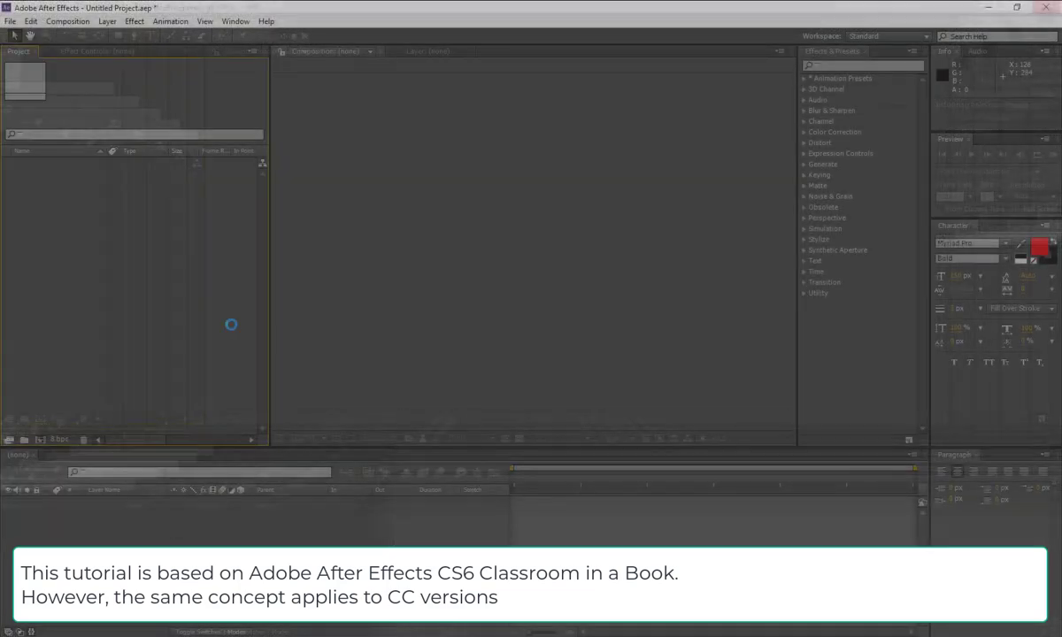
- Import DesktopC.mov, Treasures_Music.aif and Treasures_Title.psd from the Assets folder into the project
double_click(232, 320)
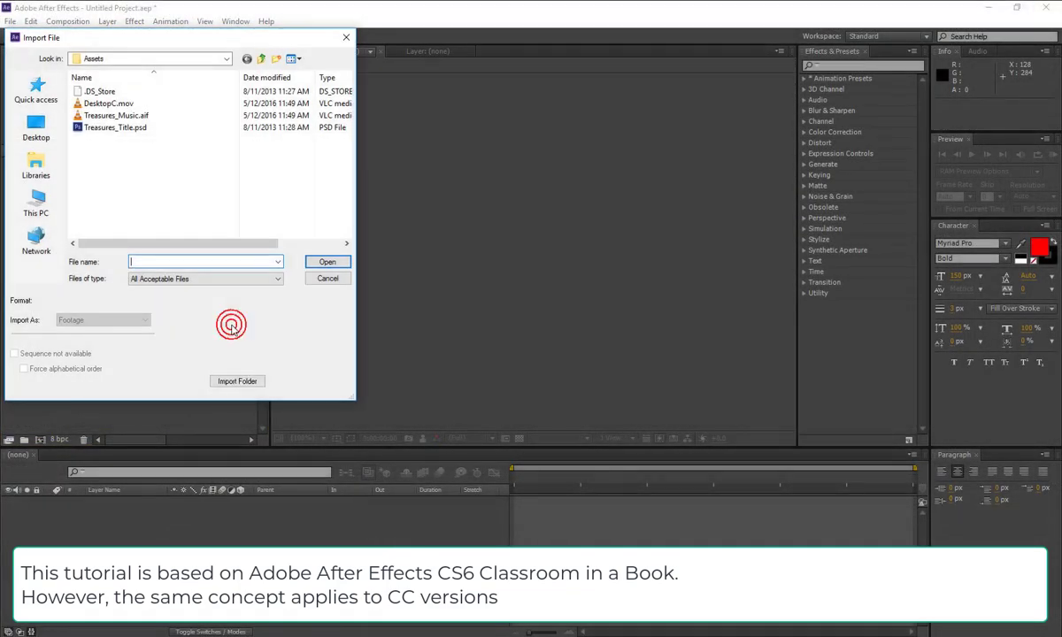
drag(132, 144, 88, 108)
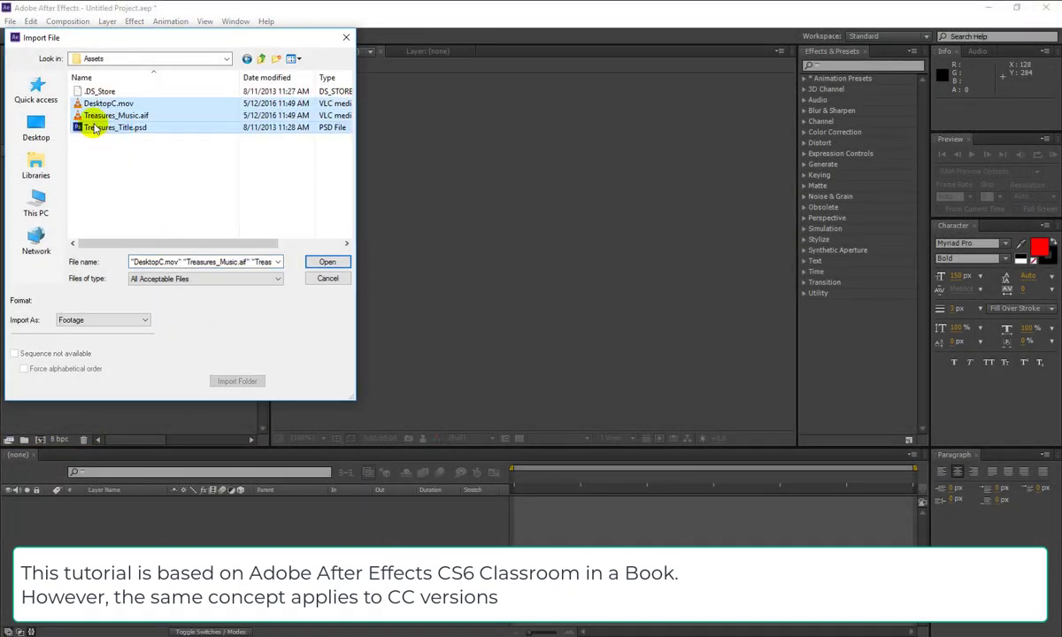
click(115, 60)
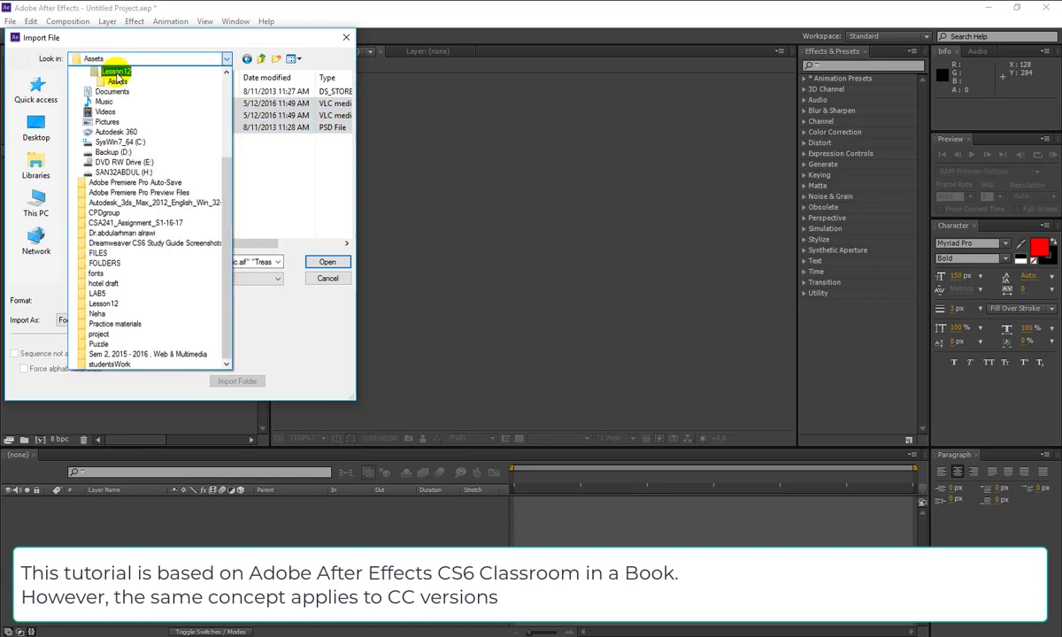
click(115, 81)
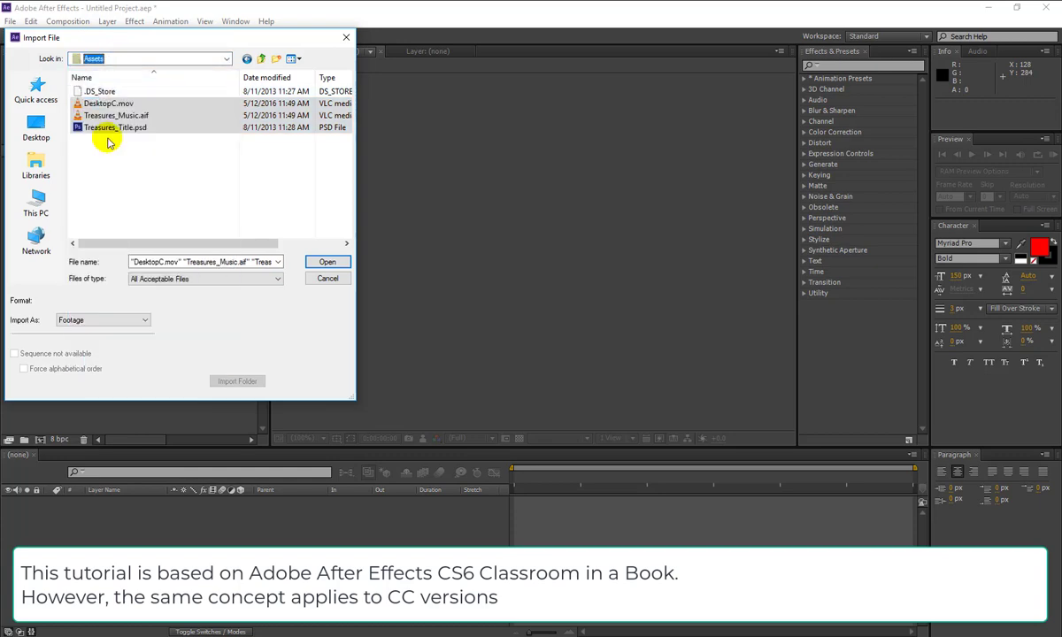
click(327, 262)
- Group DesktopC.mov and Treasures_Title.psd in a new project folder named Footage
drag(63, 188, 24, 439)
ctrl+click(55, 168)
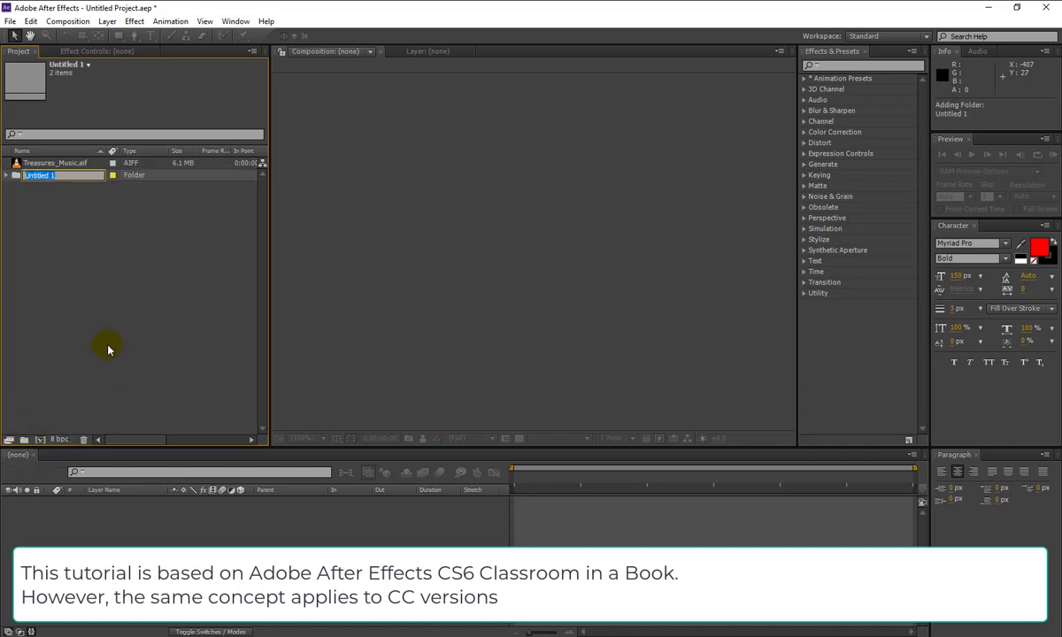
text(Footage)
key(Return)
- Put Treasures_Music.aif in a new project folder named Audio
drag(55, 181, 23, 440)
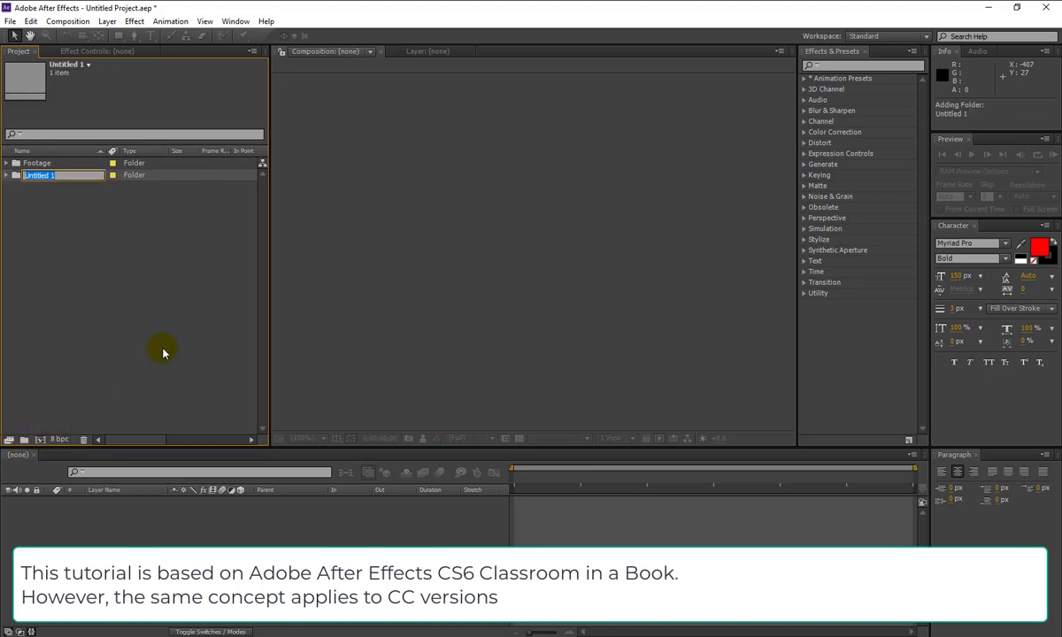
text(Audio)
key(Return)
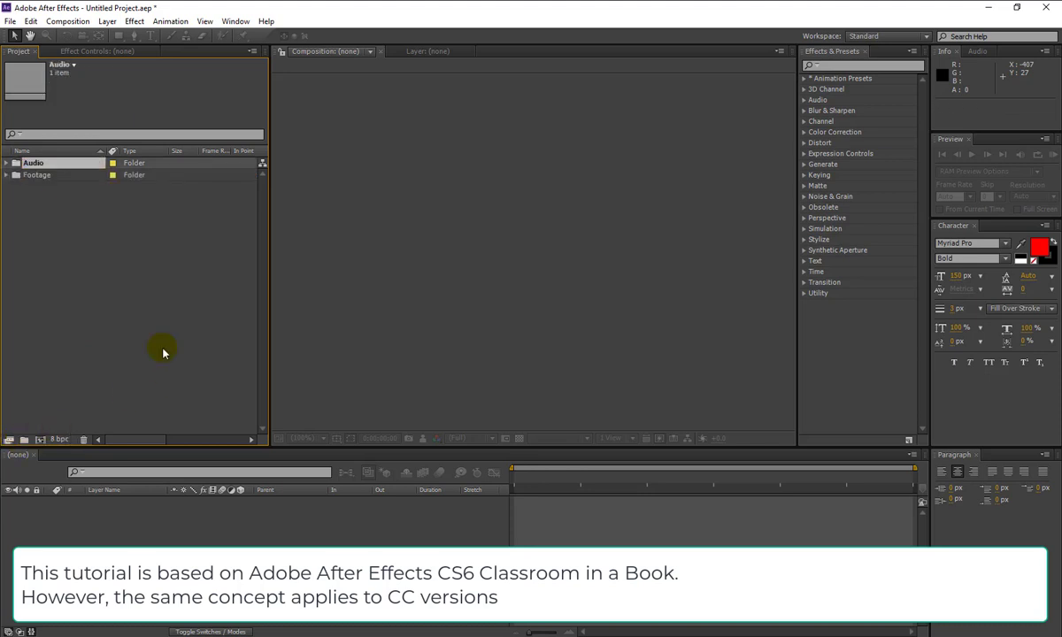
- Create a composition from DesktopC.mov in the Footage folder and fit its preview to the viewer
click(8, 176)
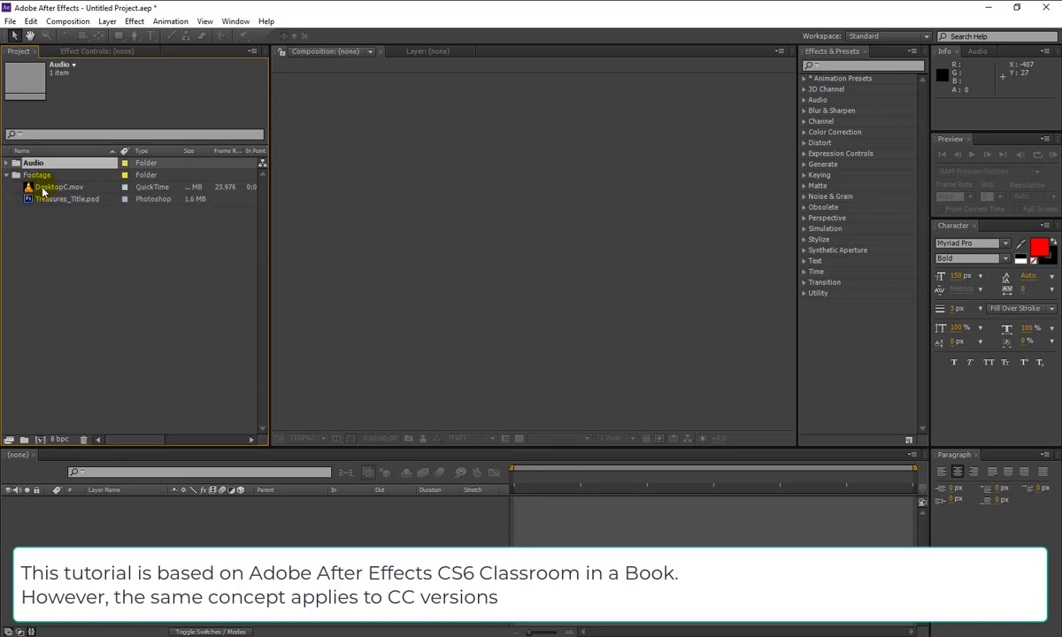
click(62, 187)
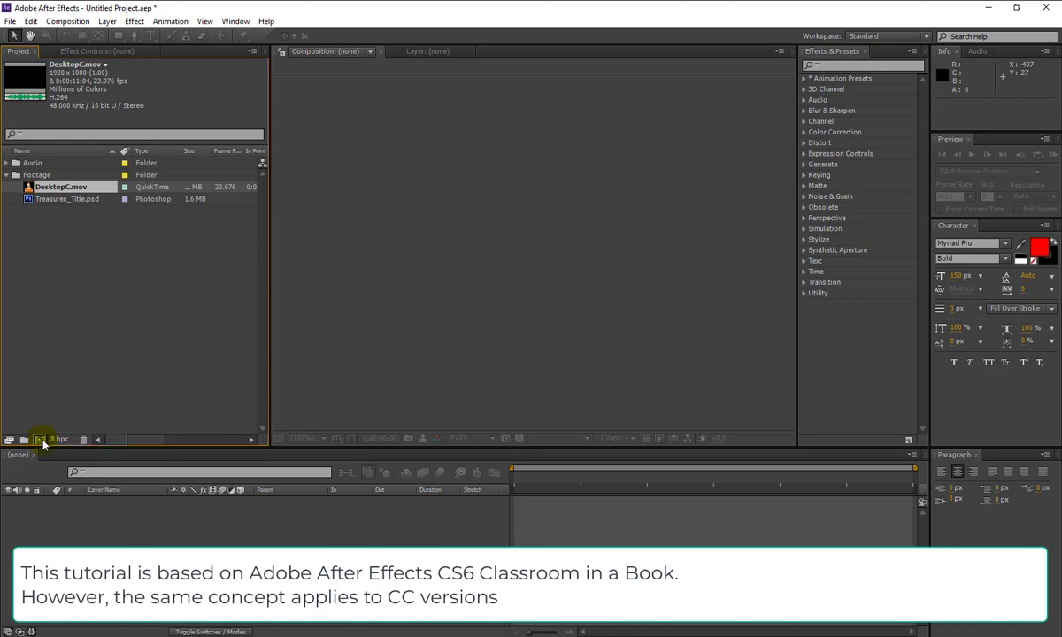
drag(42, 443, 43, 443)
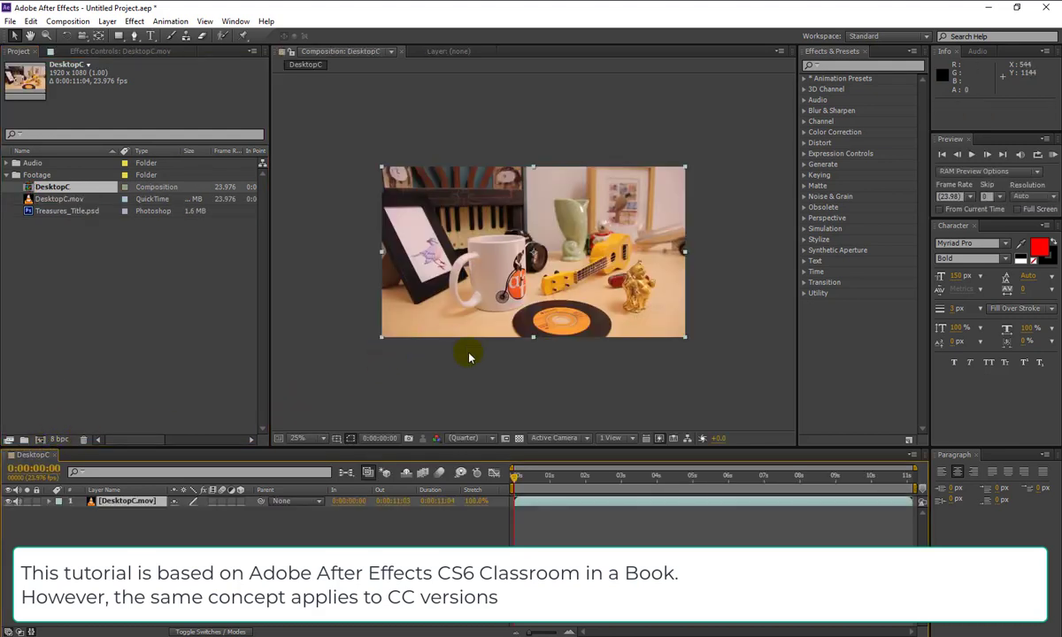
click(299, 439)
click(320, 227)
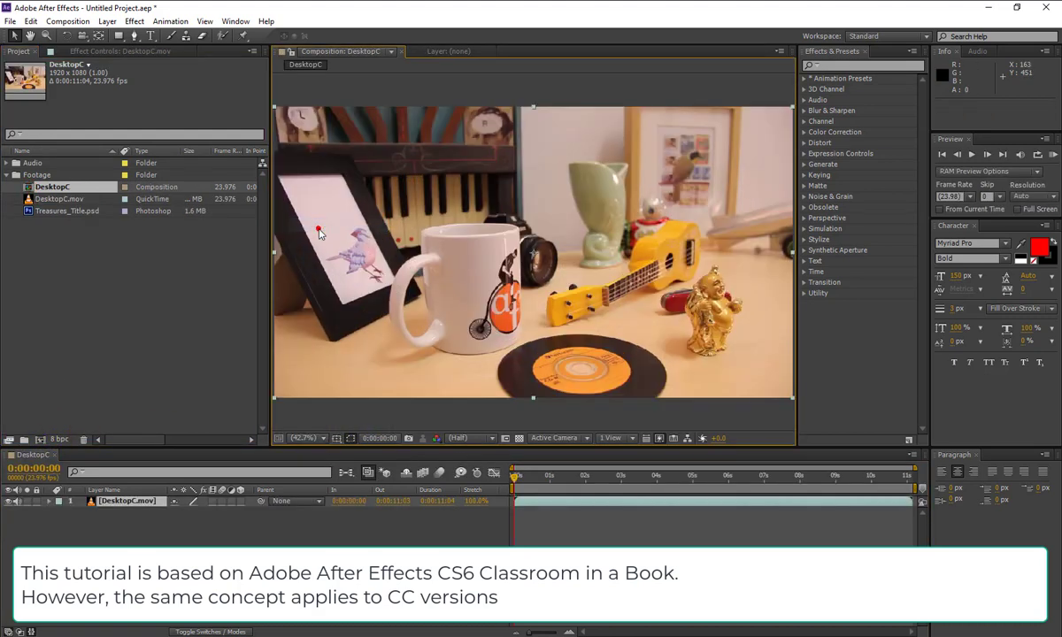
- Run Track Camera on the DesktopC.mov layer and expand the tracker's advanced settings, with Detailed Analysis enabled
right_click(90, 507)
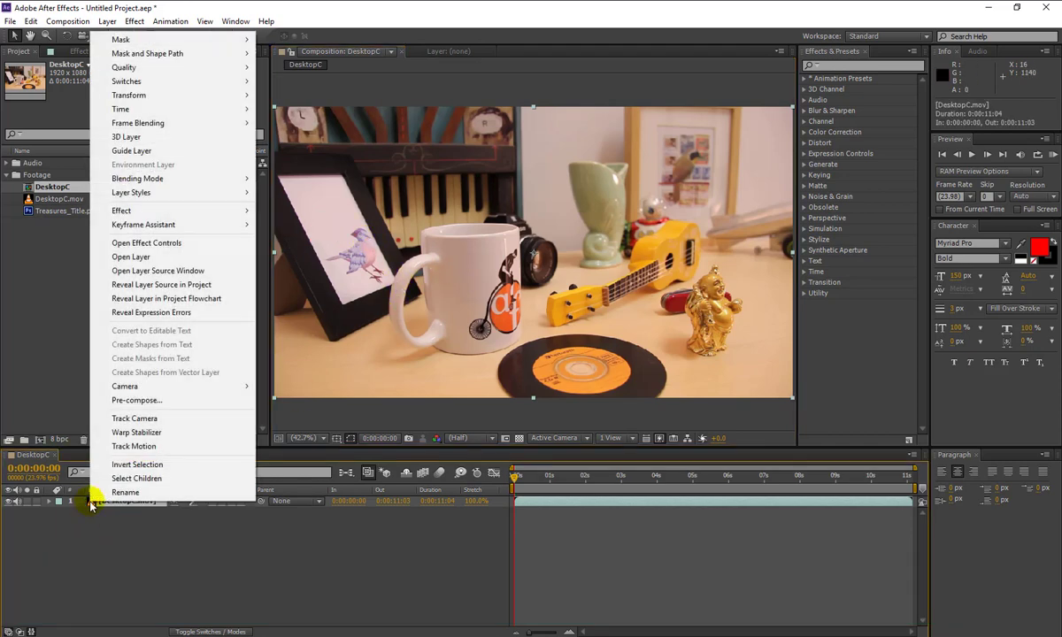
click(115, 423)
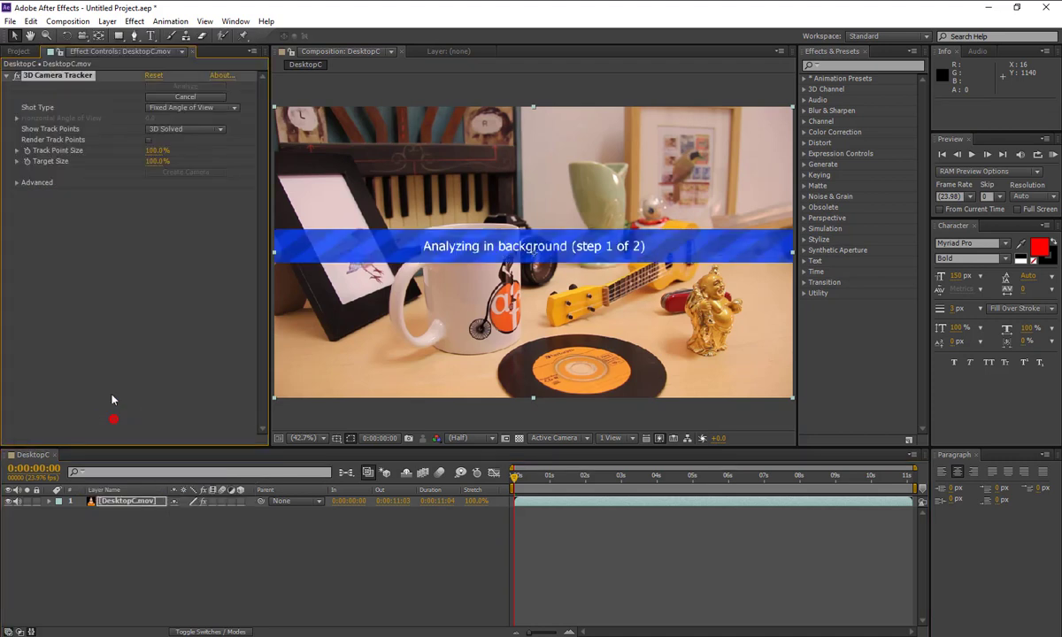
click(16, 183)
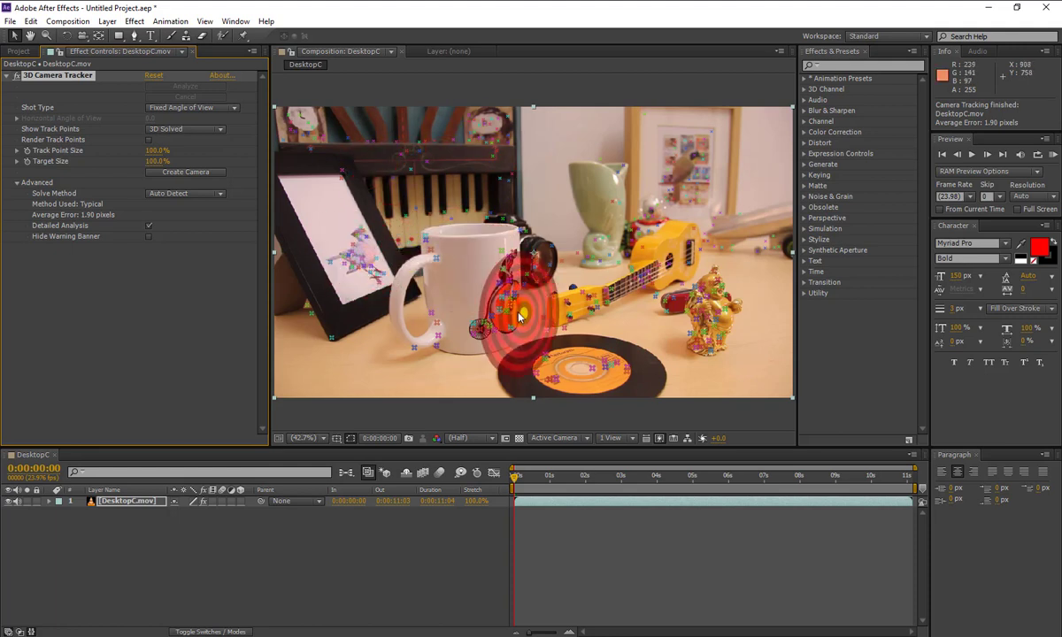
- Create a text layer and camera from the track points that define the record's plane
click(585, 365)
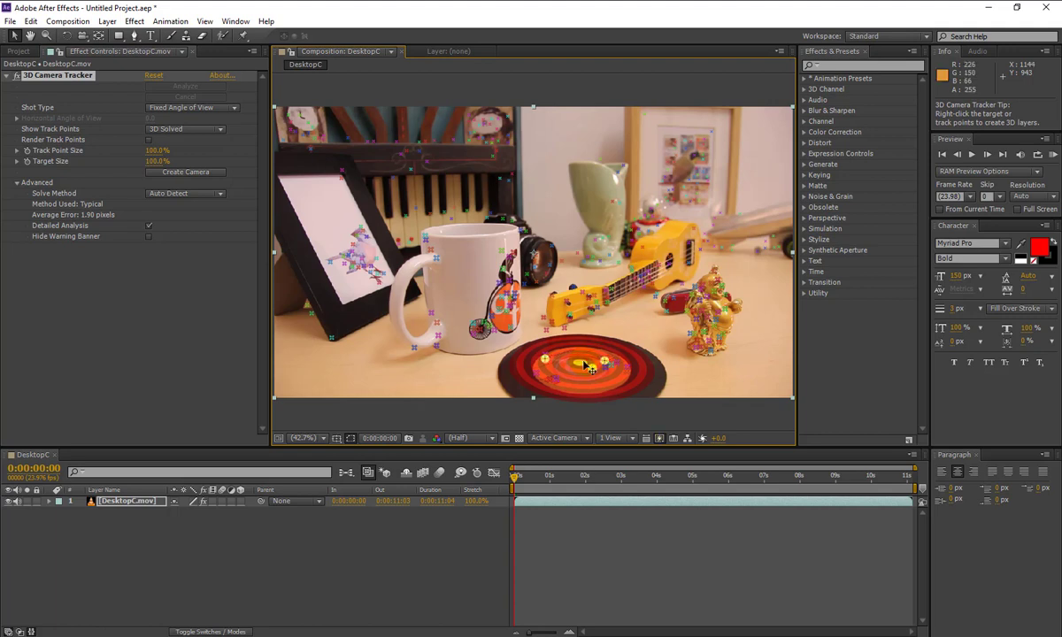
right_click(586, 365)
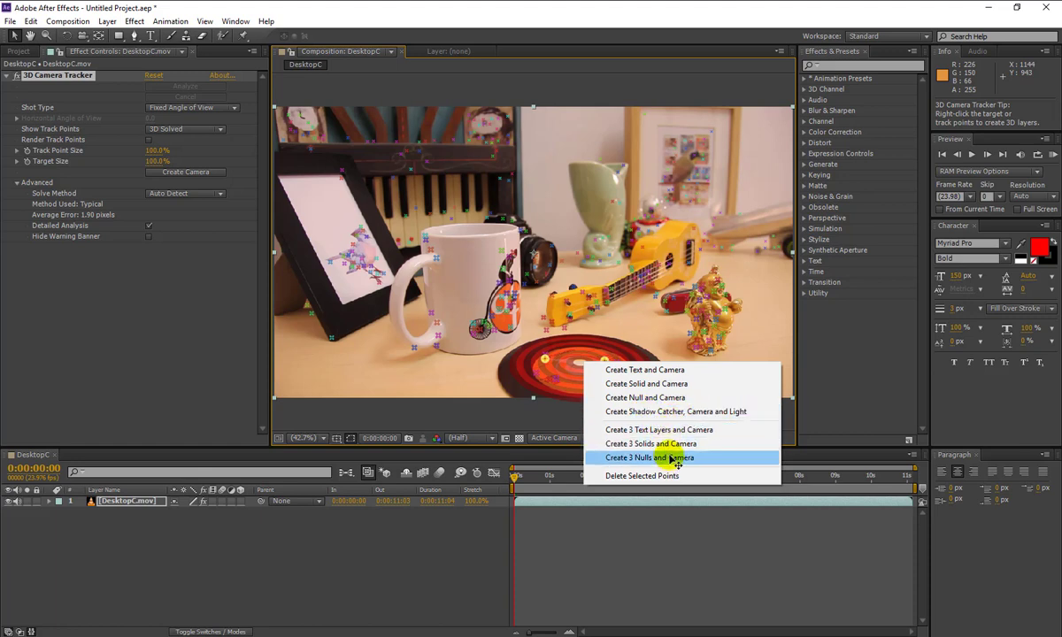
click(632, 376)
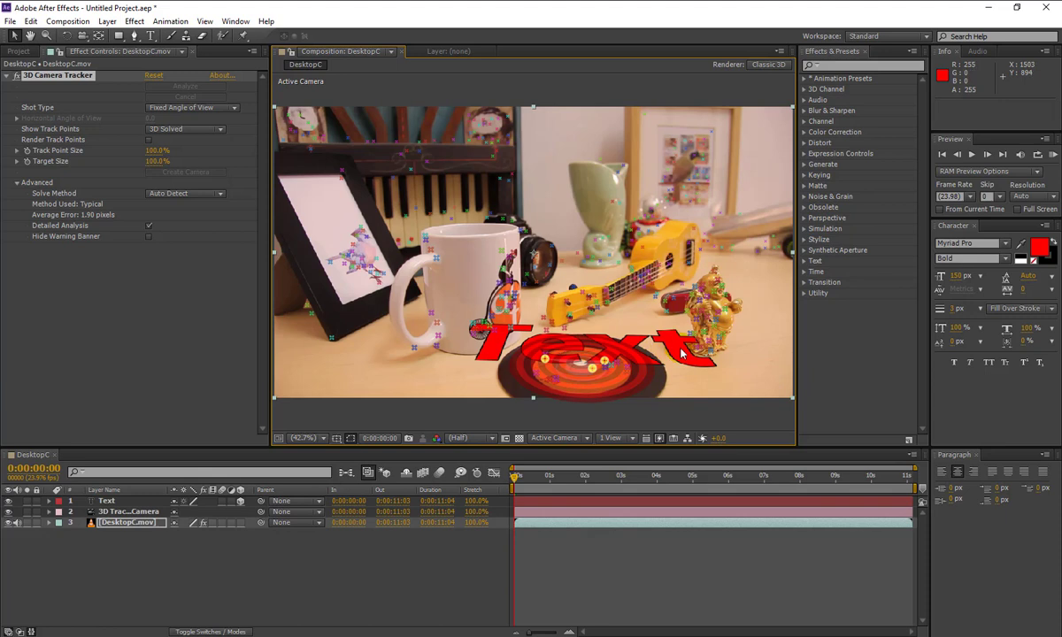
click(616, 407)
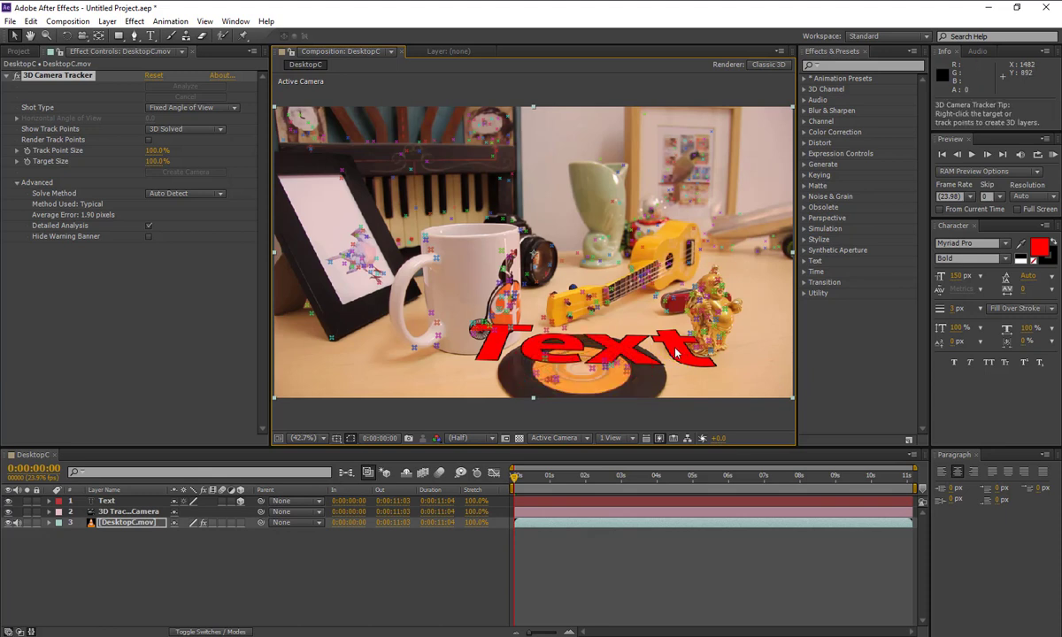
- Select the placeholder text over the record with the Type tool and set its fill color to white
click(151, 35)
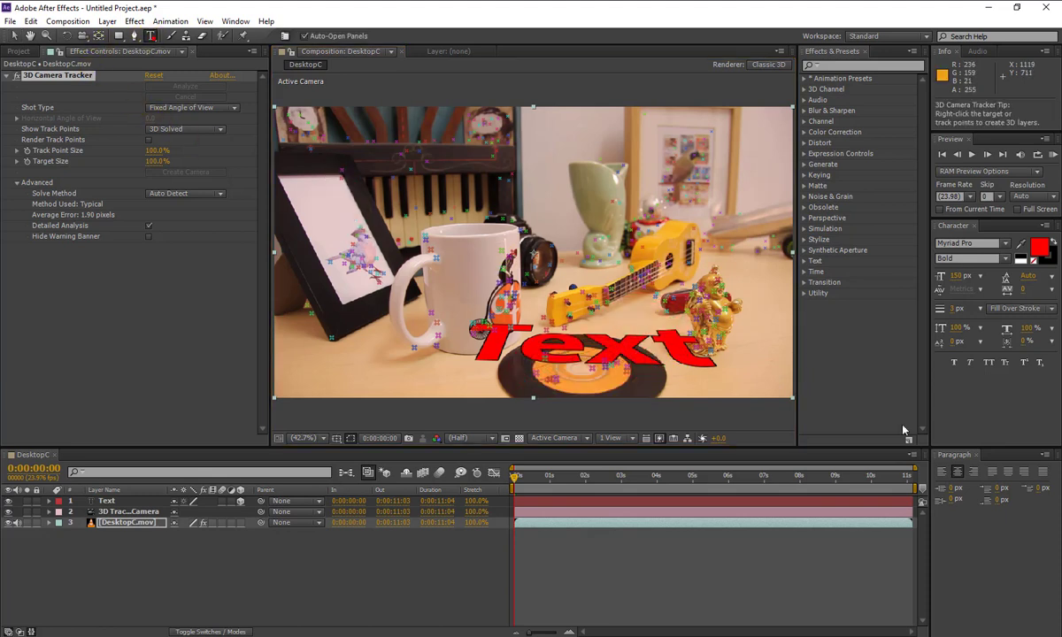
double_click(668, 350)
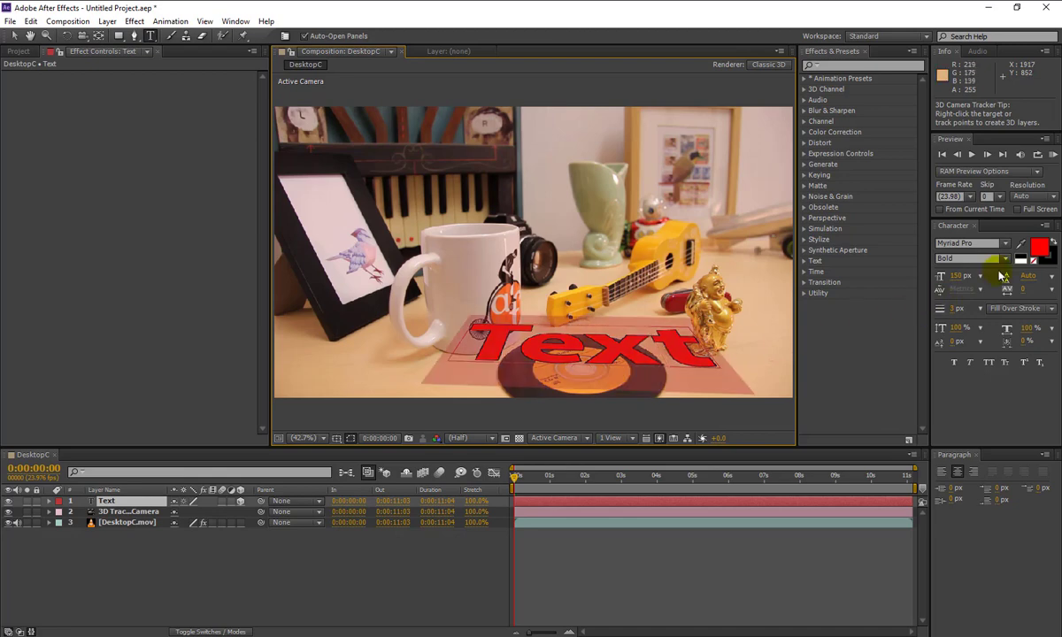
click(1042, 252)
drag(628, 186, 555, 157)
click(851, 173)
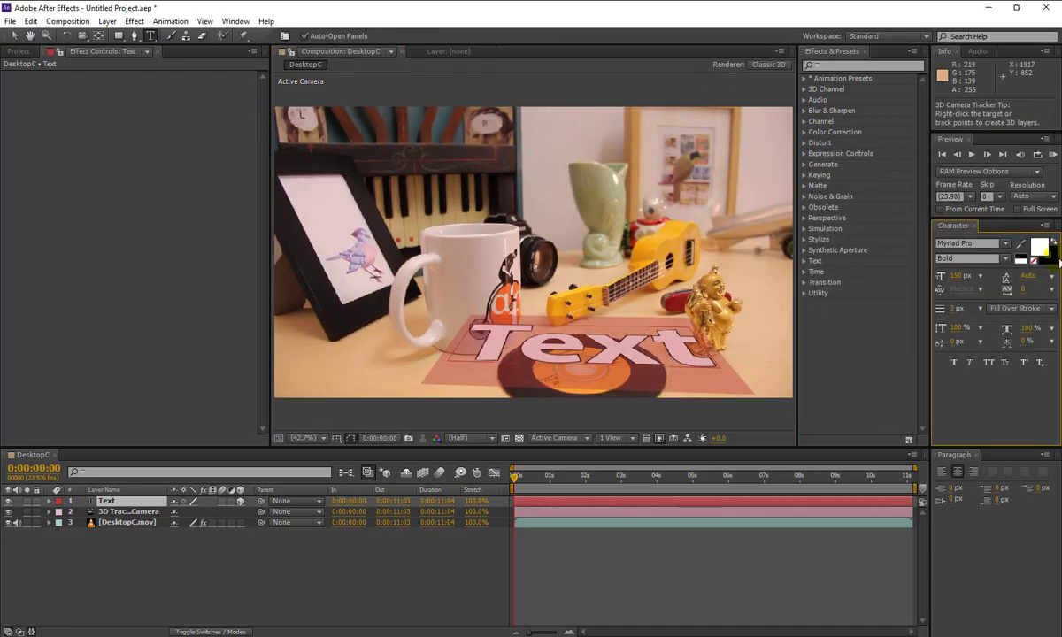
- Set the text's stroke width to 1 px and its font size to 20 px
click(1054, 260)
click(956, 309)
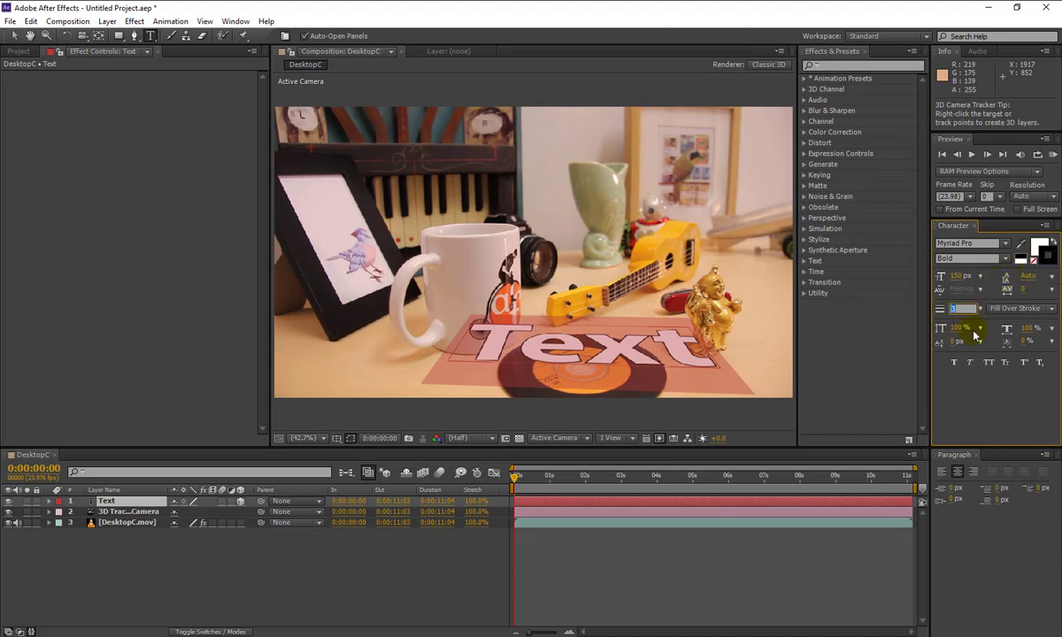
text(1)
key(Return)
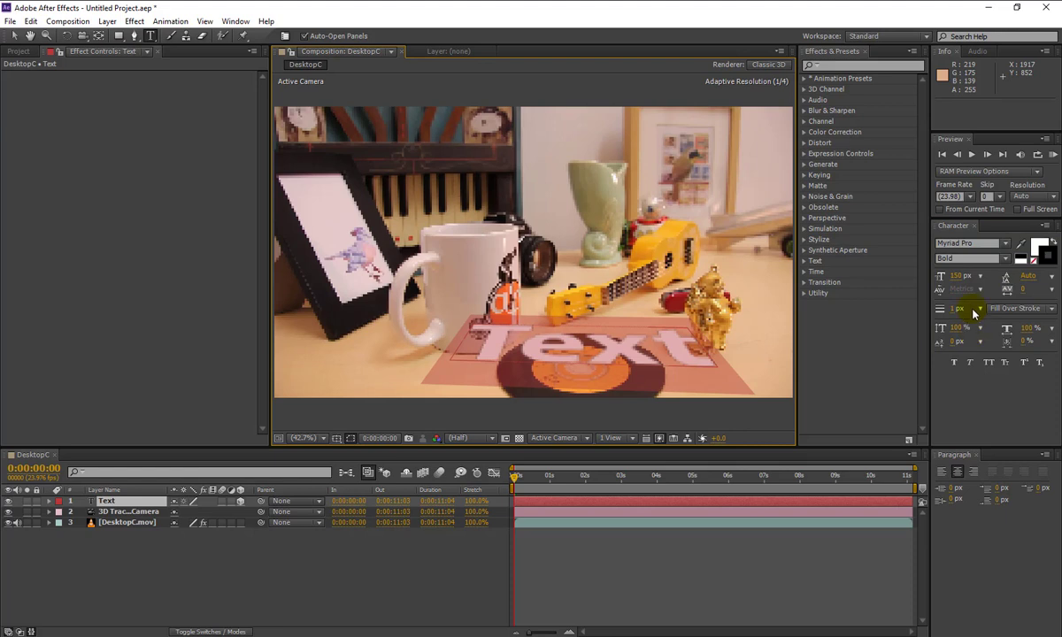
click(956, 275)
text(20)
key(Return)
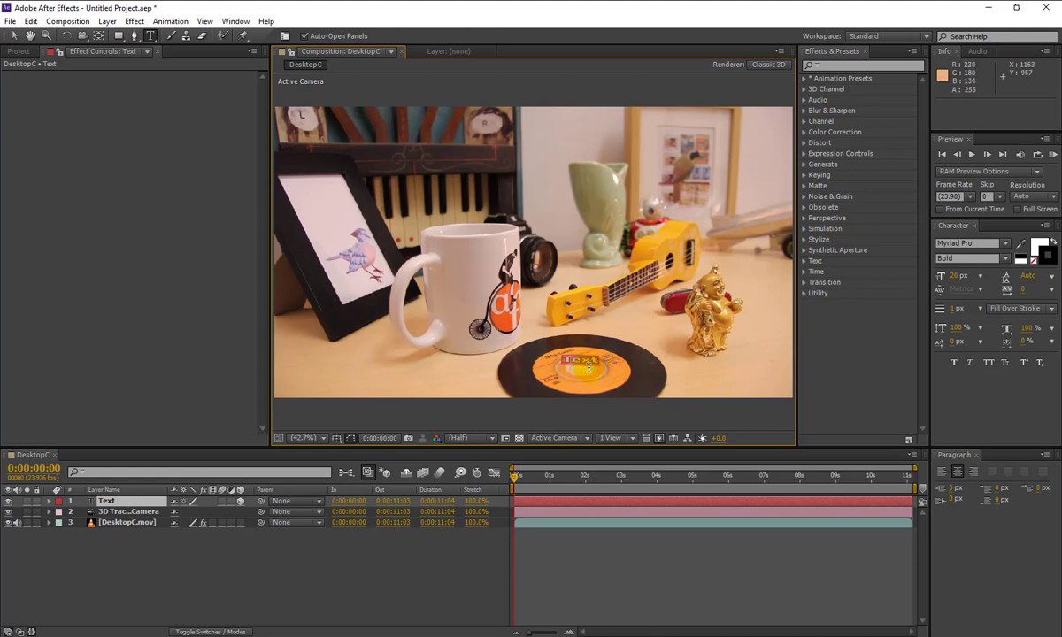
- Switch to Adobe Acrobat Reader and examine lesson 12's illustration of aligning the camera tracker target with the record
click(232, 635)
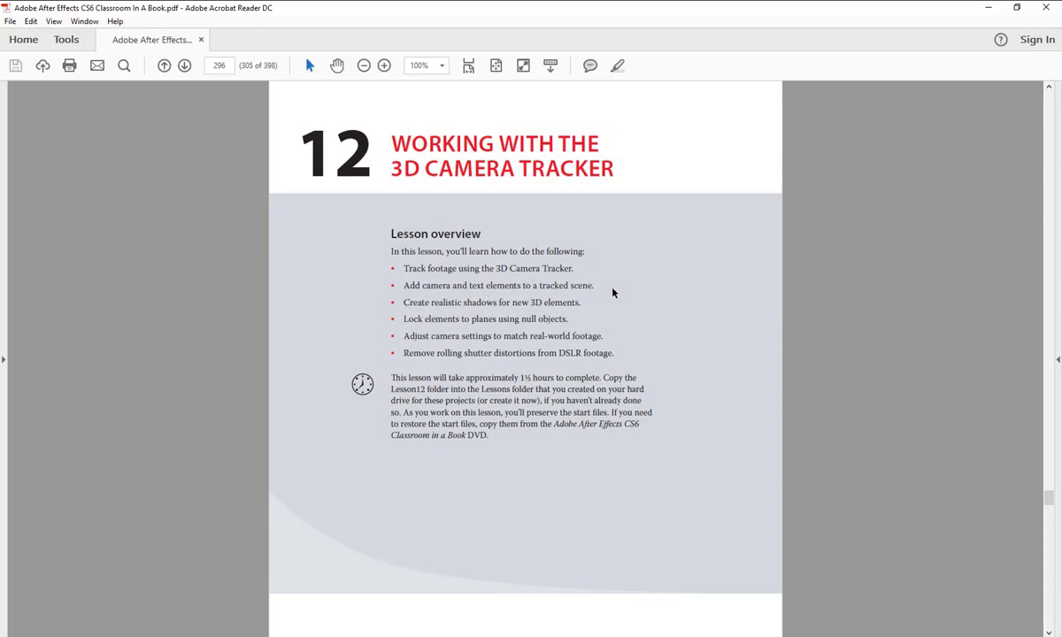
scroll(613, 292, down, 15)
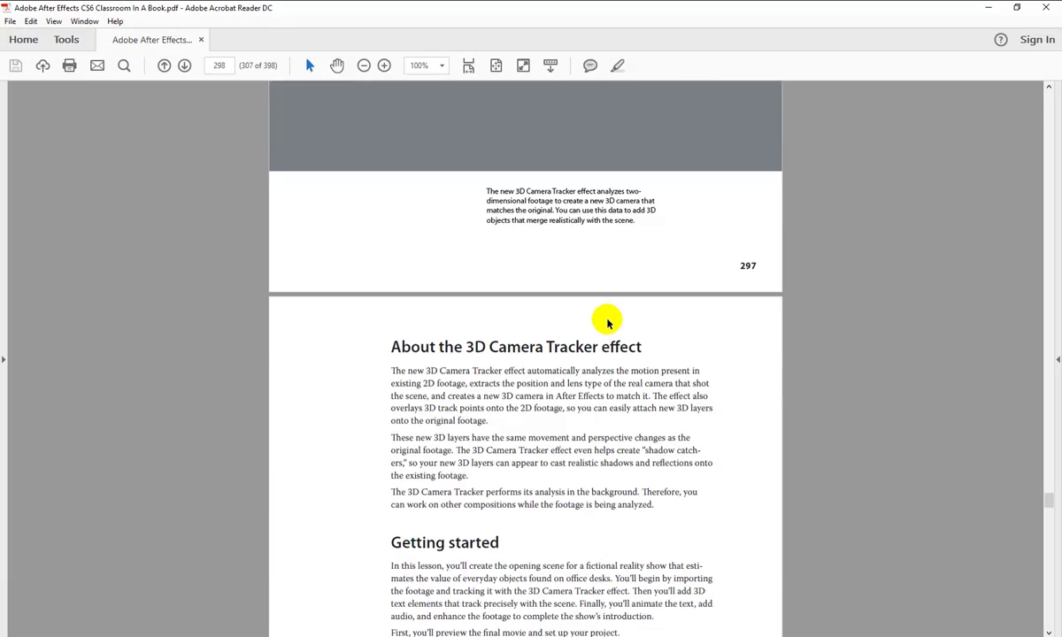
scroll(607, 323, down, 15)
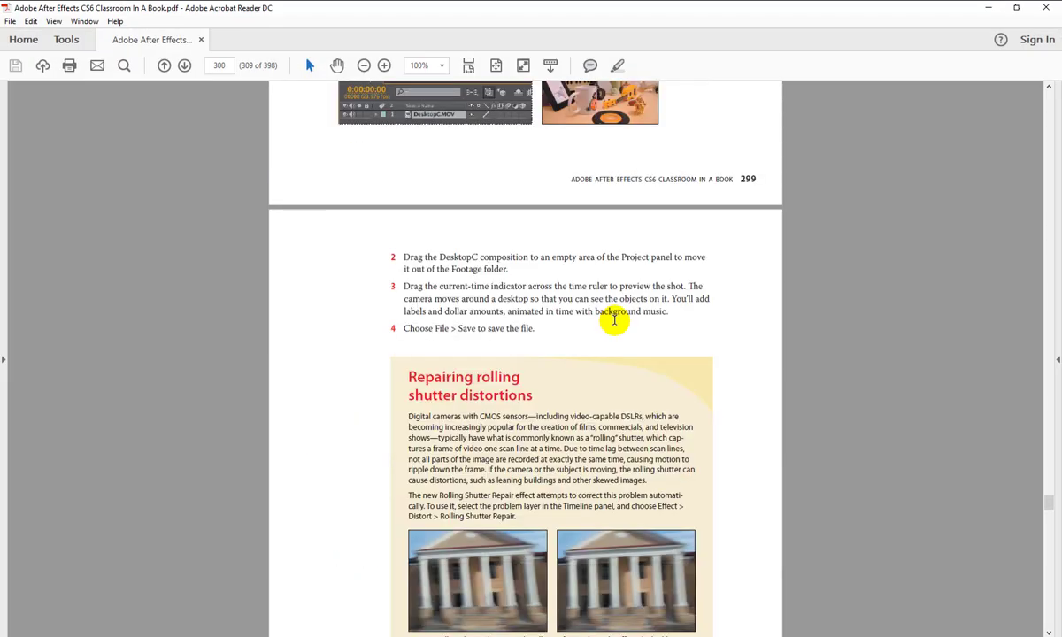
scroll(615, 320, down, 15)
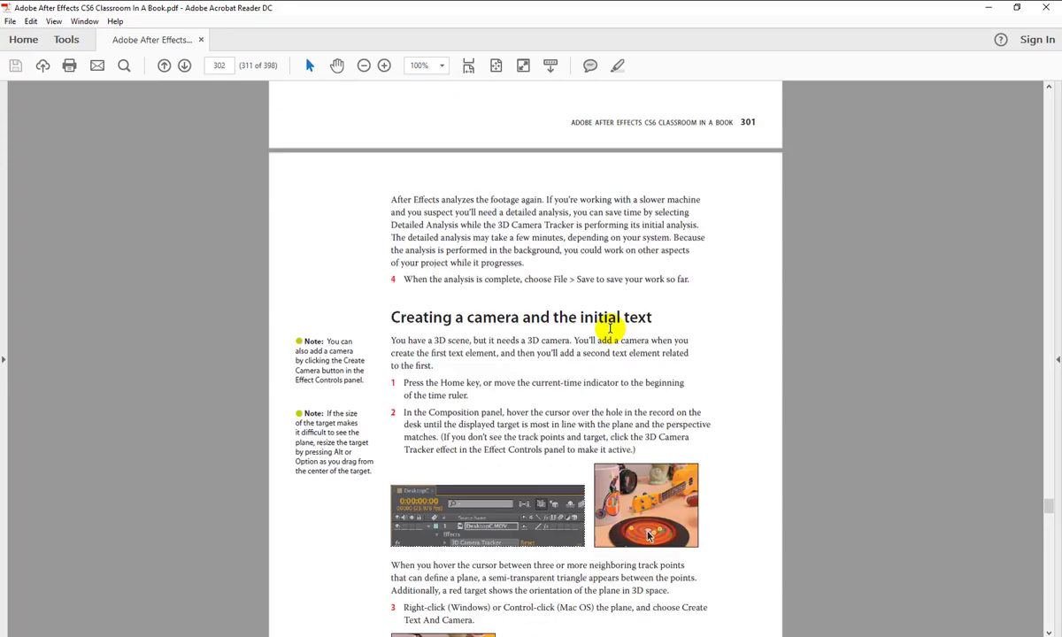
scroll(609, 328, down, 3)
ctrl+scroll(874, 307, up, 3)
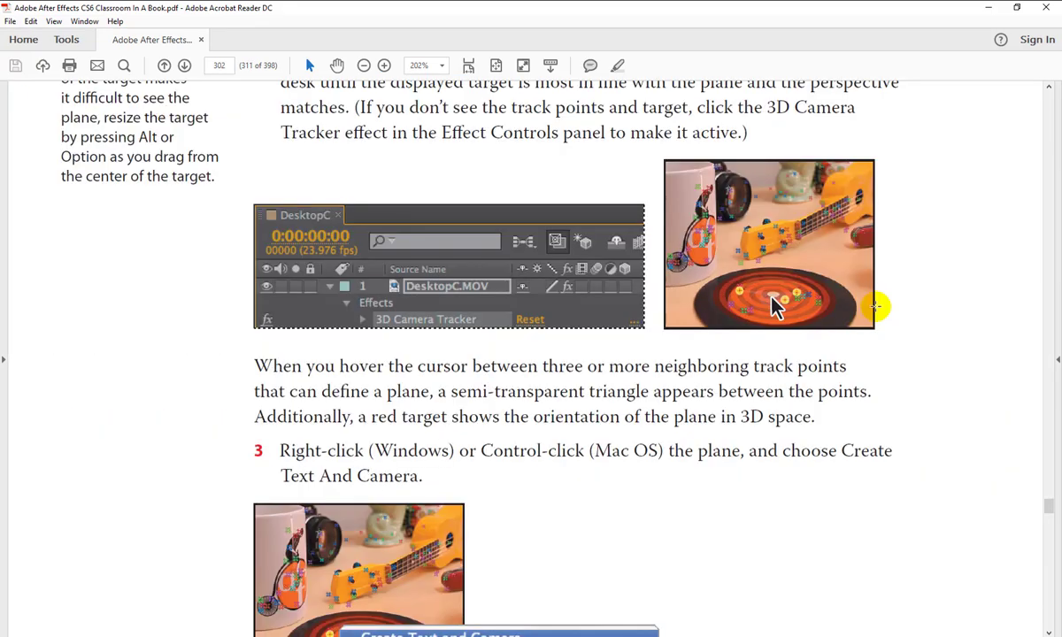
ctrl+scroll(784, 300, up, 1)
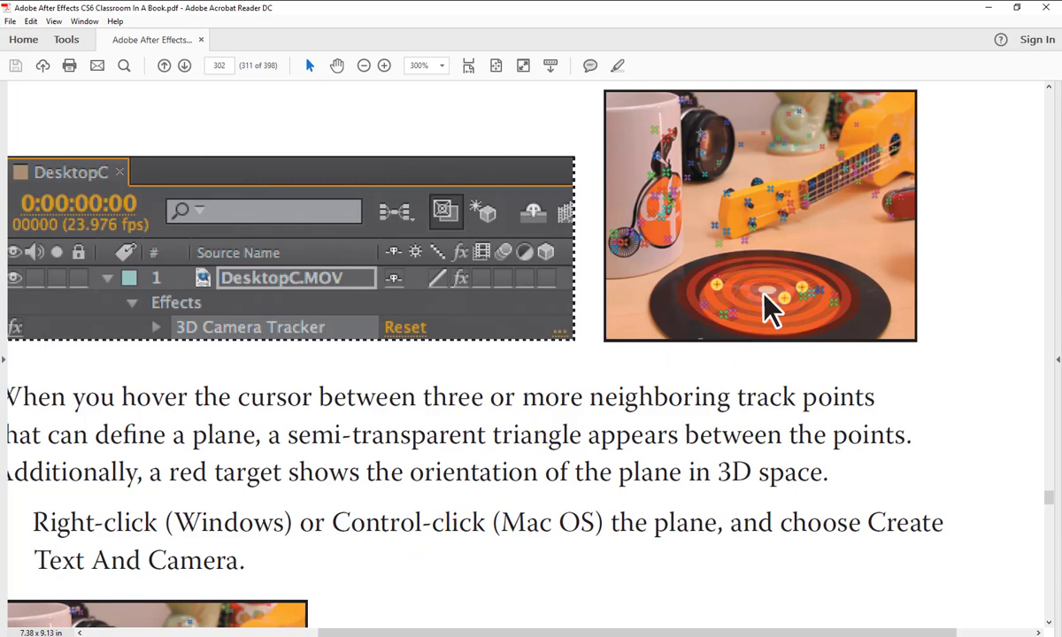
- Return to After Effects and delete the Text layer and the 3D Tracker Camera layer
key(alt+Tab)
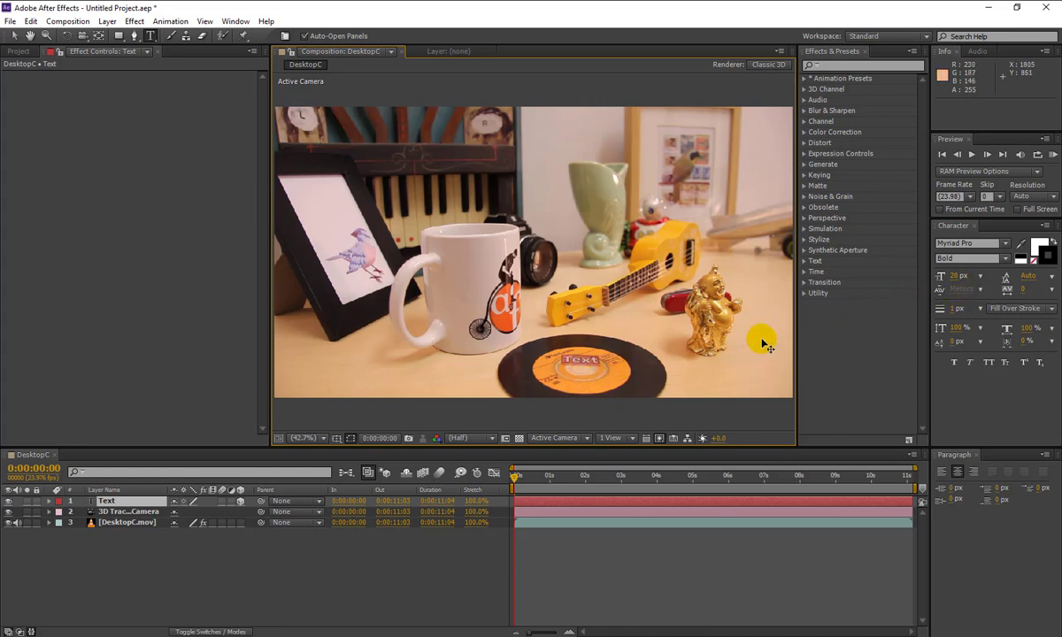
click(107, 501)
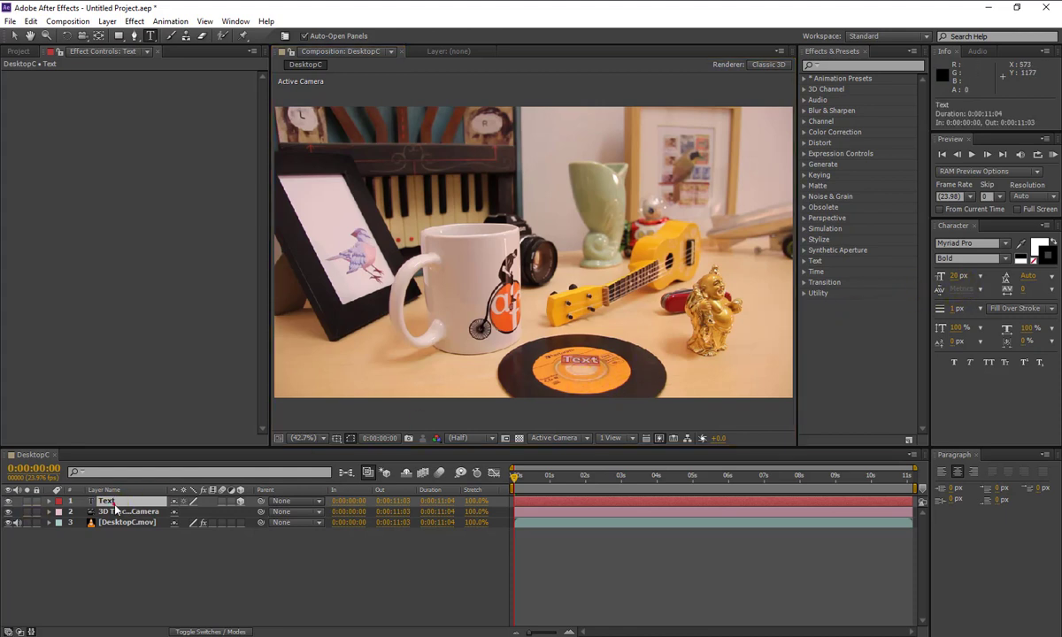
shift+click(115, 511)
key(Delete)
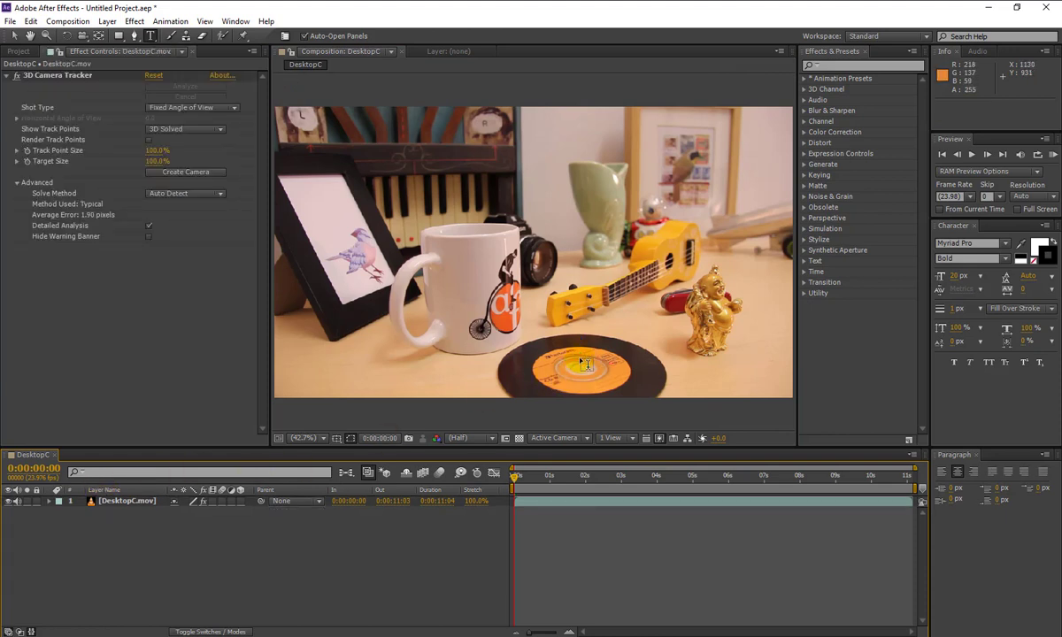
- Create a text layer and camera from the 3D Camera Tracker target on the record, and select the placeholder text for editing
click(71, 504)
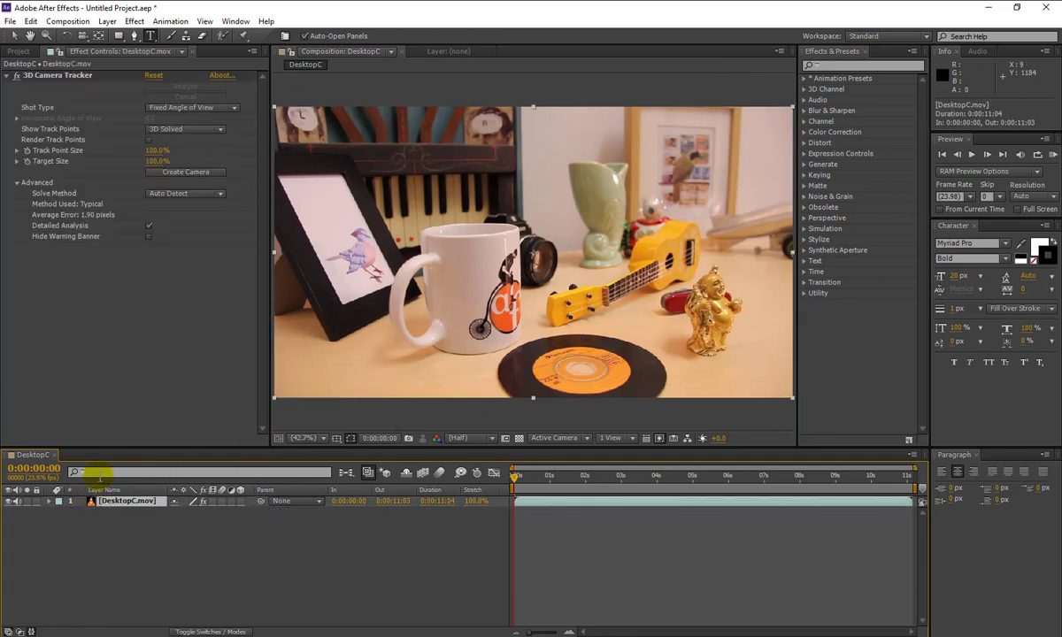
key(v)
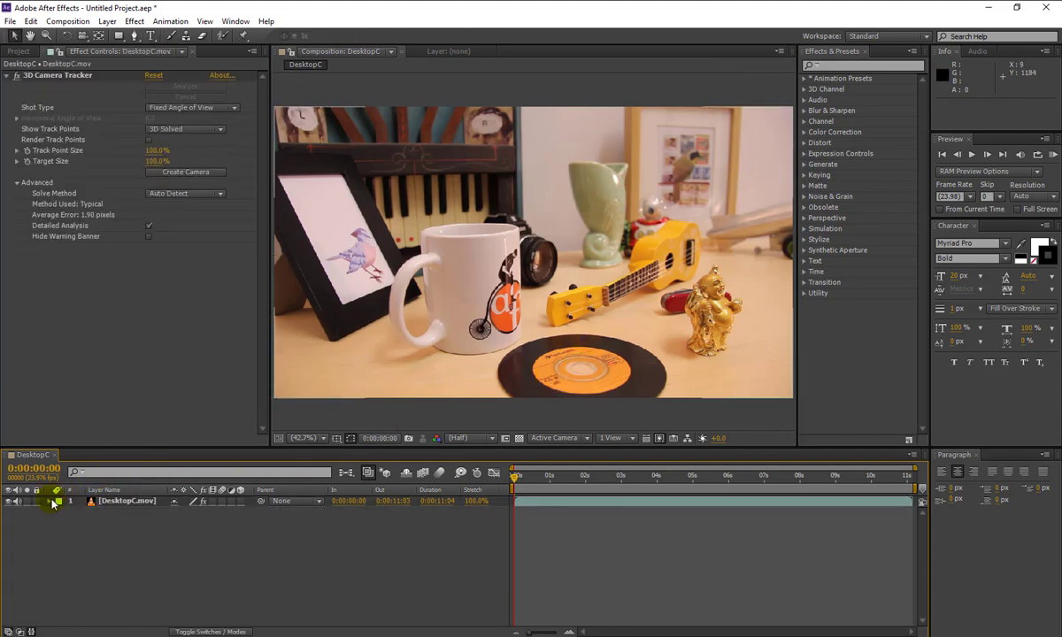
click(48, 502)
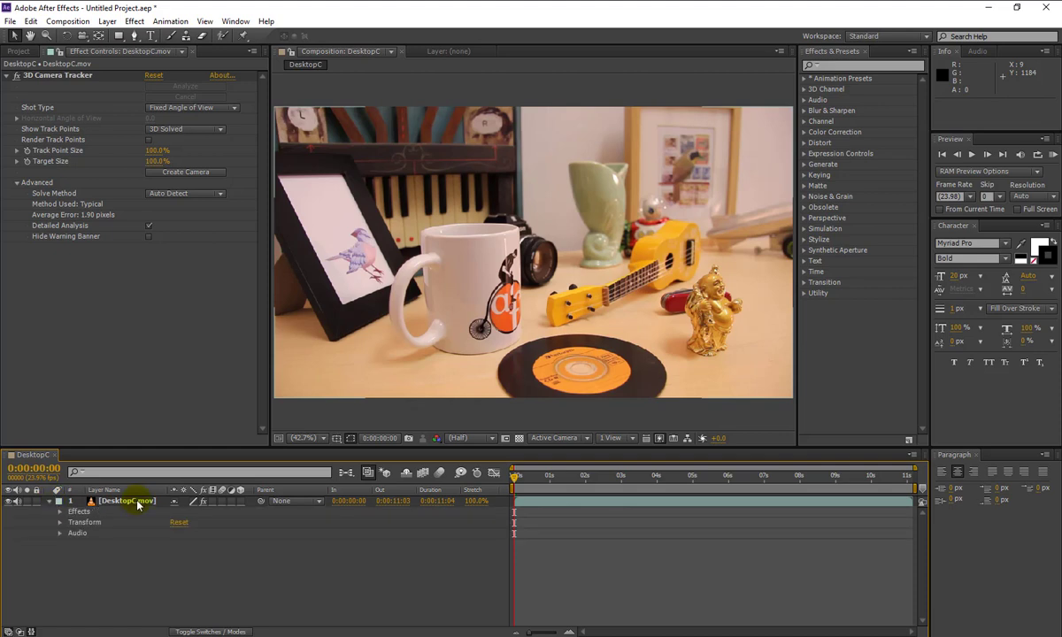
click(60, 512)
click(97, 522)
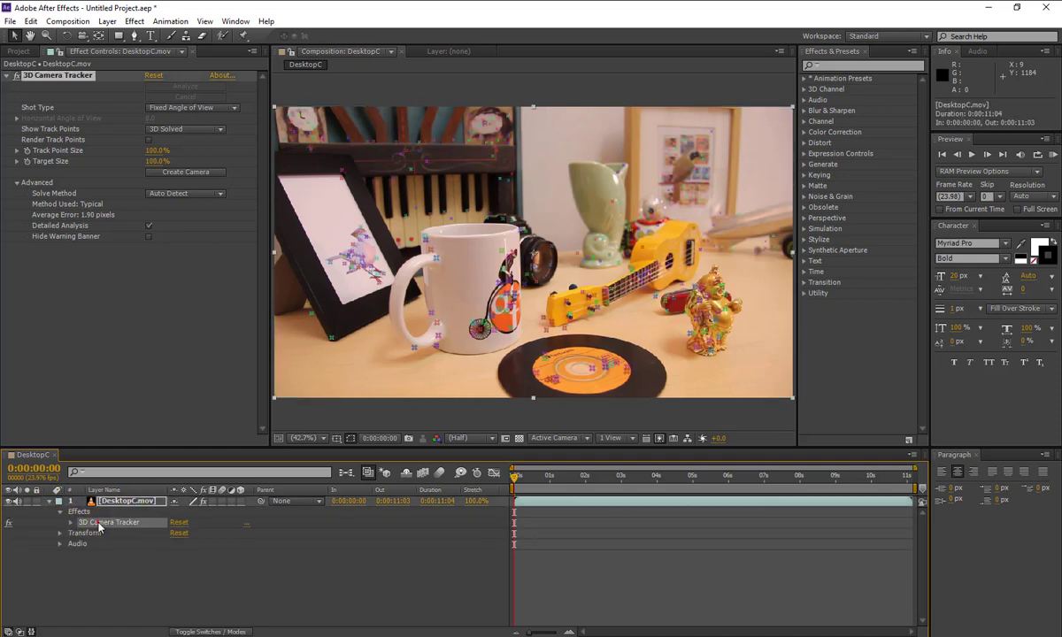
right_click(581, 364)
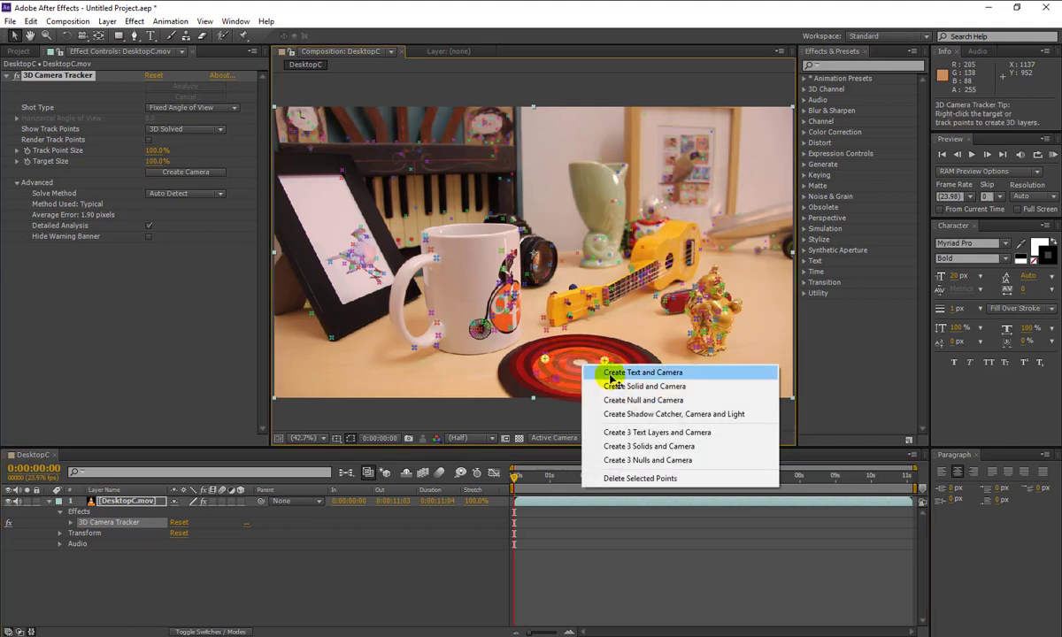
click(610, 379)
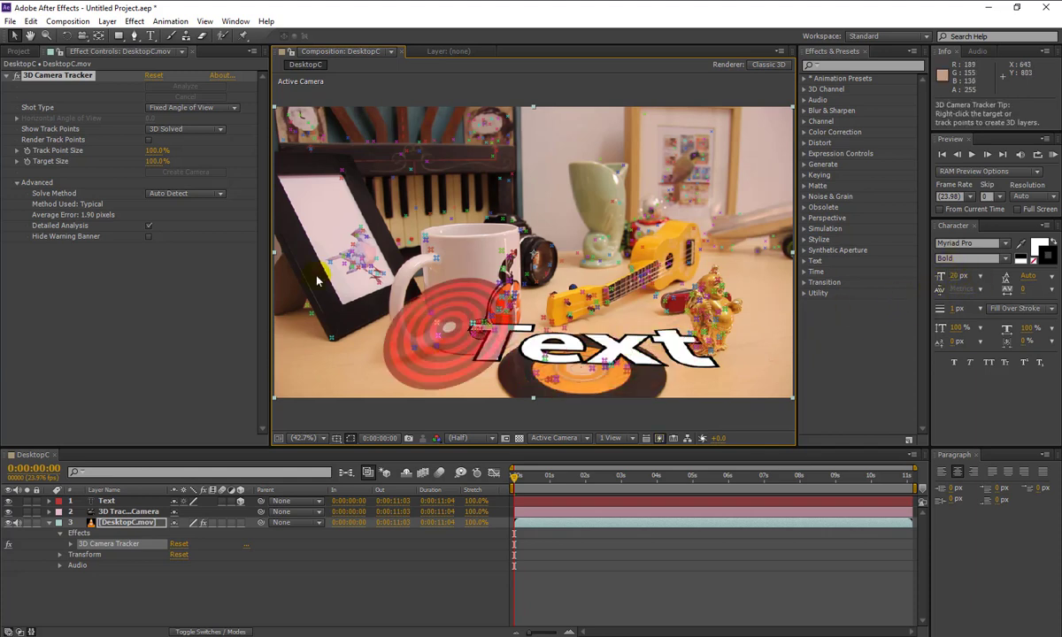
click(151, 35)
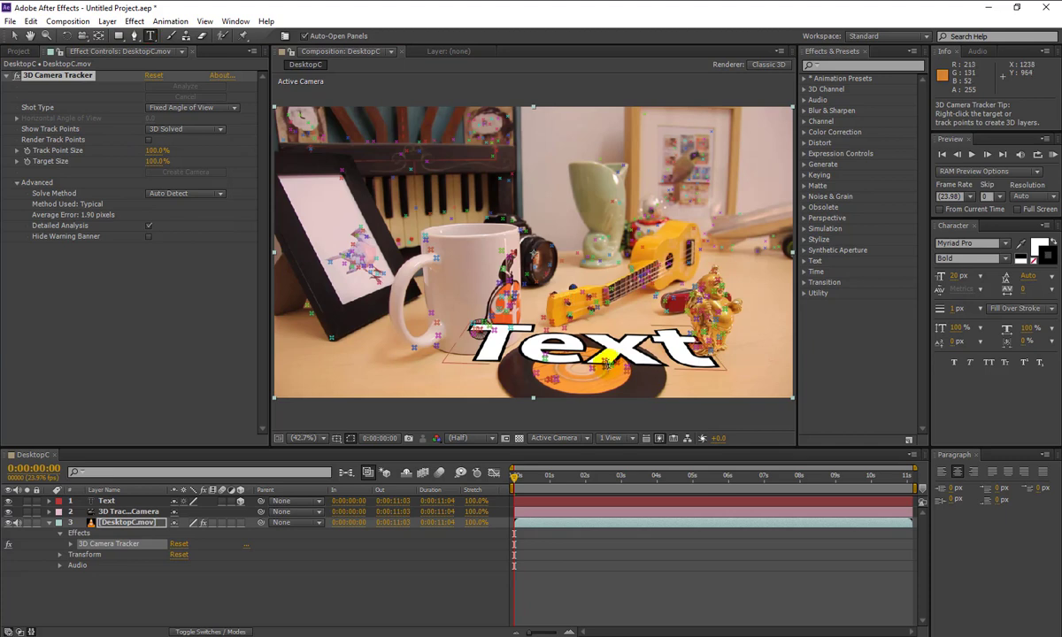
double_click(607, 355)
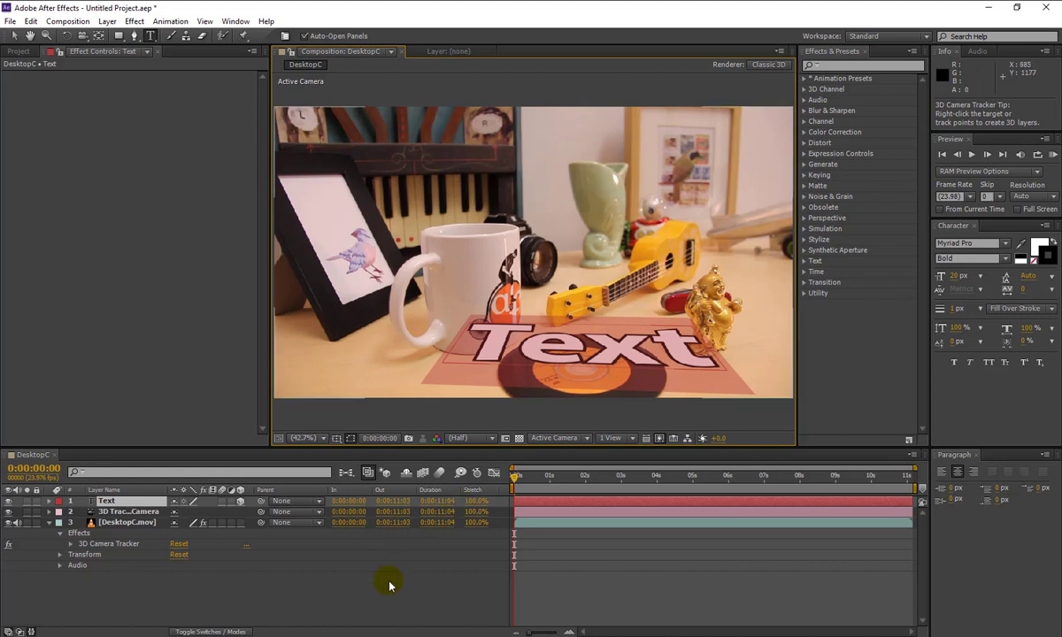
- Switch to Adobe Acrobat Reader and read the lesson's instructions on formatting the text and changing its orientation
click(381, 634)
ctrl+scroll(591, 354, down, 5)
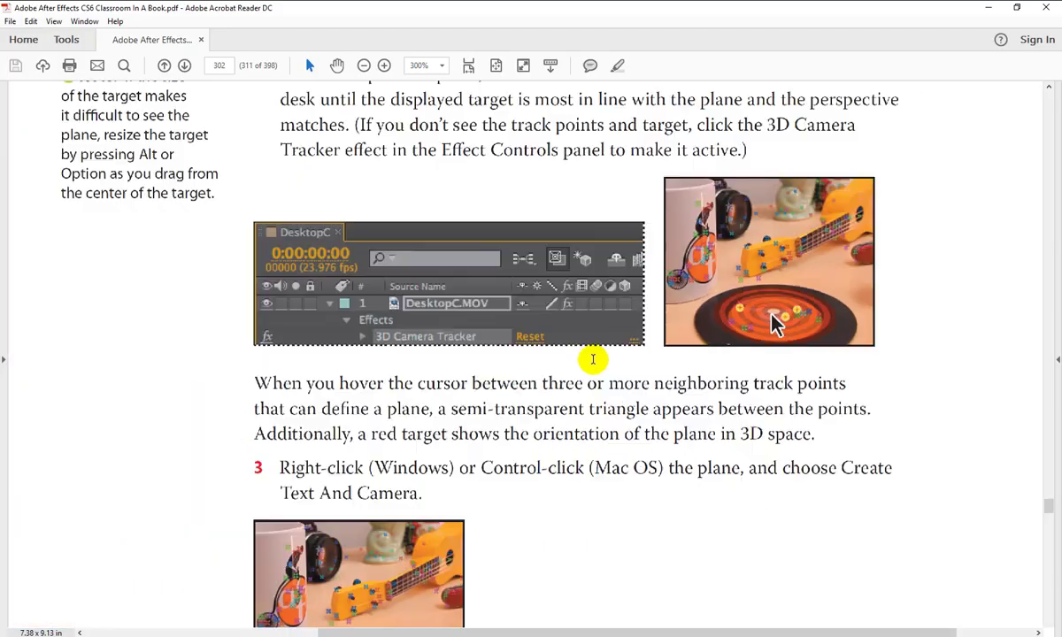
scroll(469, 544, down, 8)
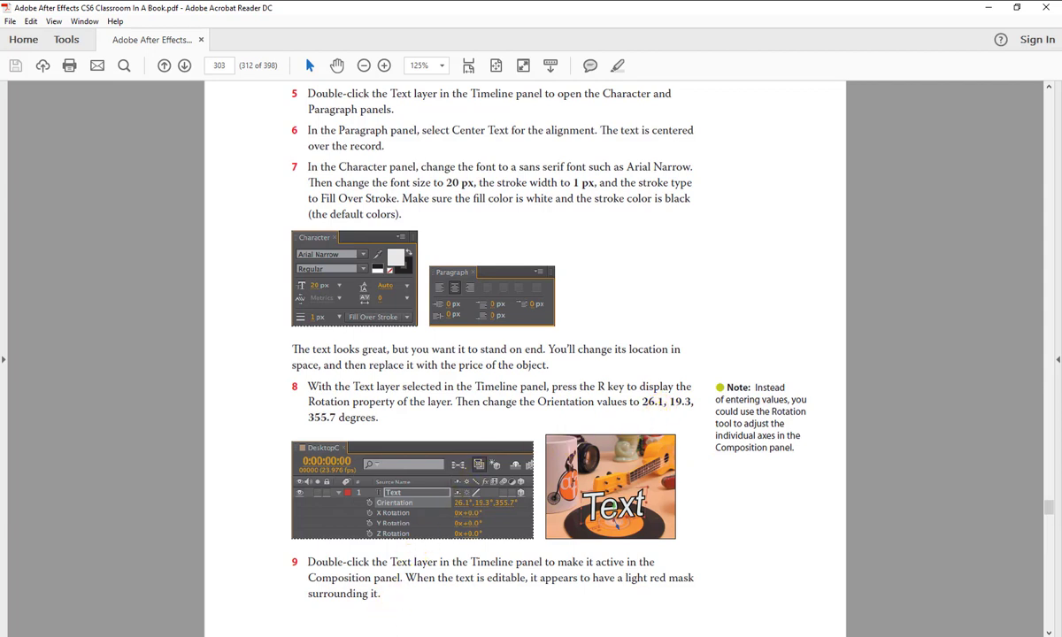
- Return to After Effects and set the Text layer's Orientation to 26.1, 19.3, 355.7 degrees
click(284, 584)
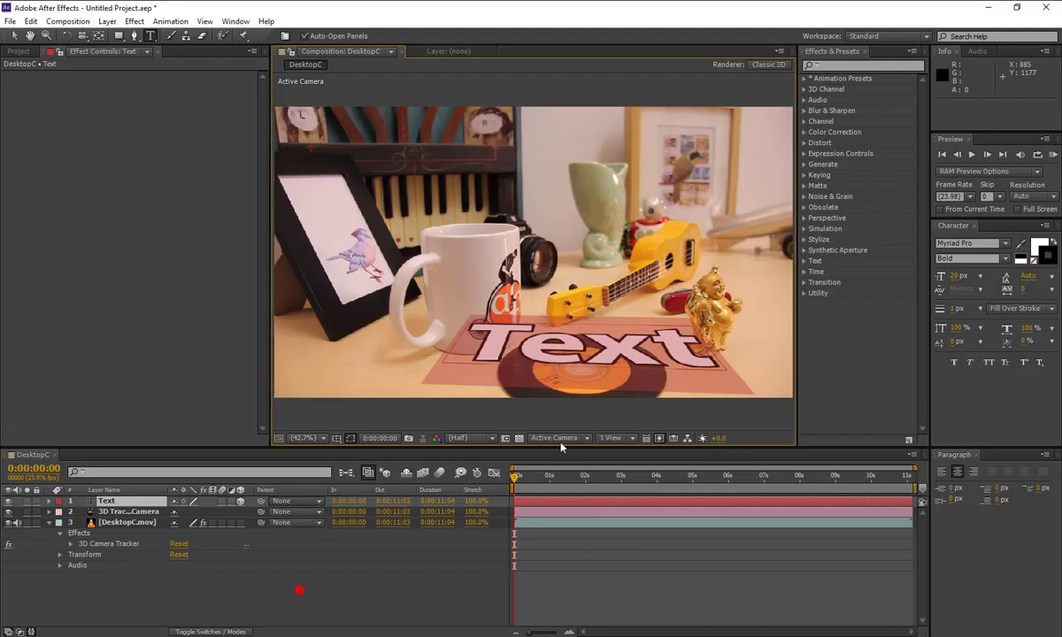
click(106, 503)
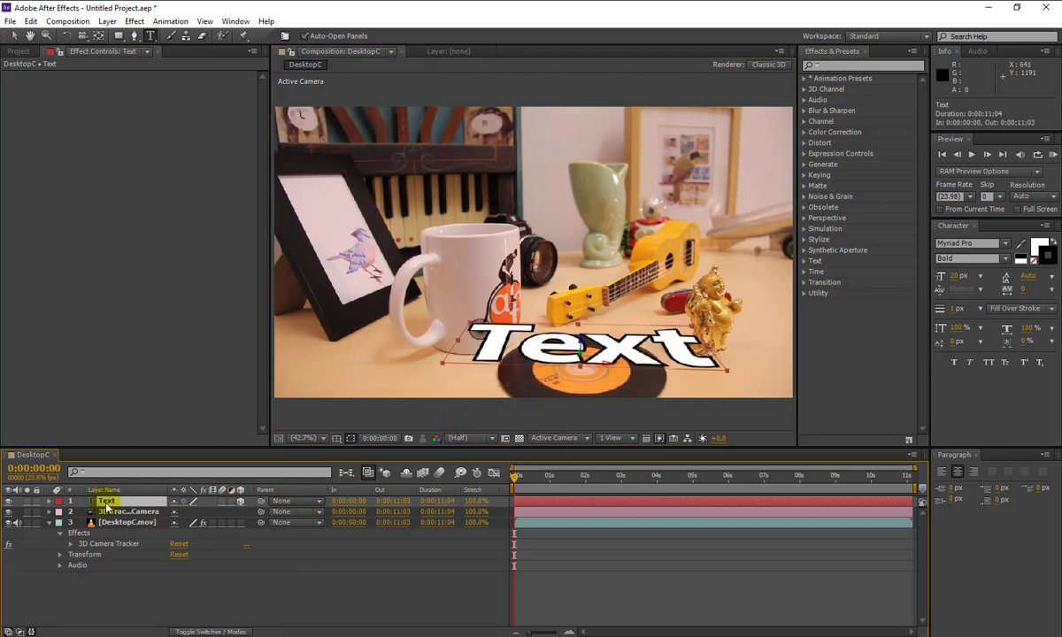
key(r)
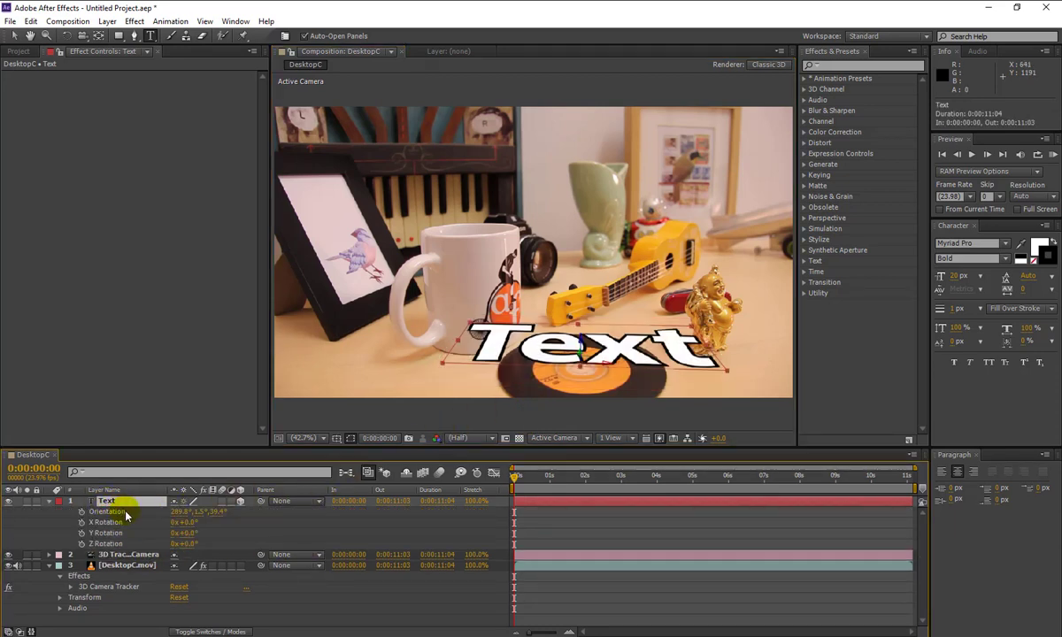
click(180, 513)
text(26.1)
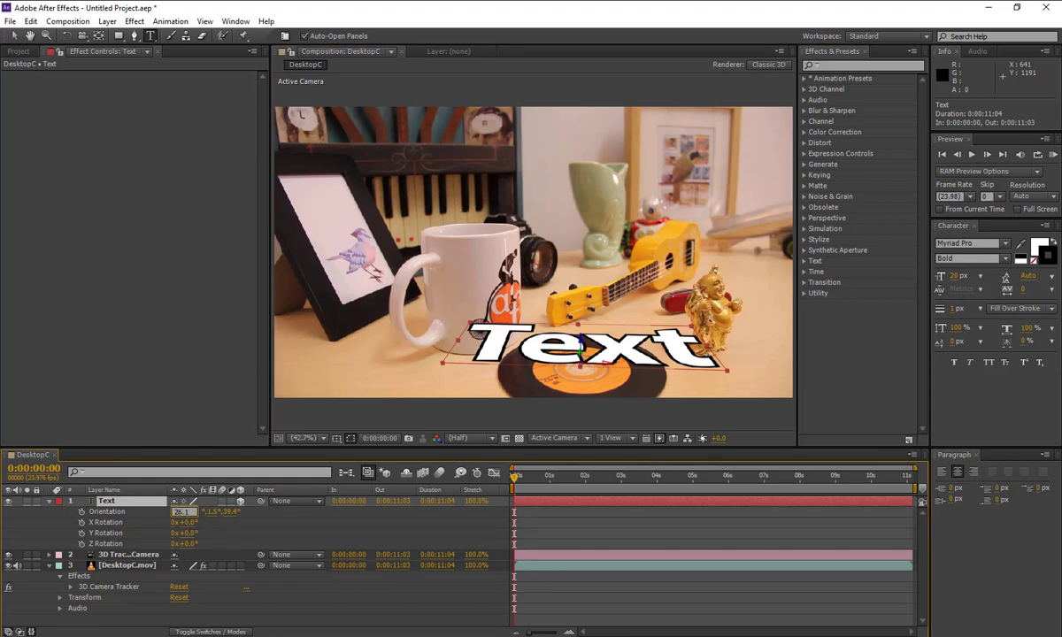
key(Tab)
text(19.3)
key(Tab)
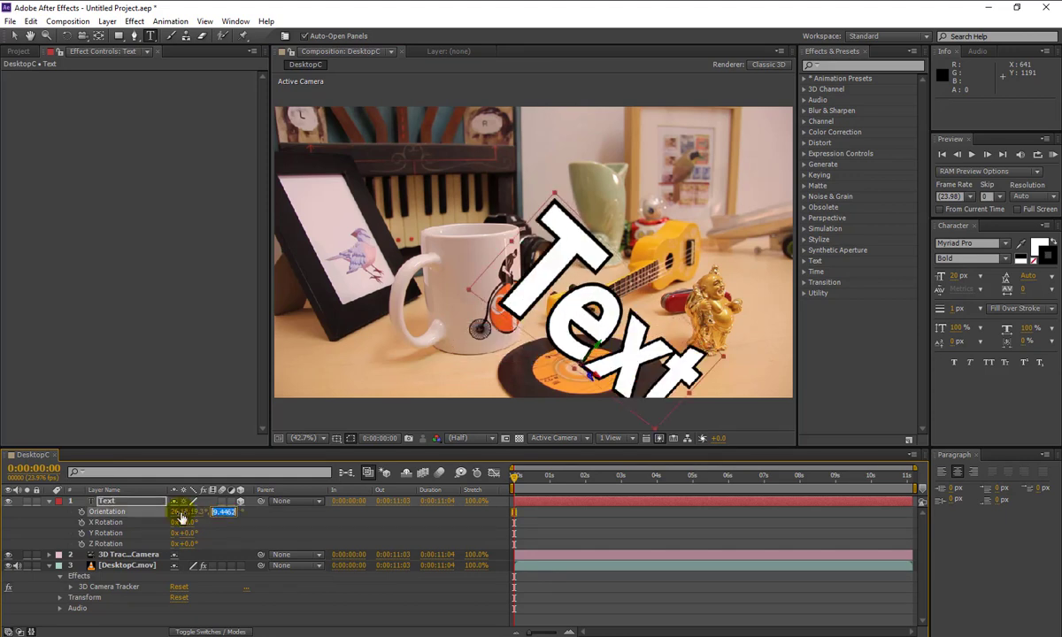
text(355.7)
key(Return)
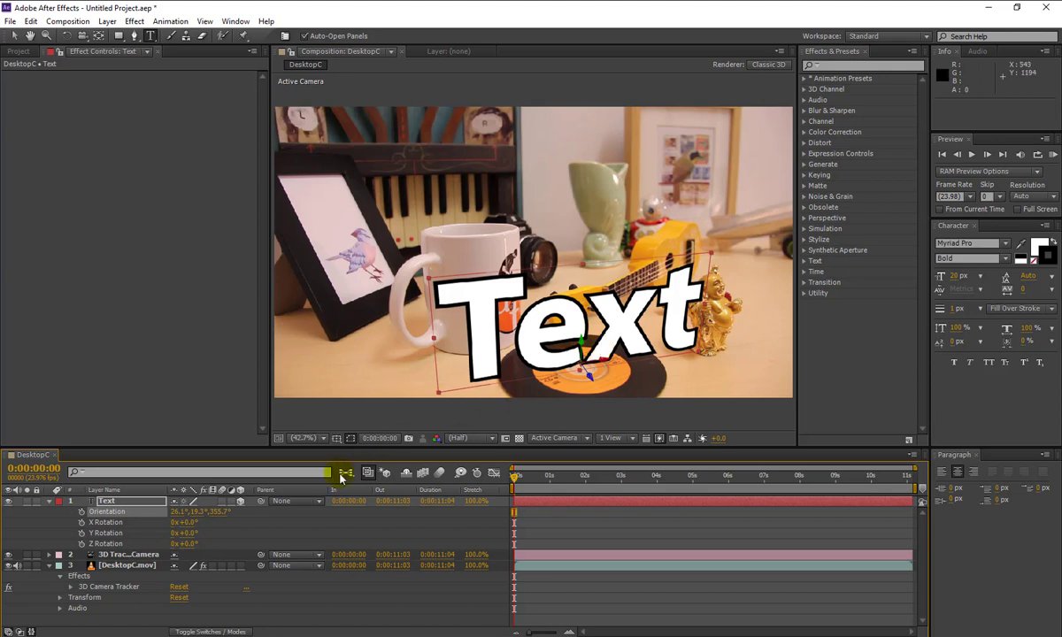
- Set the Text layer's Scale to 2500%
click(102, 502)
key(s)
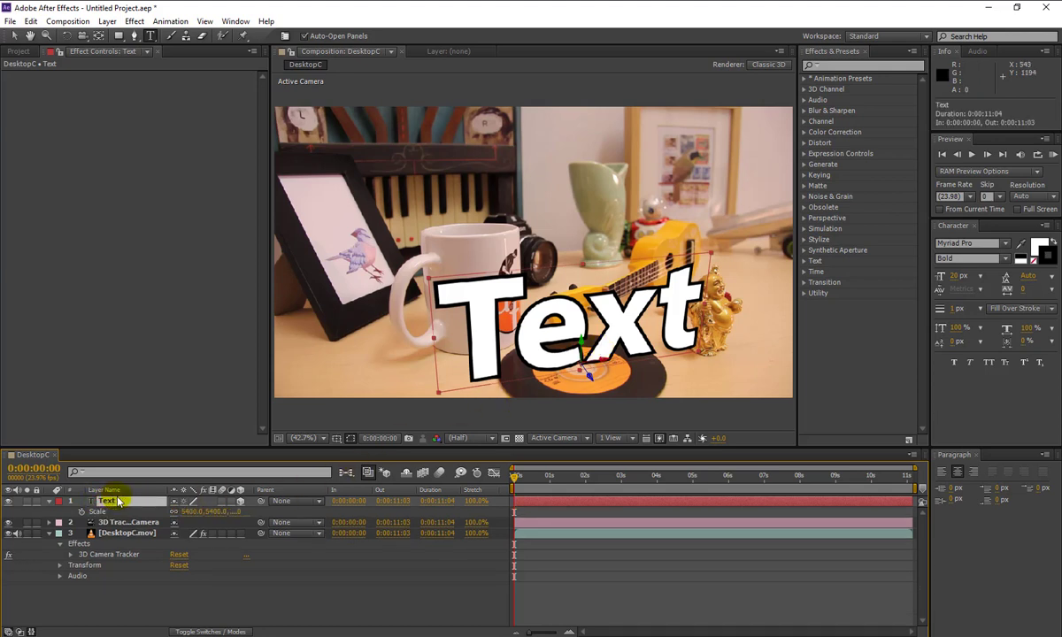
click(192, 512)
text(2500)
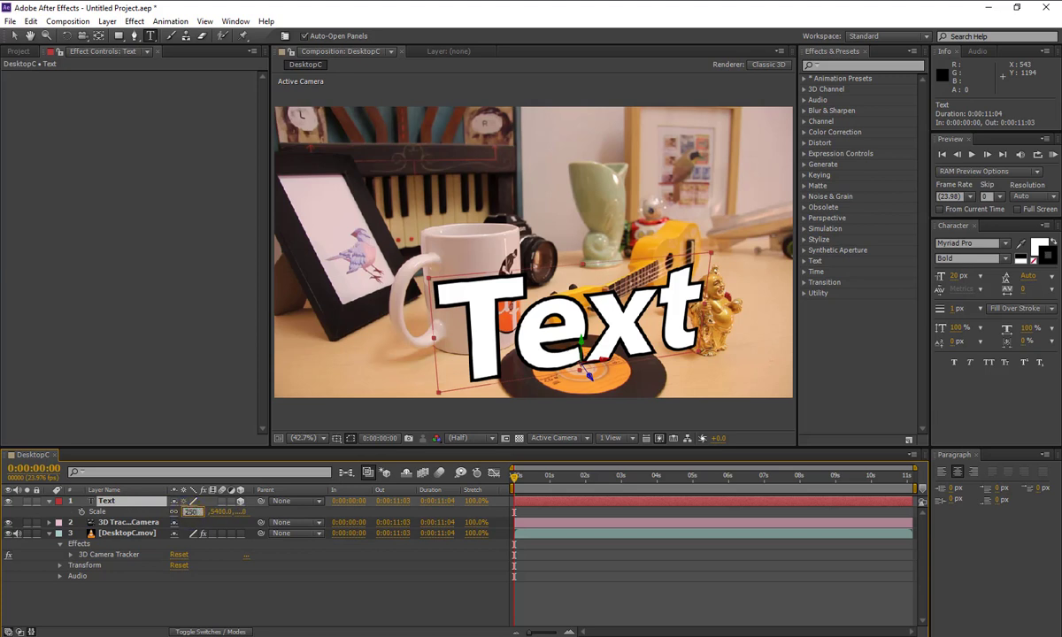
key(Return)
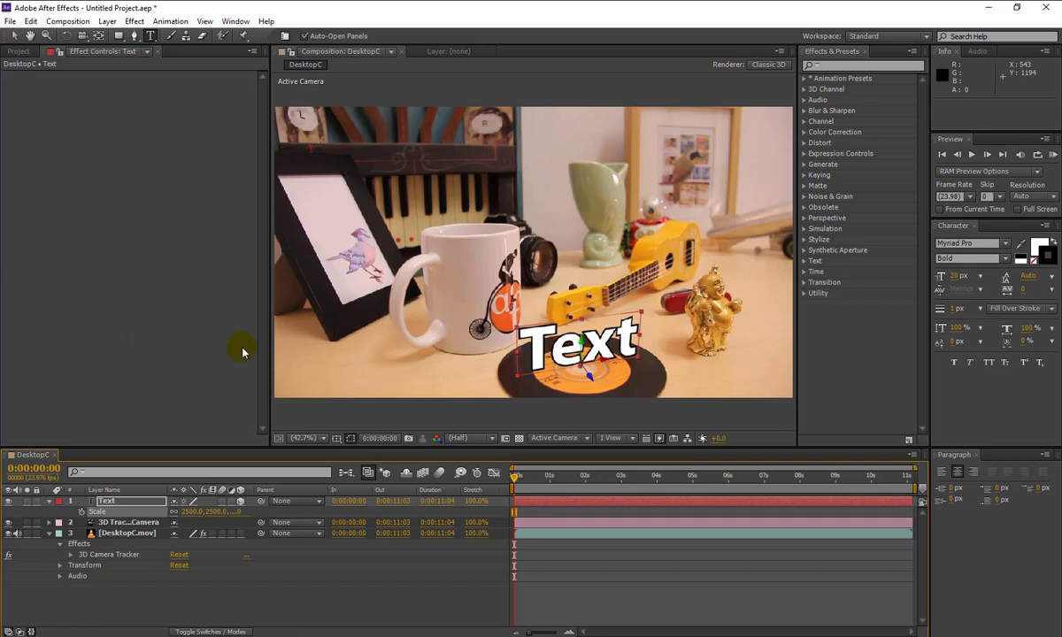
- Set the placeholder text's font family to Arial and its style to Narrow
double_click(524, 330)
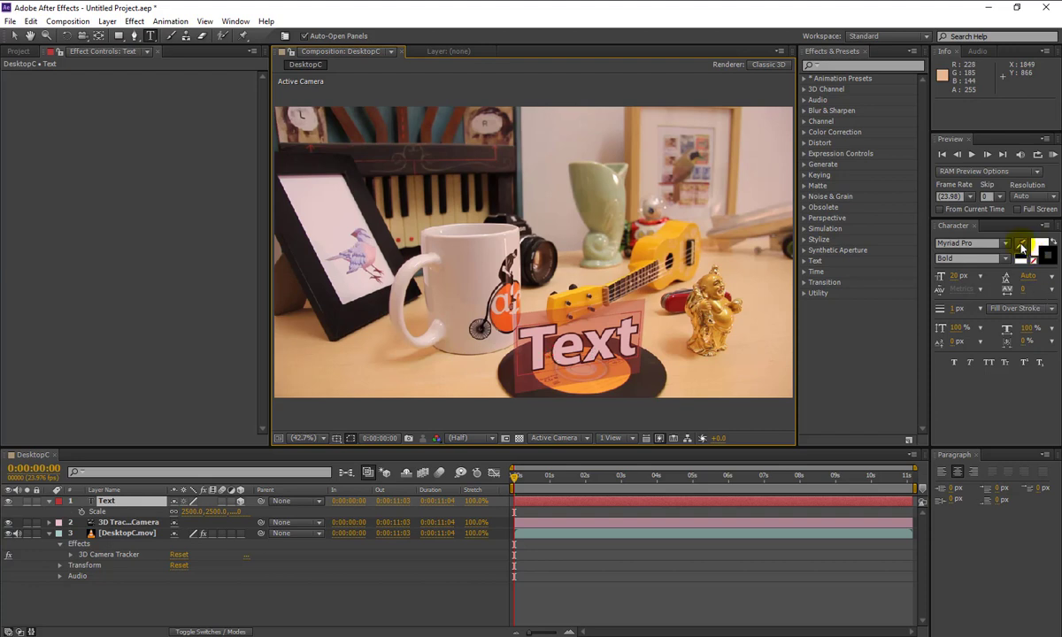
click(1006, 244)
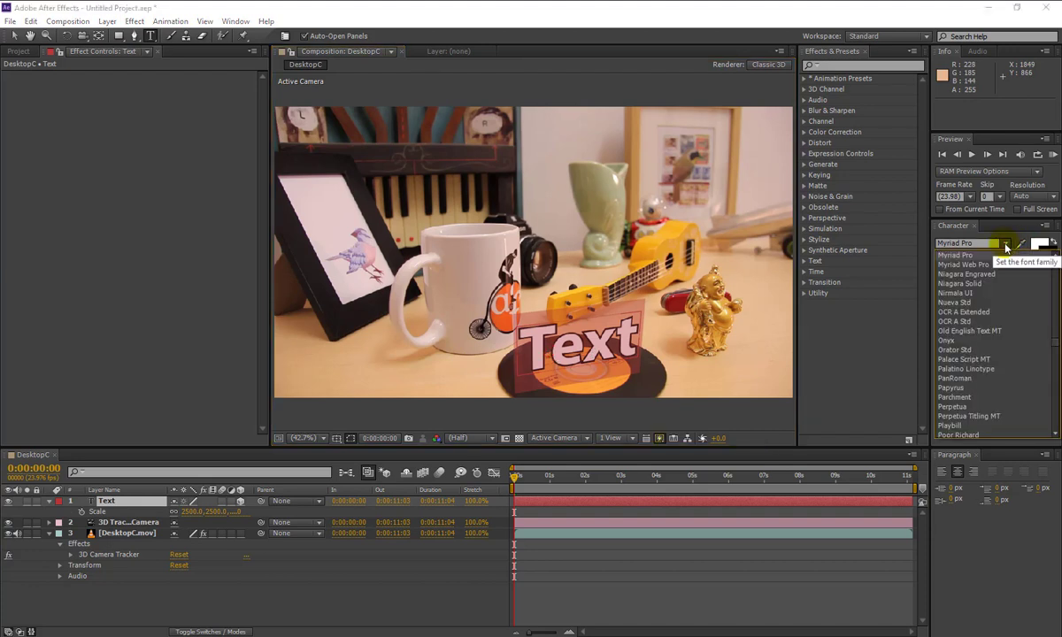
text(ar)
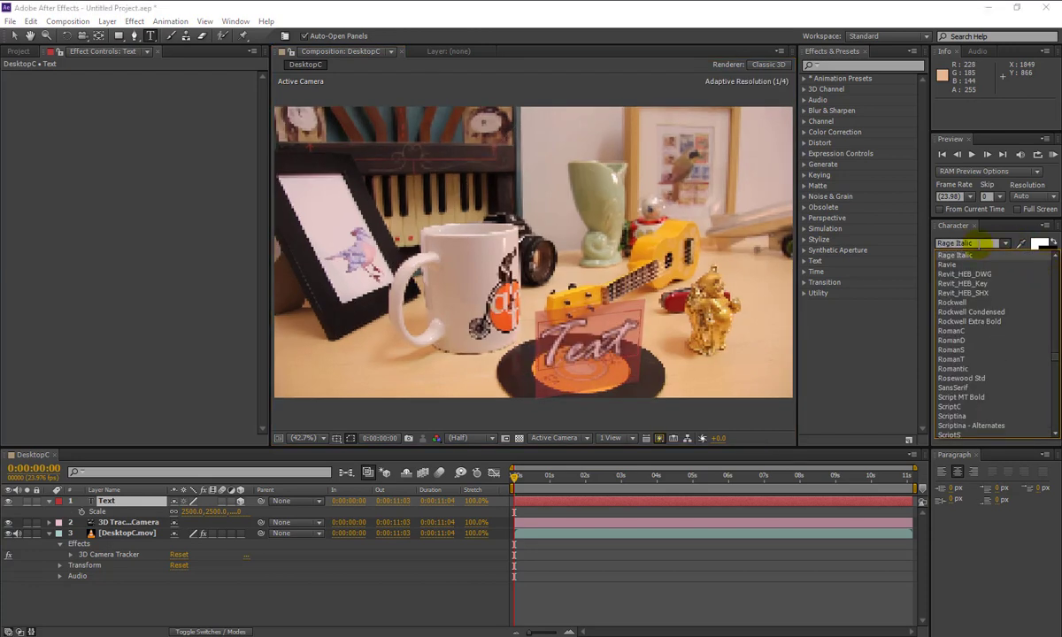
click(979, 244)
drag(985, 243, 919, 247)
text(adEref)
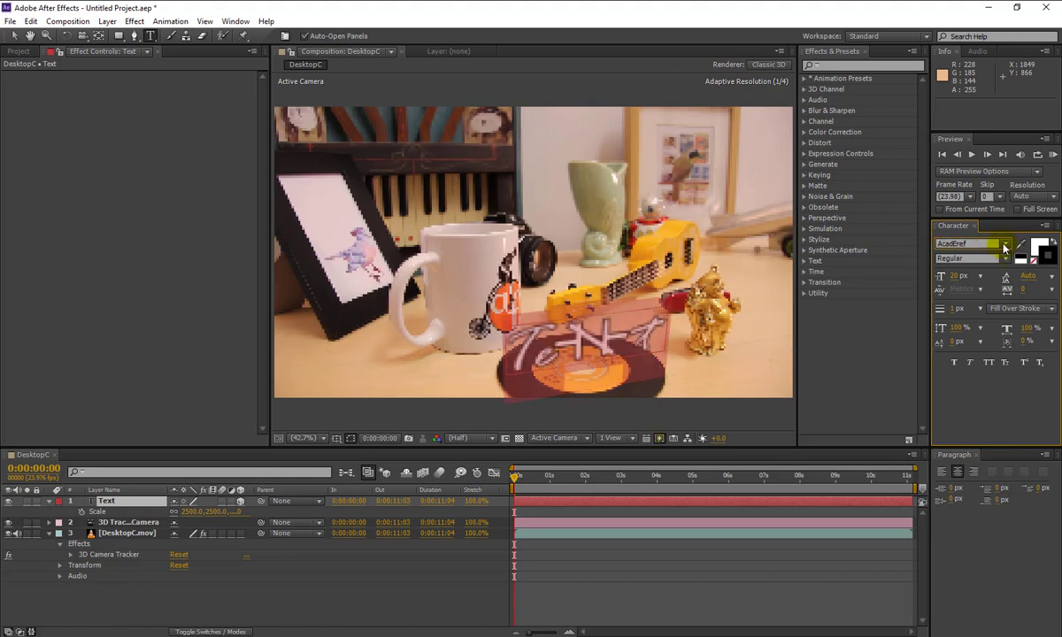
click(1005, 245)
click(1013, 331)
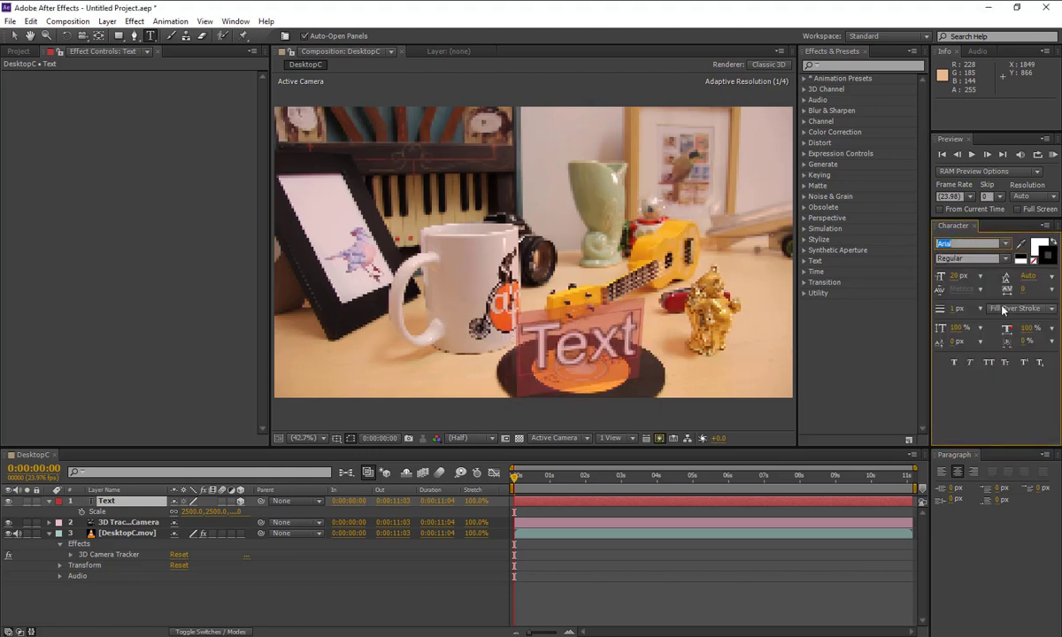
click(1000, 258)
click(984, 275)
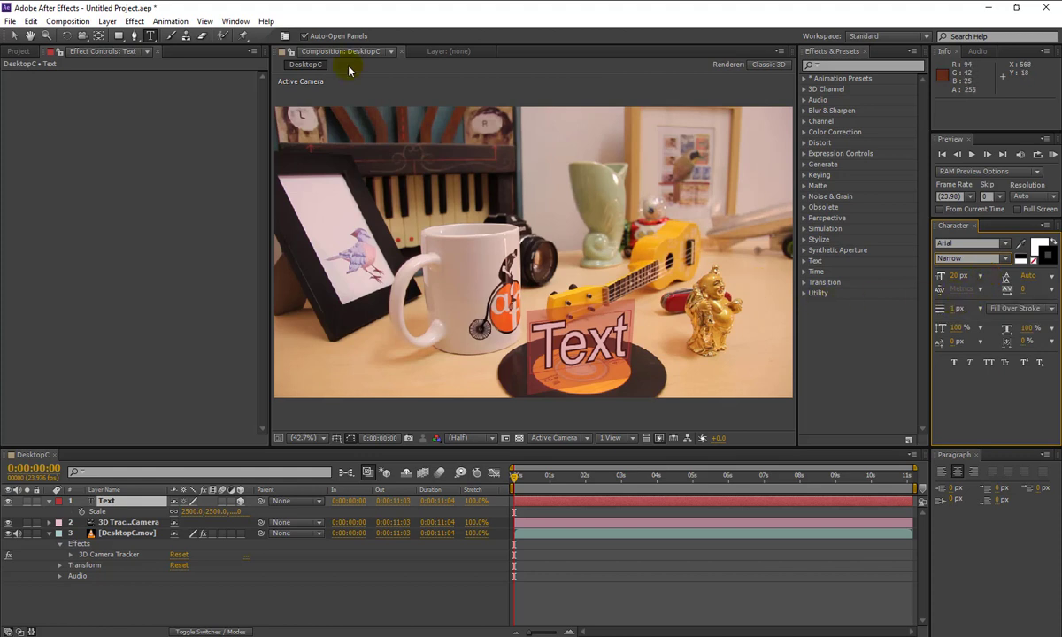
click(15, 36)
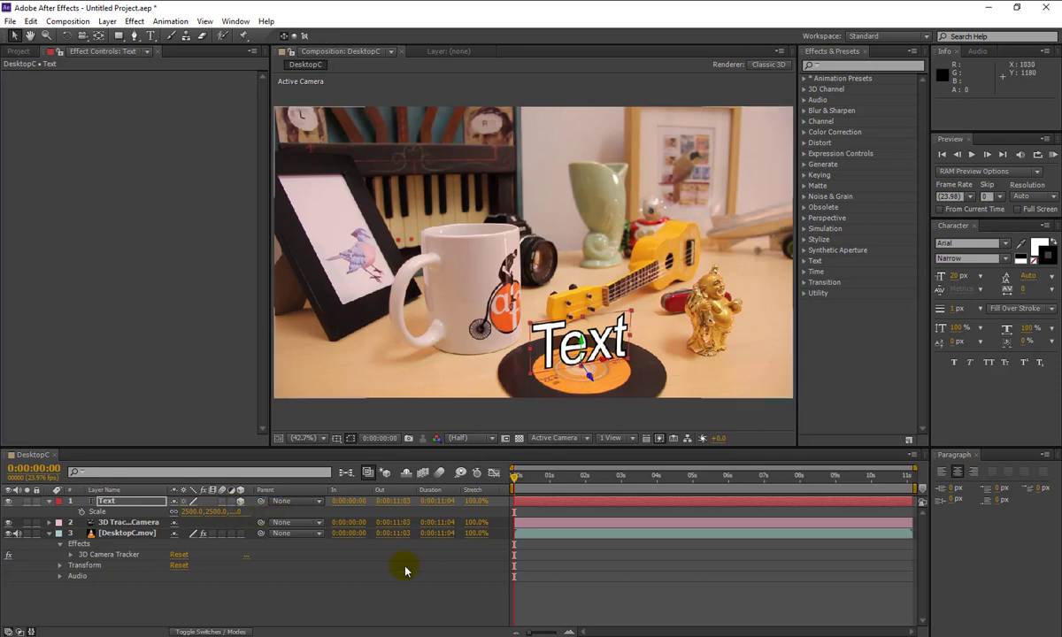
- Check the lesson page in Adobe Acrobat Reader and replace the placeholder text in After Effects with $35.00
click(312, 636)
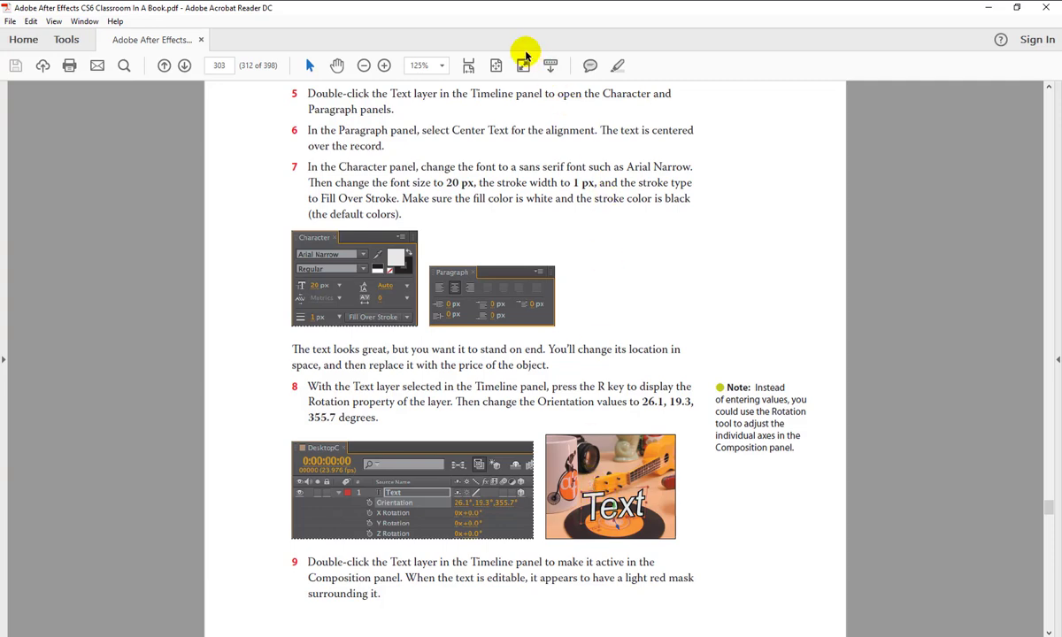
click(496, 66)
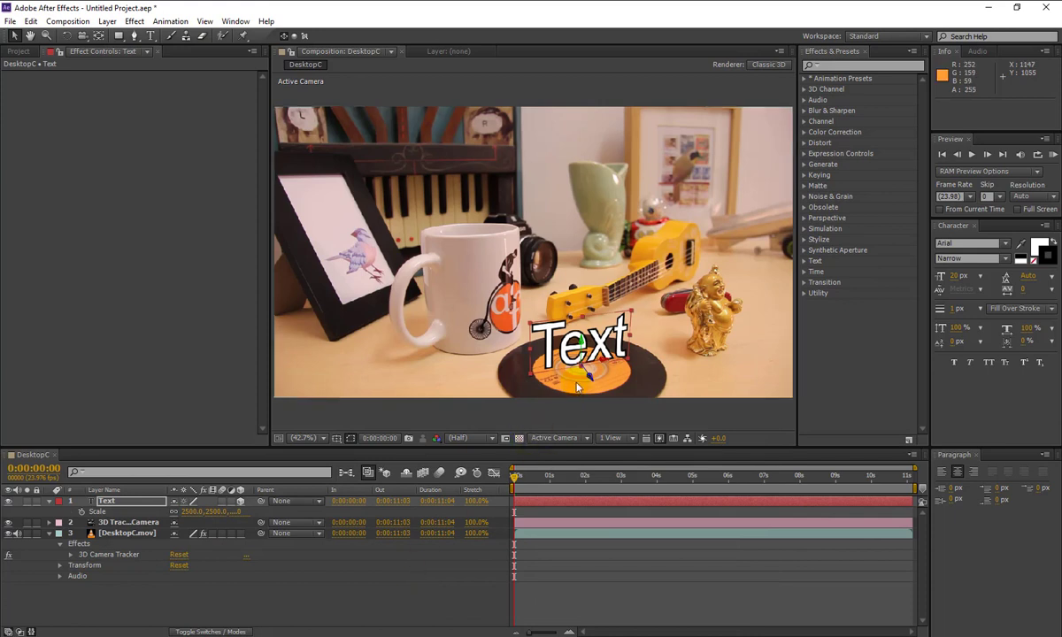
double_click(533, 335)
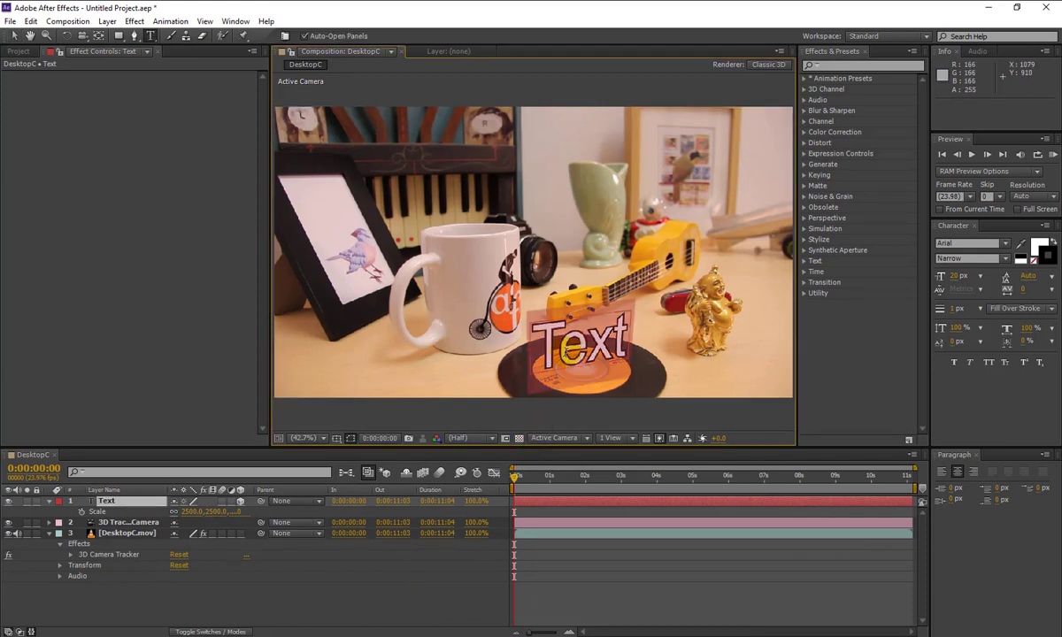
text($)
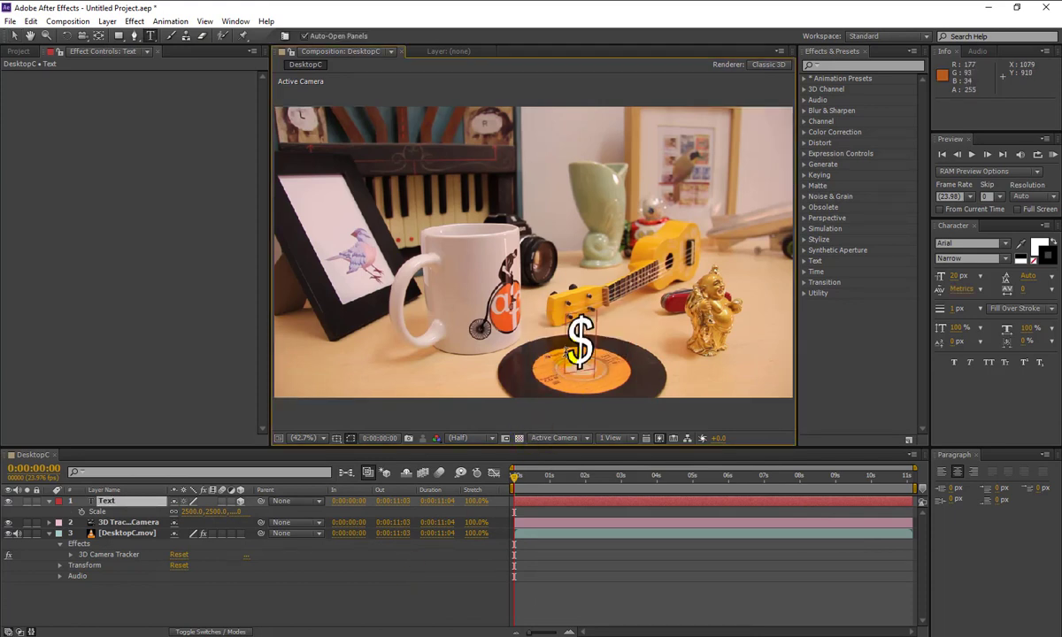
text(35.00)
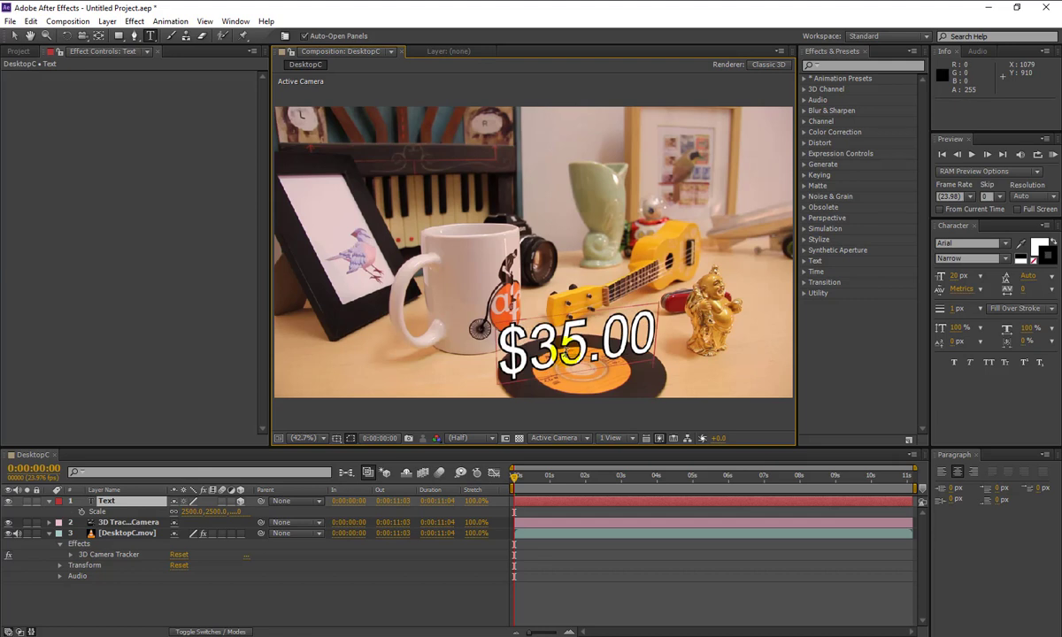
click(14, 36)
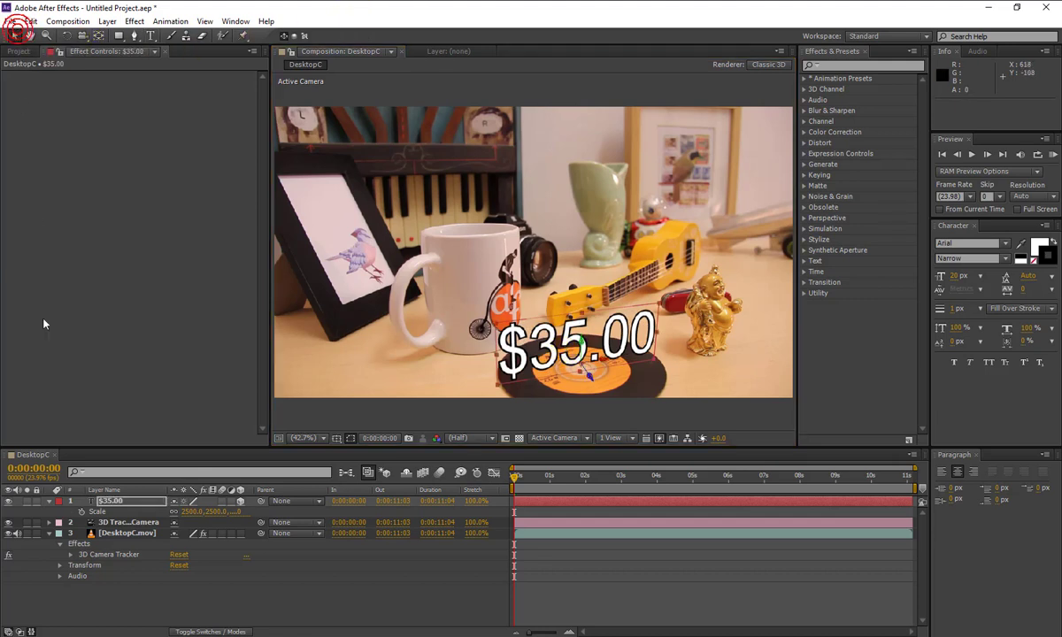
- Collapse the properties of the $35.00 and DesktopC.mov layers and select the $35.00 layer
click(49, 502)
click(44, 538)
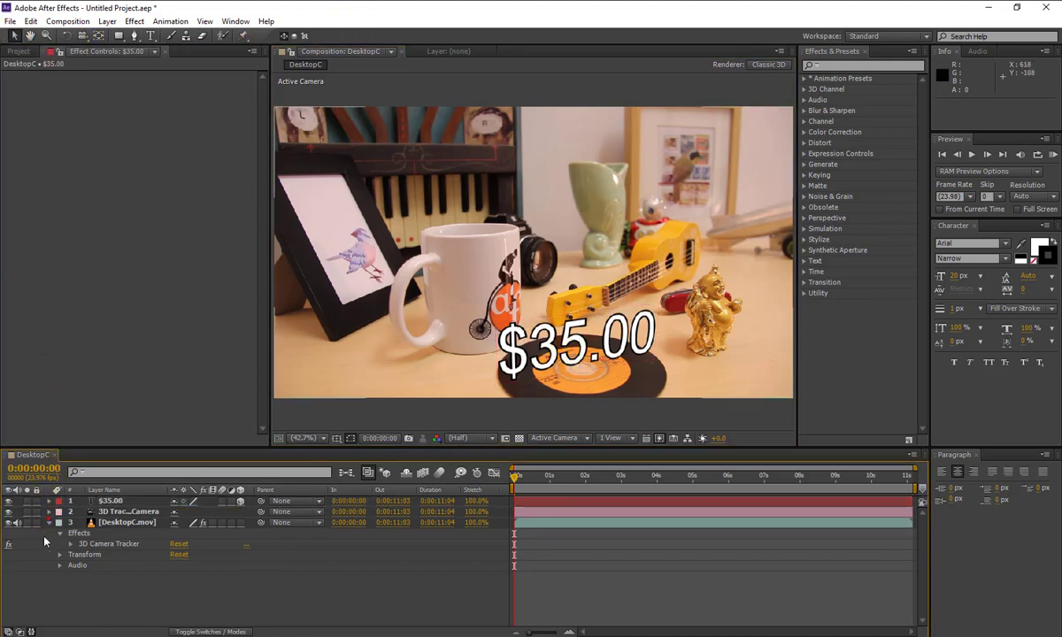
click(111, 502)
click(49, 523)
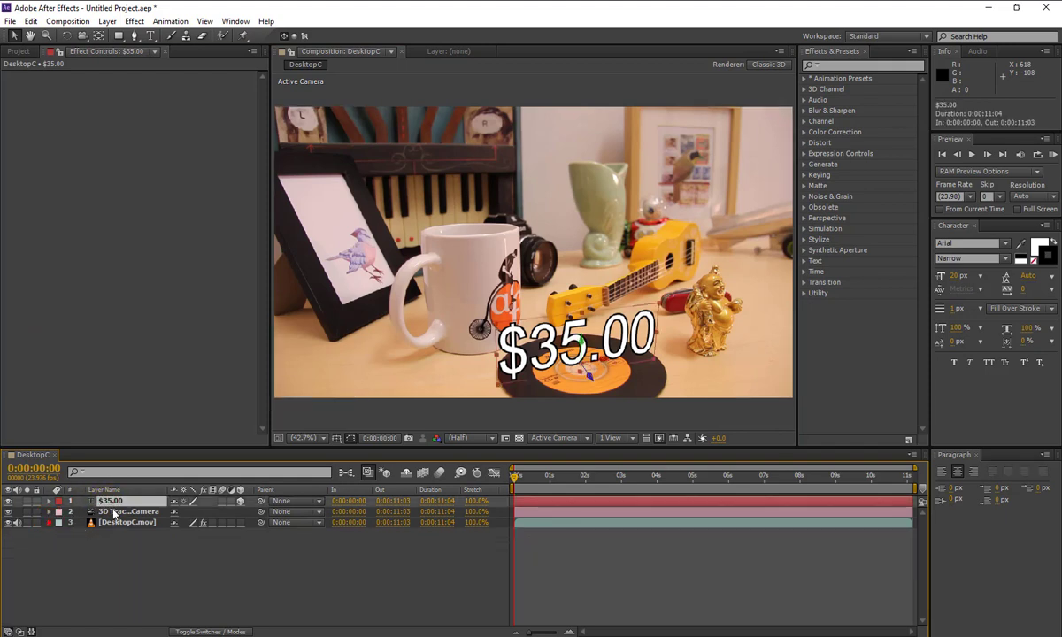
click(116, 503)
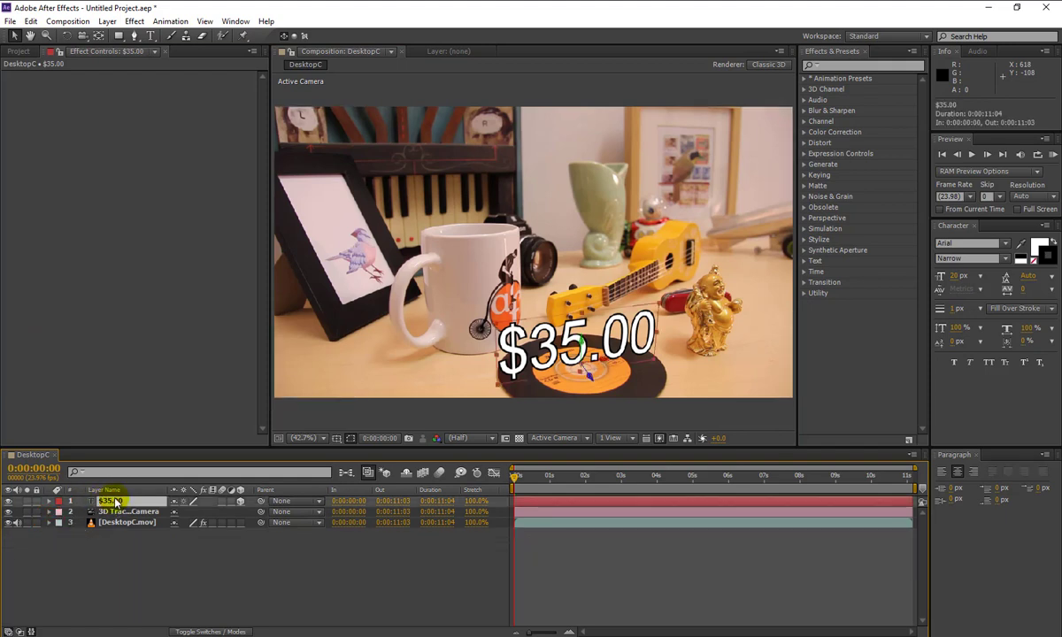
- Duplicate the $35.00 text layer, reveal the copy's Position, and parent the copy to the original $35.00 layer
key(ctrl+d)
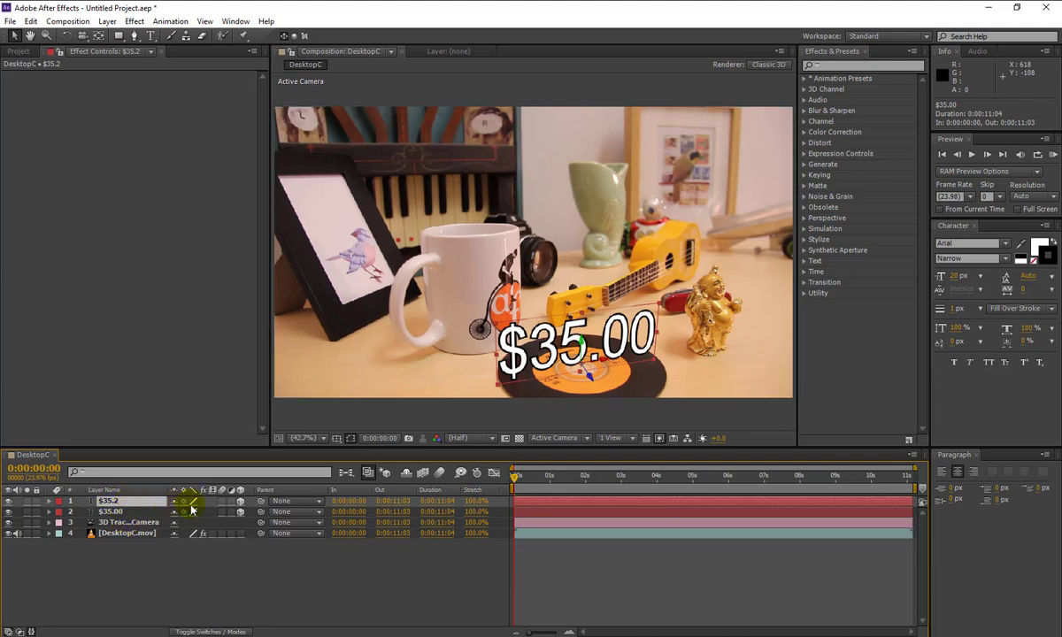
key(p)
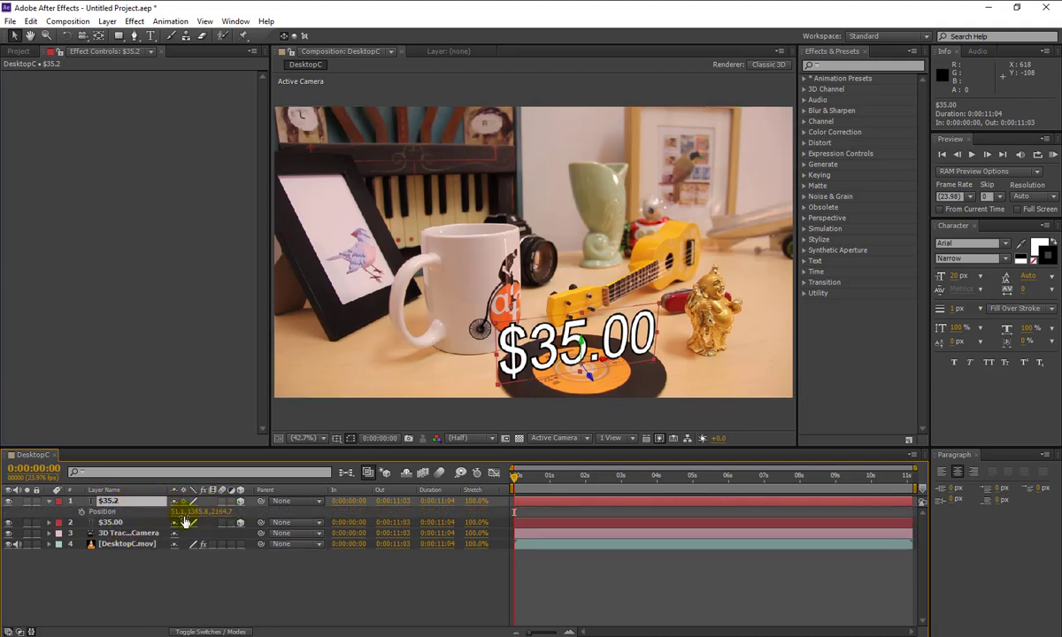
drag(197, 517, 205, 517)
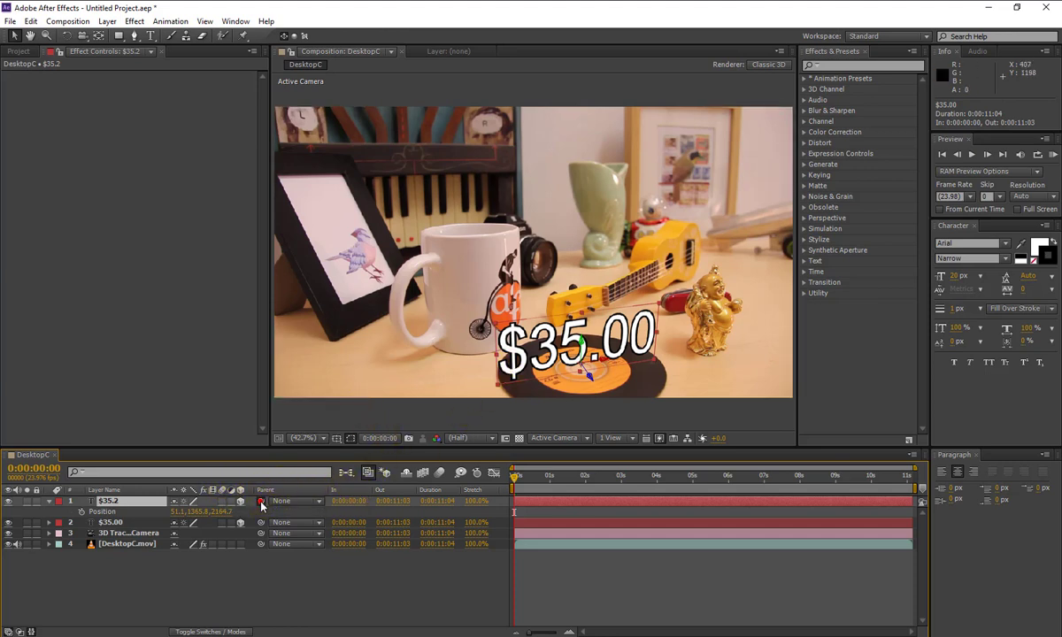
drag(262, 503, 118, 525)
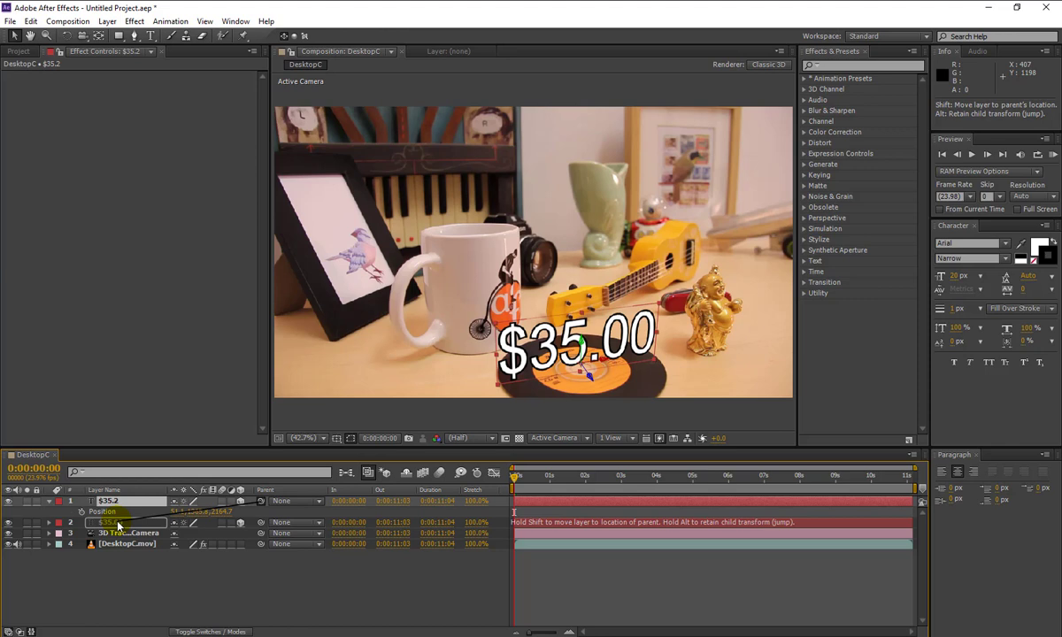
drag(118, 525, 118, 525)
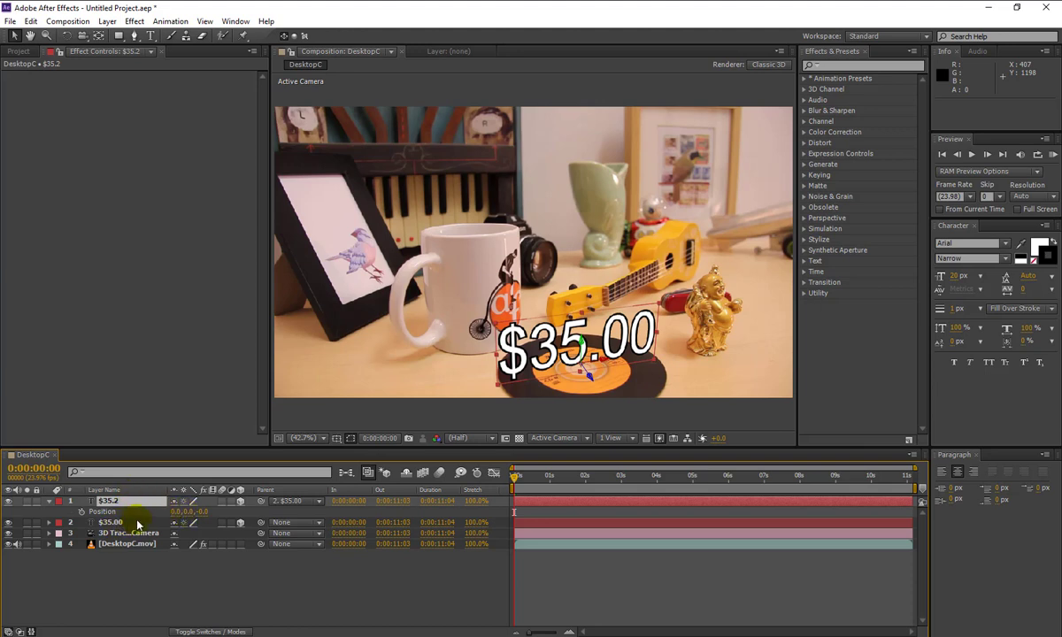
- Set the duplicated text layer's Y Position to -18
click(187, 511)
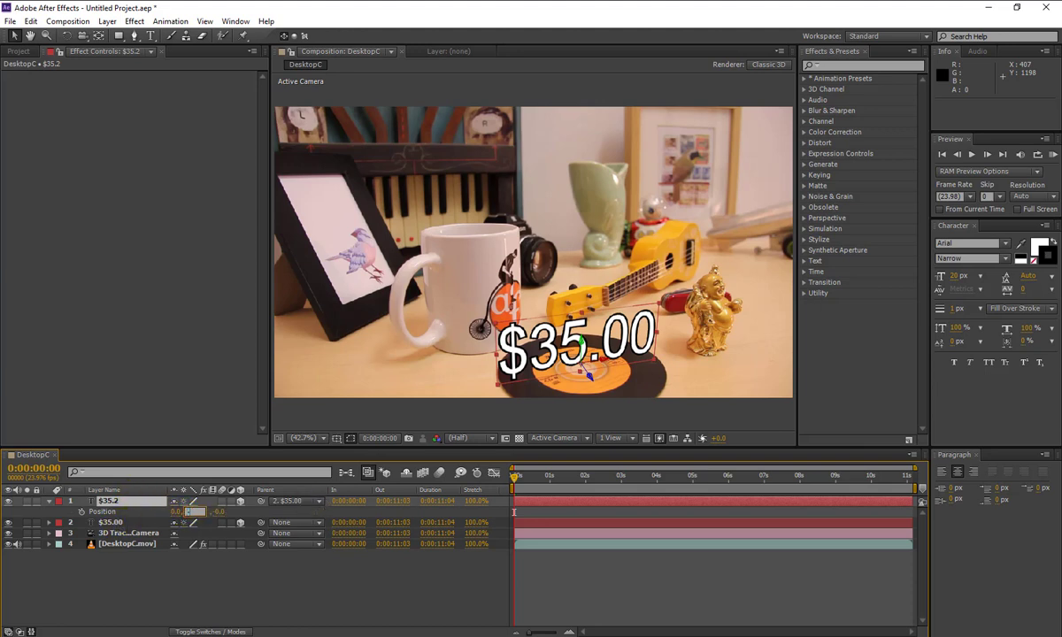
text(-18)
key(Return)
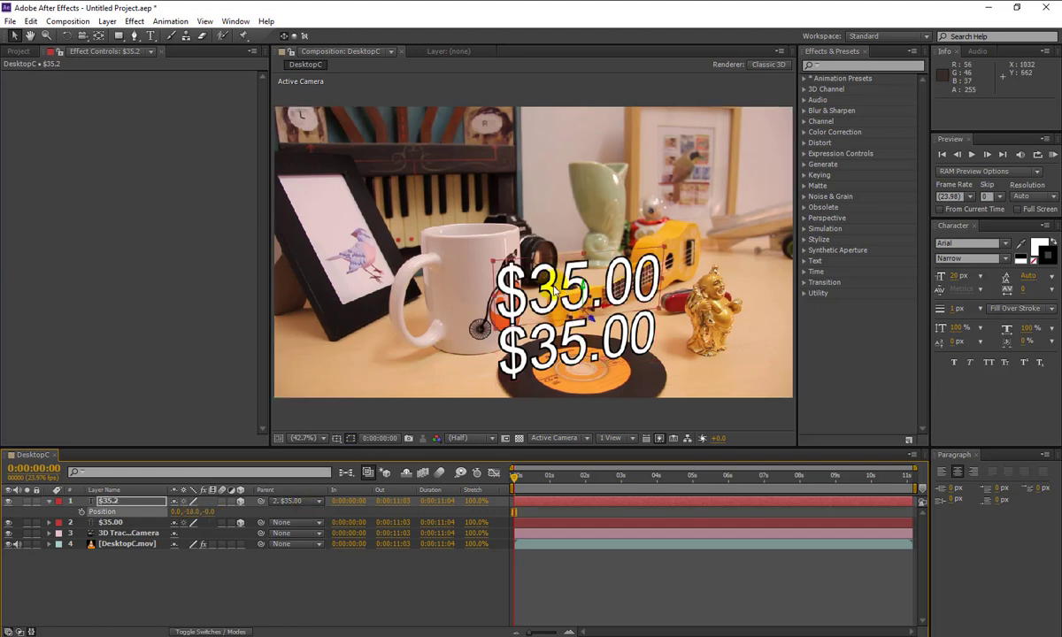
- Replace the duplicated layer's text in the composition with HANDRIX 45 RPM
click(151, 35)
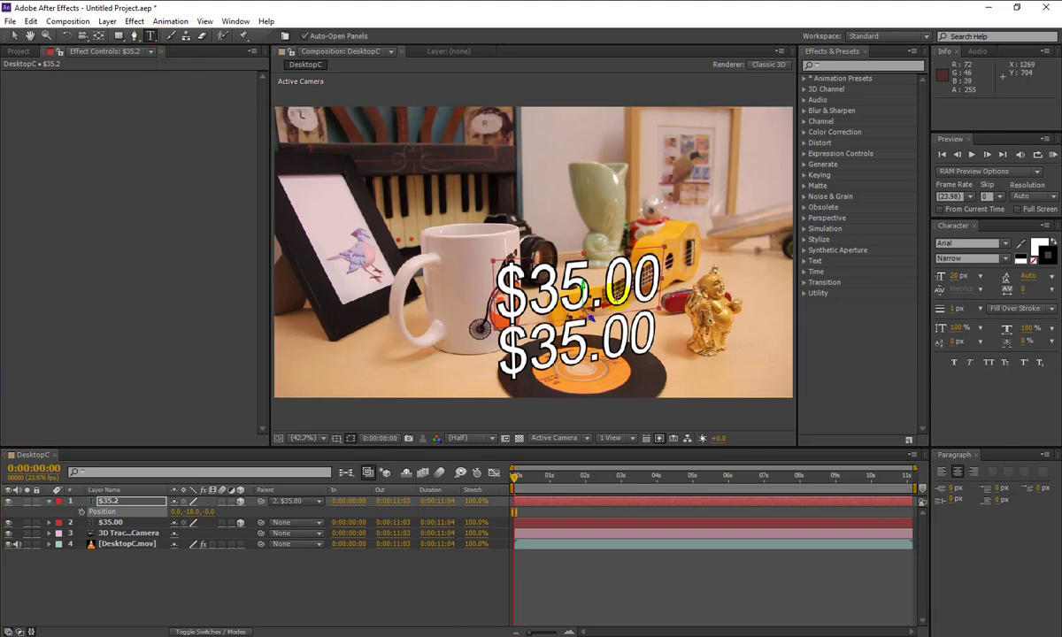
double_click(580, 281)
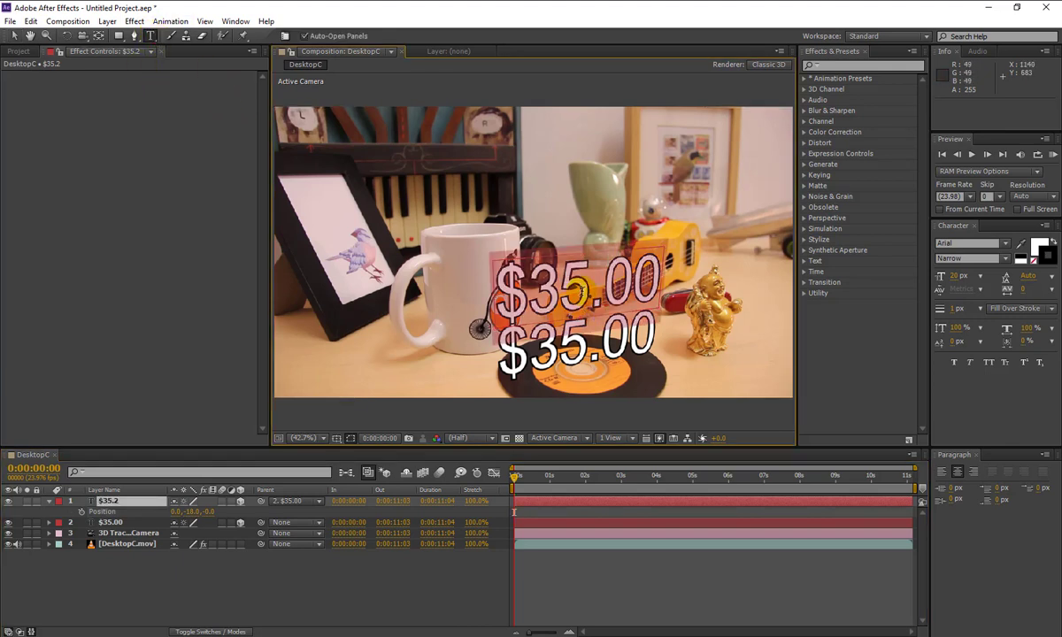
text(HAN)
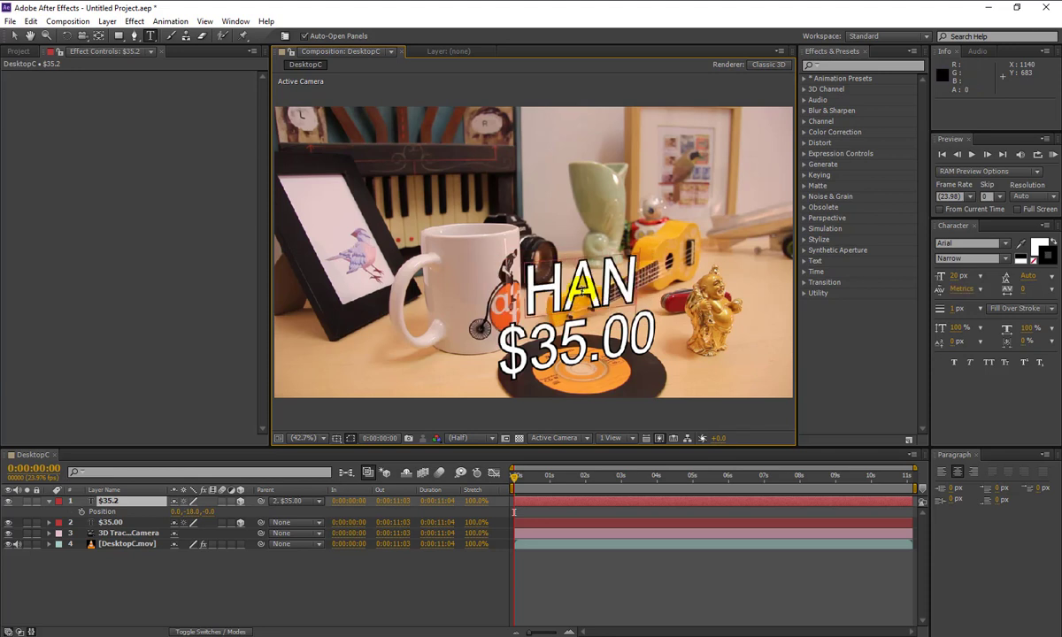
text(DRIX)
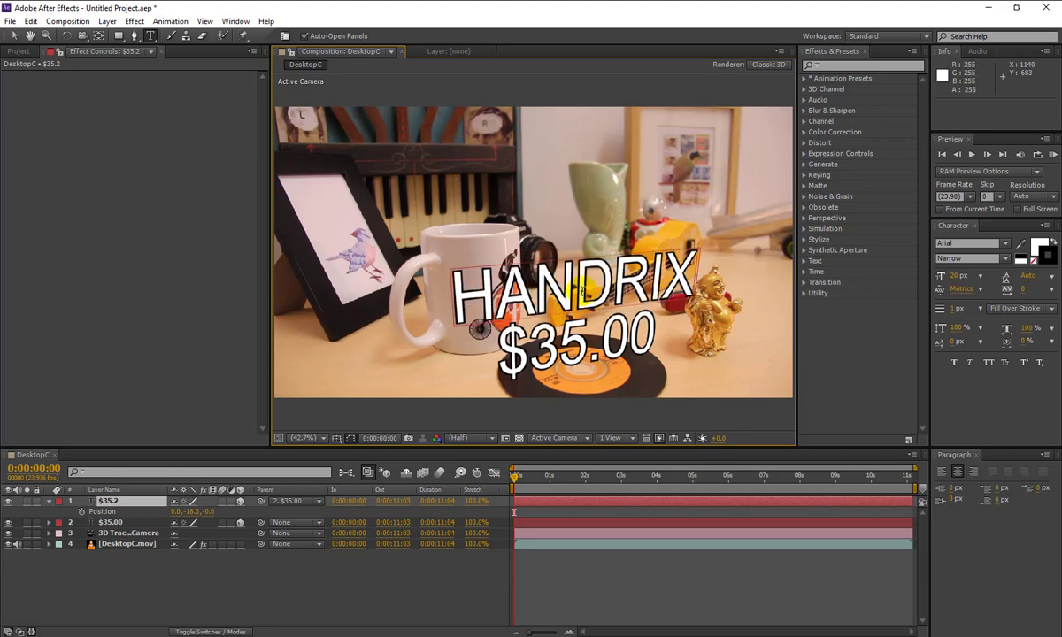
text( 45)
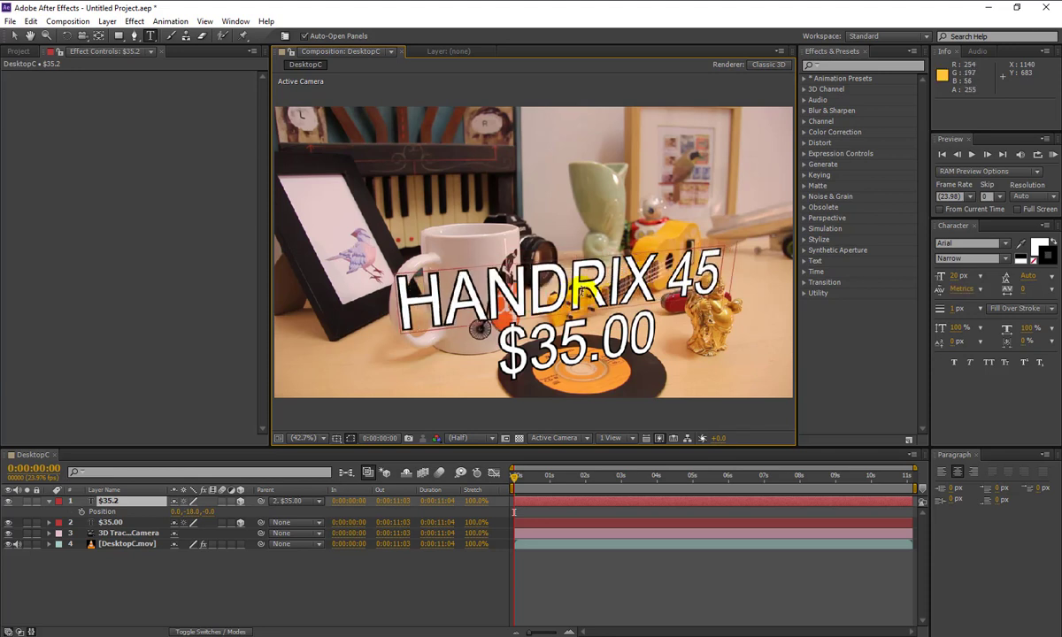
text( RPM)
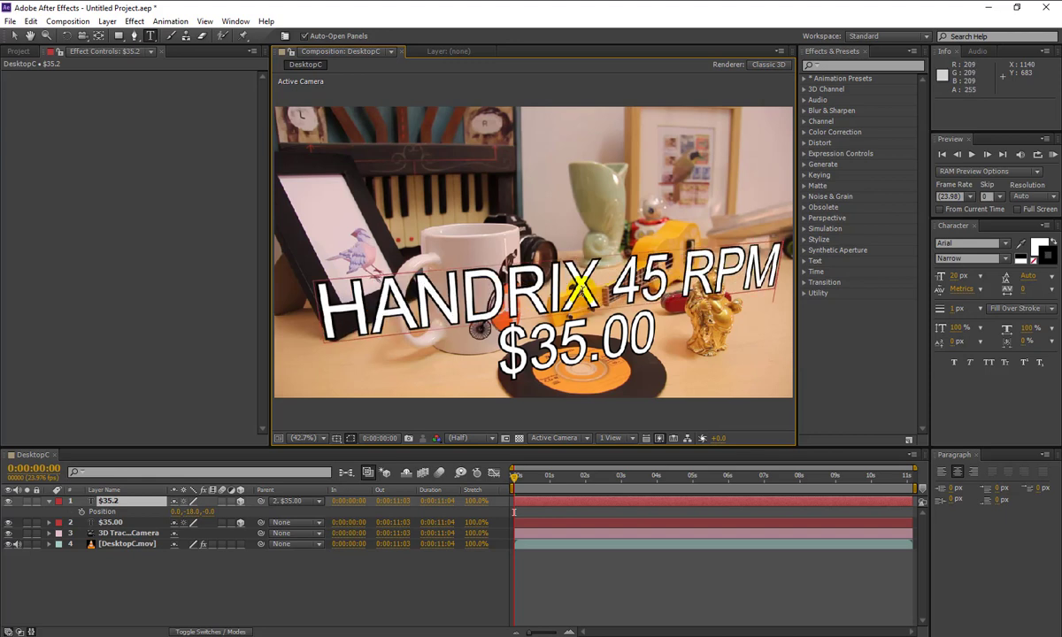
click(12, 38)
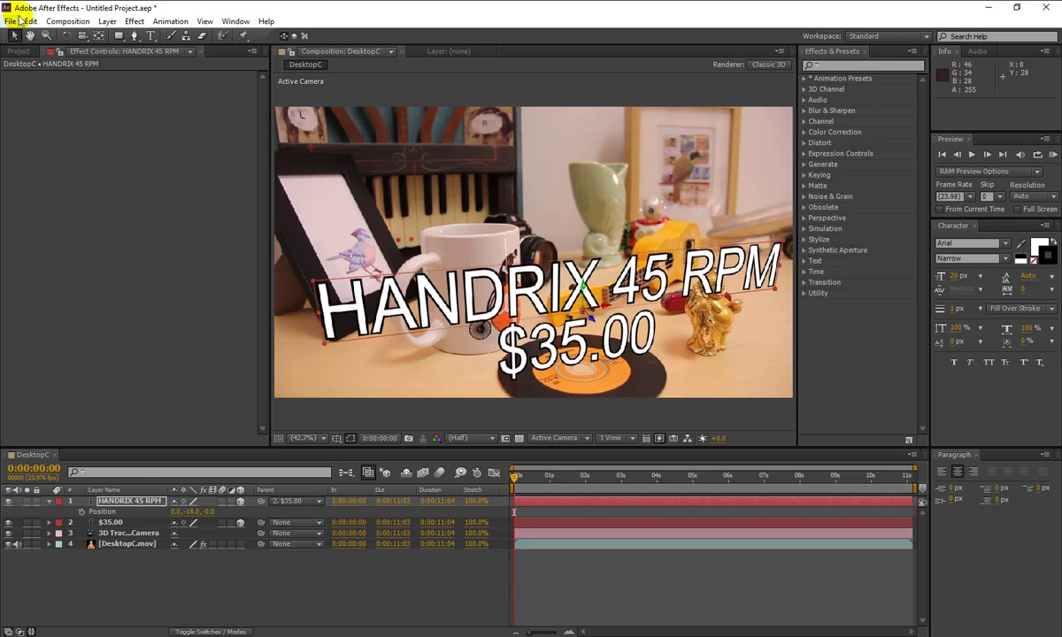
- Set the HANDRIX 45 RPM layer's Scale to 37.4%
click(143, 505)
click(142, 504)
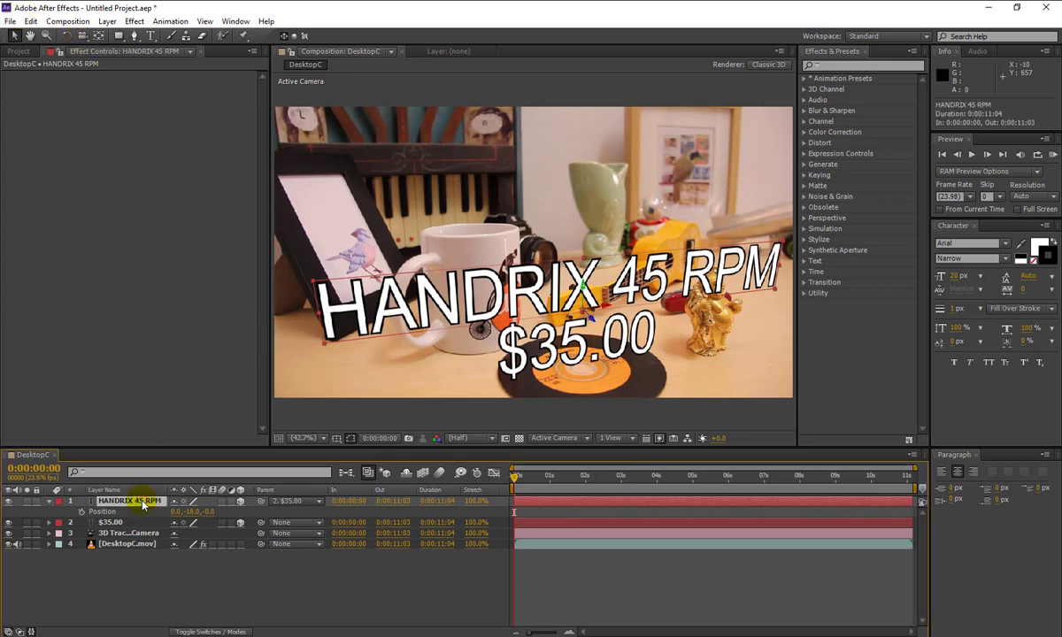
key(s)
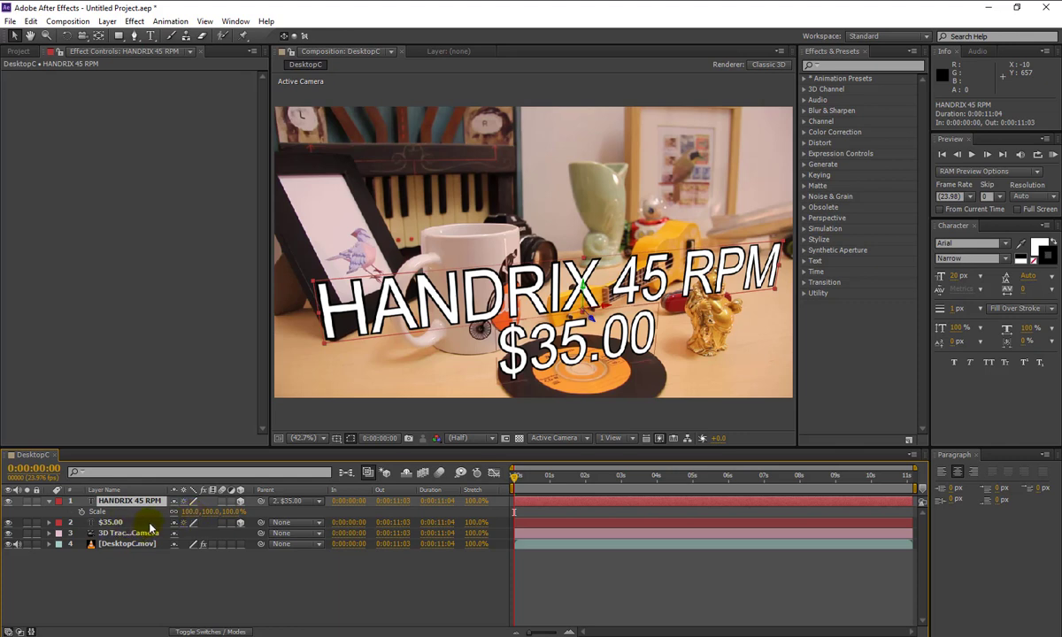
click(189, 512)
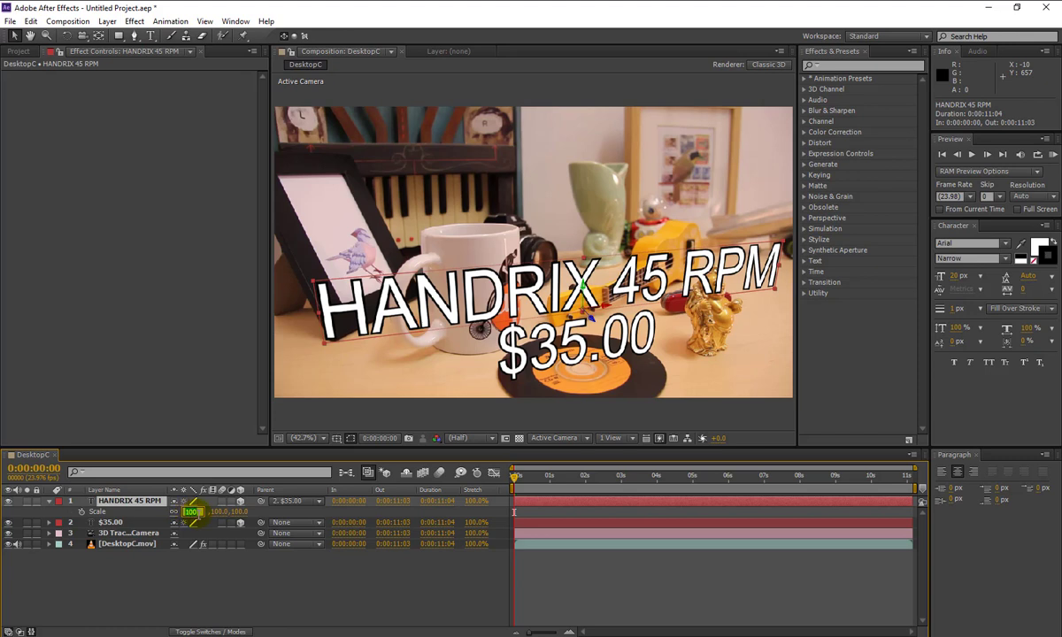
text(37.4)
key(Return)
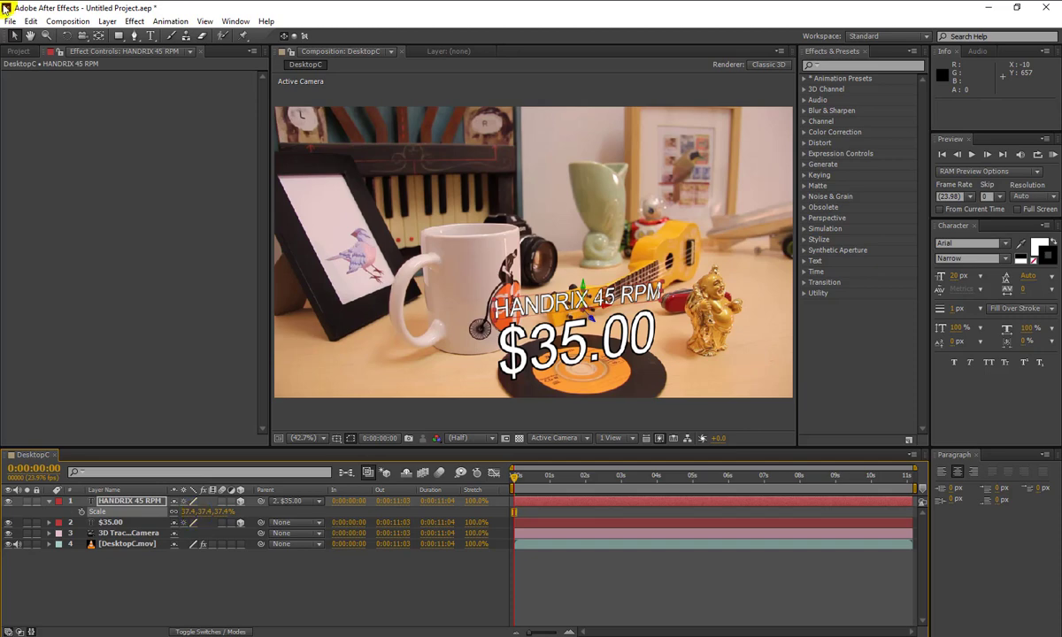
- Save the project as Lesson12_myWork in the End_Project_File folder
click(11, 20)
mouse_move(55, 137)
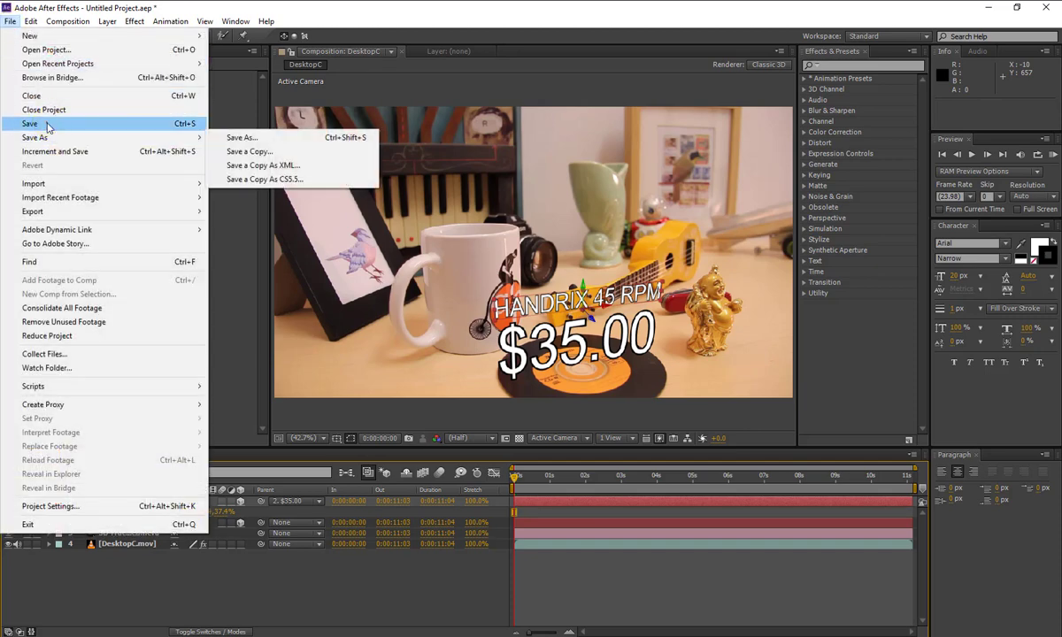
click(226, 137)
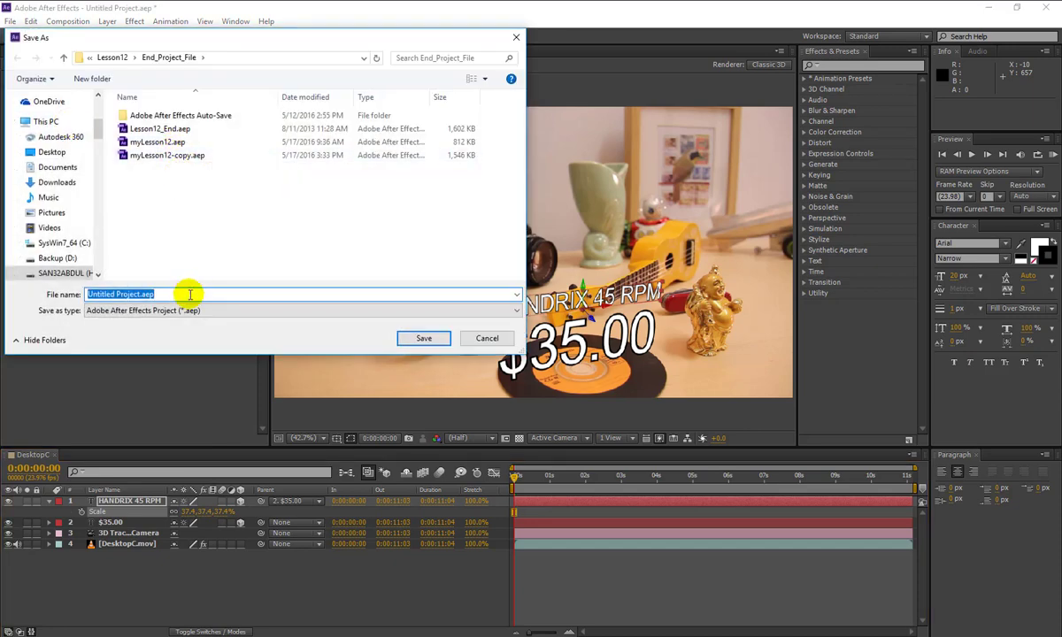
text(Lesson1)
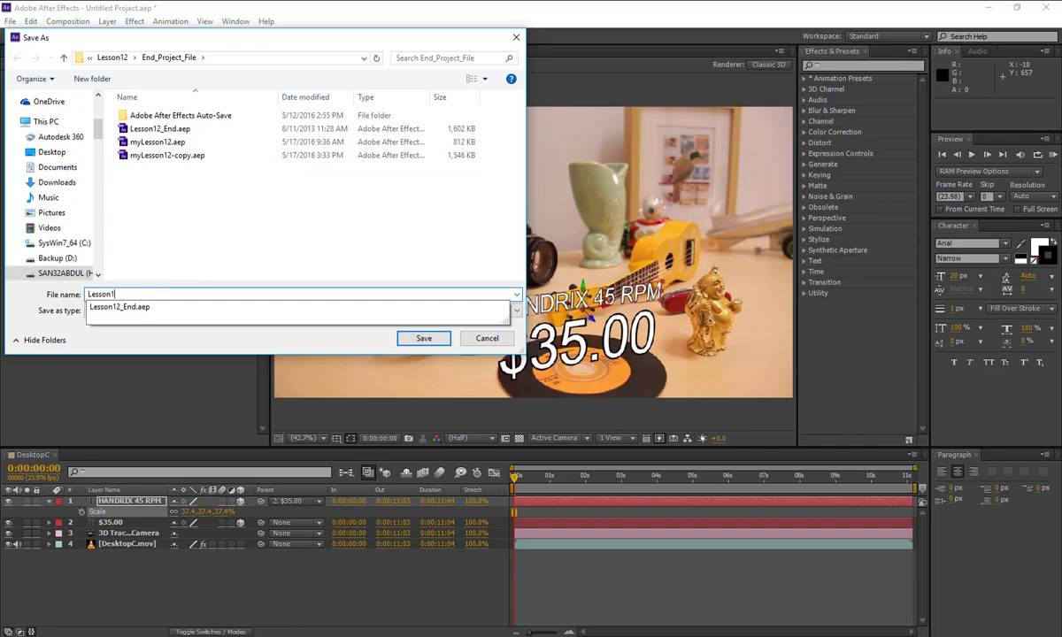
text(2_my)
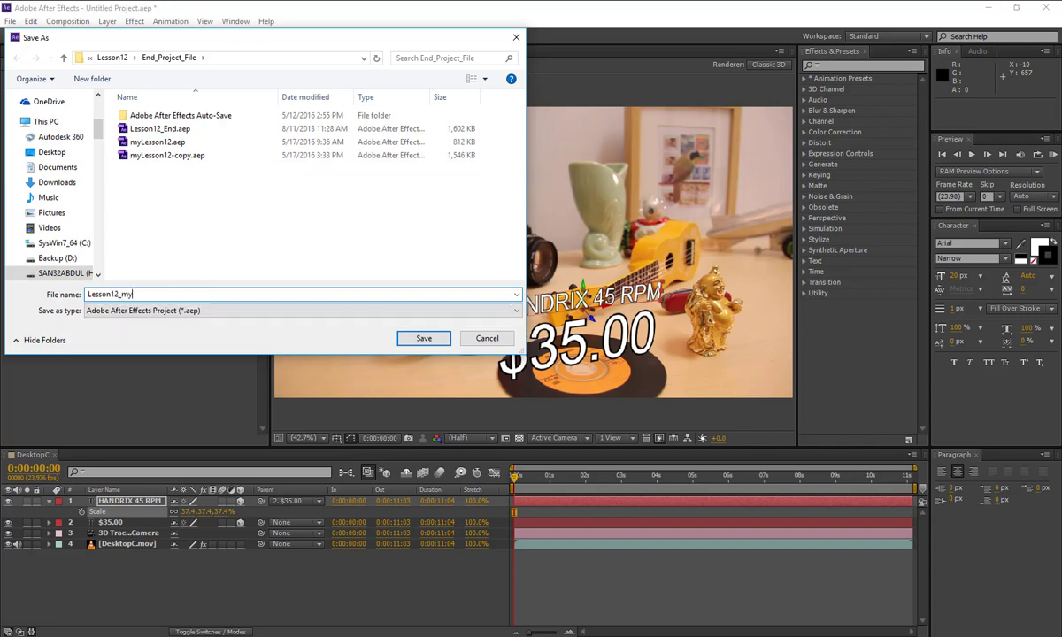
text(Work)
key(Return)
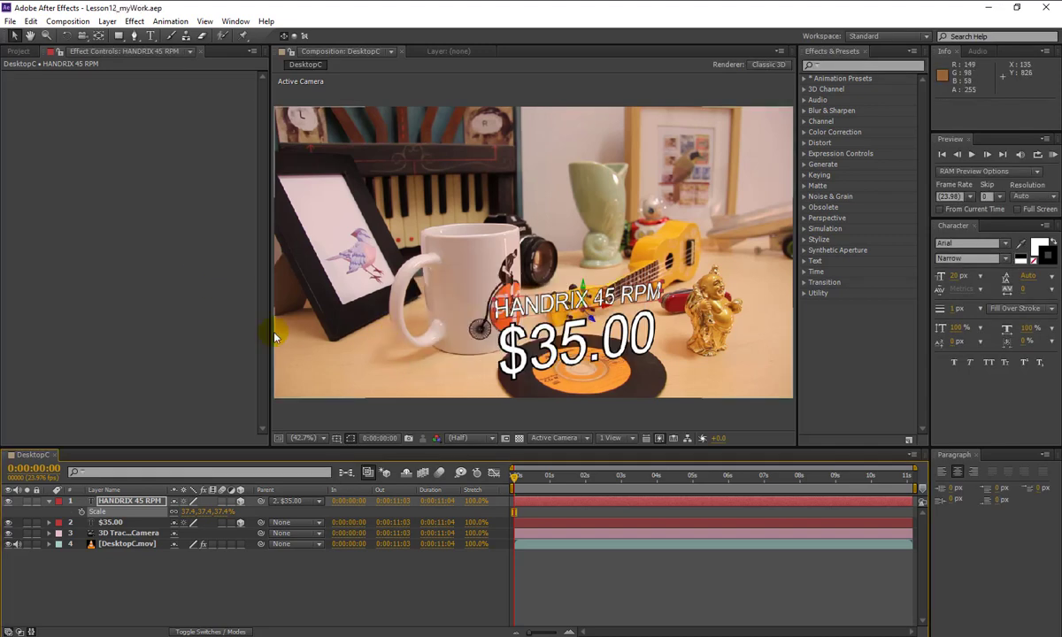
- Create a shadow catcher and light from the 3D Camera Tracker target on the record's track points
click(47, 502)
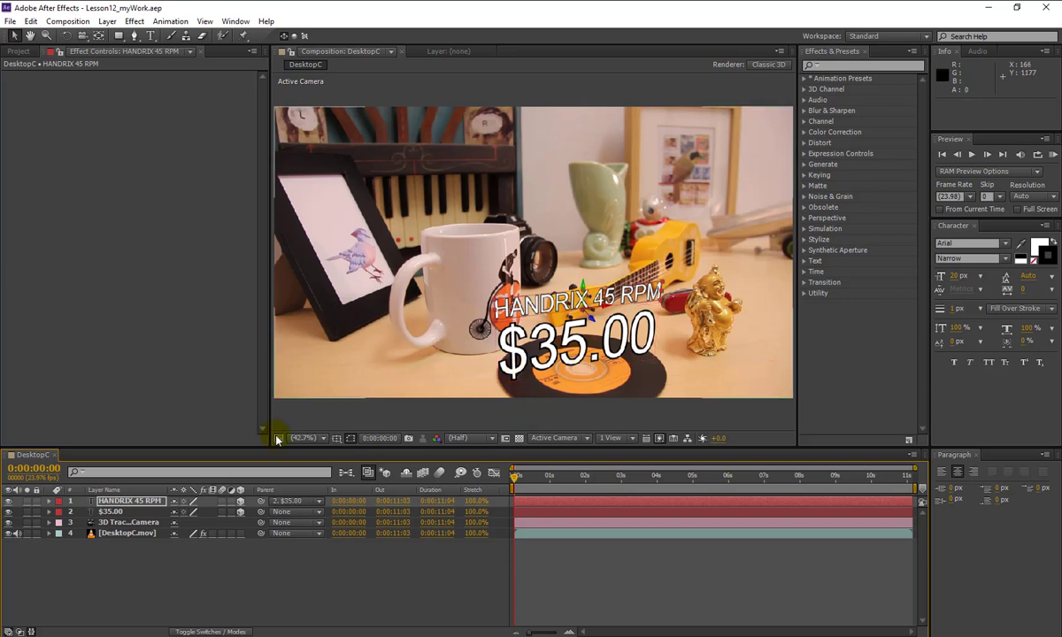
click(48, 533)
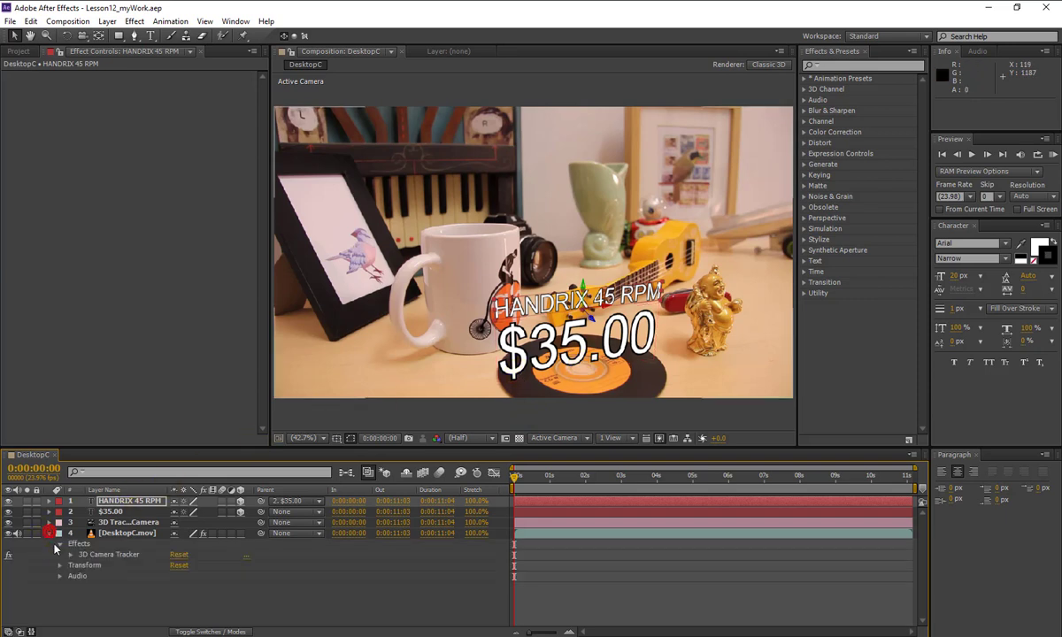
click(131, 554)
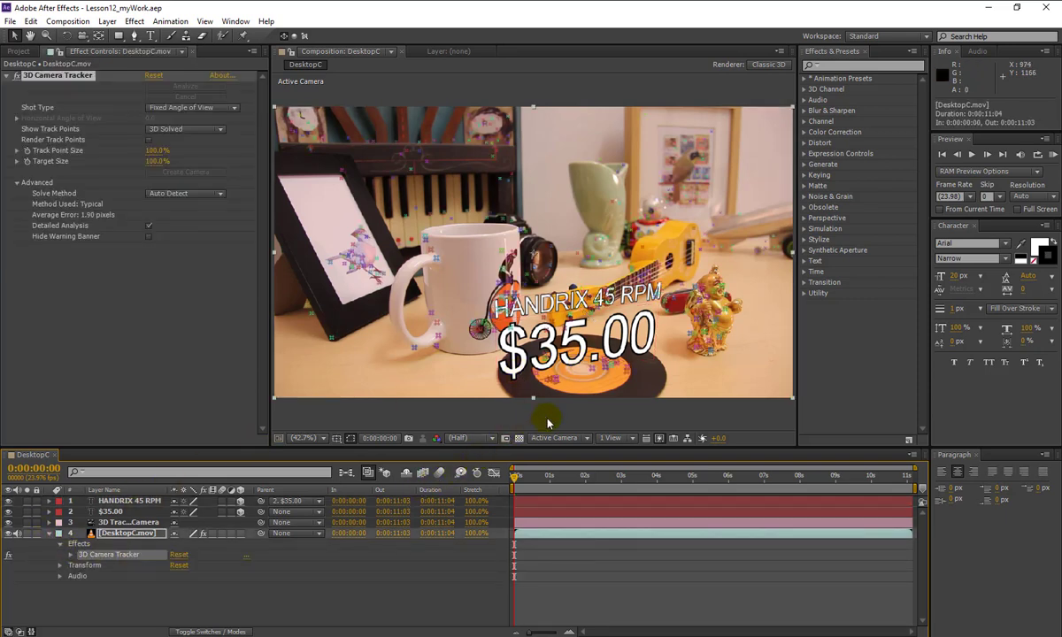
click(586, 367)
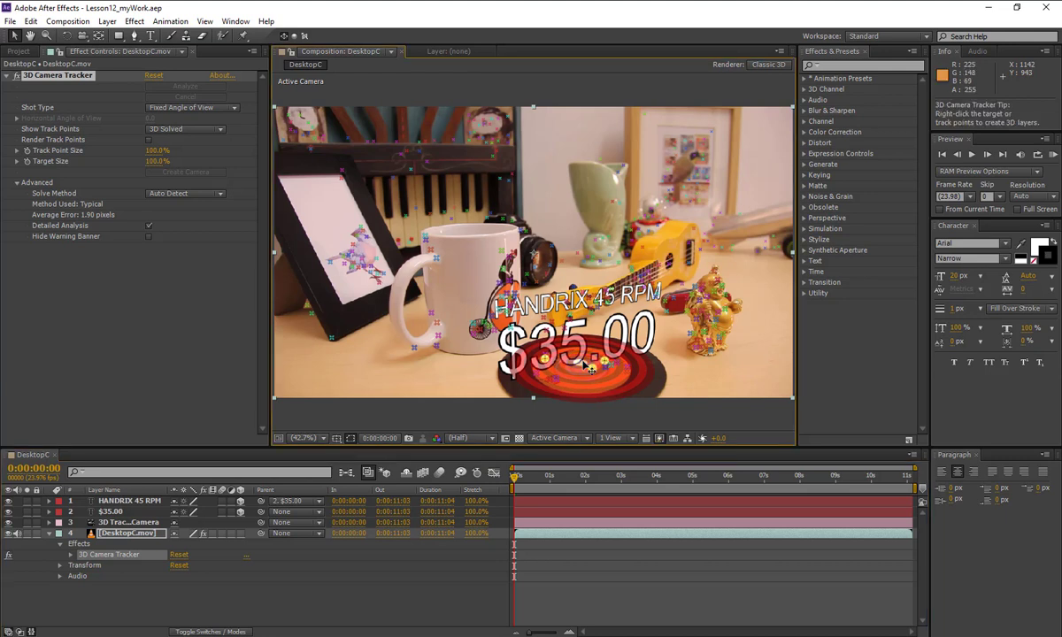
right_click(585, 364)
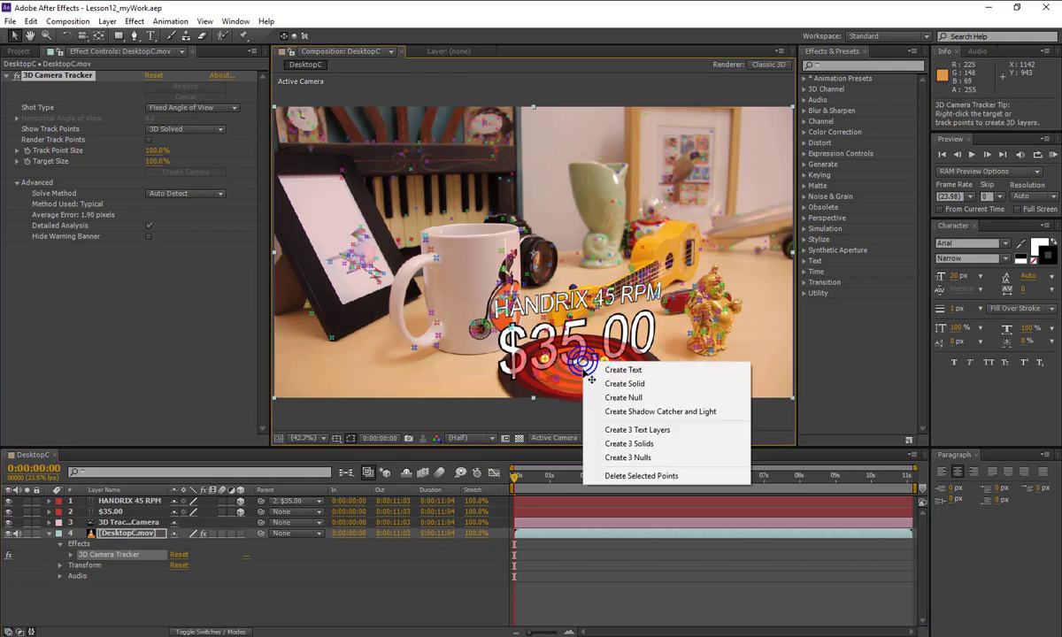
click(626, 412)
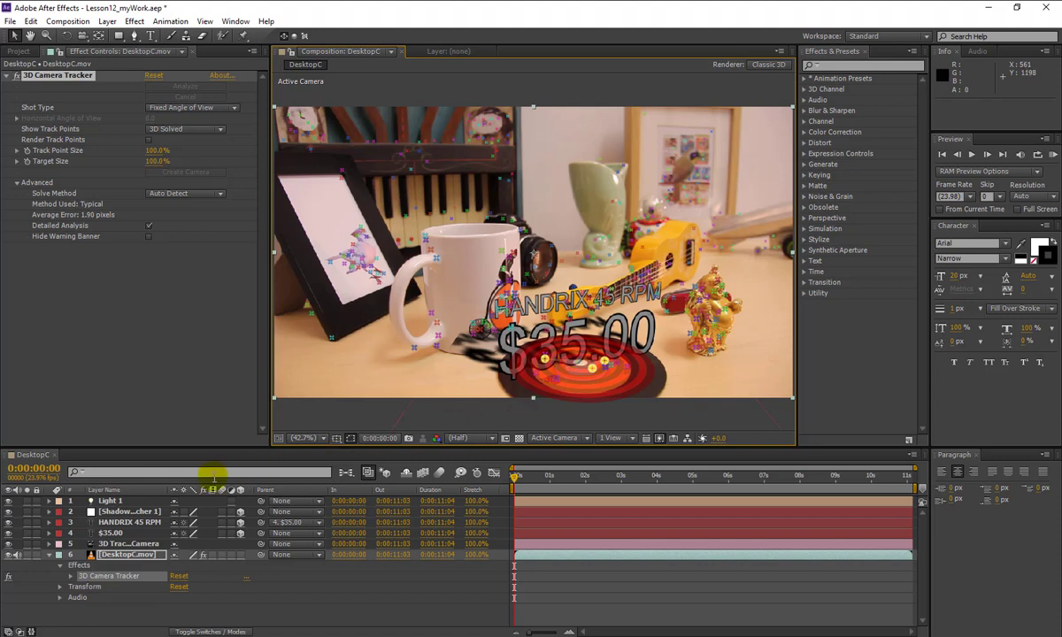
- Set Light 1's Position to 1145.8, 800, 1200
click(110, 501)
key(p)
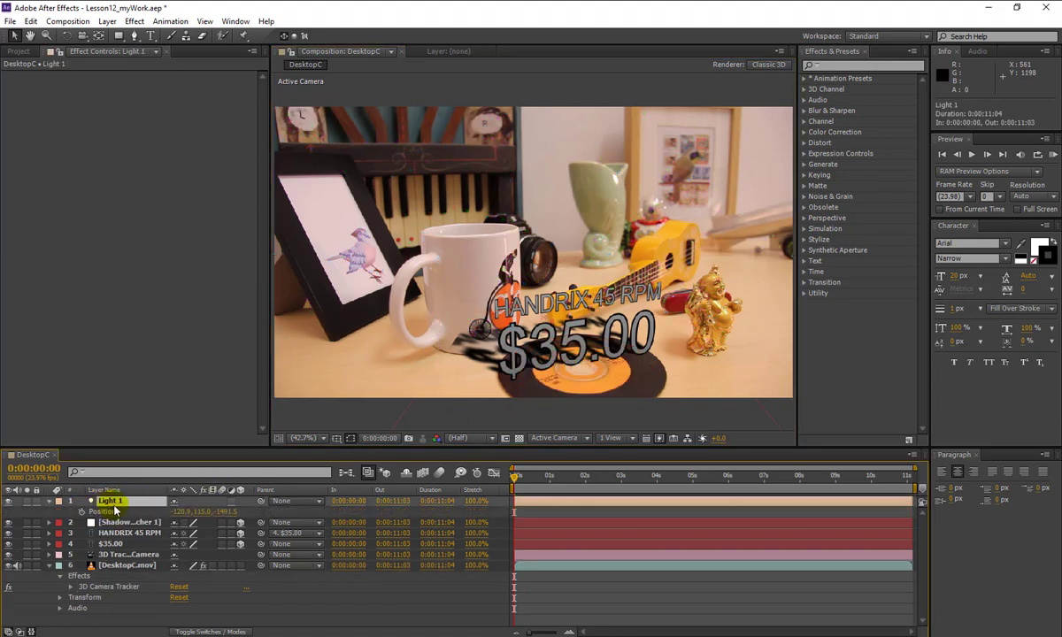
click(182, 512)
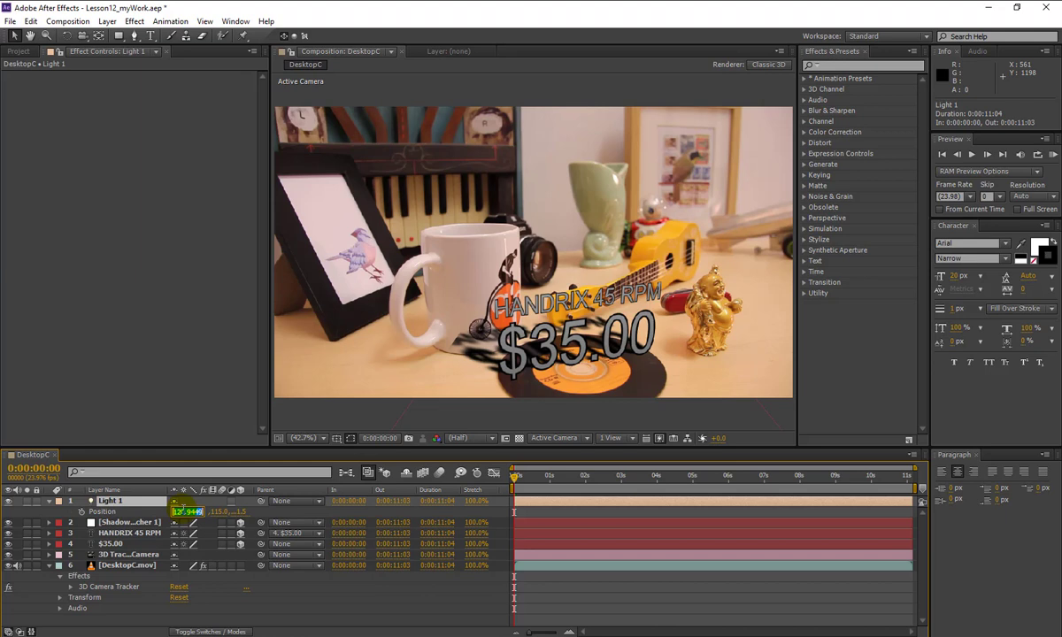
text(1145.8)
key(Tab)
text(600)
key(Tab)
text(12)
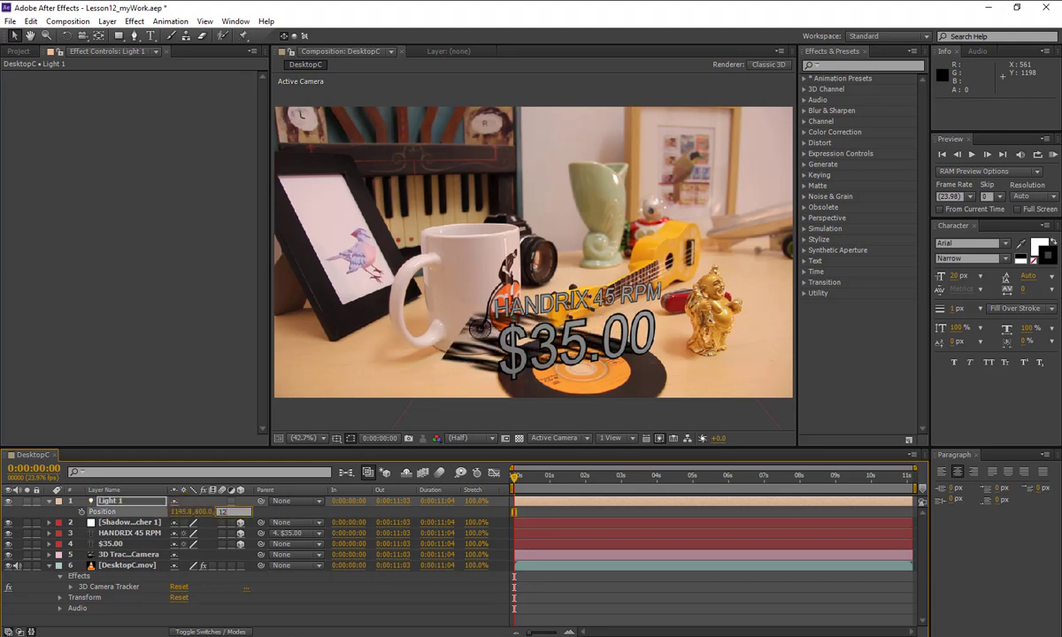
key(Return)
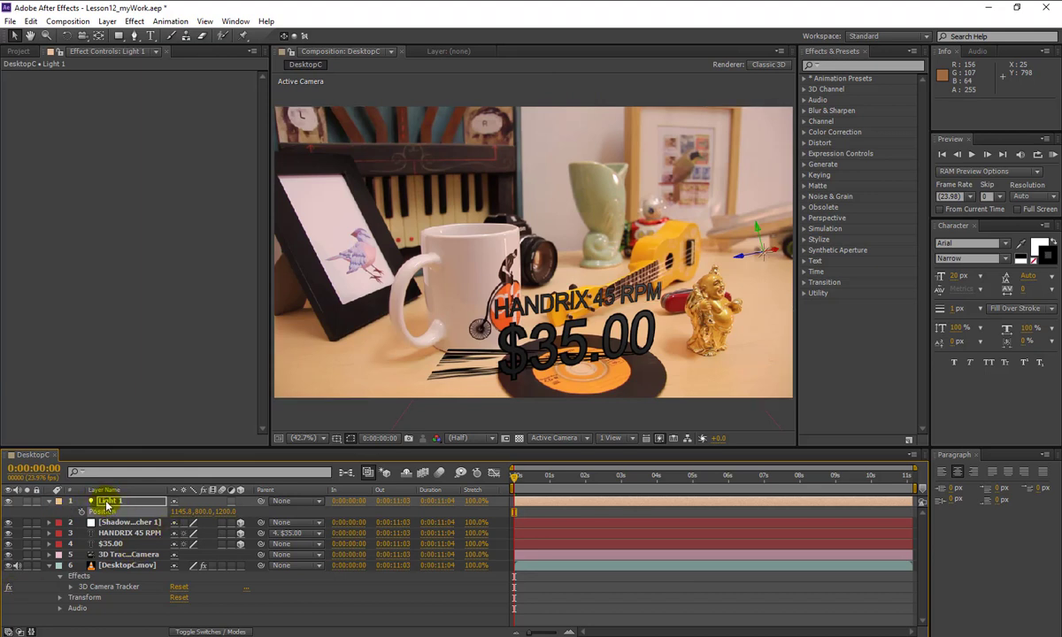
- Rename Light 1 as Key Light in its light settings
click(107, 21)
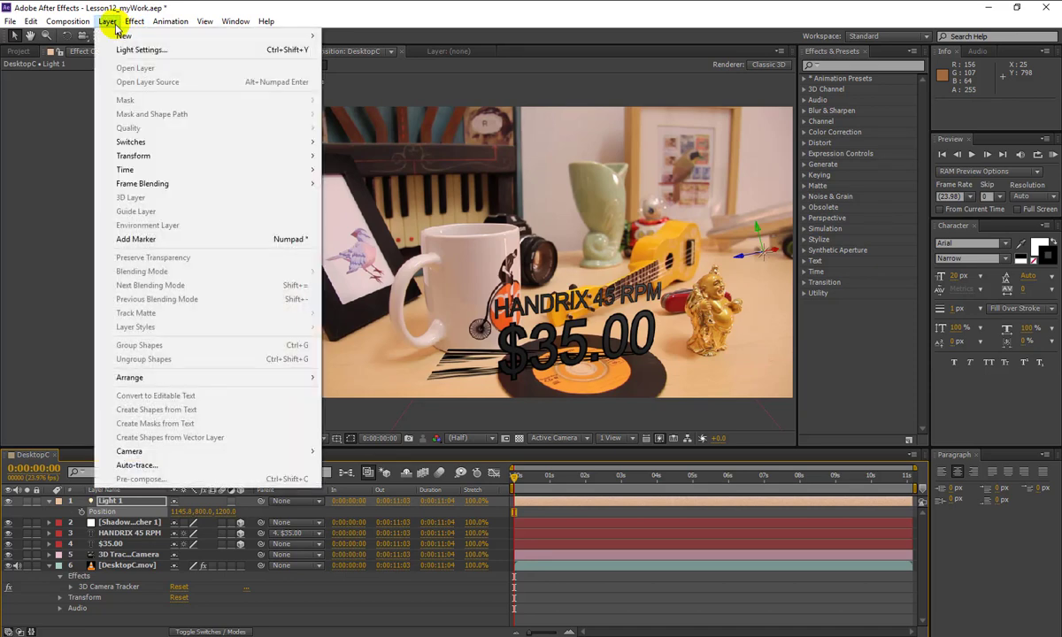
click(137, 49)
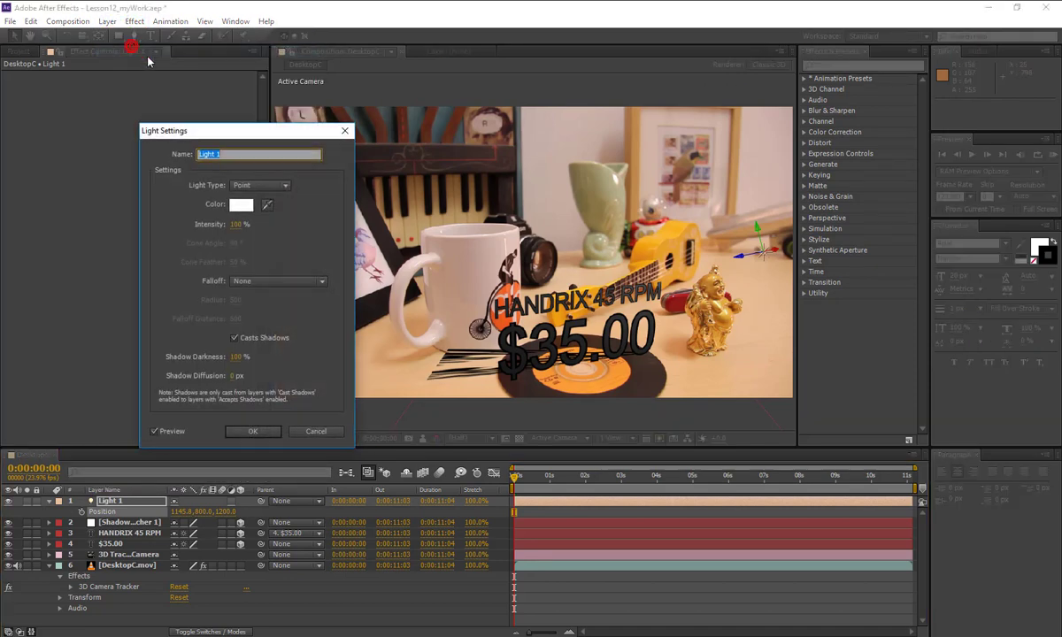
drag(238, 132, 264, 117)
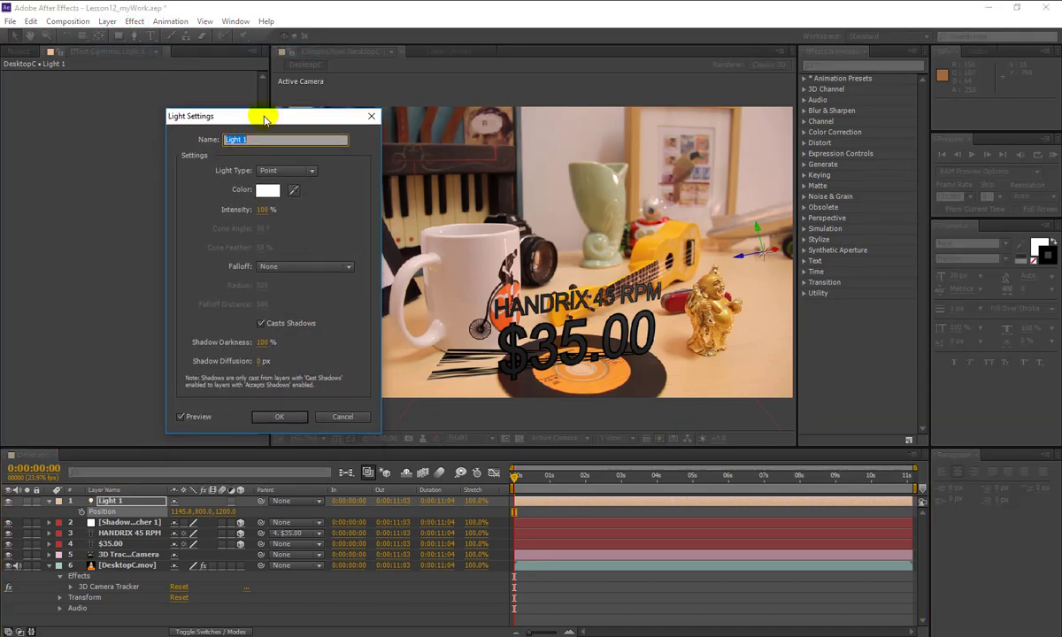
text(Key Li)
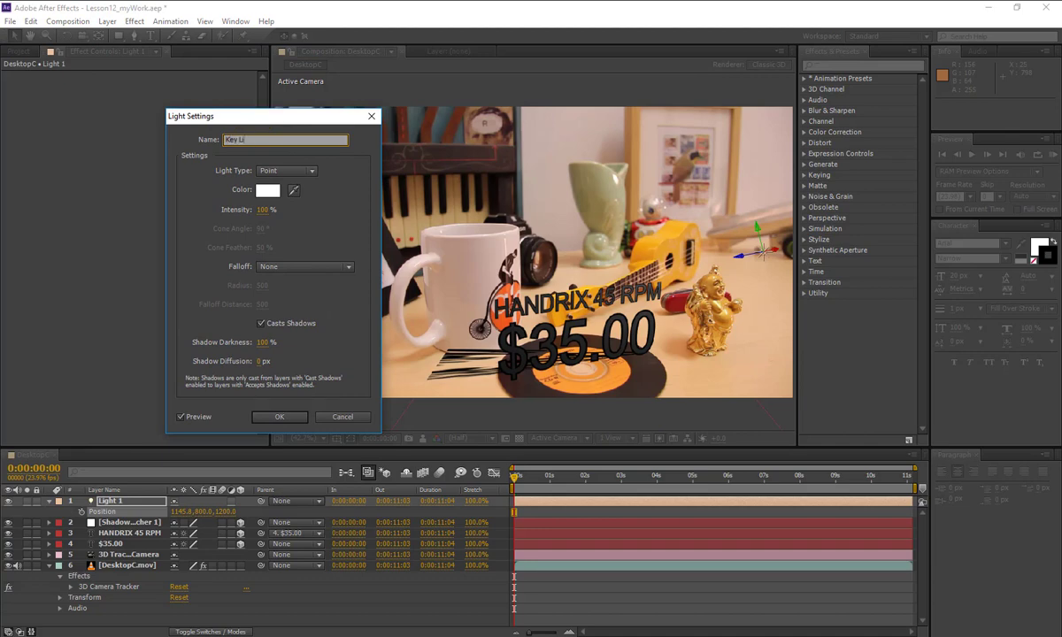
text(ght)
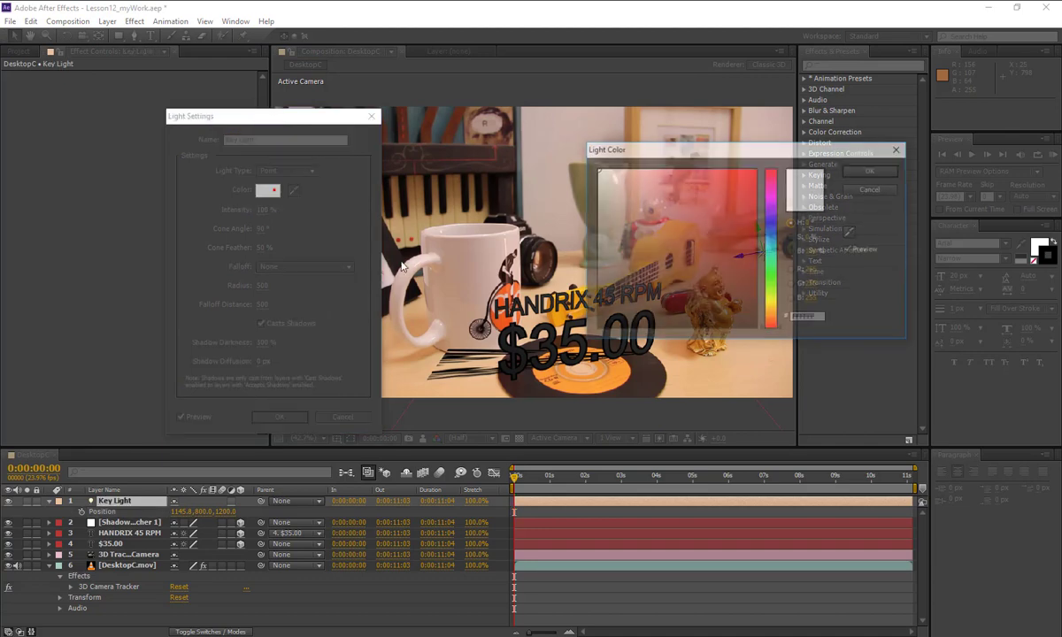
- Set the Key Light's color to R 232, G 214, B 213
click(267, 189)
click(811, 270)
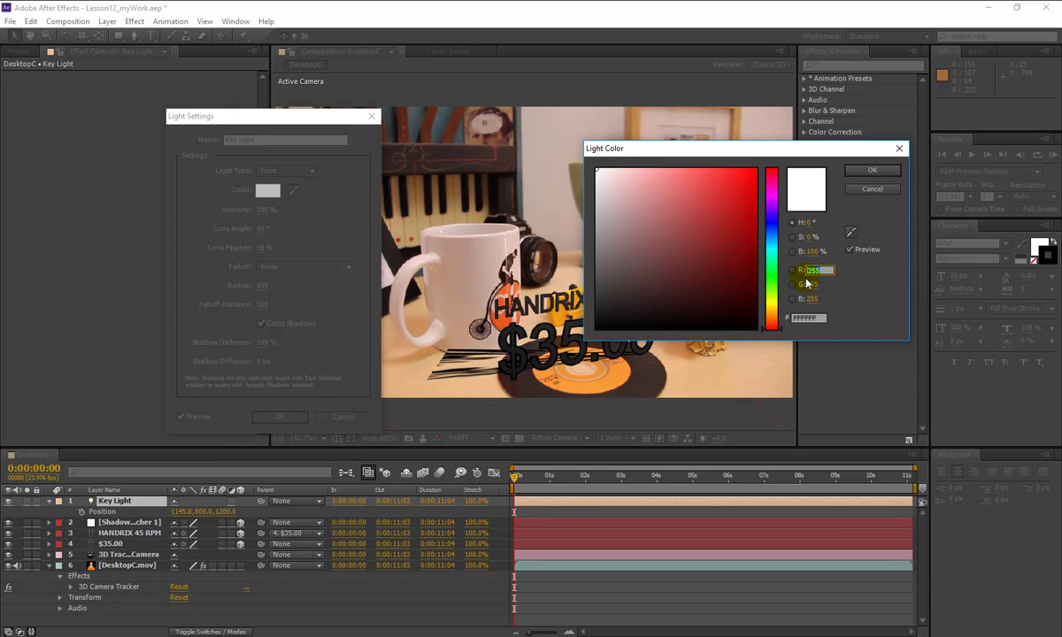
text(232)
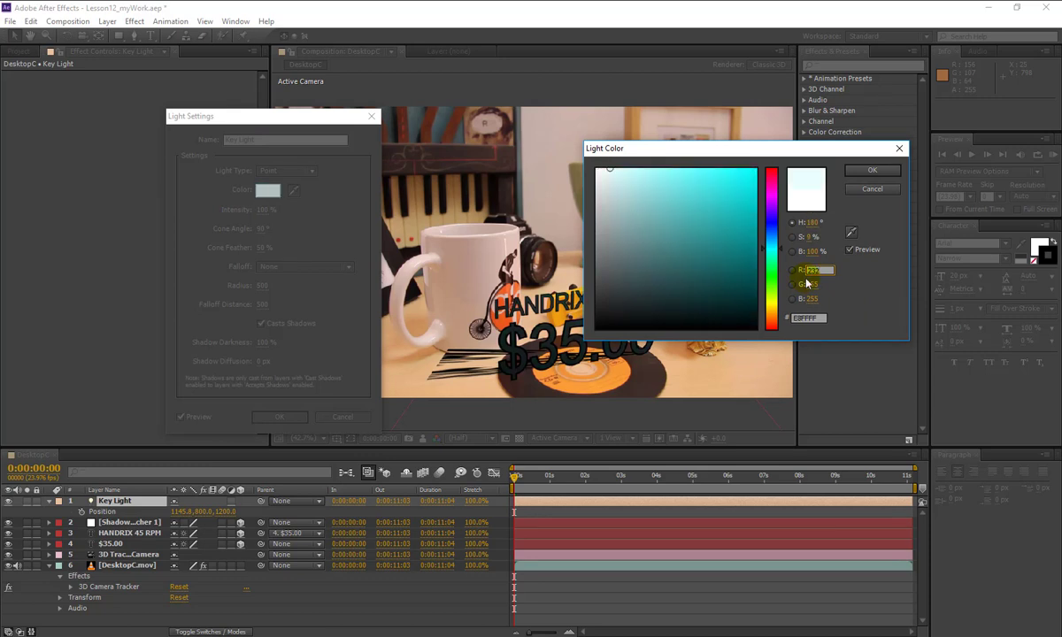
key(Tab)
text(214)
key(Tab)
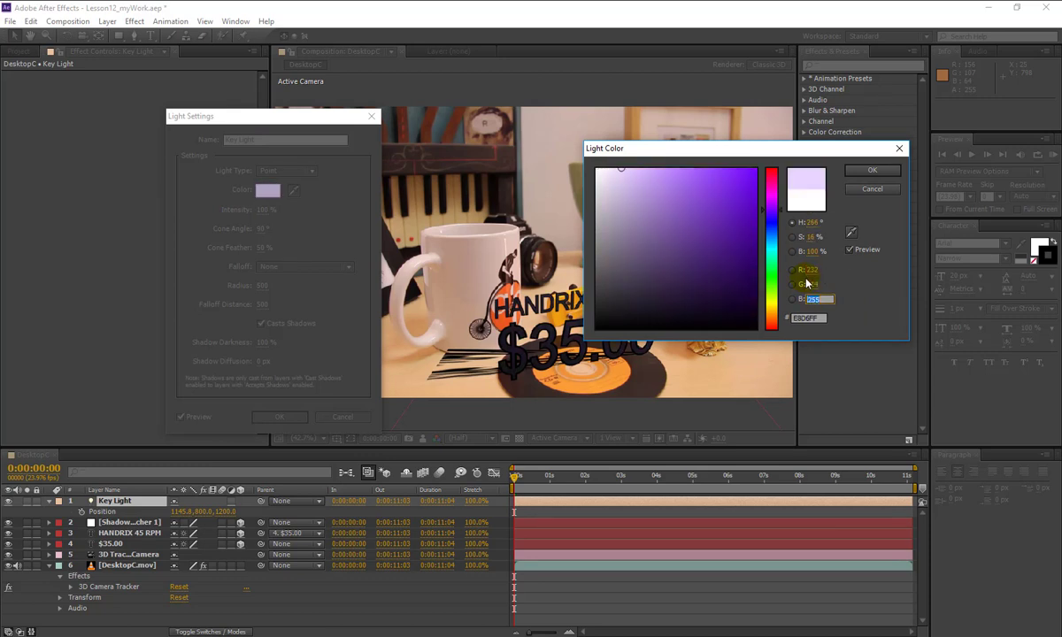
text(213)
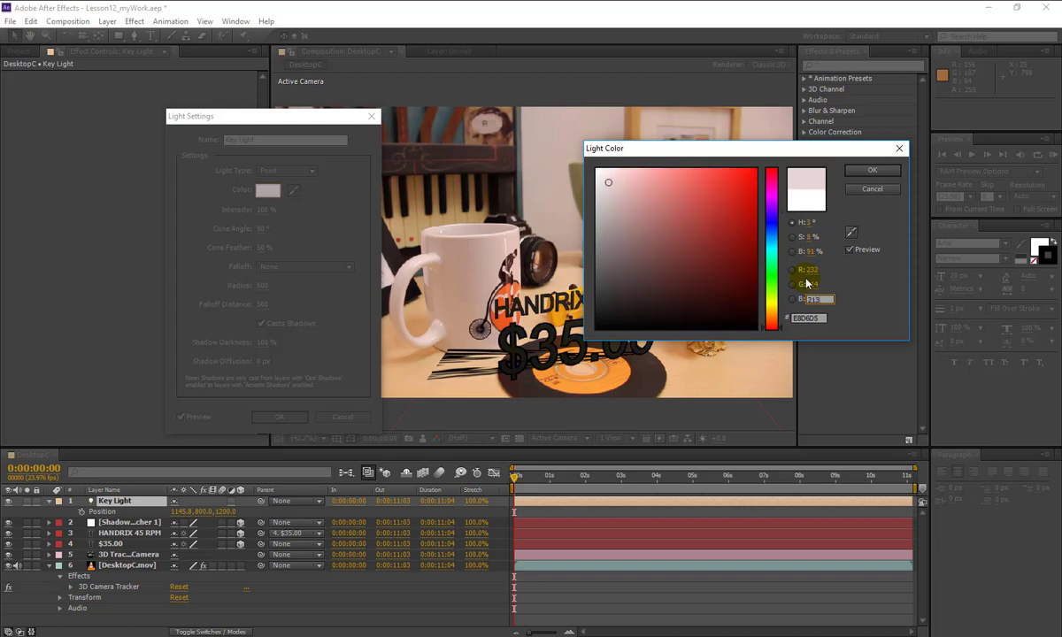
click(872, 171)
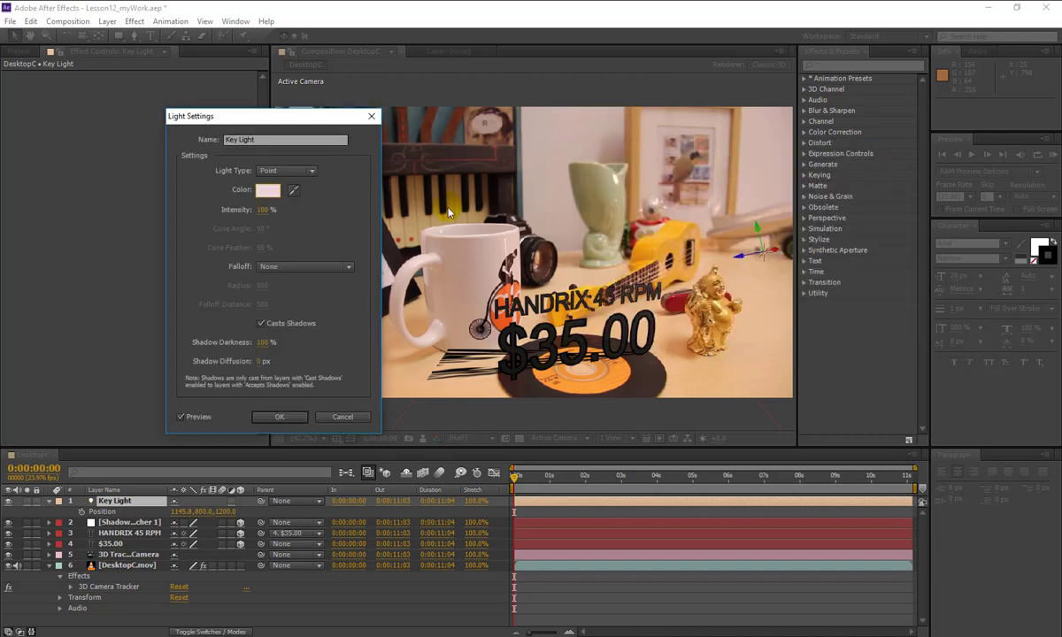
- Set the Key Light's Shadow Darkness to 15% and Shadow Diffusion to 100 px, and apply the light settings
click(266, 342)
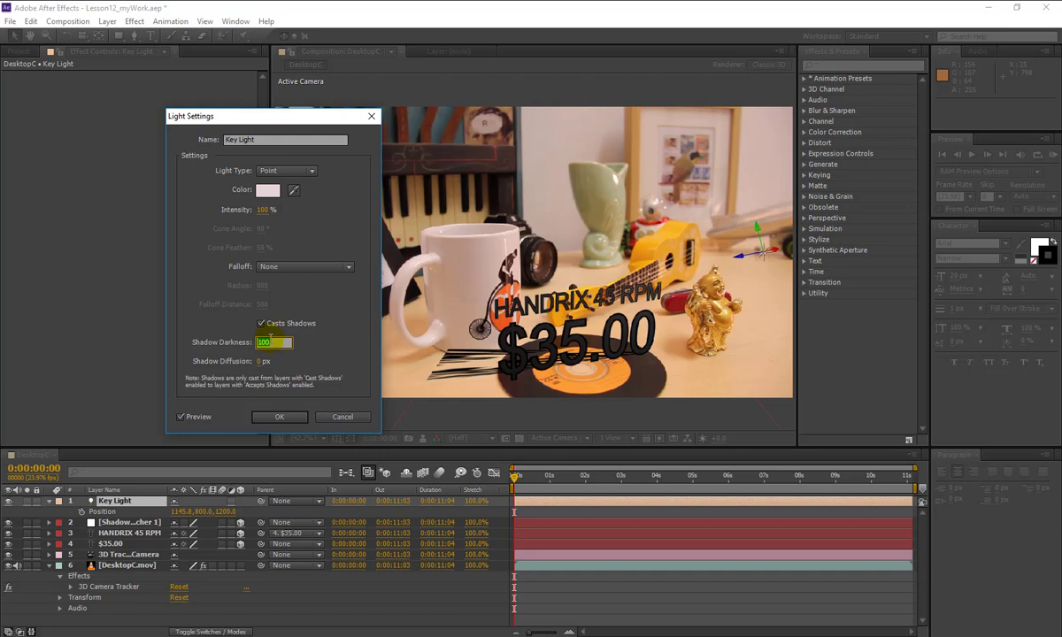
text(15)
key(Tab)
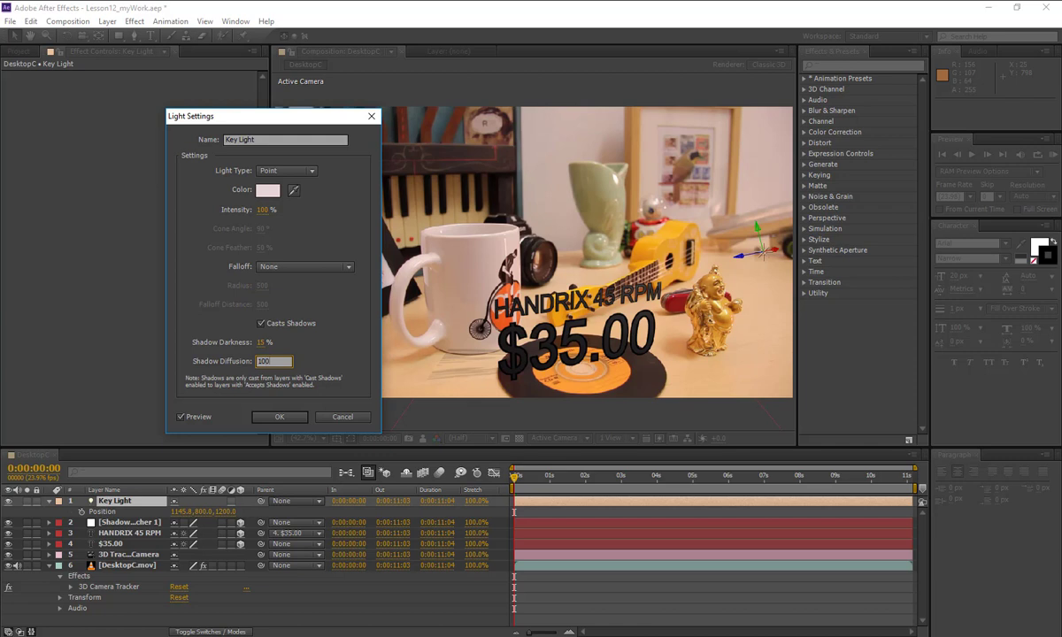
text(100)
key(Tab)
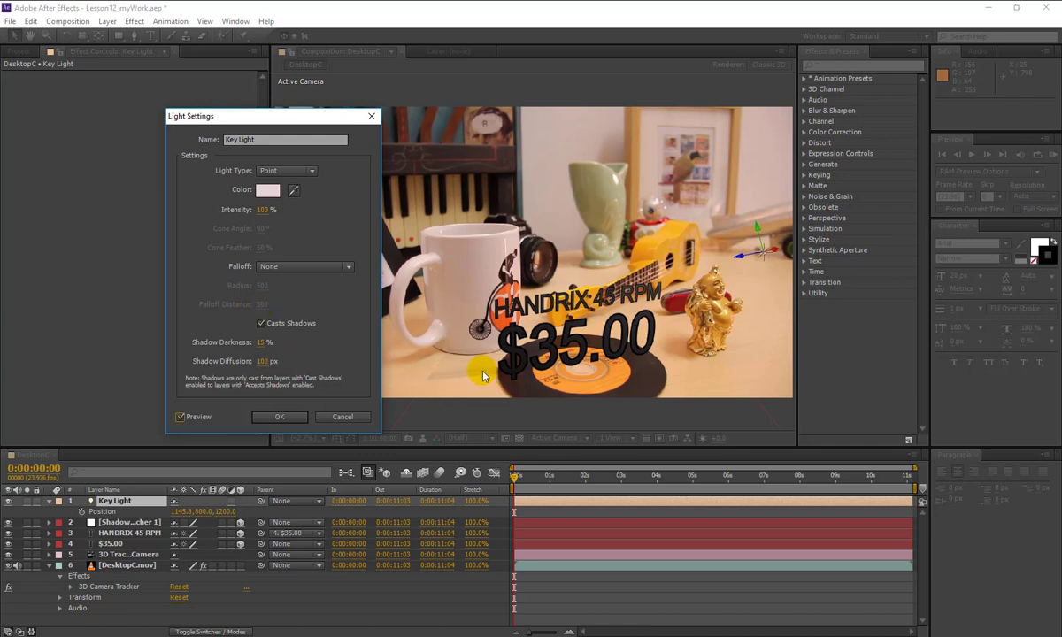
click(299, 418)
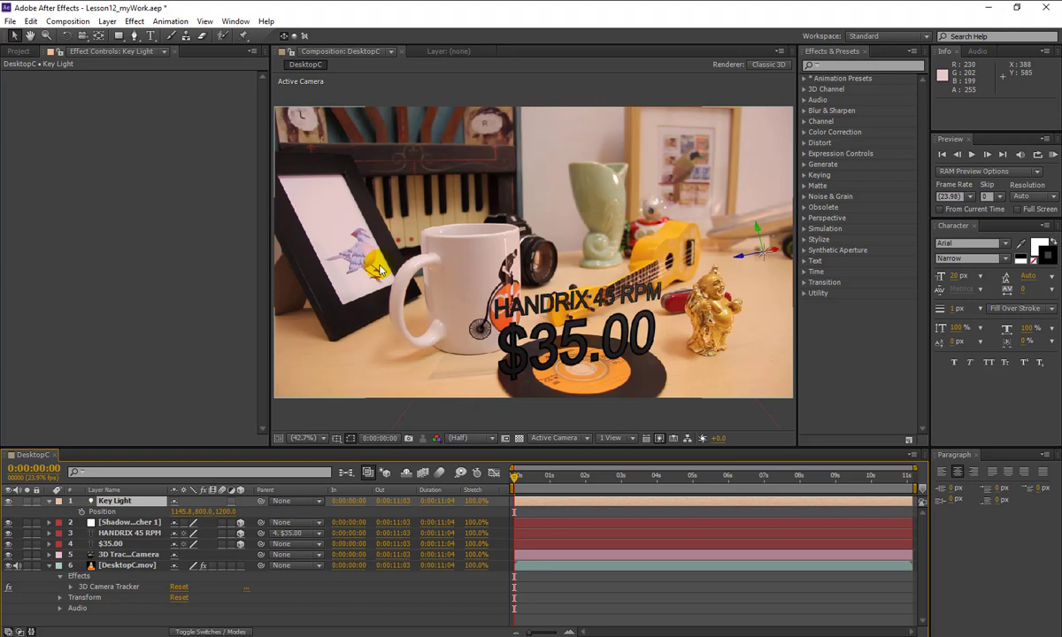
- Set the Shadow Catcher 1 layer's Scale to 340%
click(105, 523)
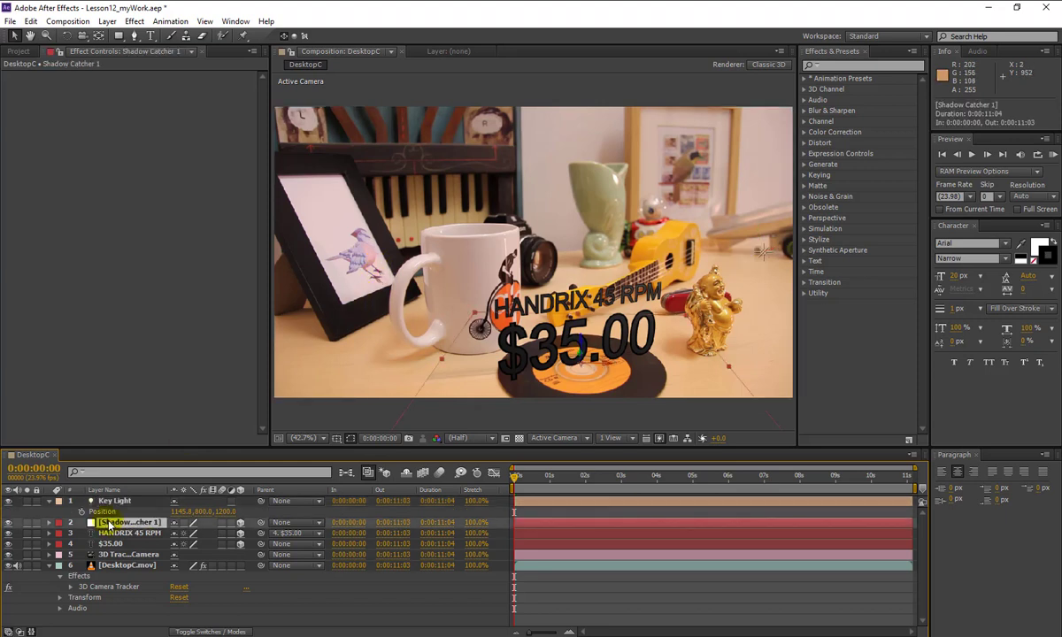
key(s)
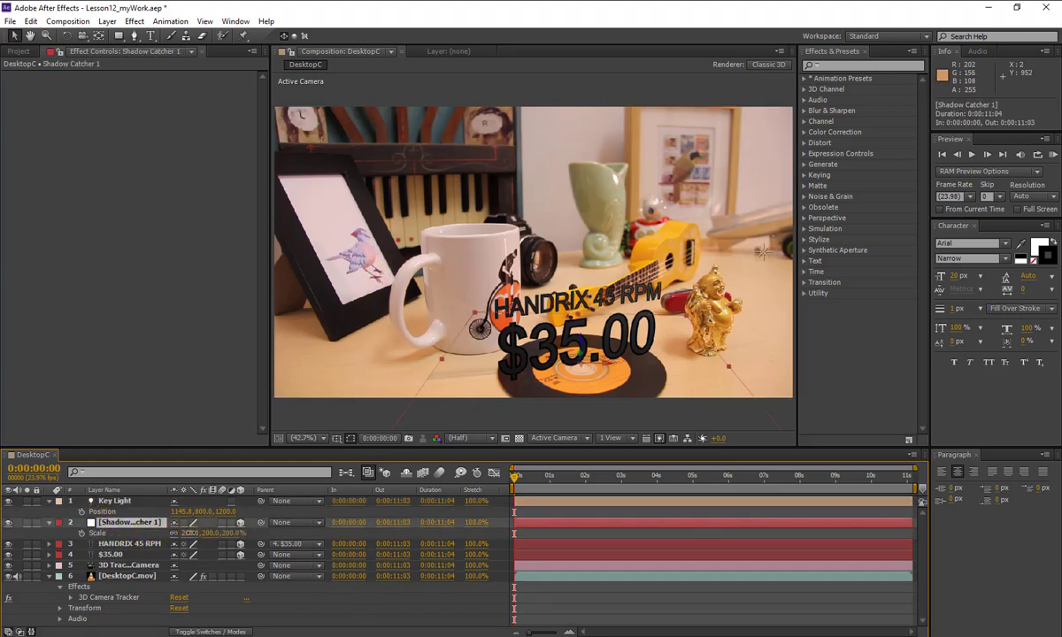
click(192, 533)
text(340)
key(Return)
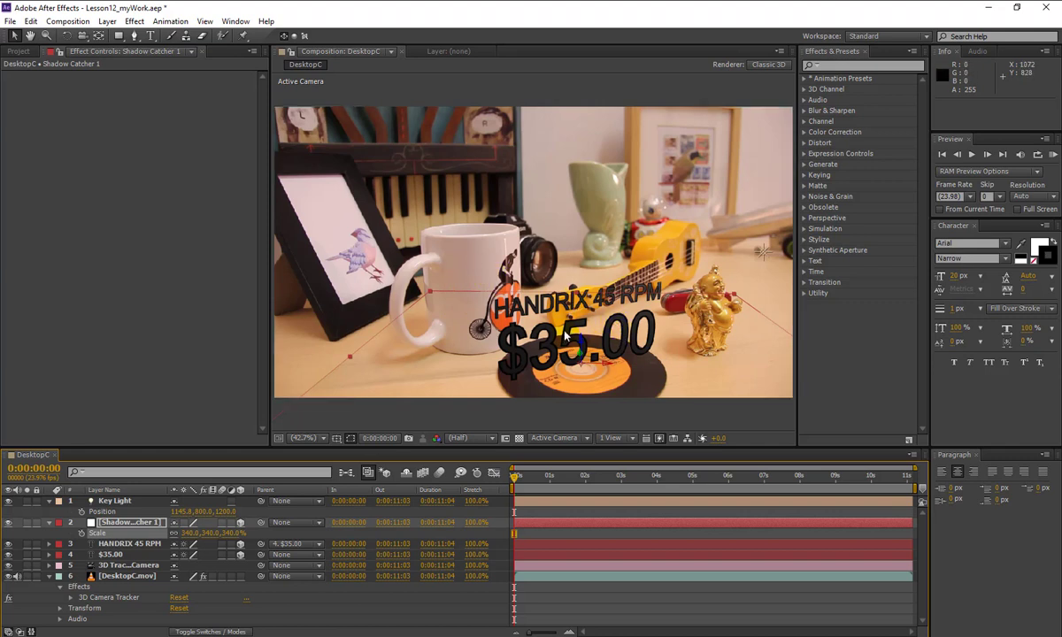
- Collapse the properties of the Shadow Catcher 1, Key Light and DesktopC.mov layers in the timeline
click(49, 522)
click(49, 501)
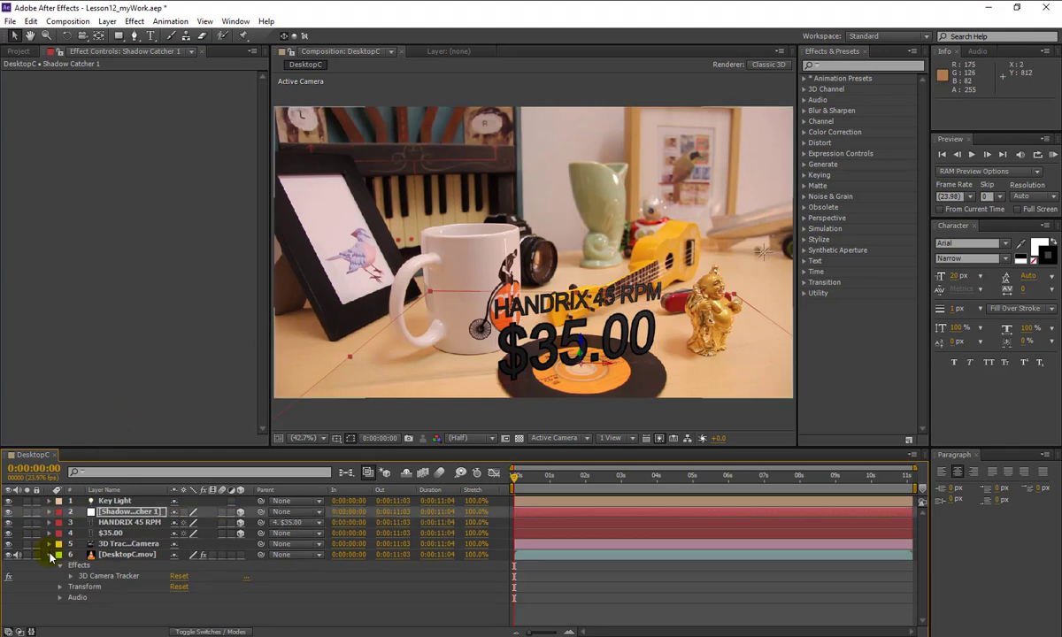
click(48, 555)
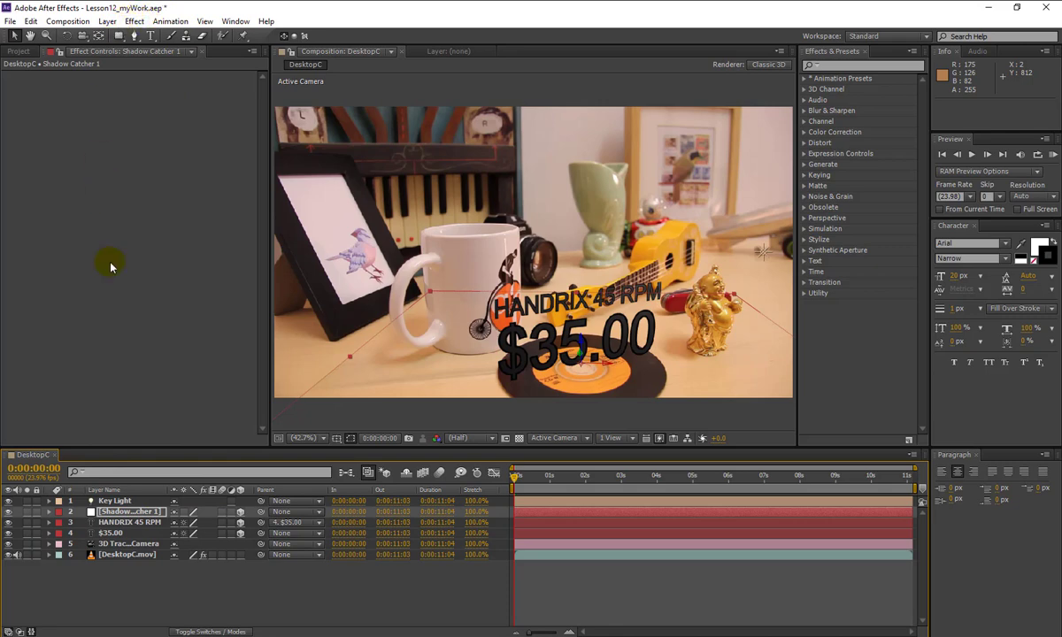
- Add a new light named Ambient Light with the Ambient light type and an Intensity of 80%
click(114, 500)
click(107, 20)
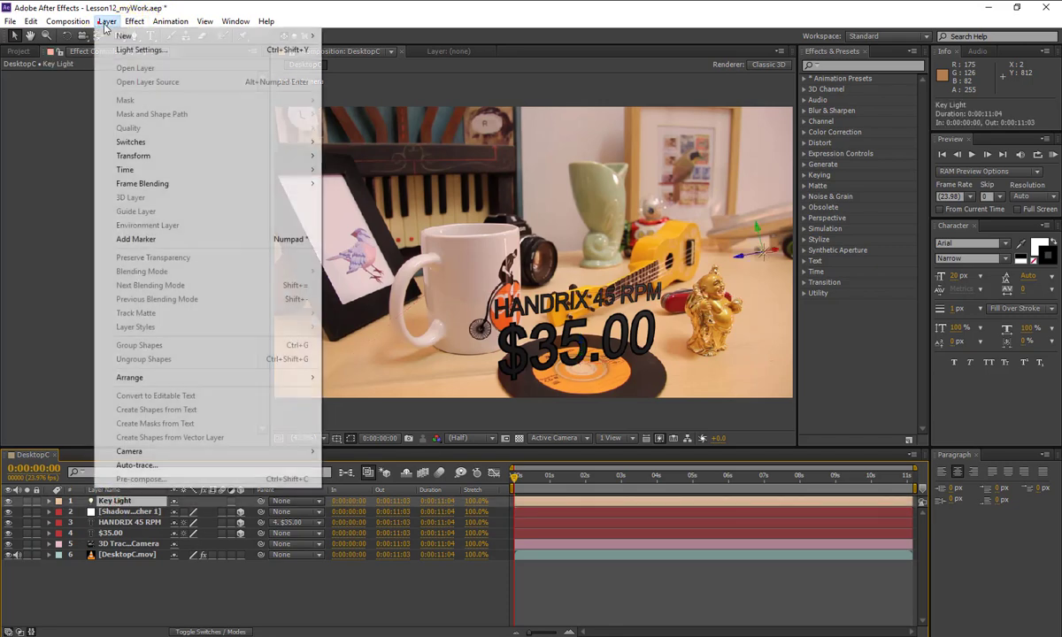
mouse_move(124, 35)
click(354, 63)
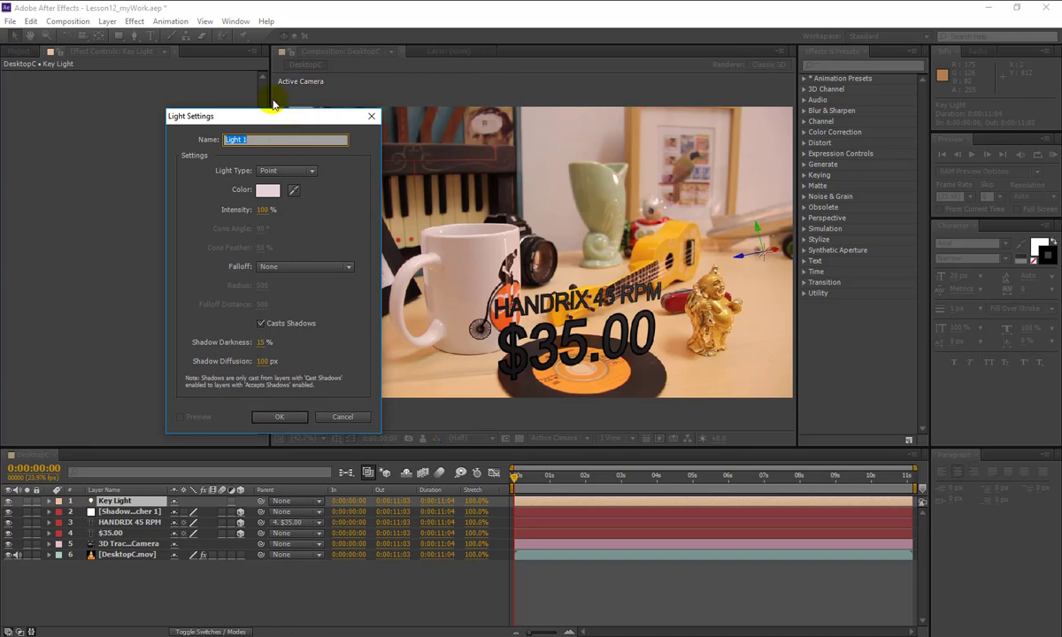
text(Ambient Light)
key(Tab)
click(300, 171)
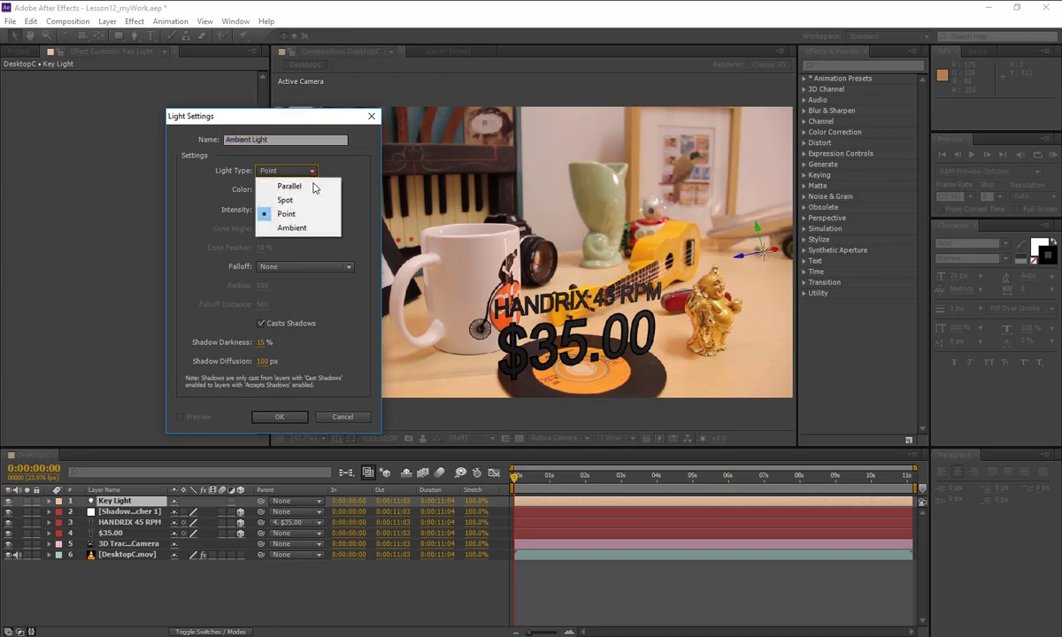
click(293, 227)
click(267, 210)
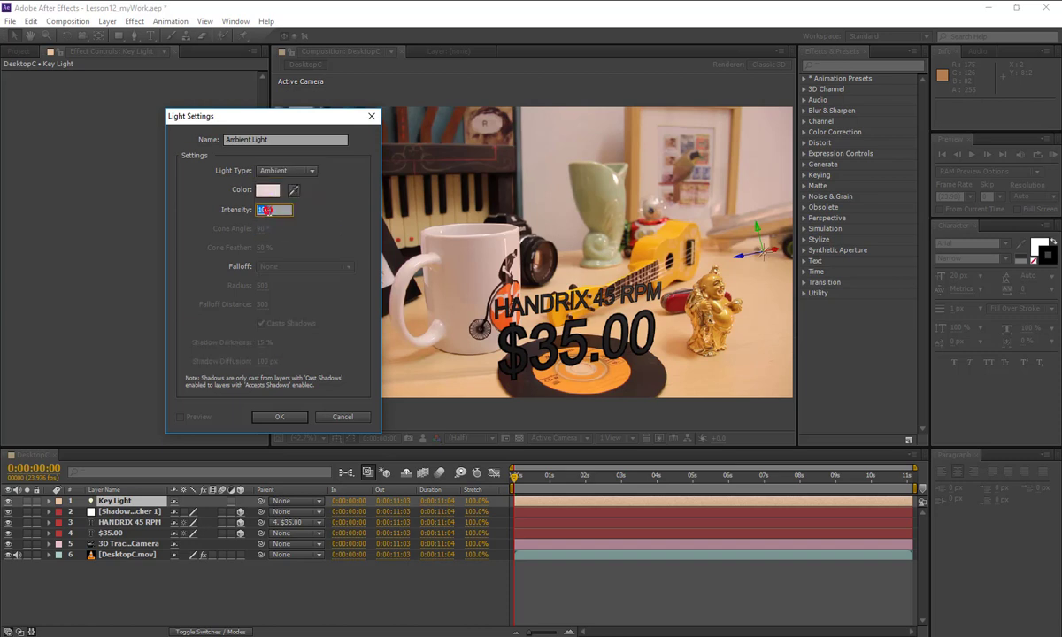
text(80)
click(279, 417)
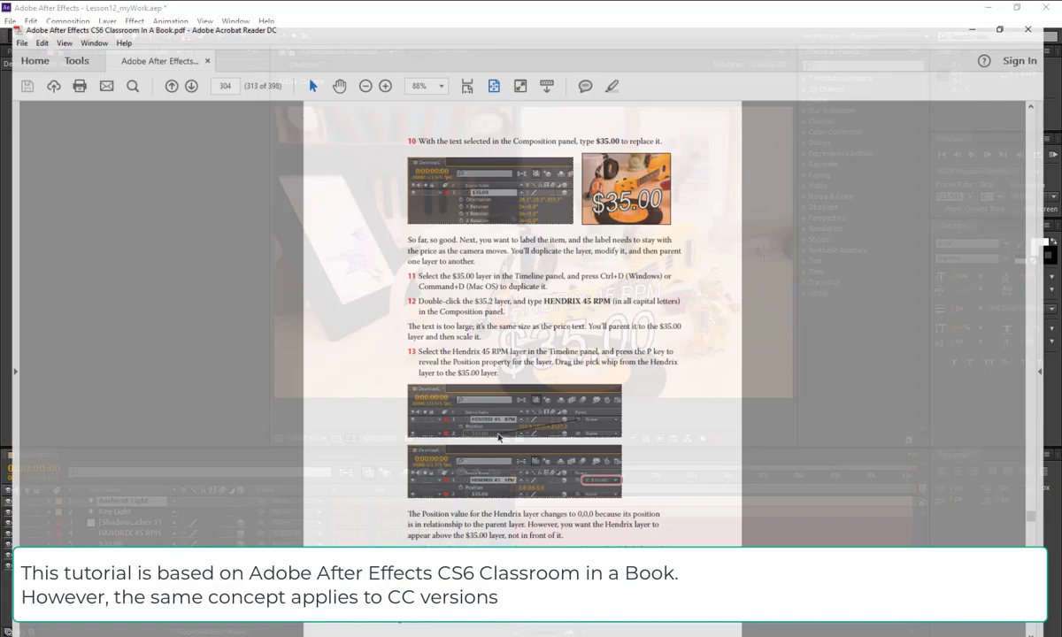
- Switch to the lesson PDF in Acrobat Reader and examine the table and instructions for creating the additional text elements
scroll(522, 222, down, 5)
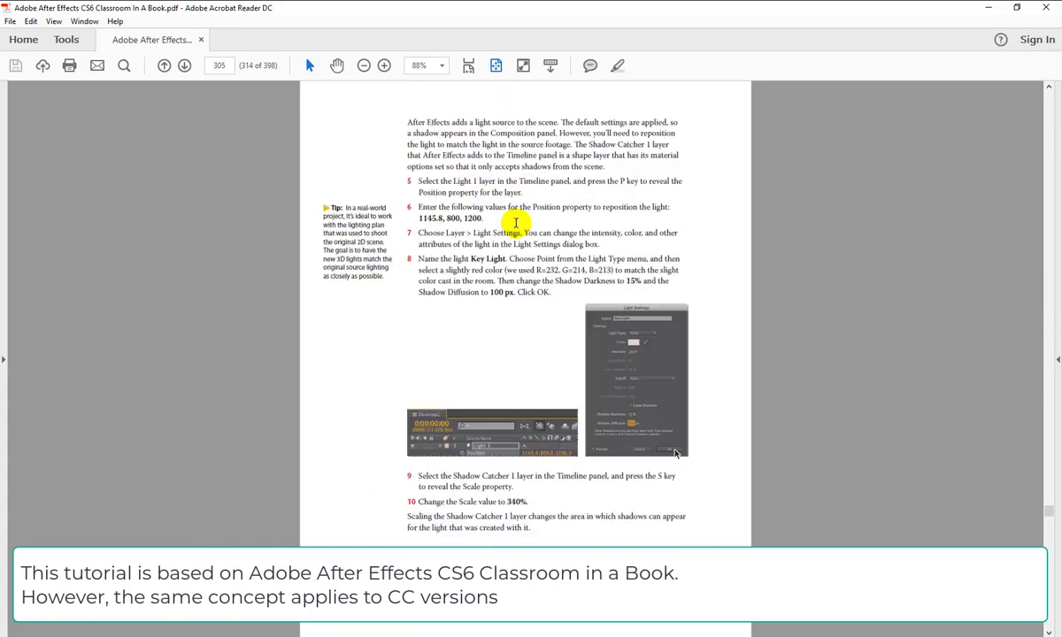
scroll(504, 266, down, 5)
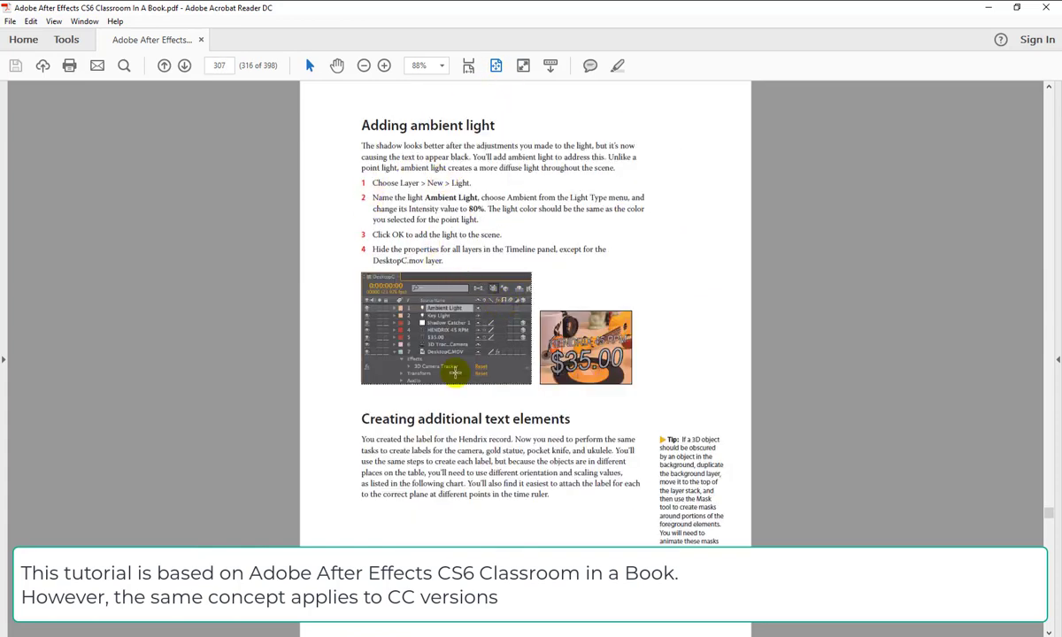
scroll(397, 429, up, 1)
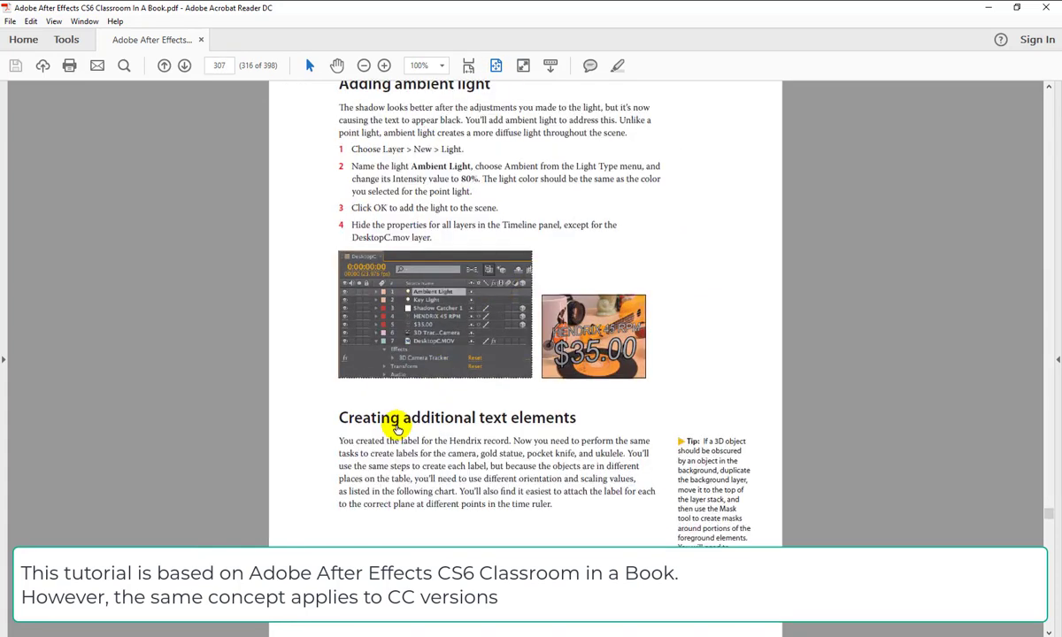
scroll(415, 427, down, 5)
scroll(620, 163, up, 1)
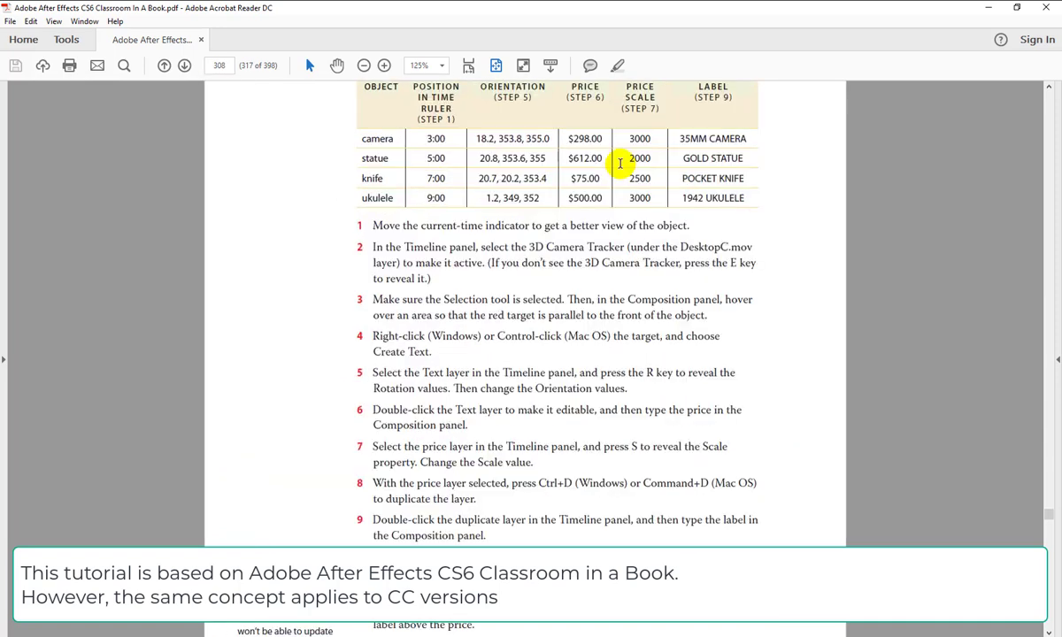
scroll(621, 163, up, 1)
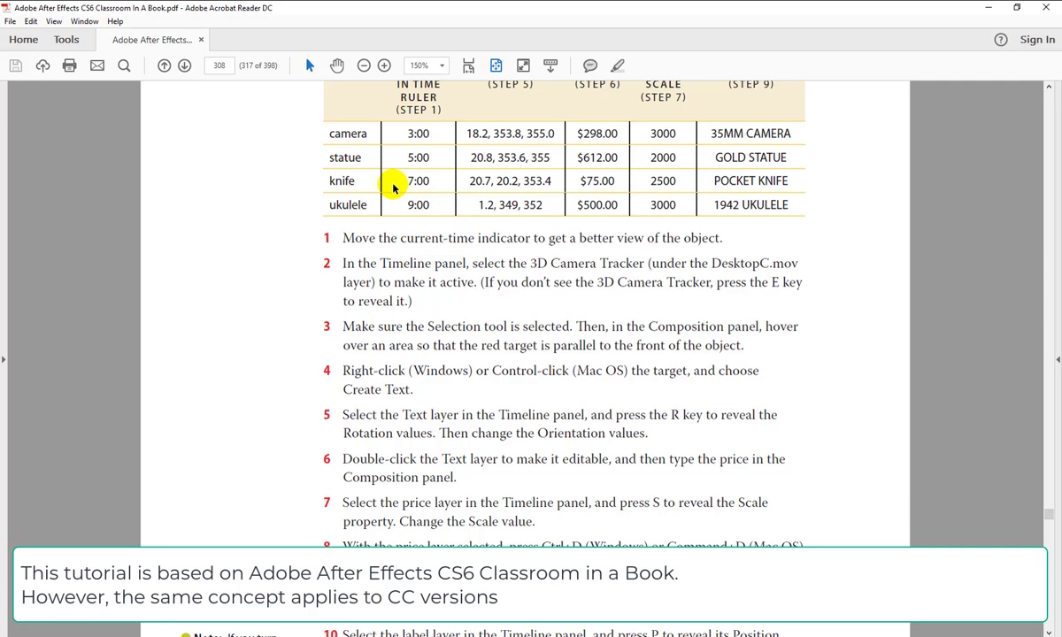
scroll(394, 186, up, 1)
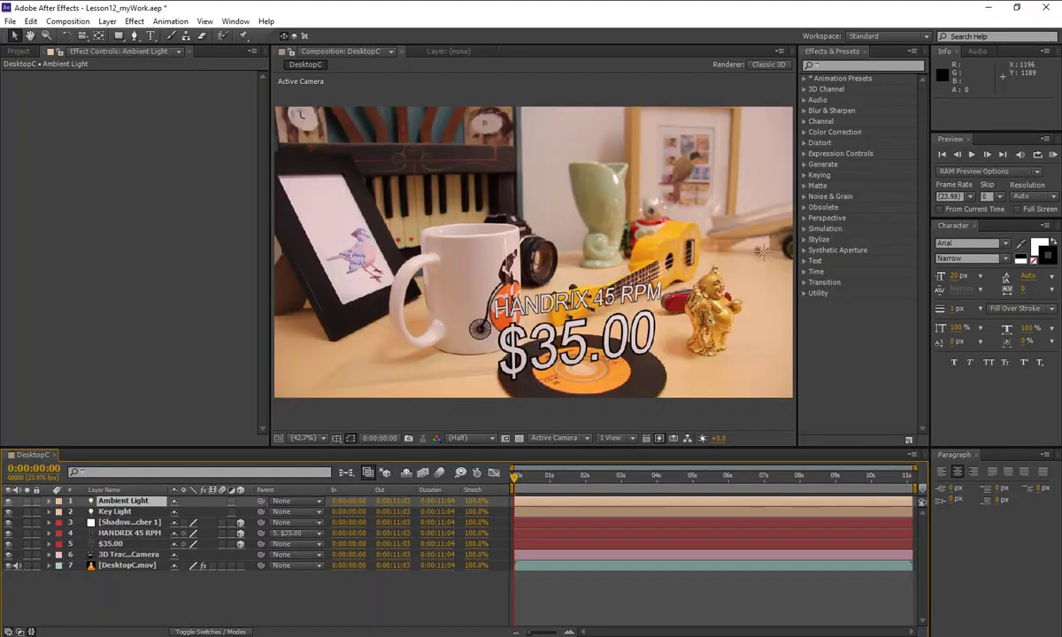
- Back in After Effects, move the current time to 0:00:03:00 and save the project
click(232, 580)
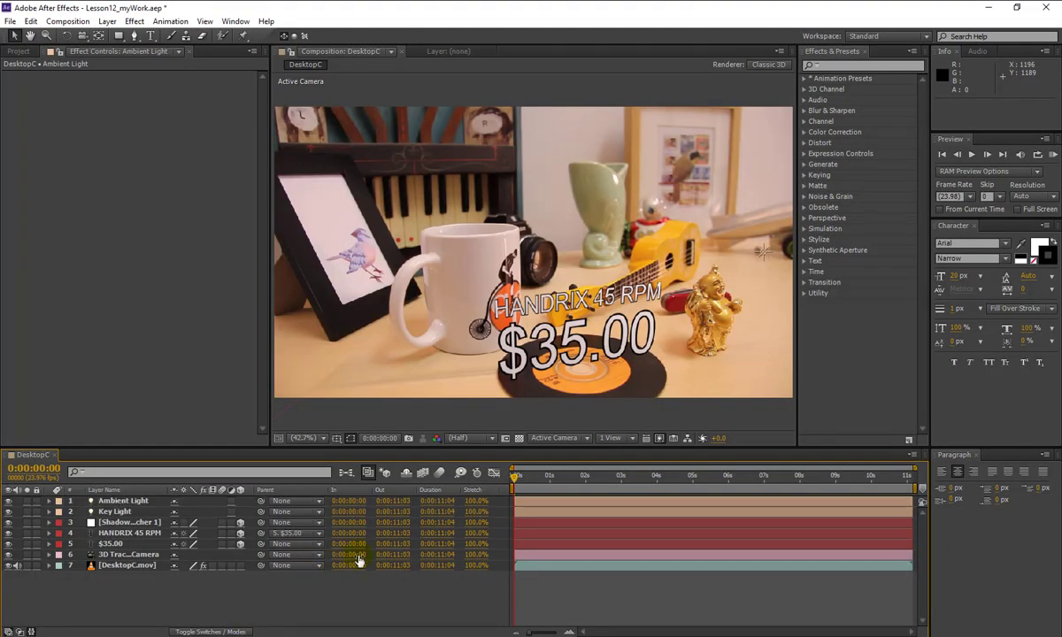
click(37, 468)
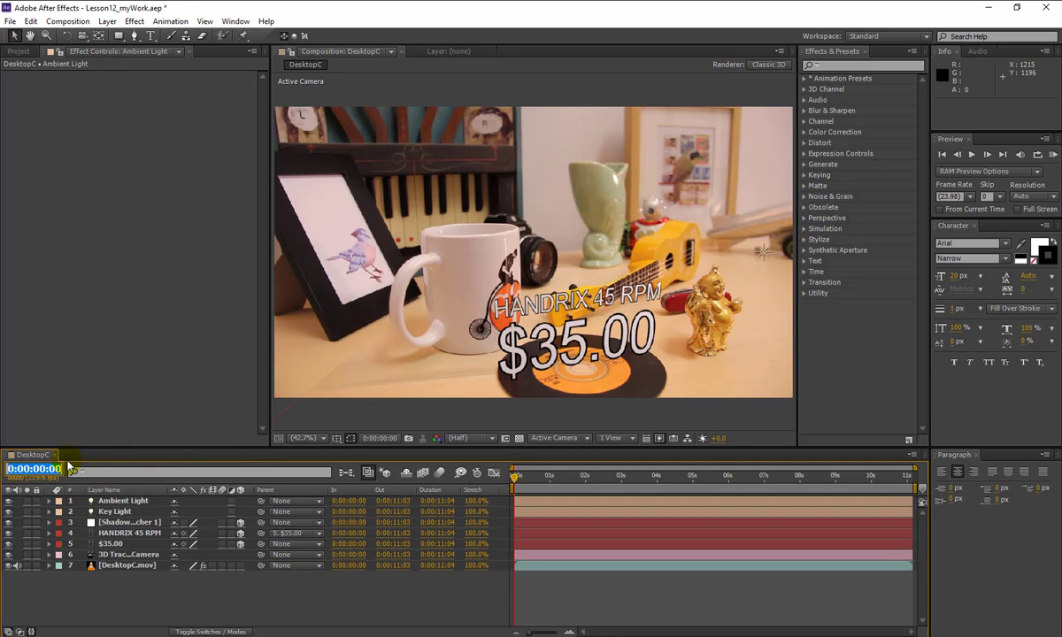
text(300)
key(Return)
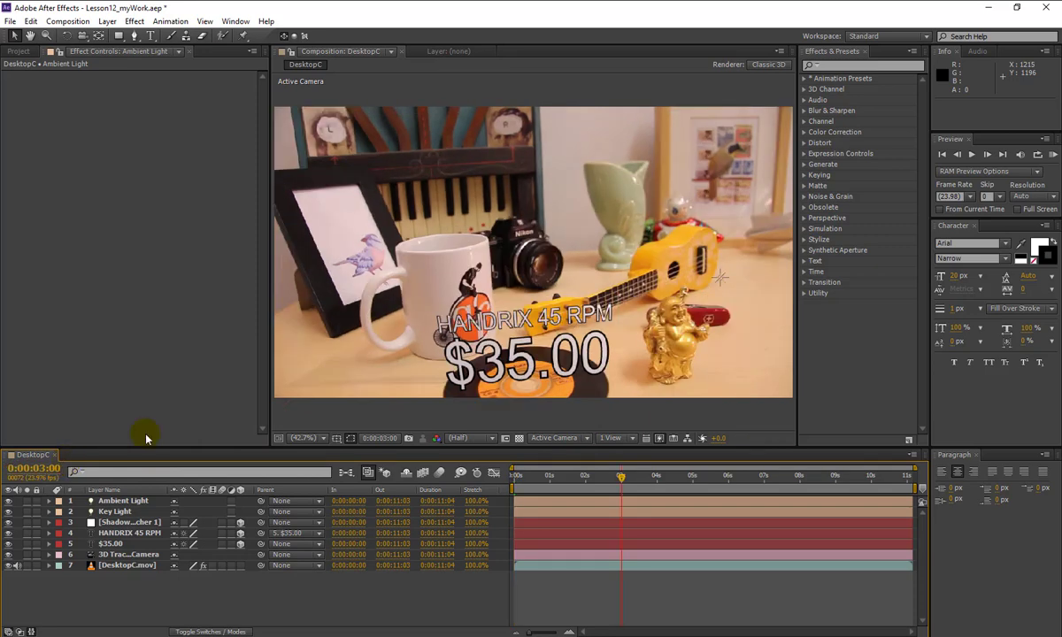
key(ctrl+s)
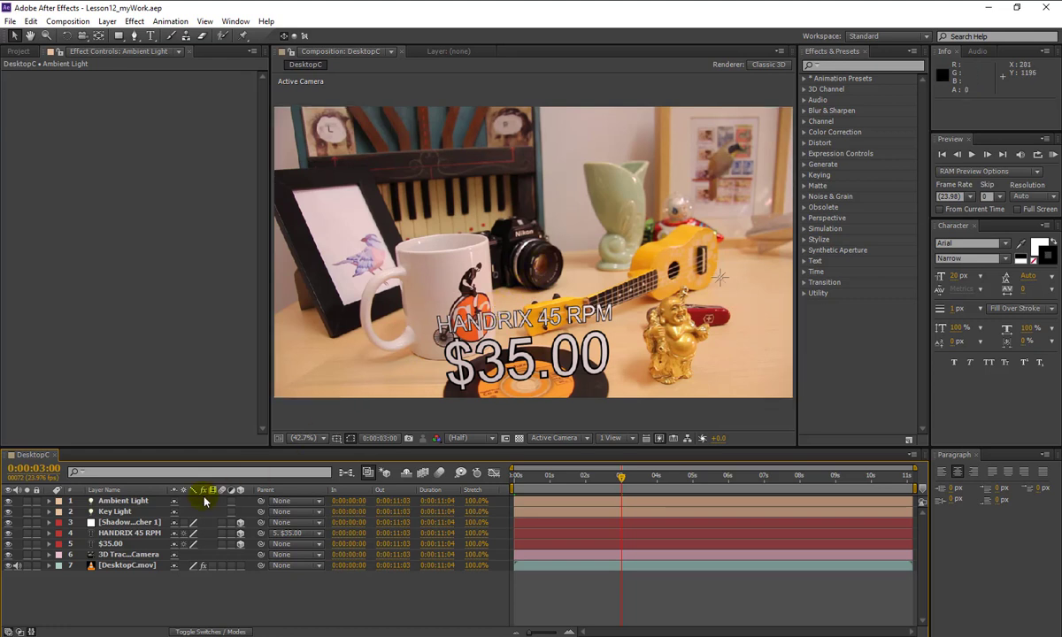
- Create a text layer from the 3D Camera Tracker target parallel to the front of the camera's lens at 0:00:03:00
click(50, 566)
click(108, 587)
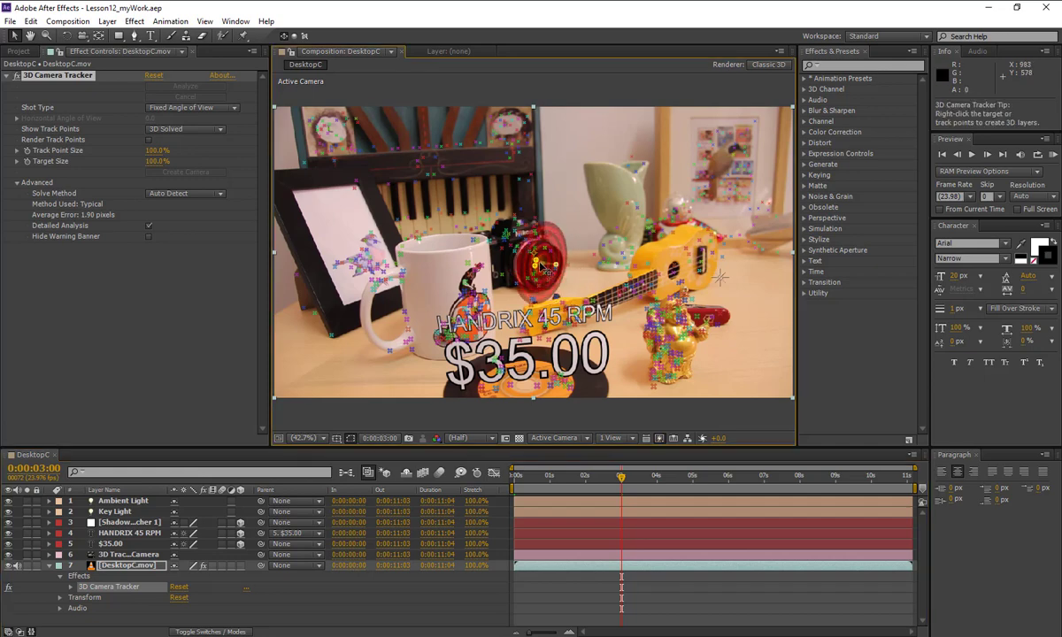
right_click(543, 266)
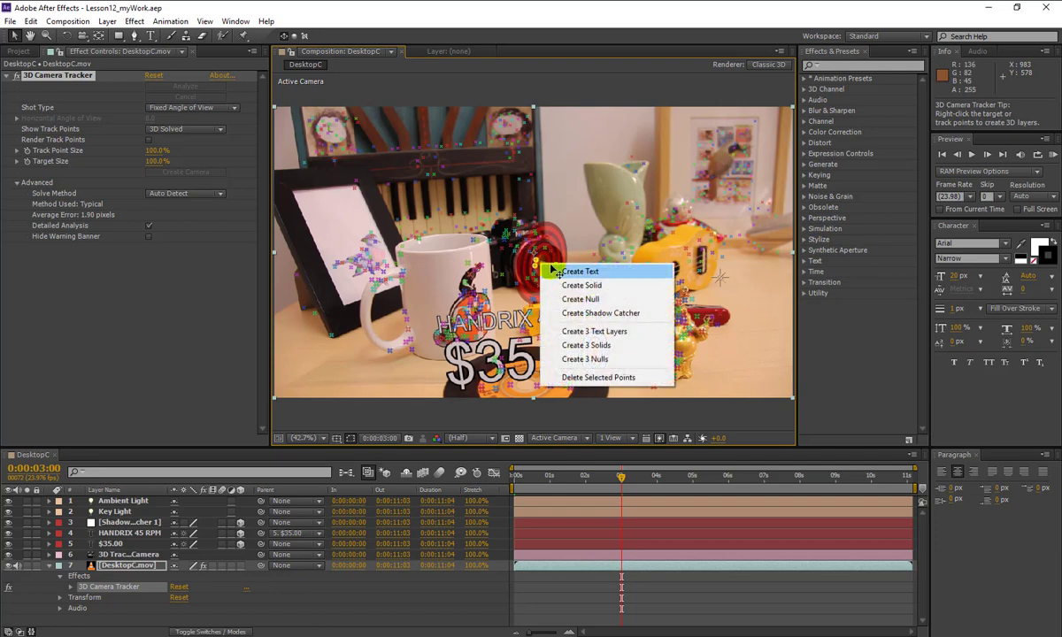
click(557, 272)
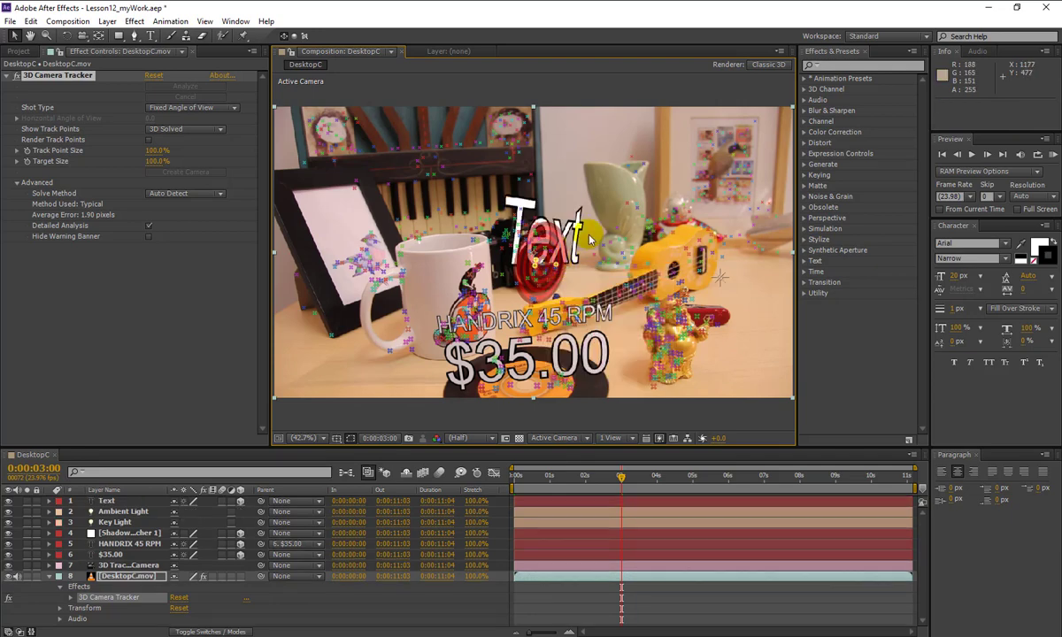
- Replace the placeholder text of the new layer over the camera with the price $298.00
click(150, 36)
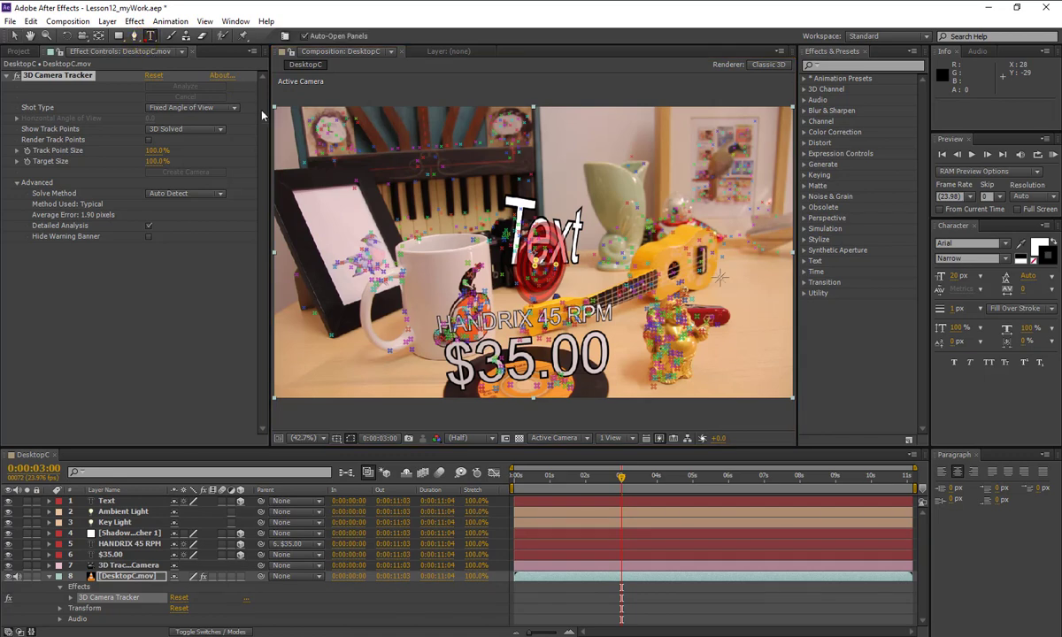
click(536, 227)
double_click(536, 228)
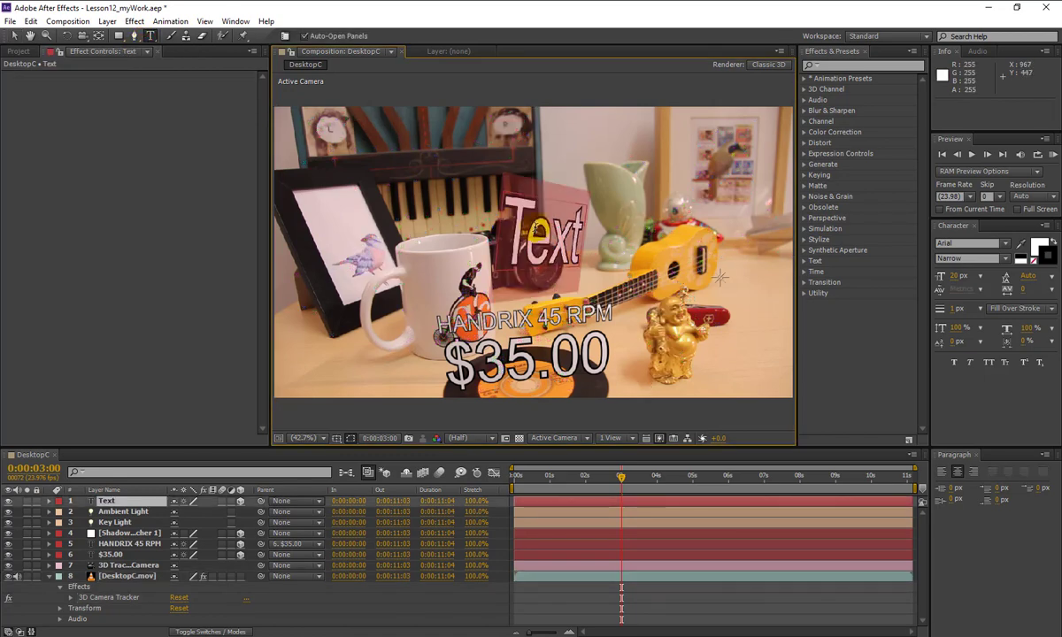
text($2)
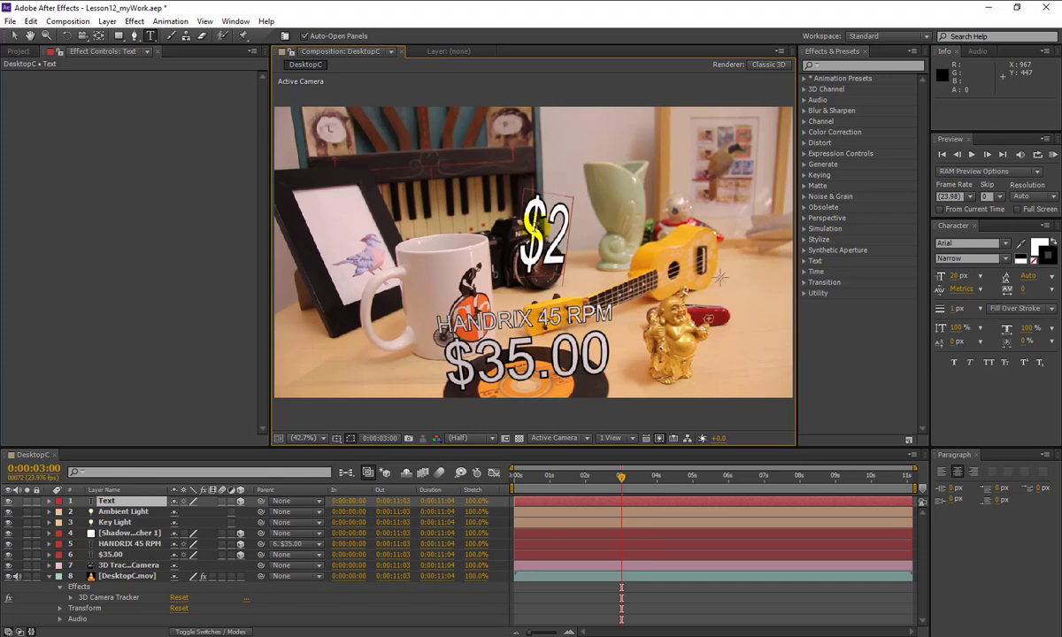
text(98.)
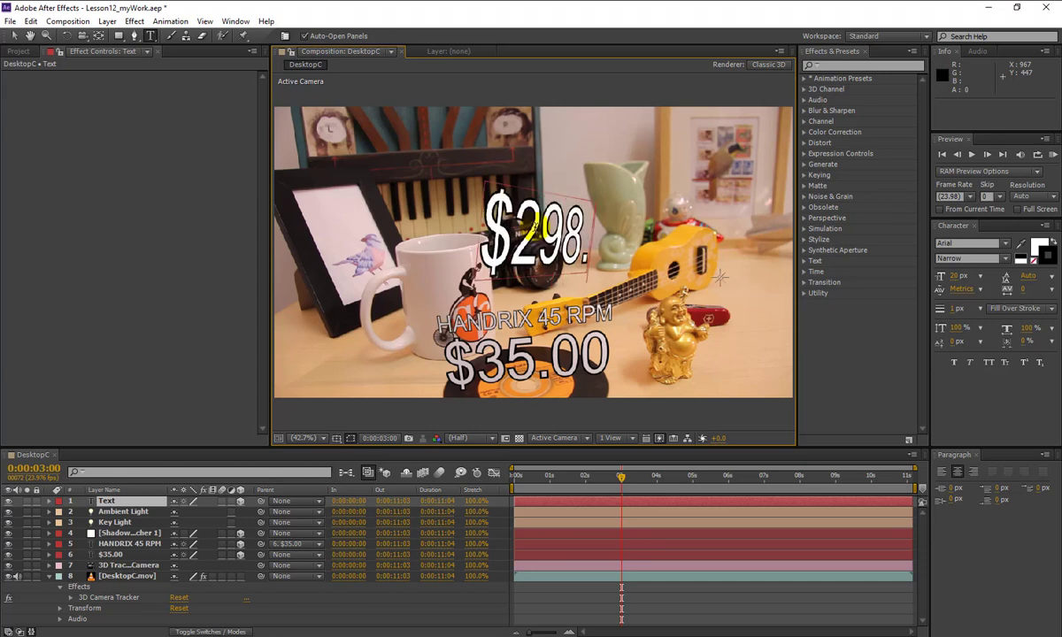
text(00)
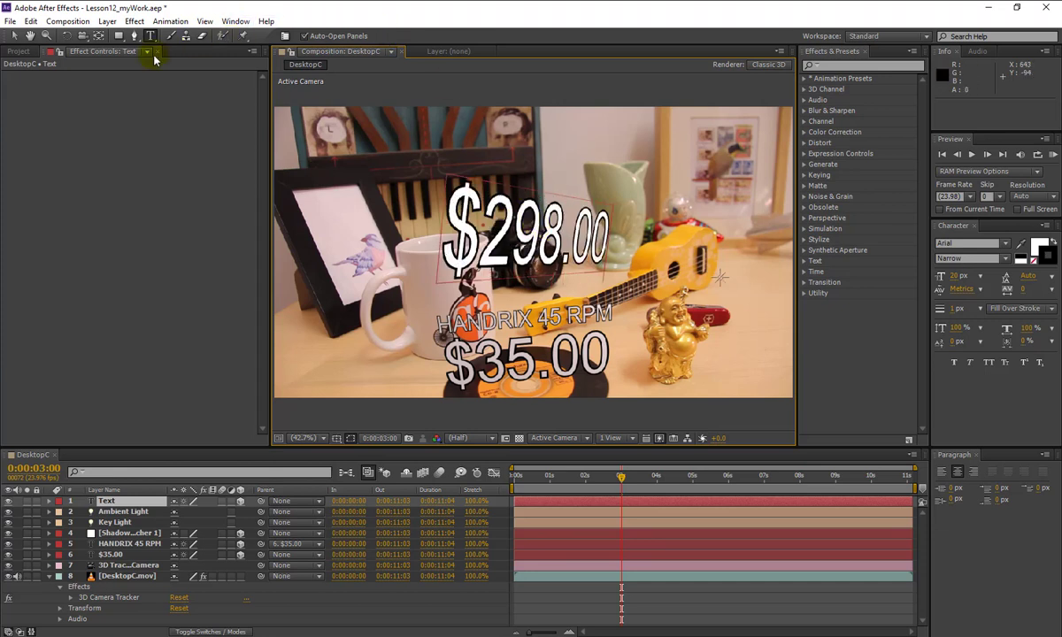
click(110, 502)
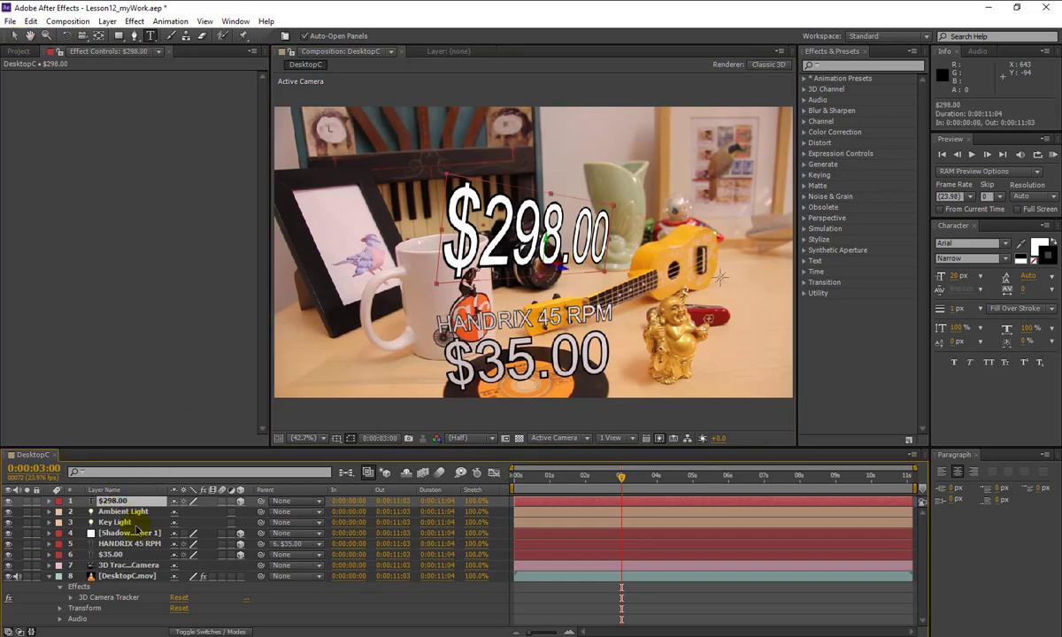
key(End)
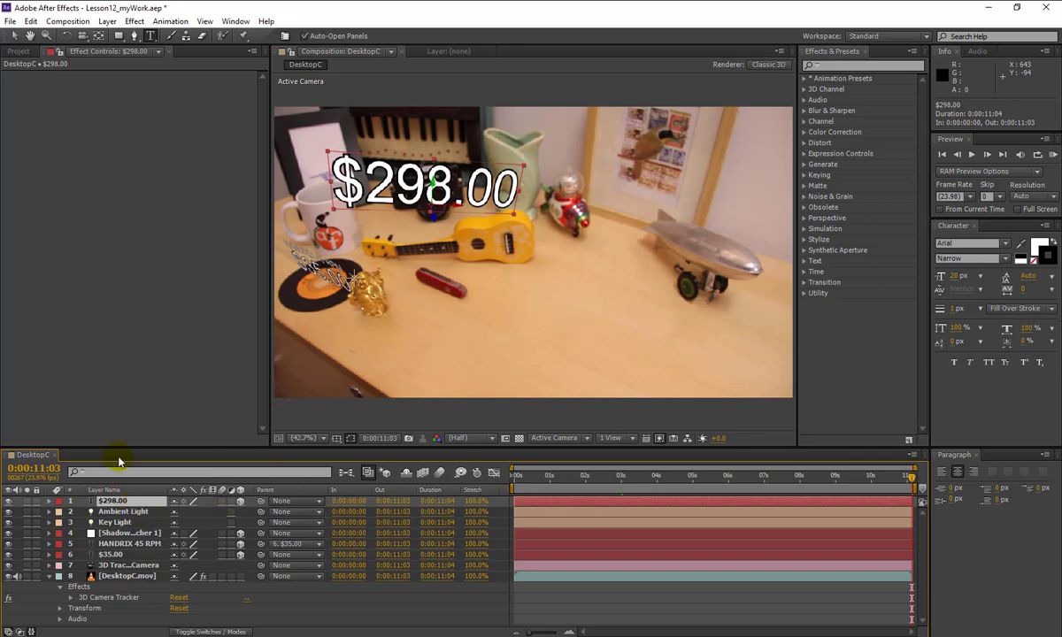
click(44, 470)
text(300)
key(Return)
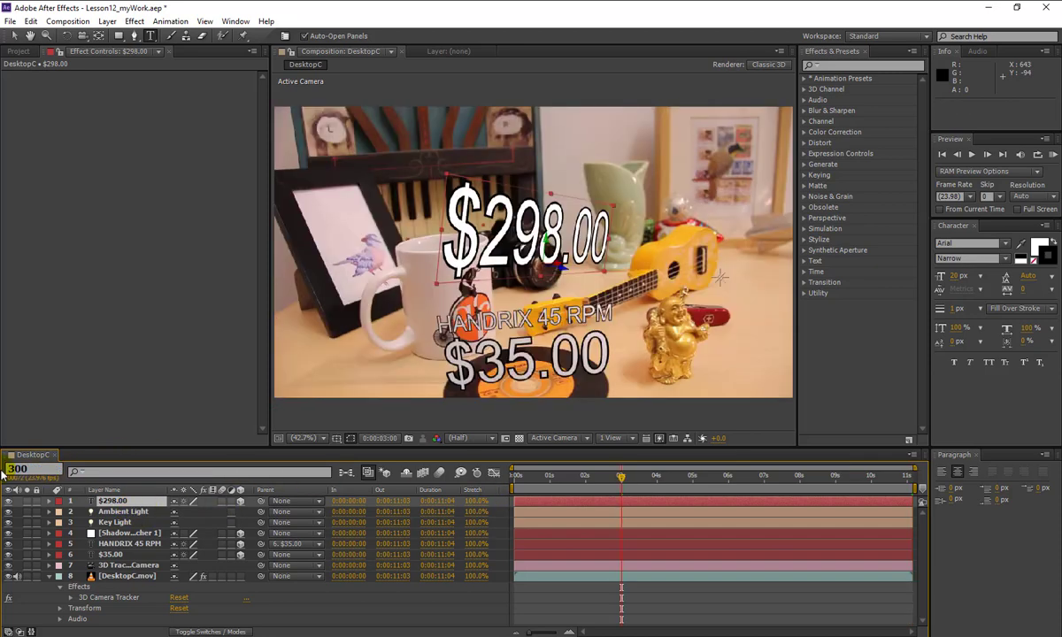
- Set the Orientation of the $298.00 layer to 18.2°, 353.8°, 355.0°
click(118, 501)
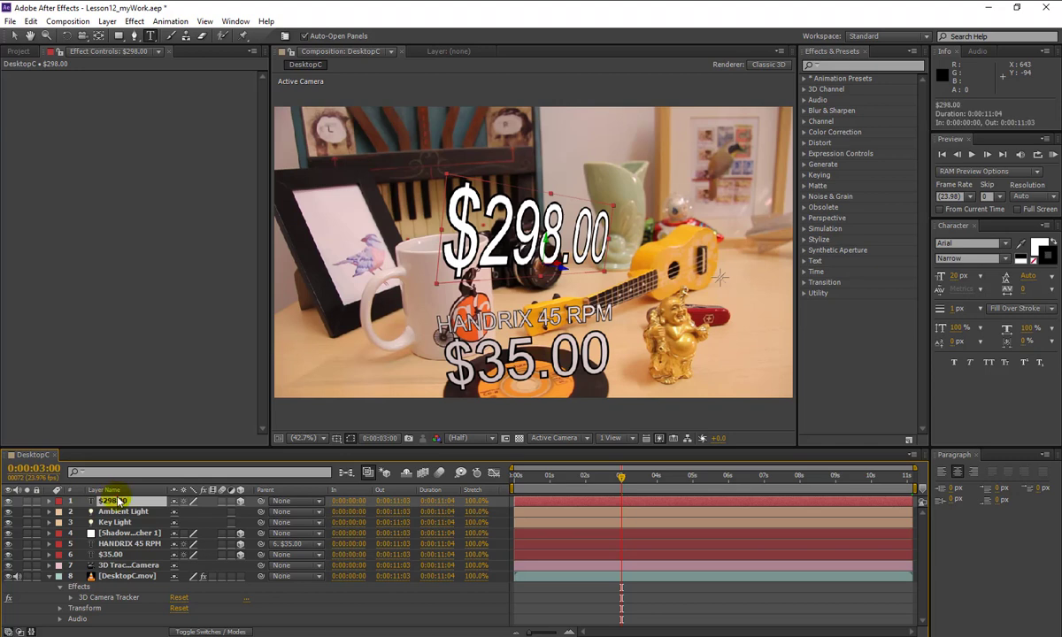
key(r)
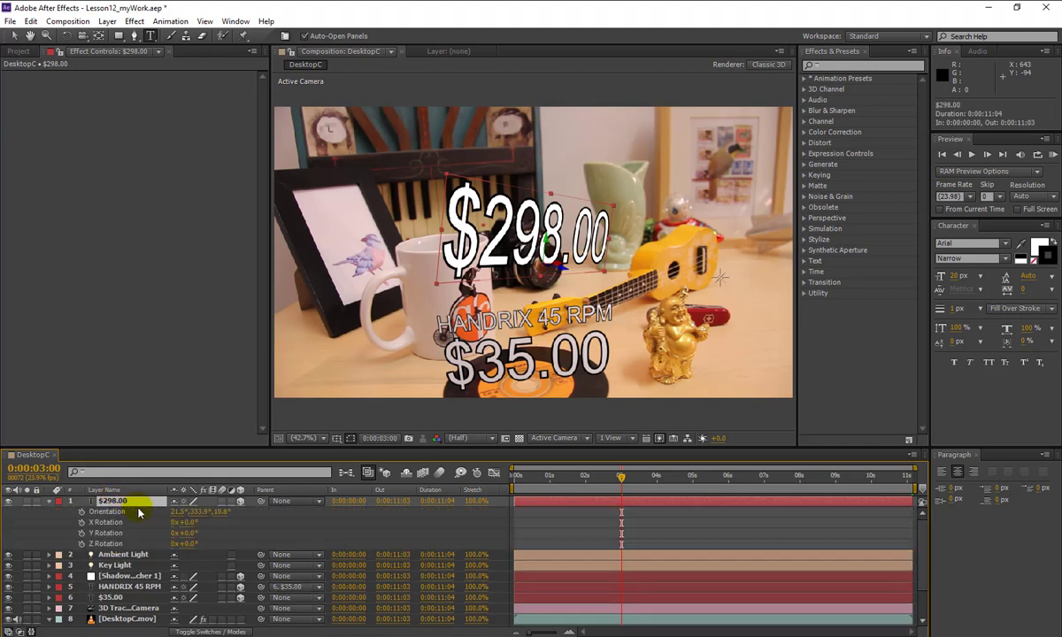
click(182, 512)
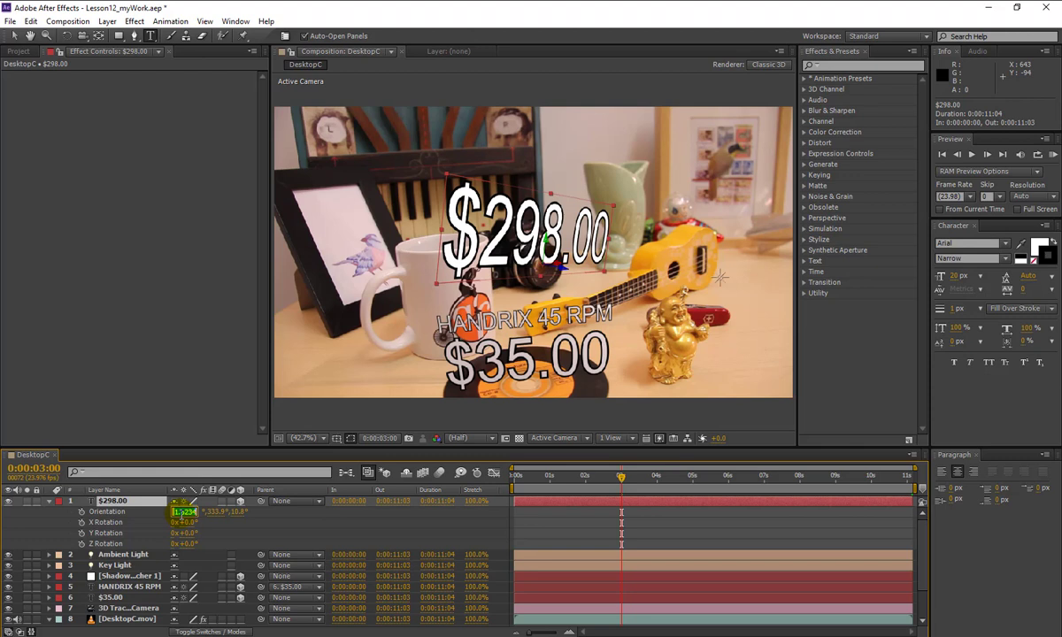
text(18.2)
key(Tab)
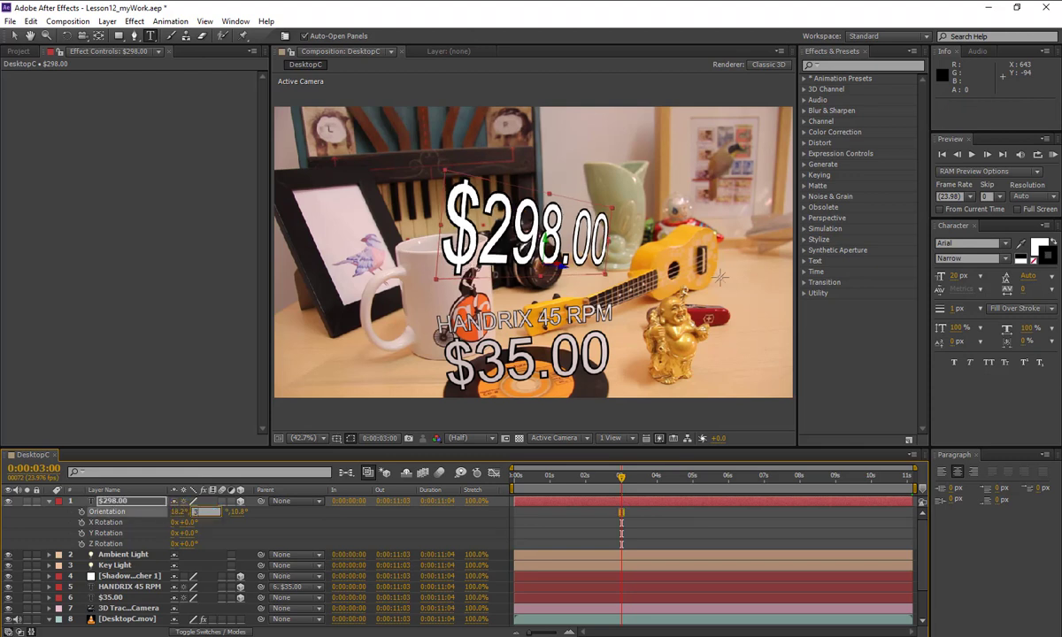
text(353.8)
key(Tab)
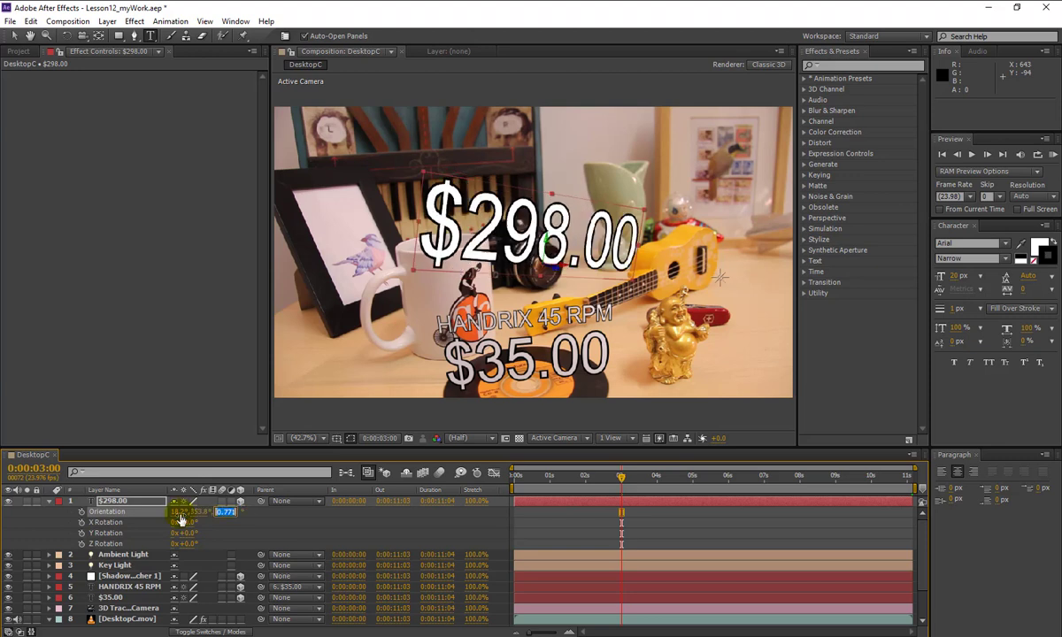
text(355)
key(Return)
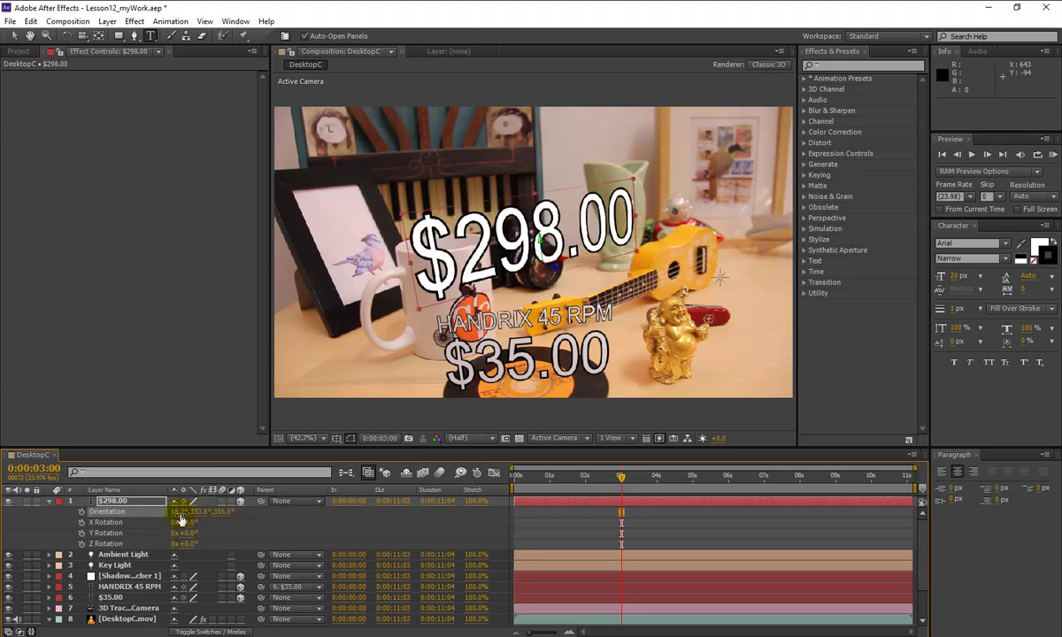
- Set the Scale of the $298.00 layer to 3000%
click(137, 502)
key(s)
click(188, 512)
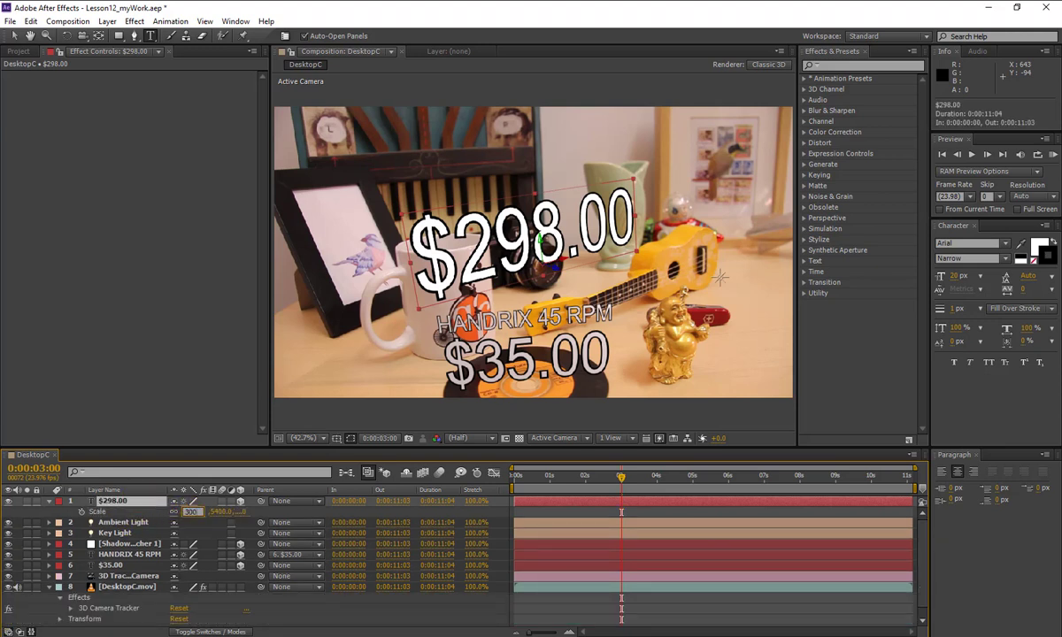
text(3000)
key(Return)
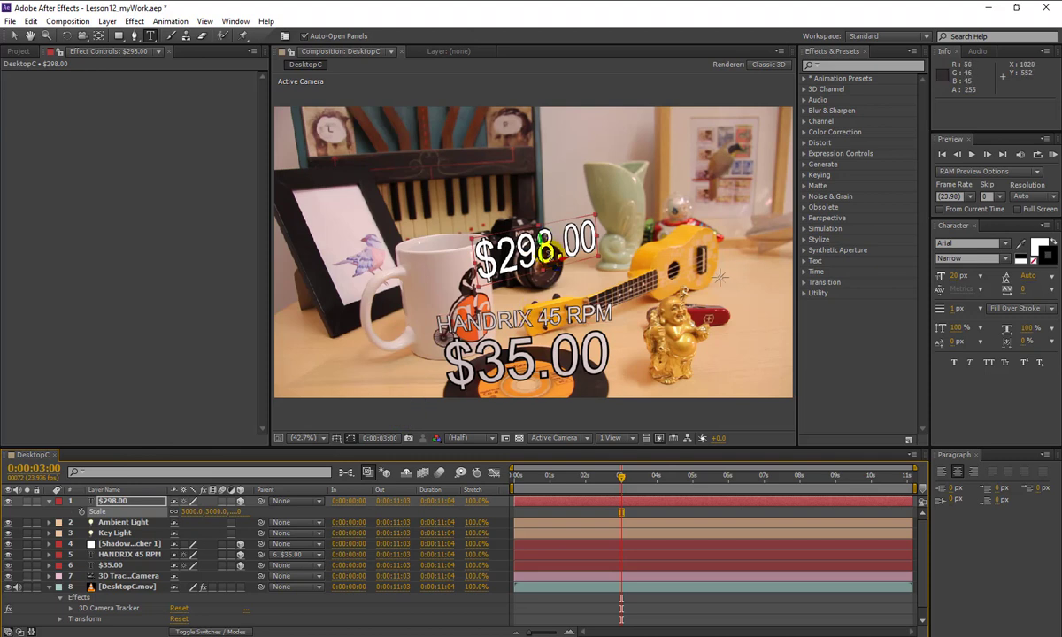
- Switch to the lesson PDF in Acrobat Reader, review the instructions for the label layer, and return to After Effects
click(351, 636)
scroll(643, 356, down, 2)
scroll(640, 355, up, 2)
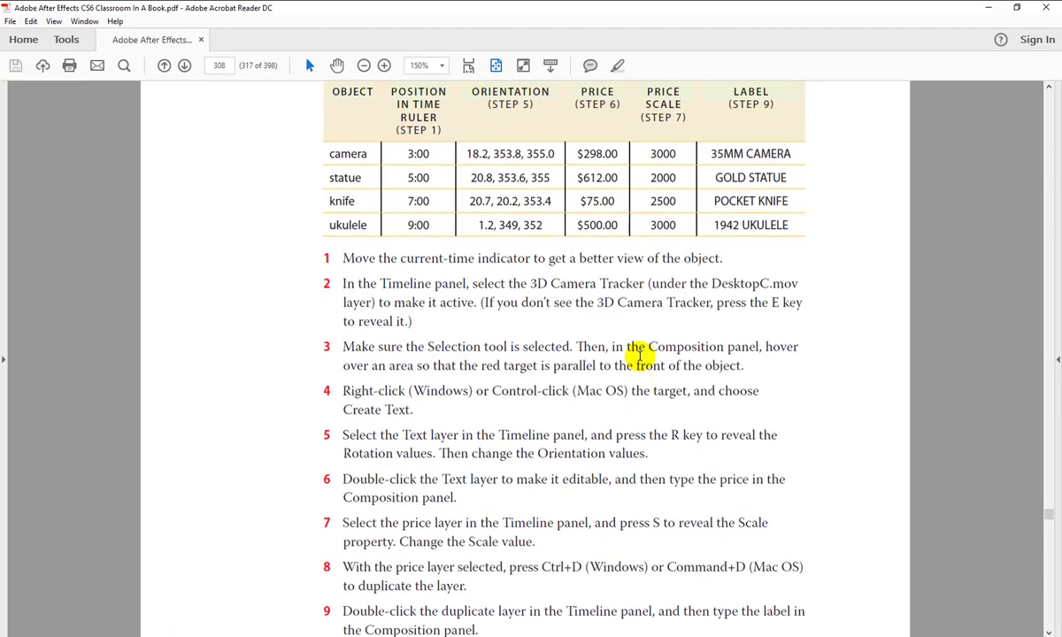
click(316, 636)
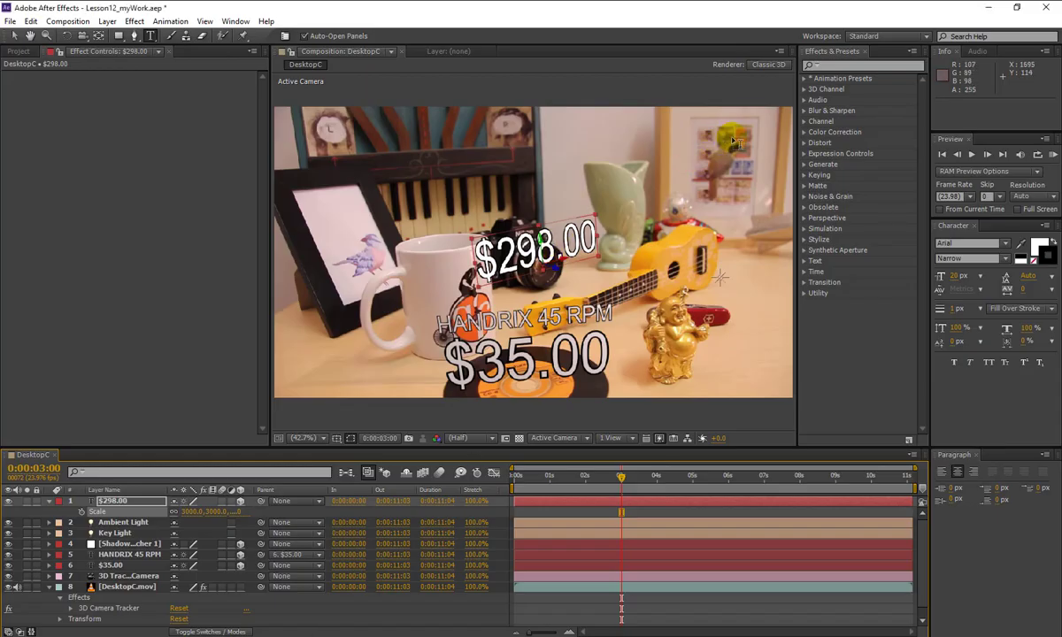
- Duplicate the $298.00 layer and parent the duplicate to the original $298.00 layer
click(15, 35)
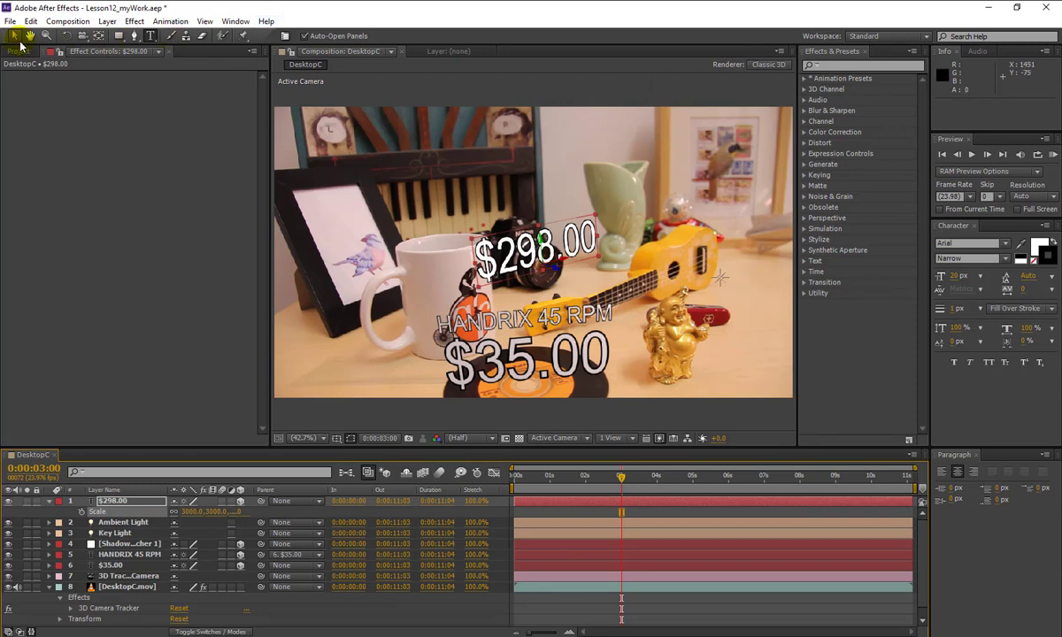
key(ctrl+d)
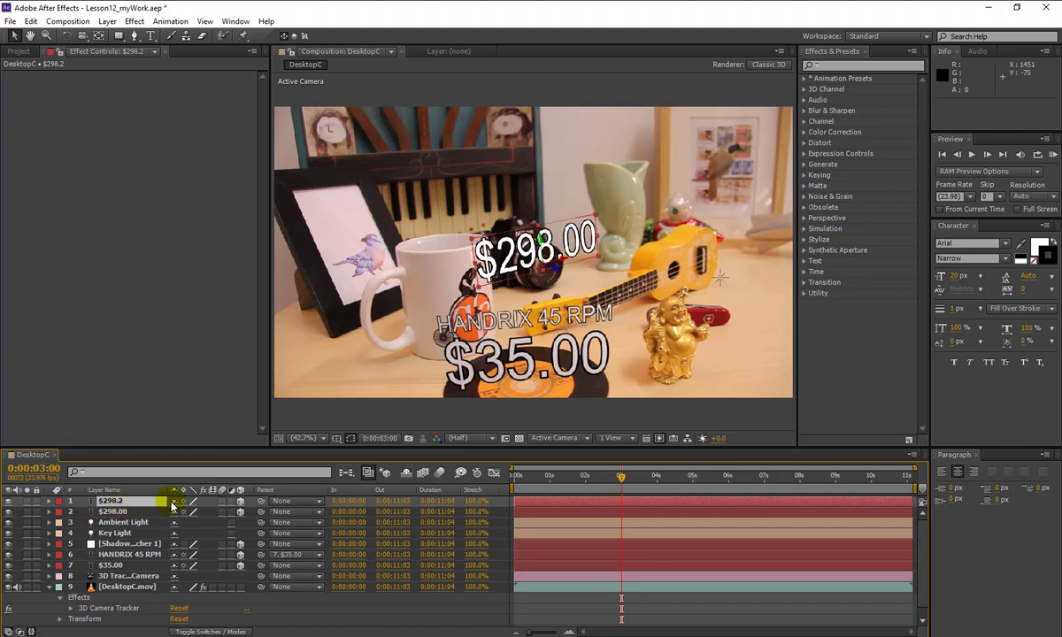
drag(260, 502, 121, 514)
- Set the Y Position of the duplicated price layer to -18 so it sits above the original
click(117, 502)
key(p)
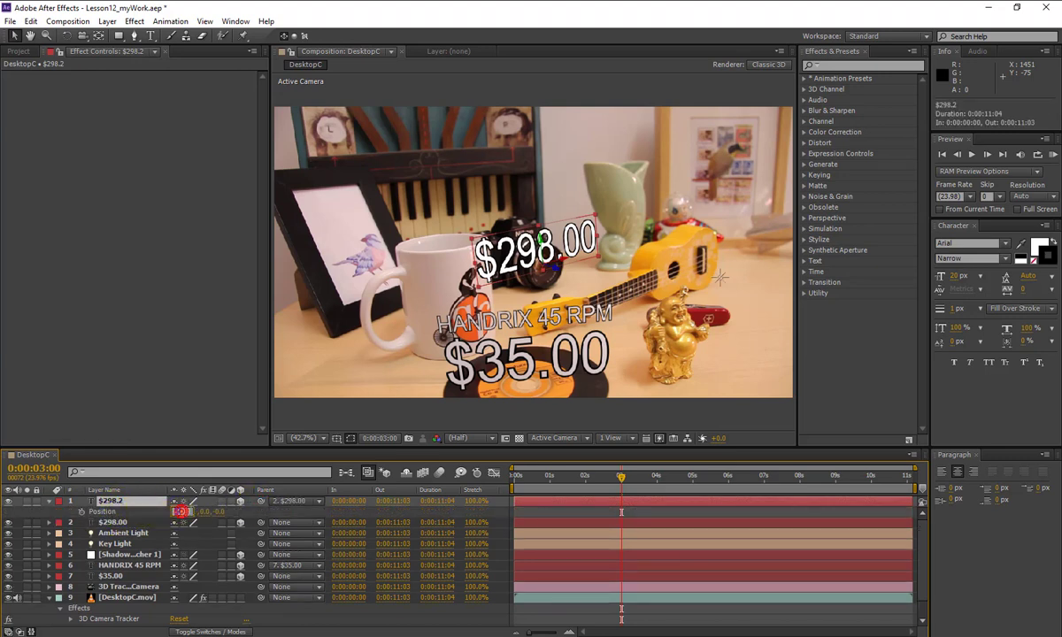
click(206, 511)
text(-18)
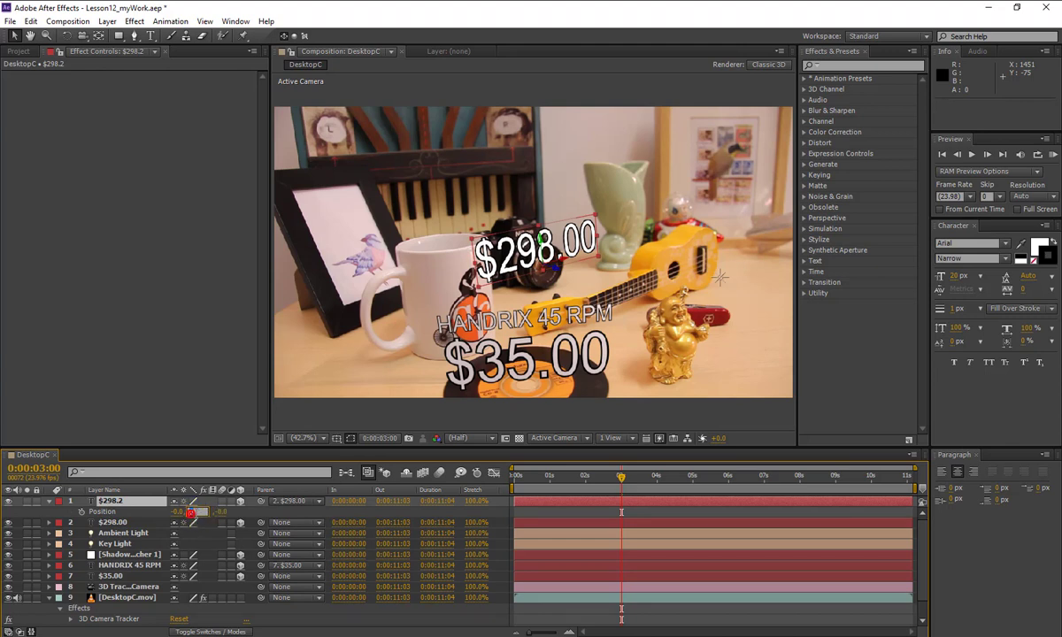
key(Return)
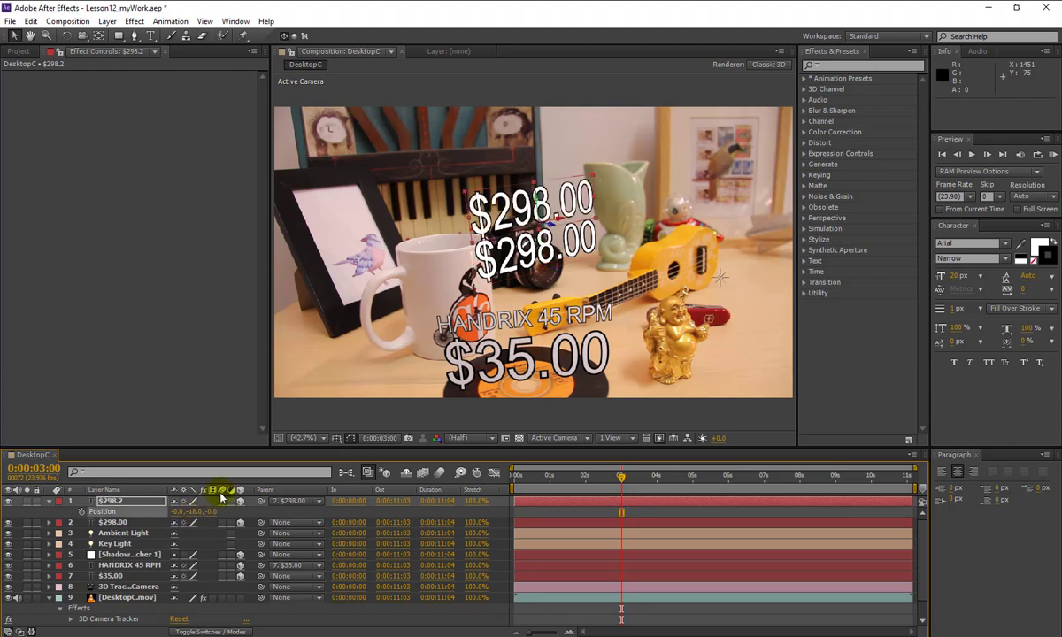
- Change the text of the duplicated price layer to 35MM CAMERA
click(525, 213)
double_click(525, 211)
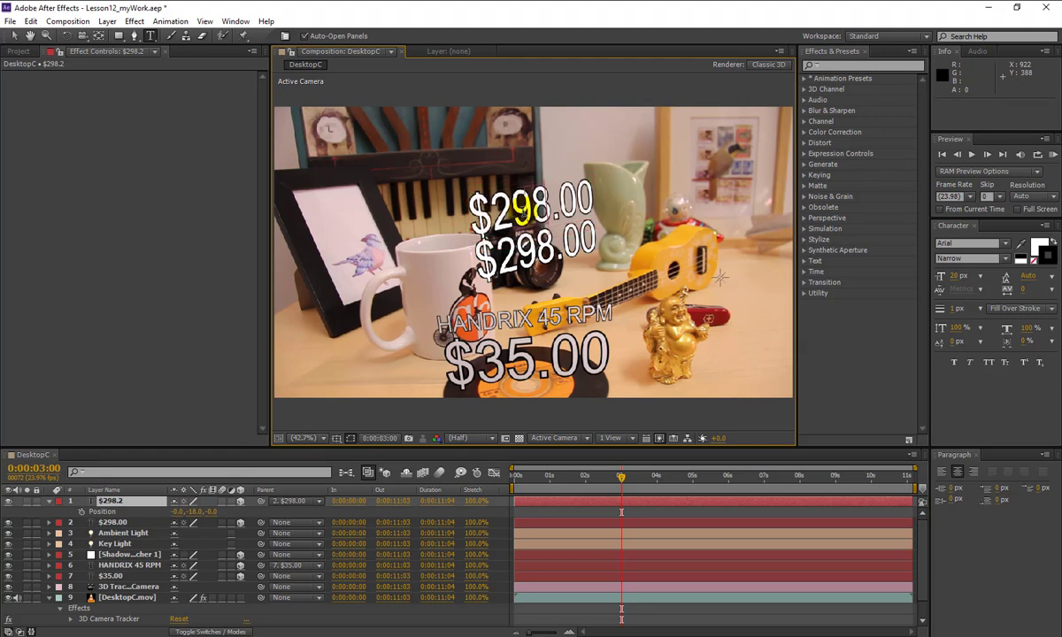
text(35MM CAMERA)
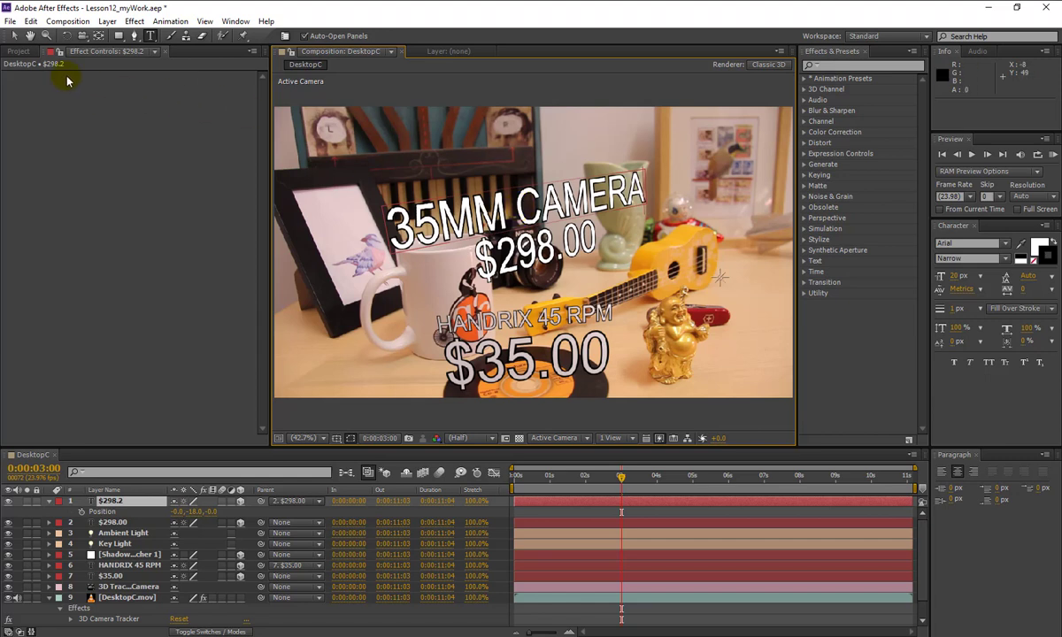
- Set the Scale of the 35MM CAMERA layer to 50% and save the project
click(111, 502)
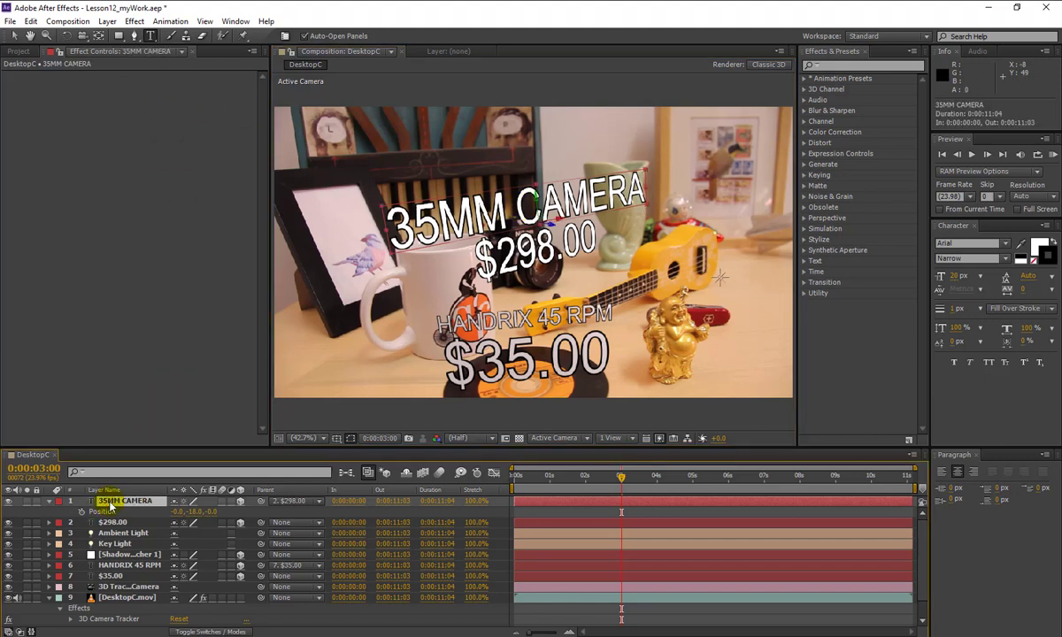
key(s)
click(190, 512)
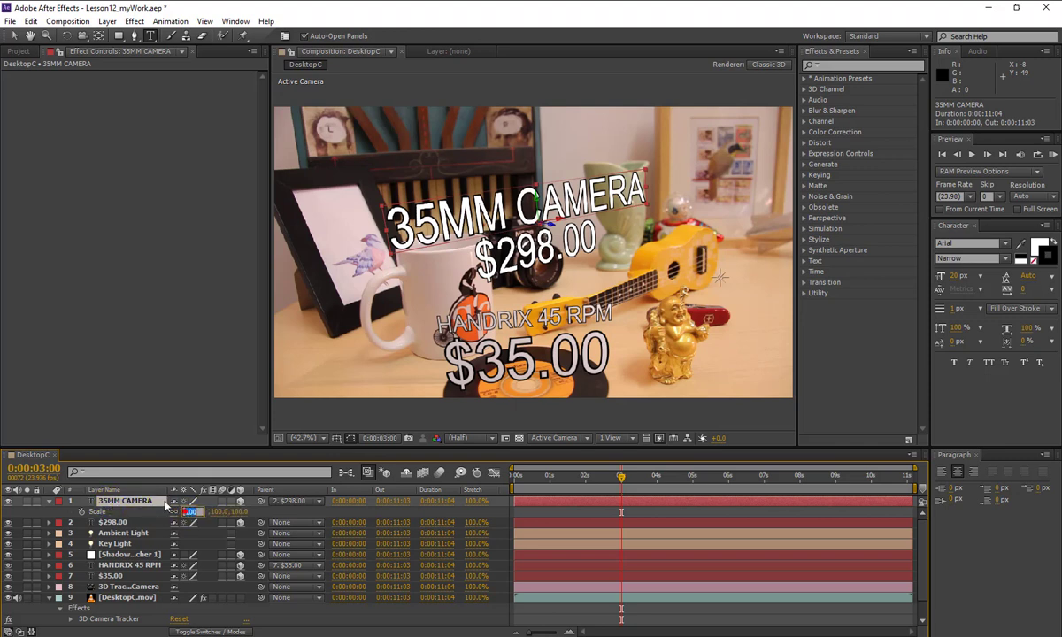
text(50)
key(Return)
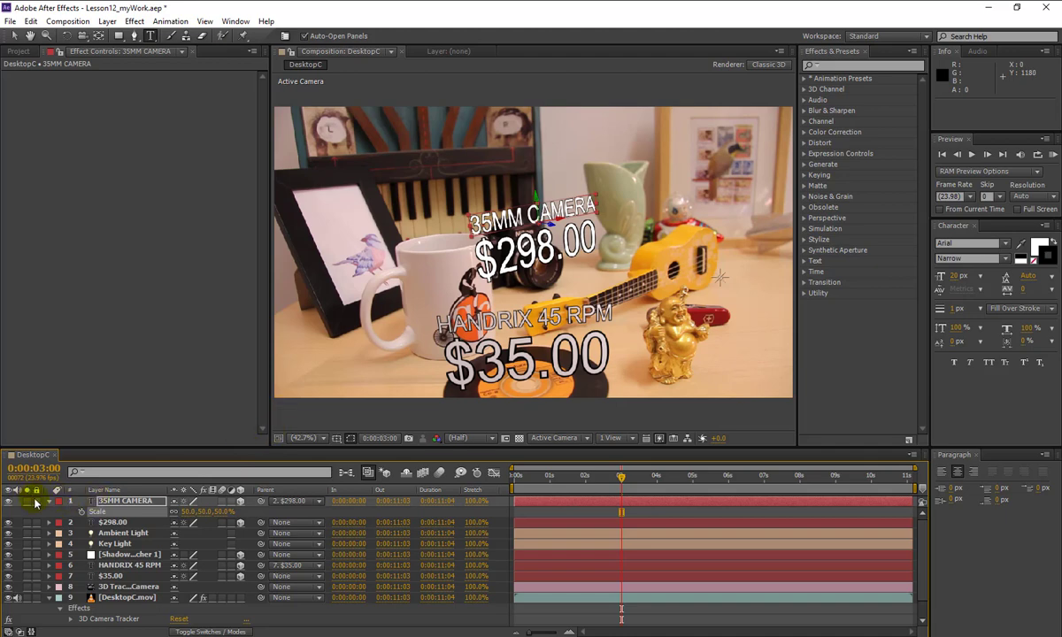
key(ctrl+s)
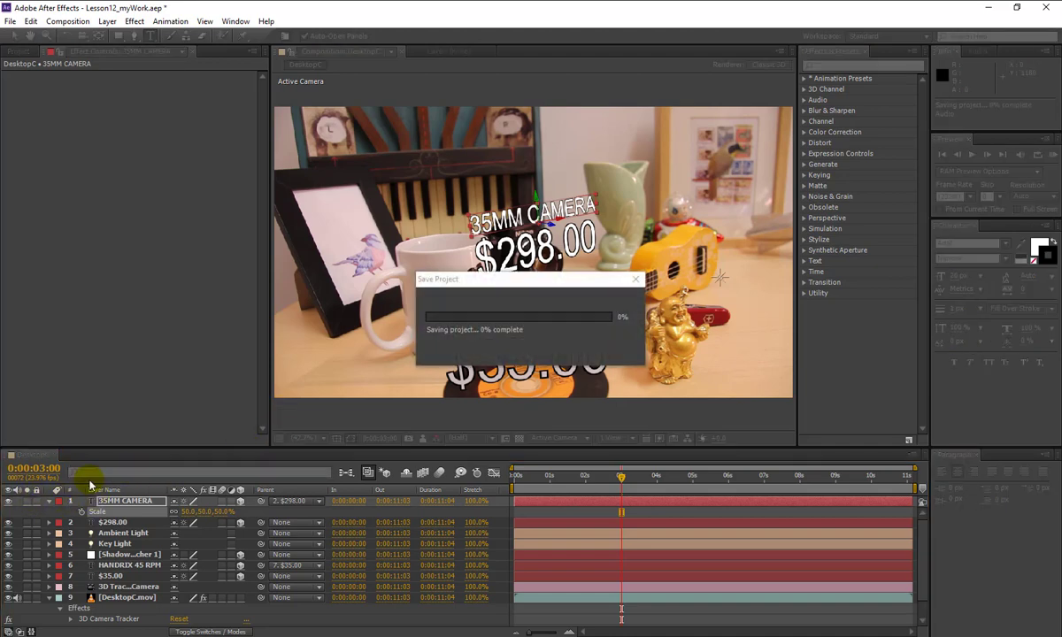
- Move the current time to 0:00:05:00 and activate the 3D Camera Tracker effect of the DesktopC.mov layer
click(34, 468)
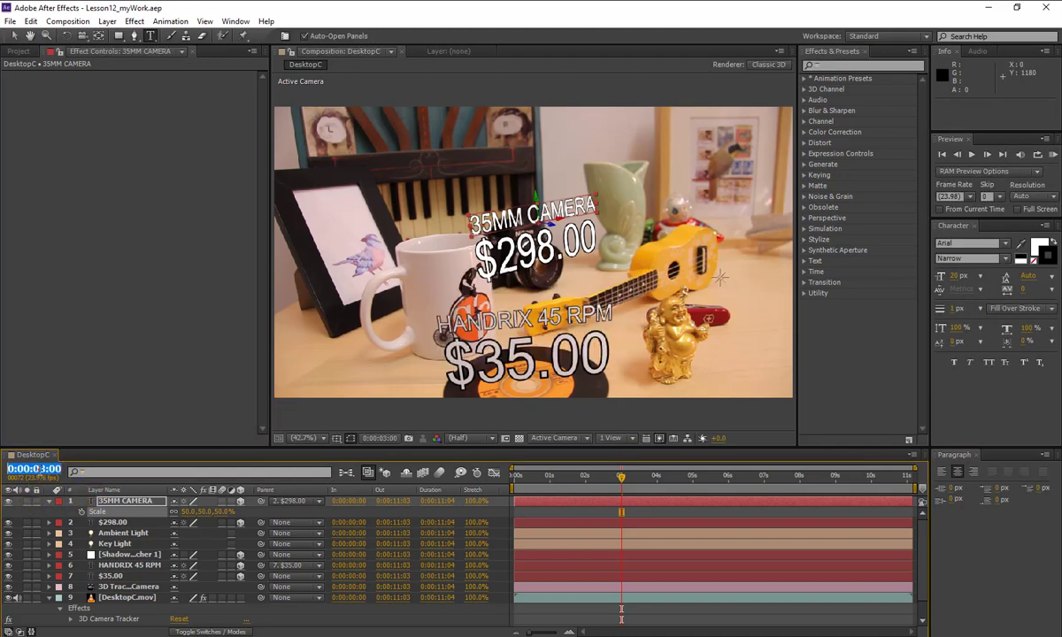
text(5:)
text(00)
key(Return)
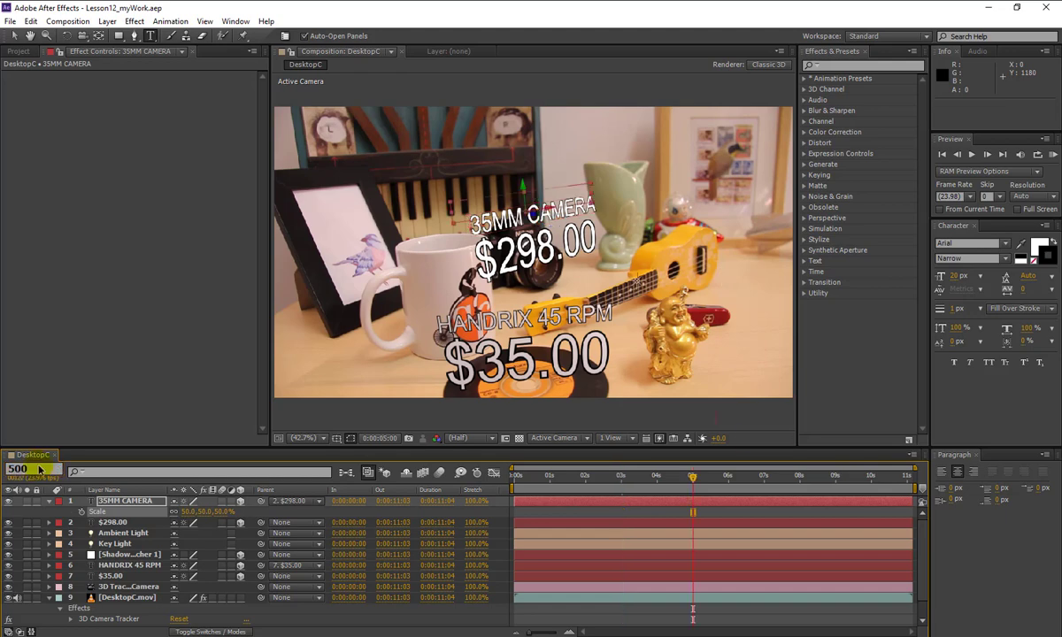
click(113, 619)
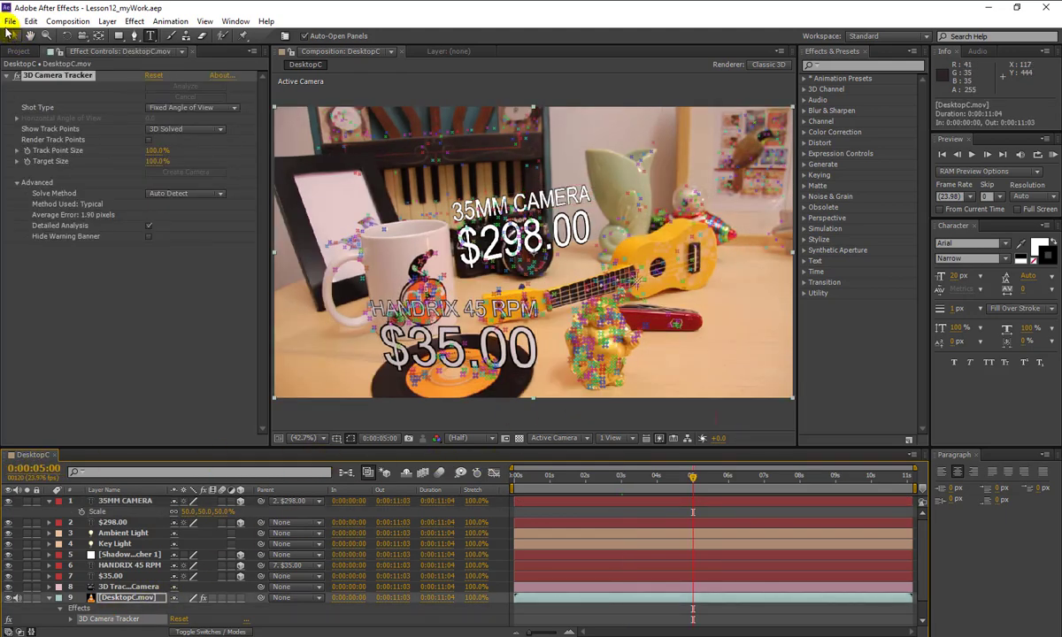
- Create a text layer from the track points on the gold statue
click(14, 36)
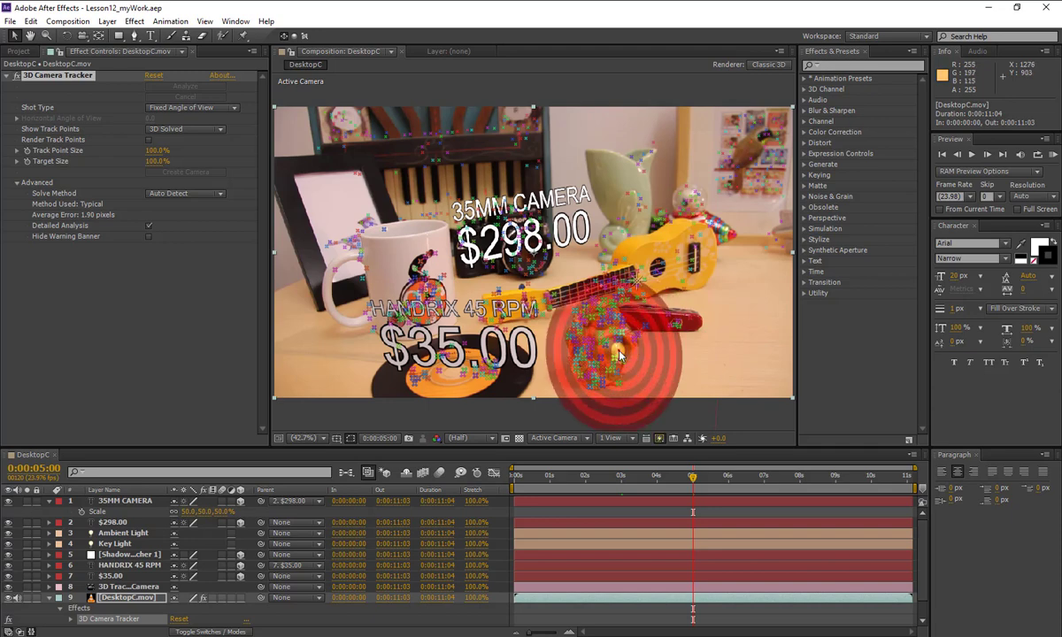
right_click(619, 356)
click(634, 357)
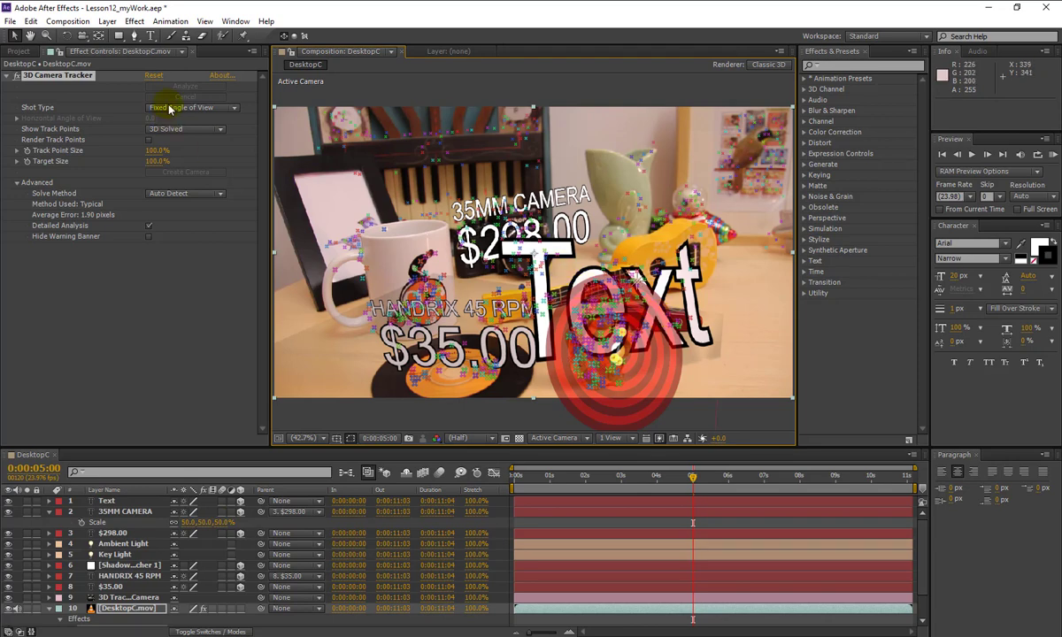
- Change the text of the new layer at the gold statue to $61.00
key(t)
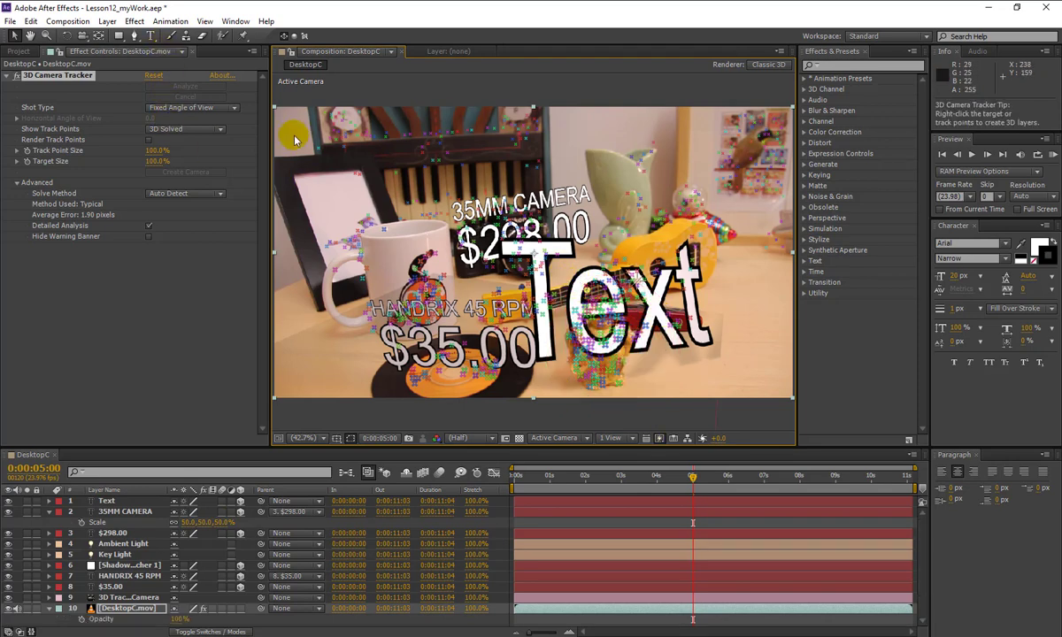
click(149, 35)
double_click(608, 289)
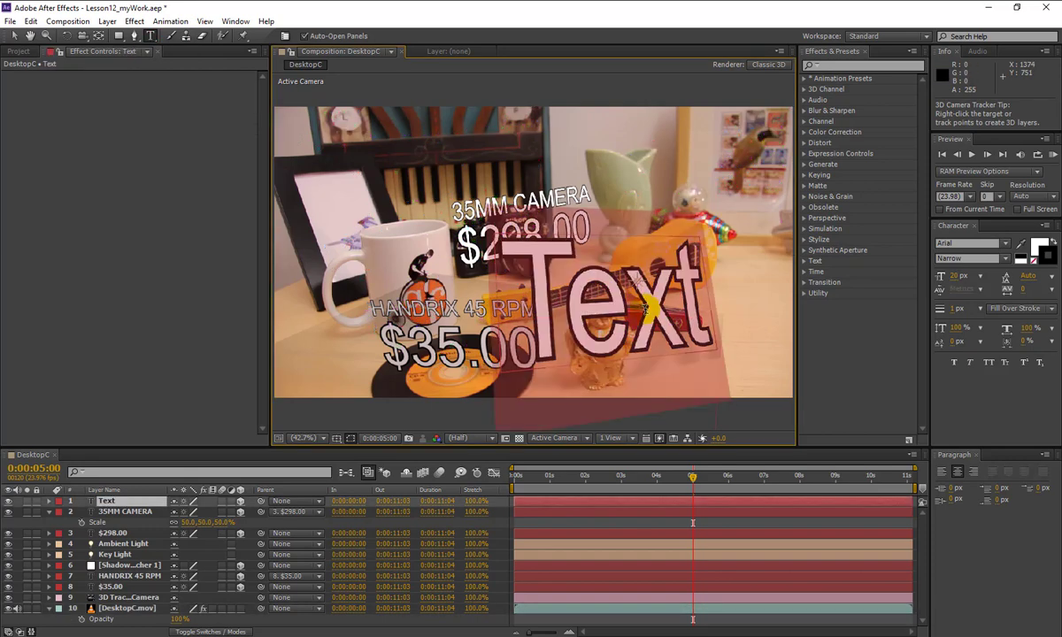
text($)
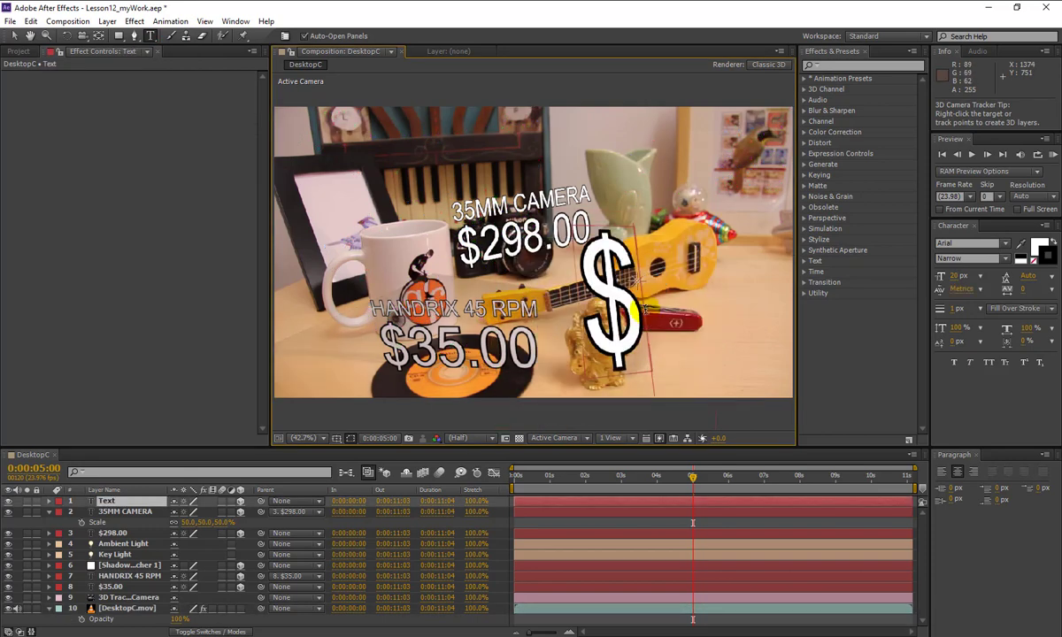
text(61.00)
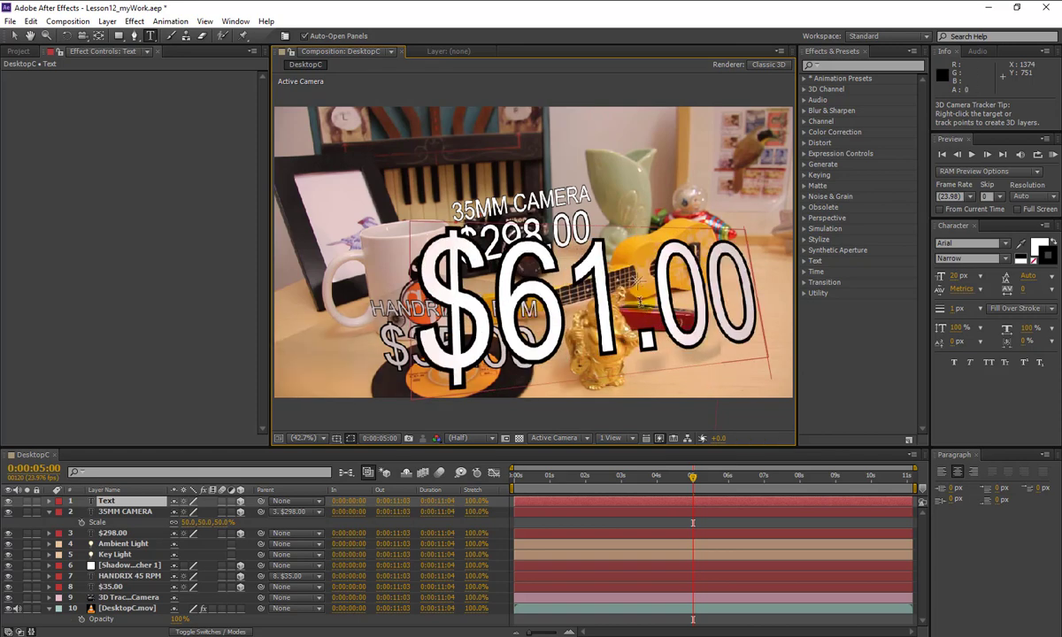
click(14, 36)
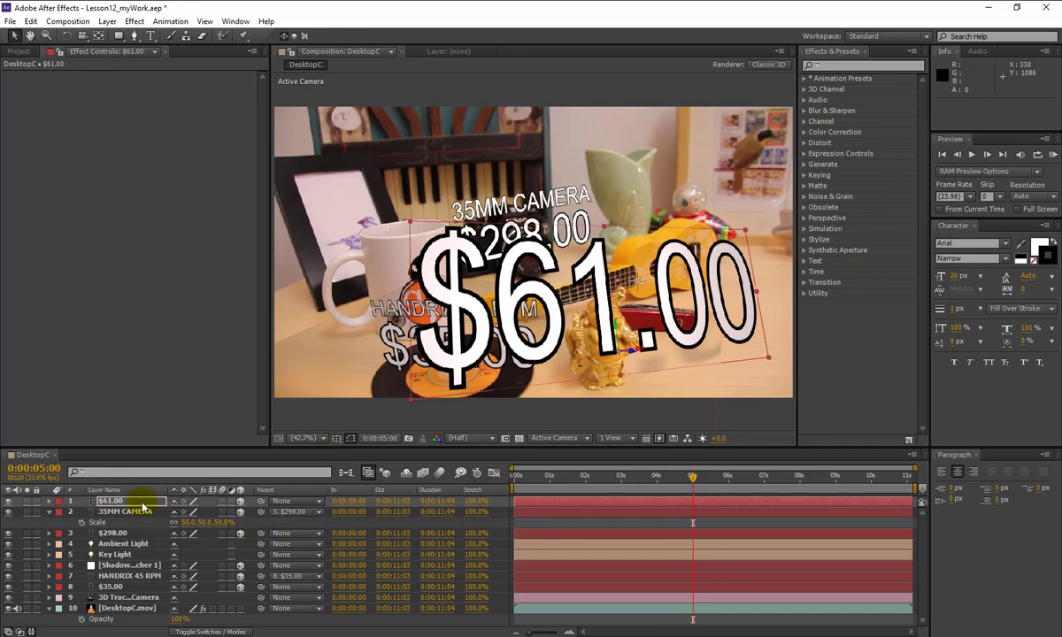
- Set the Scale of the $61.00 layer to 2000%
key(s)
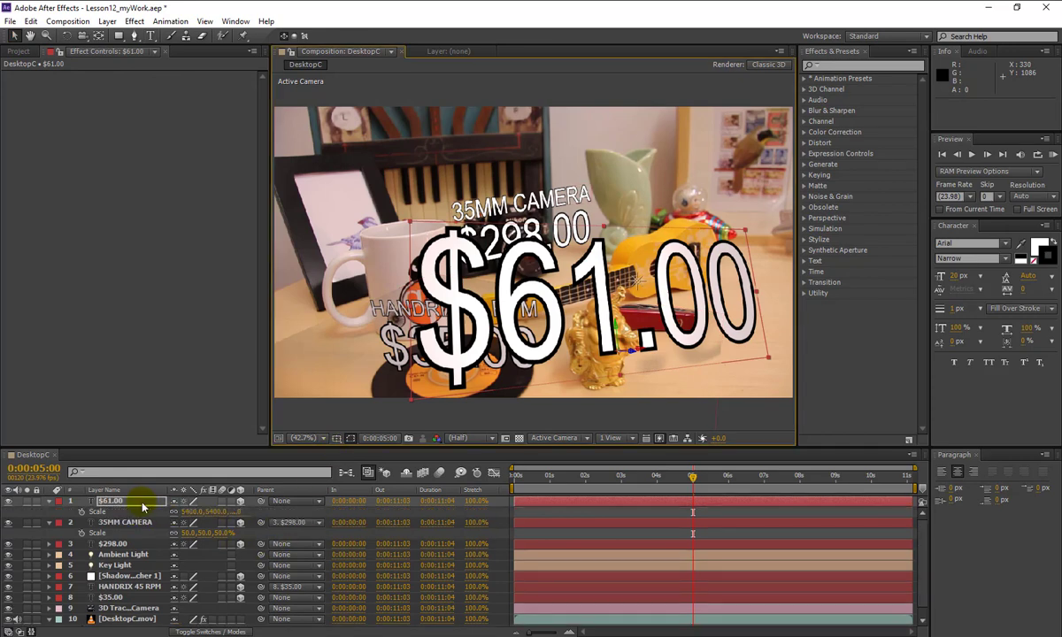
click(192, 512)
text(200)
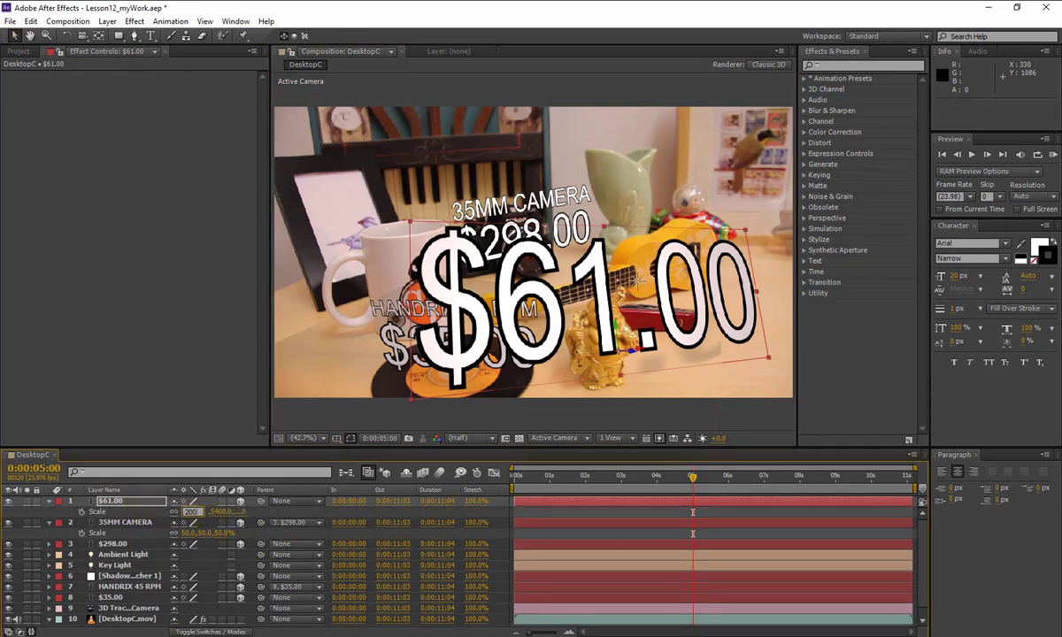
click(198, 514)
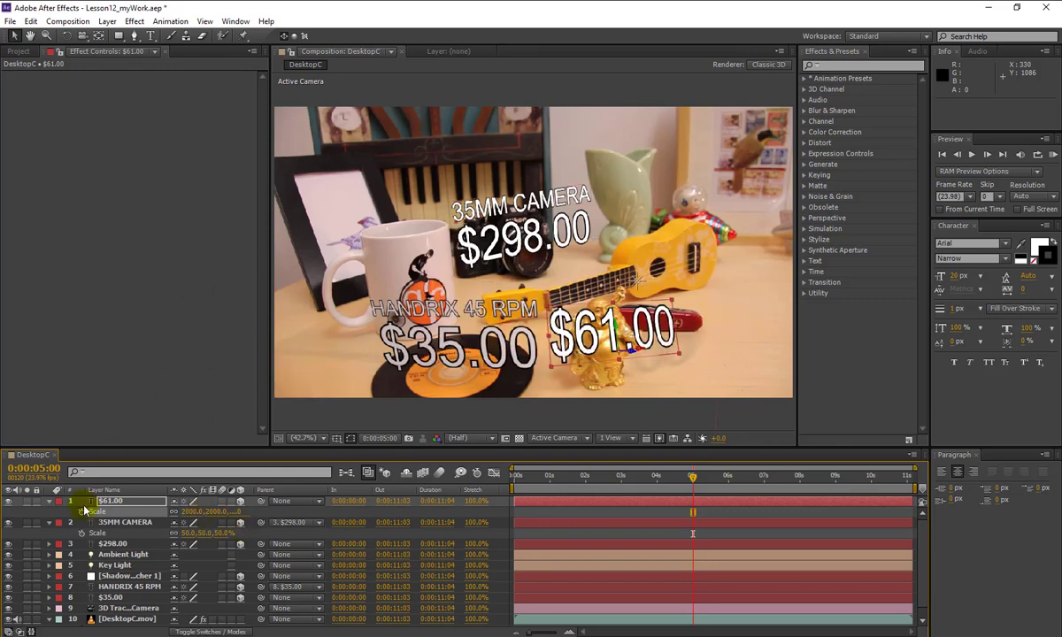
- Set the Orientation of the $61.00 layer to 20.8°, 353.6°, 355°
click(111, 502)
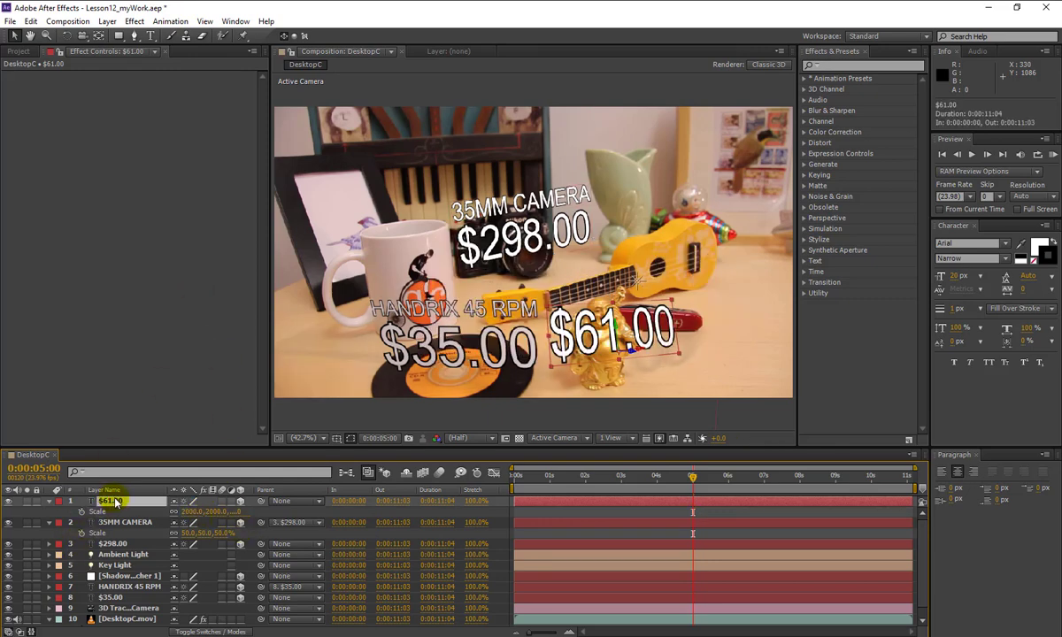
key(r)
click(181, 512)
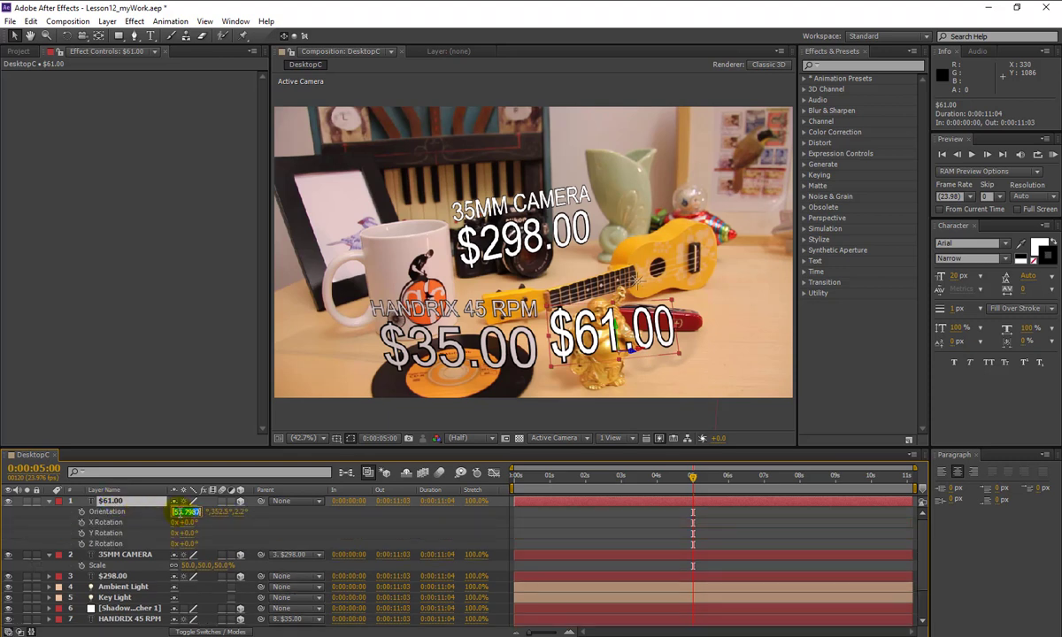
text(20)
text(35)
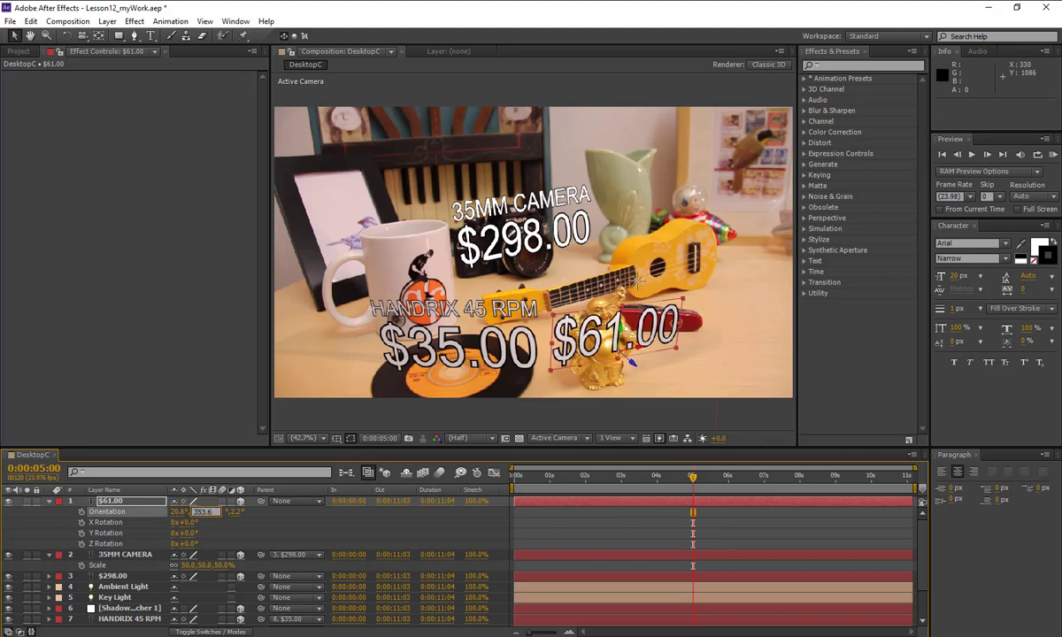
text(3.6)
key(Tab)
text(355)
key(Return)
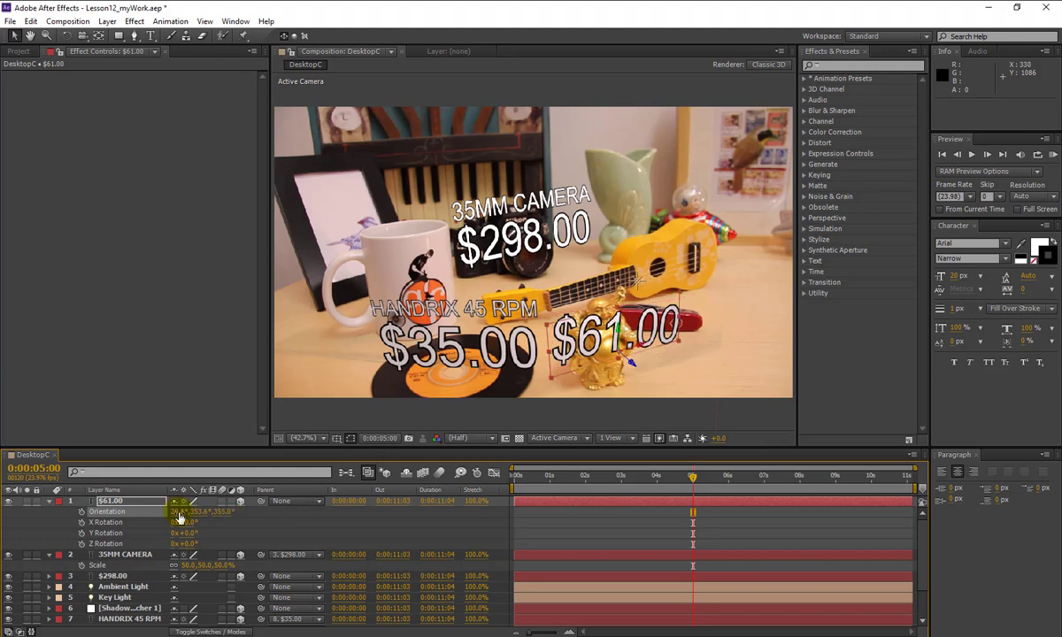
- Duplicate the $61.00 layer and parent the duplicate to the original
click(49, 501)
key(ctrl+d)
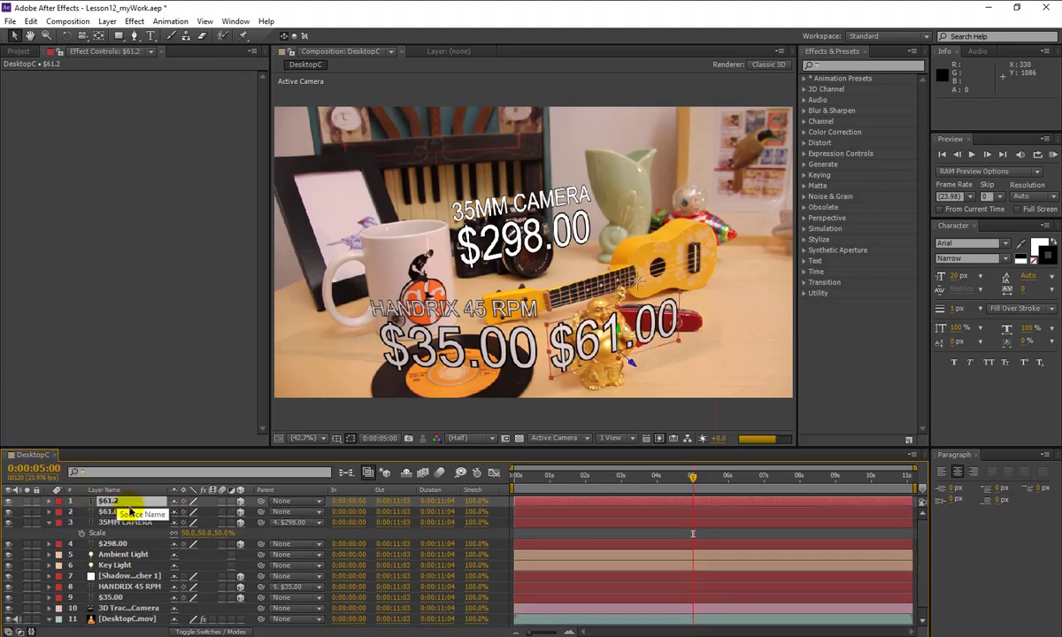
drag(261, 503, 111, 511)
click(49, 522)
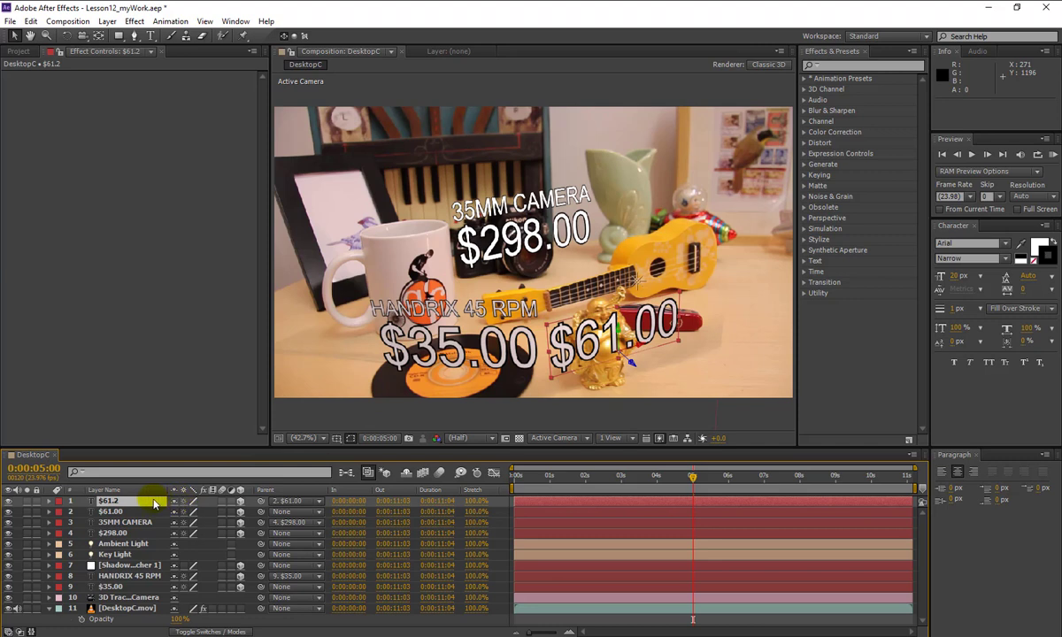
- Set the Y Position of the duplicated $61.00 layer to -18 so it sits above the original
key(p)
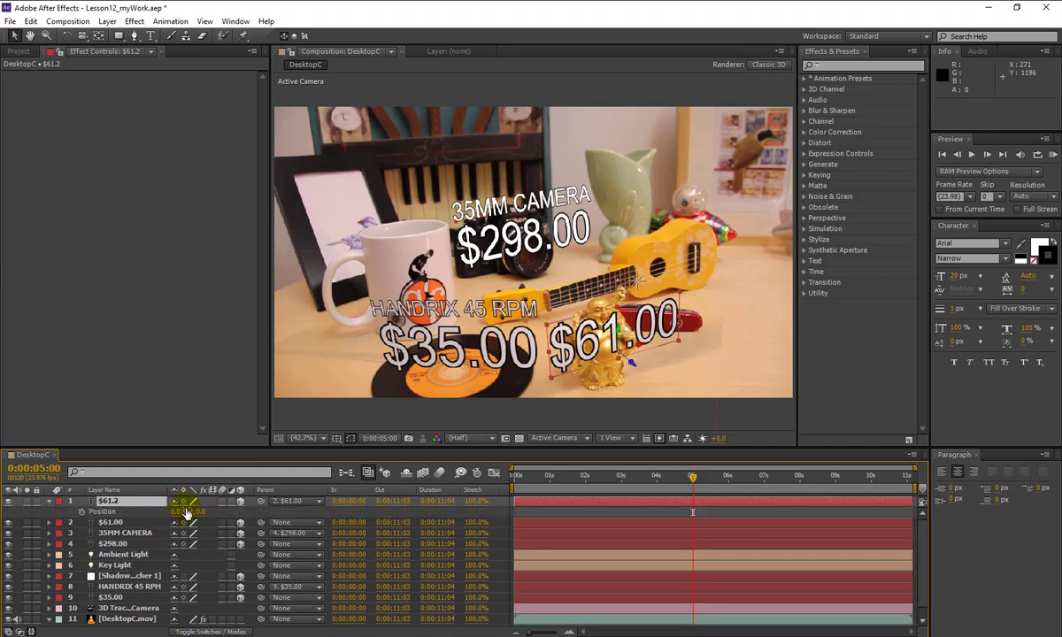
click(193, 512)
text(-18)
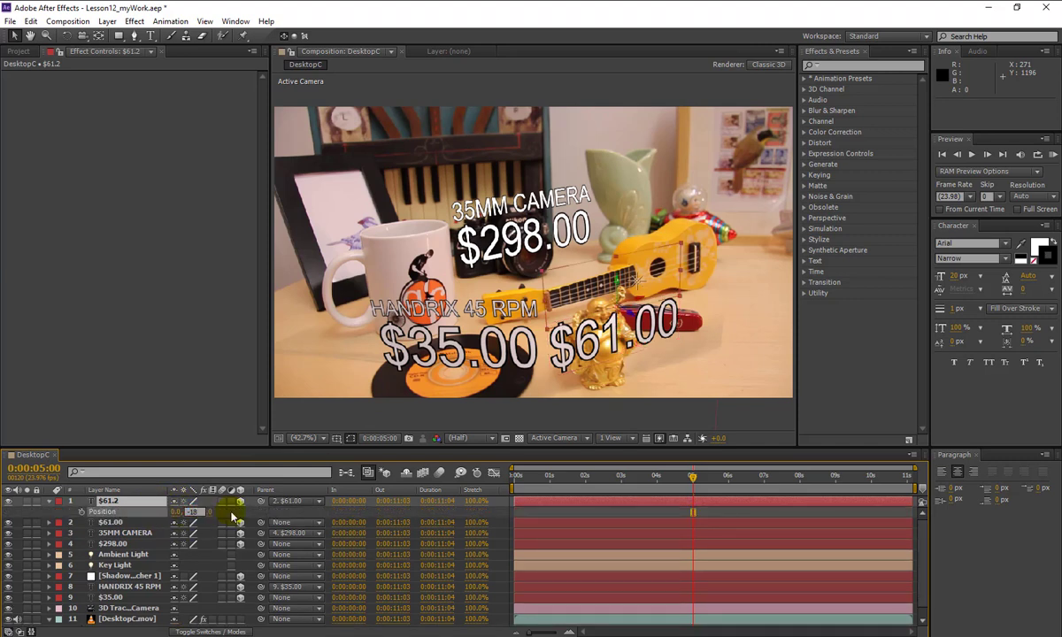
key(Return)
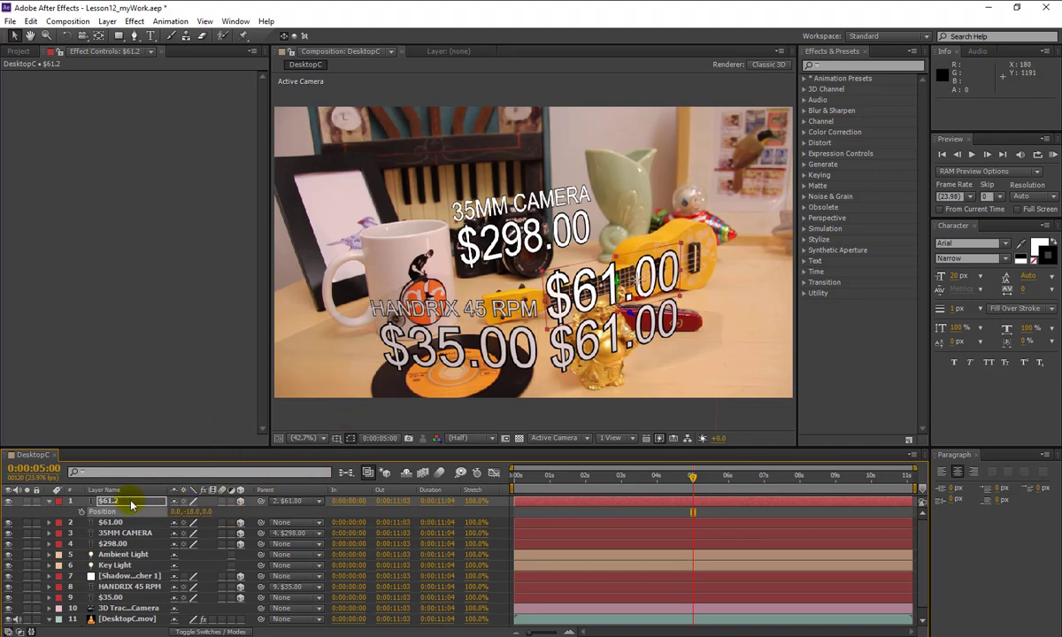
- Set the Scale of the duplicated $61.00 layer to 50%
key(s)
click(193, 512)
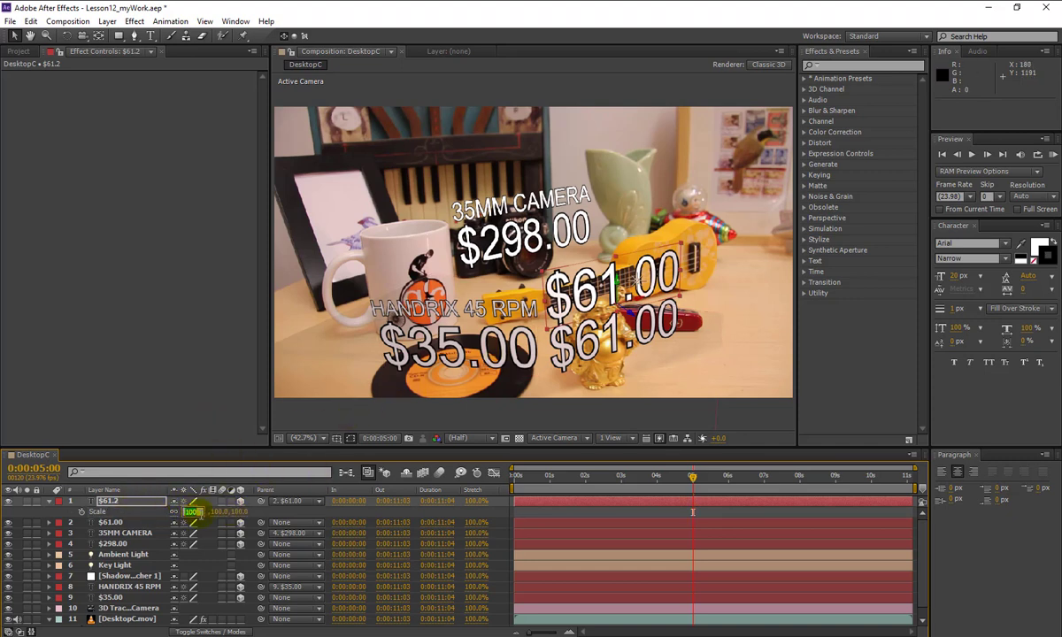
text(50.0,50.0,50.0)
key(Return)
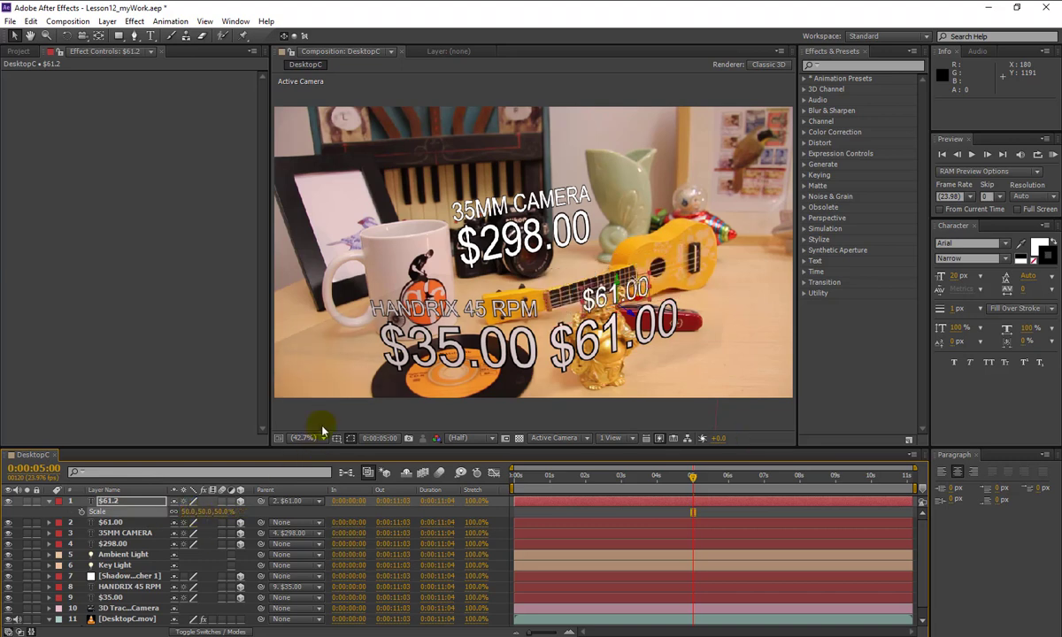
- Change the text of the duplicated $61.00 layer to GOLD STATUE
double_click(606, 298)
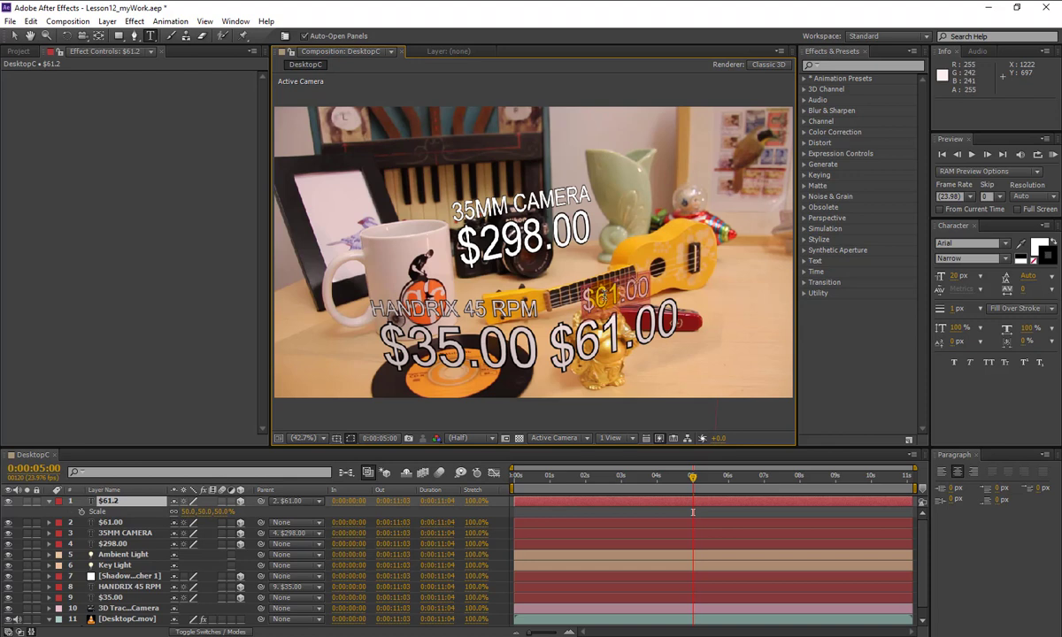
click(606, 298)
text(GOLD STAT)
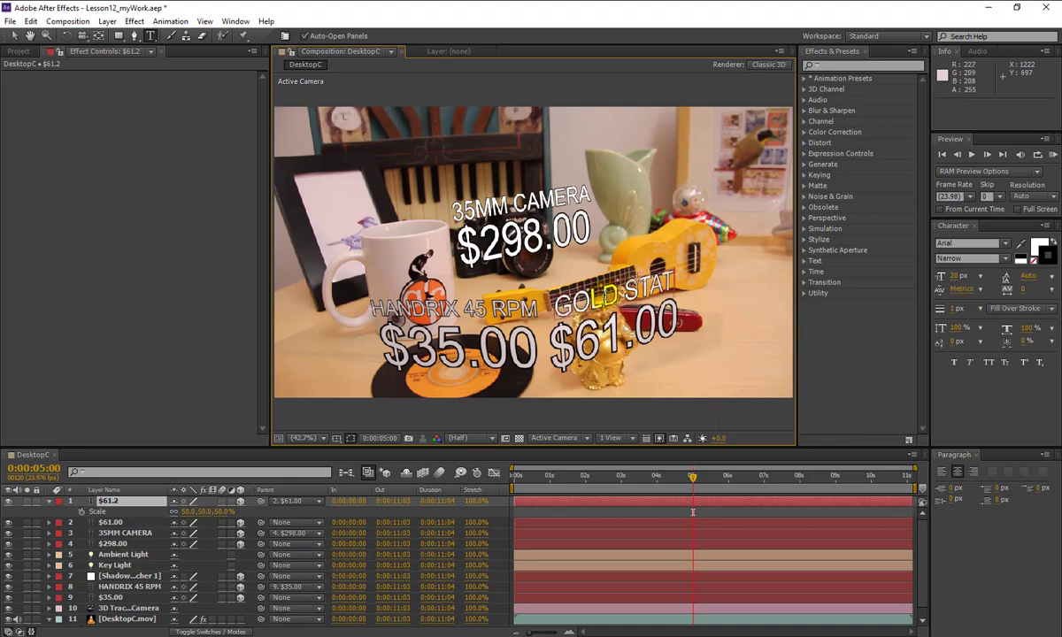
text(UE)
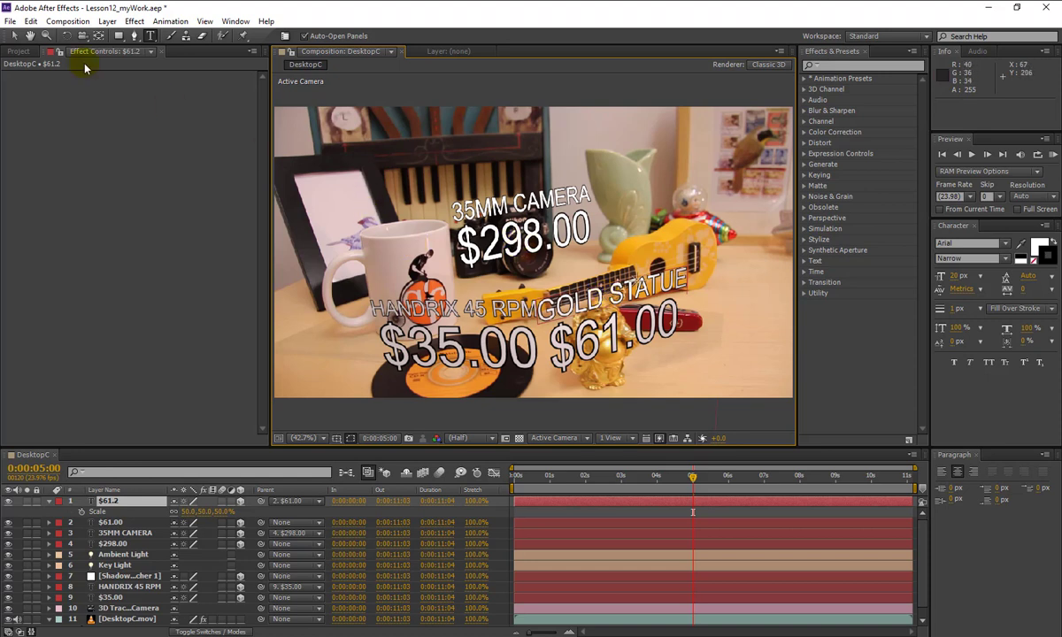
click(13, 37)
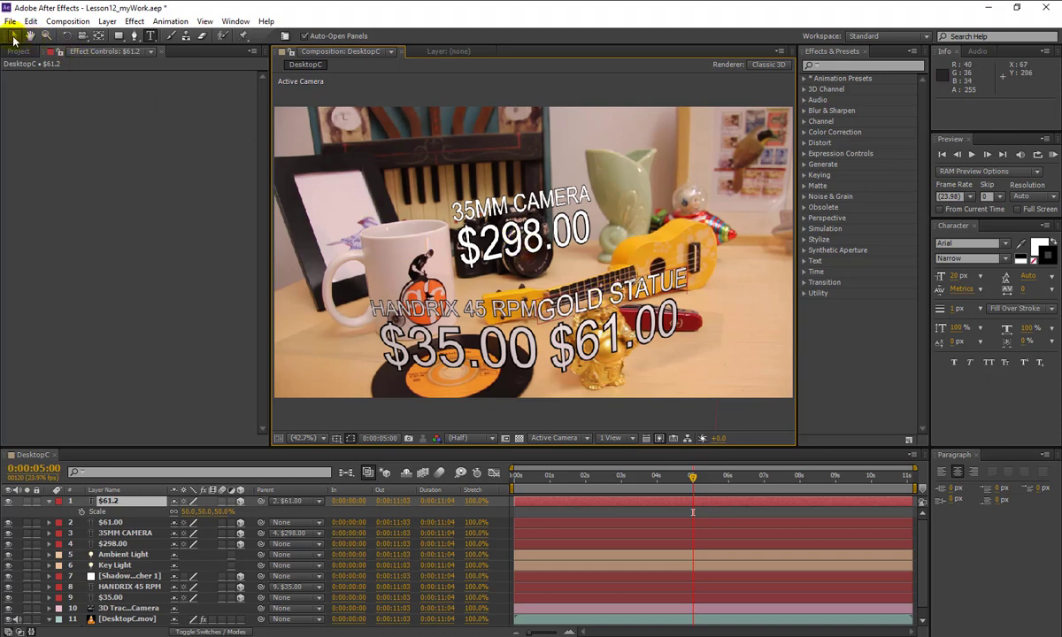
click(50, 502)
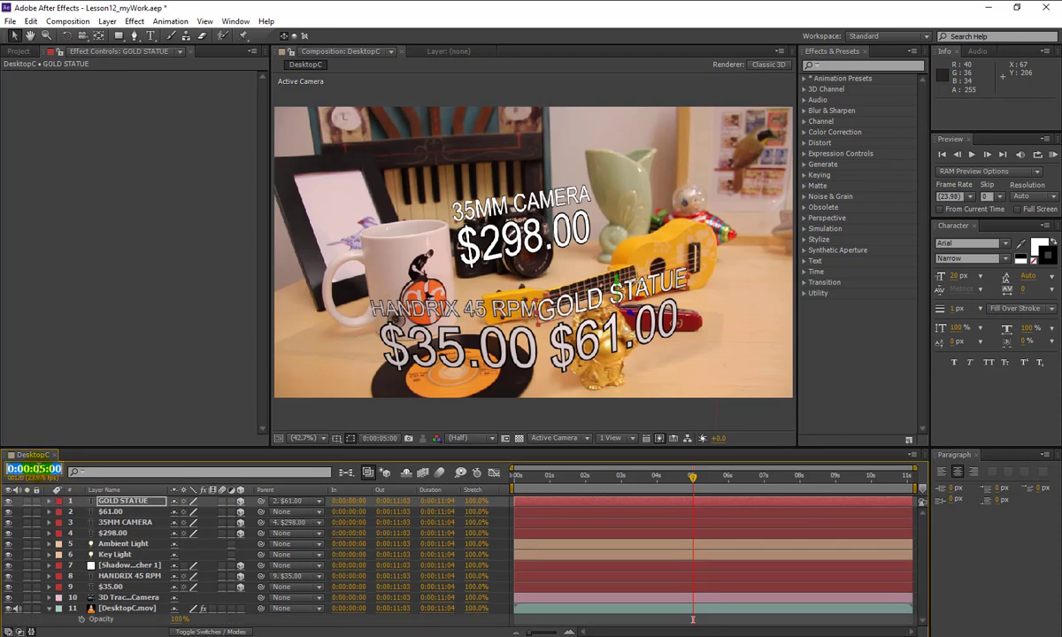
- Move the current time to 0:00:07:00 and activate the 3D Camera Tracker effect of the DesktopC.mov layer
text(700)
key(Return)
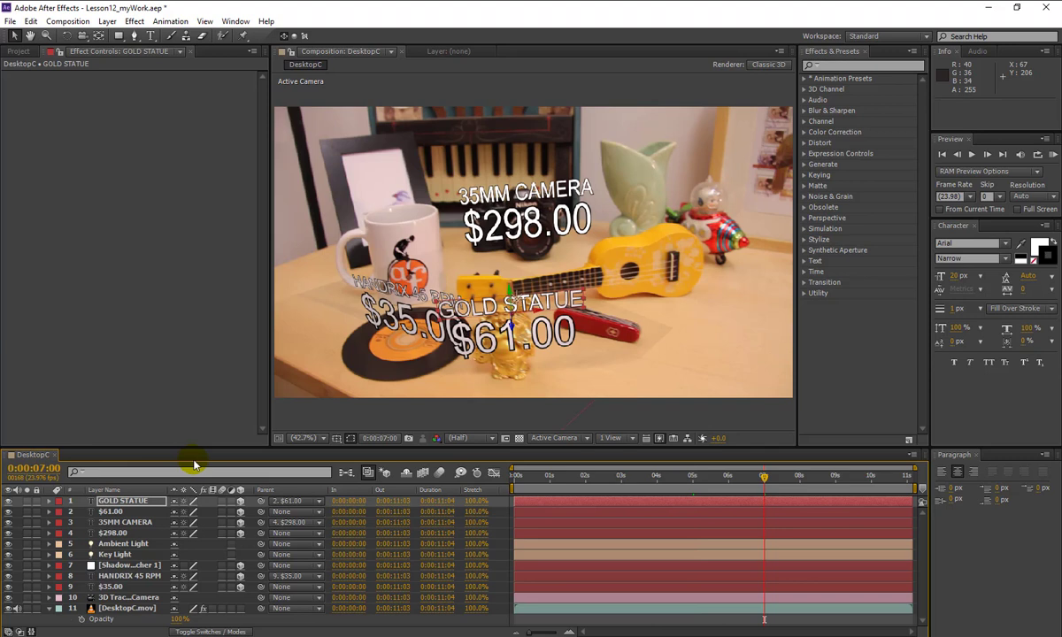
click(121, 611)
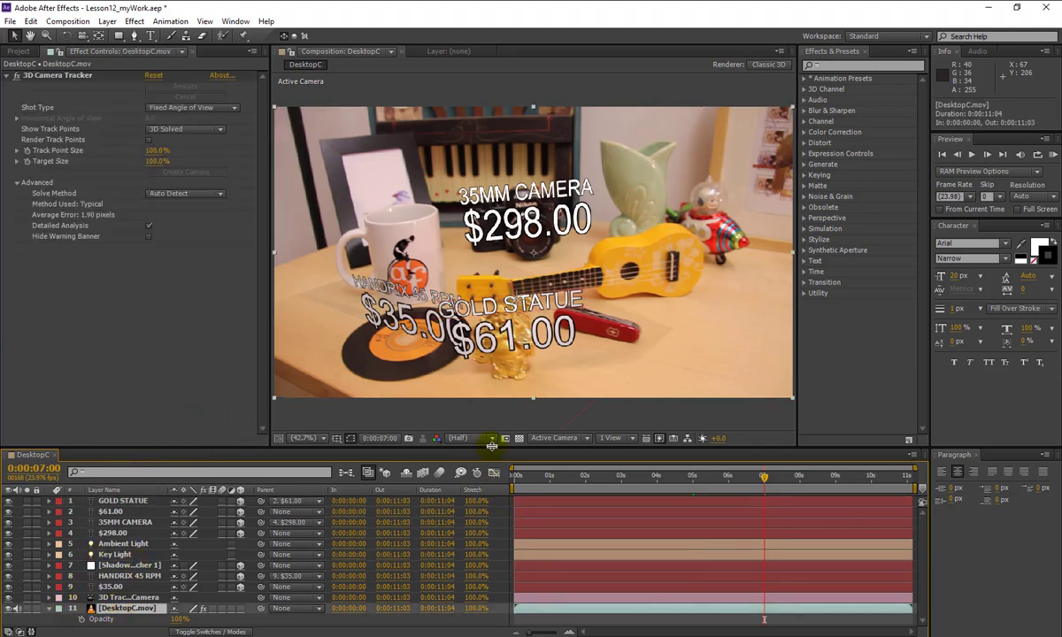
drag(494, 447, 493, 387)
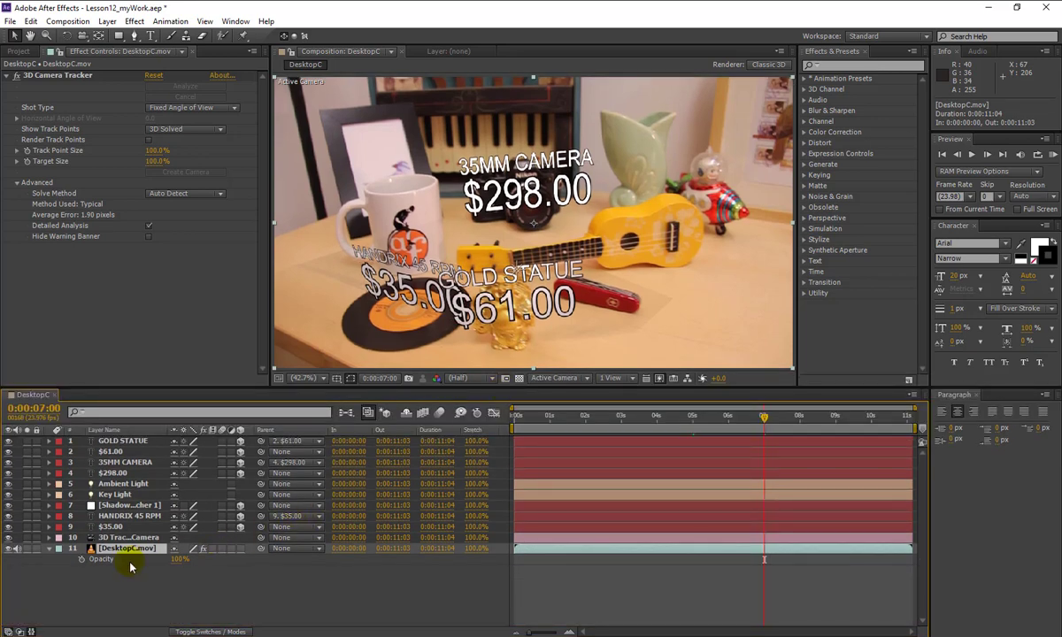
click(50, 550)
click(49, 550)
scroll(85, 568, down, 1)
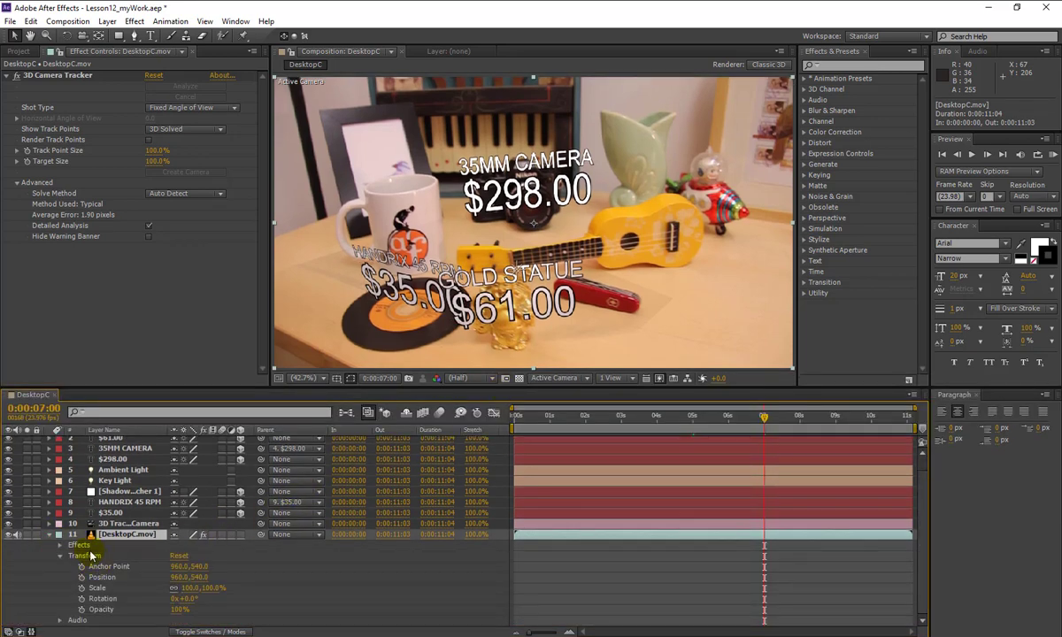
click(61, 557)
click(61, 560)
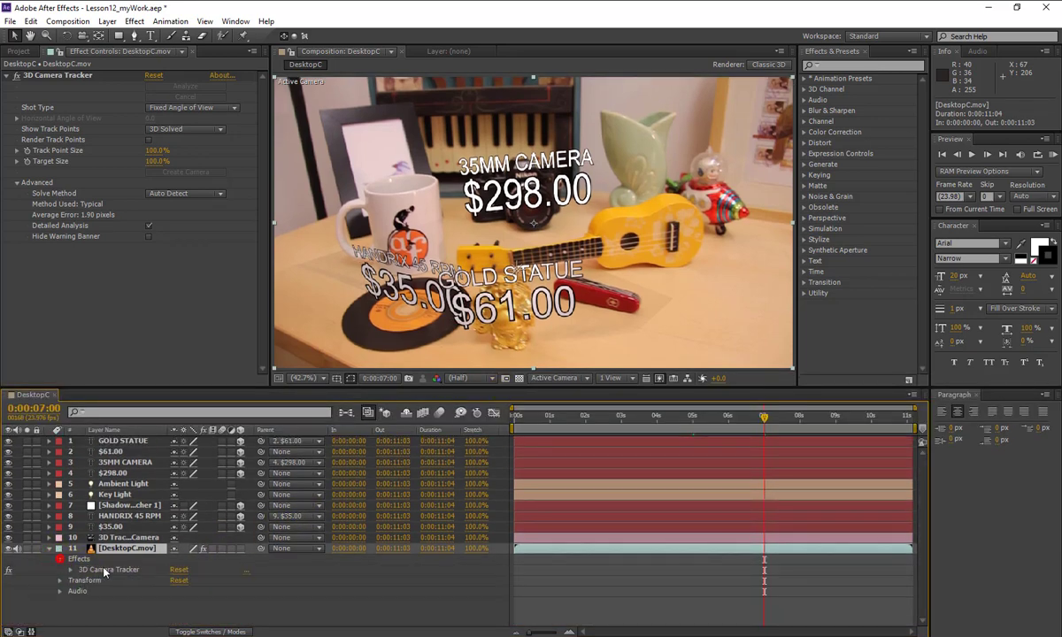
click(103, 569)
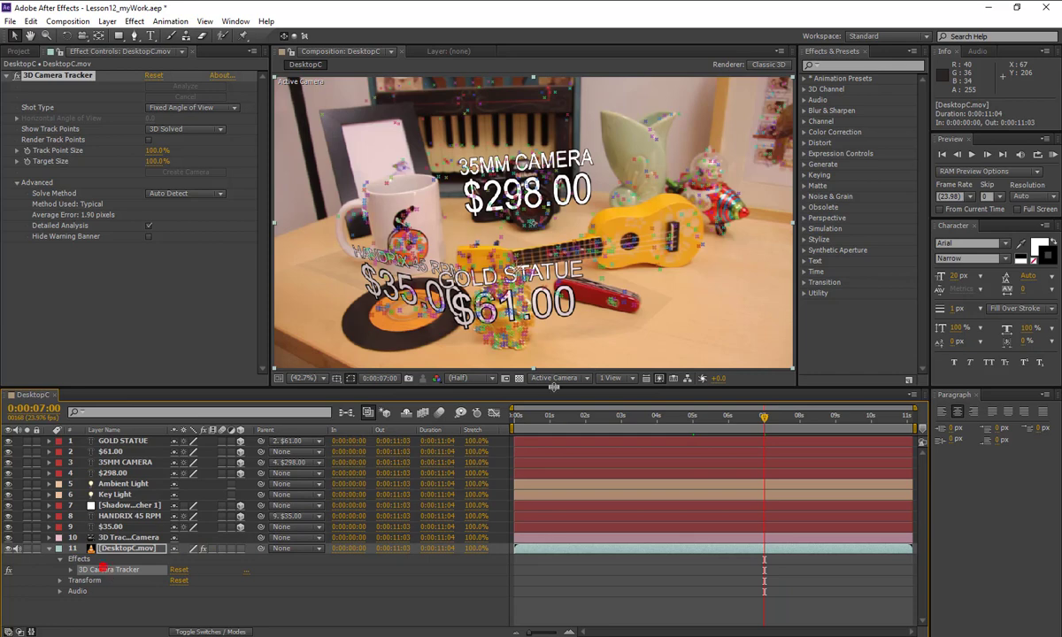
- Create a text layer from the track points on the red pocket knife and activate the Type tool
click(598, 301)
right_click(604, 297)
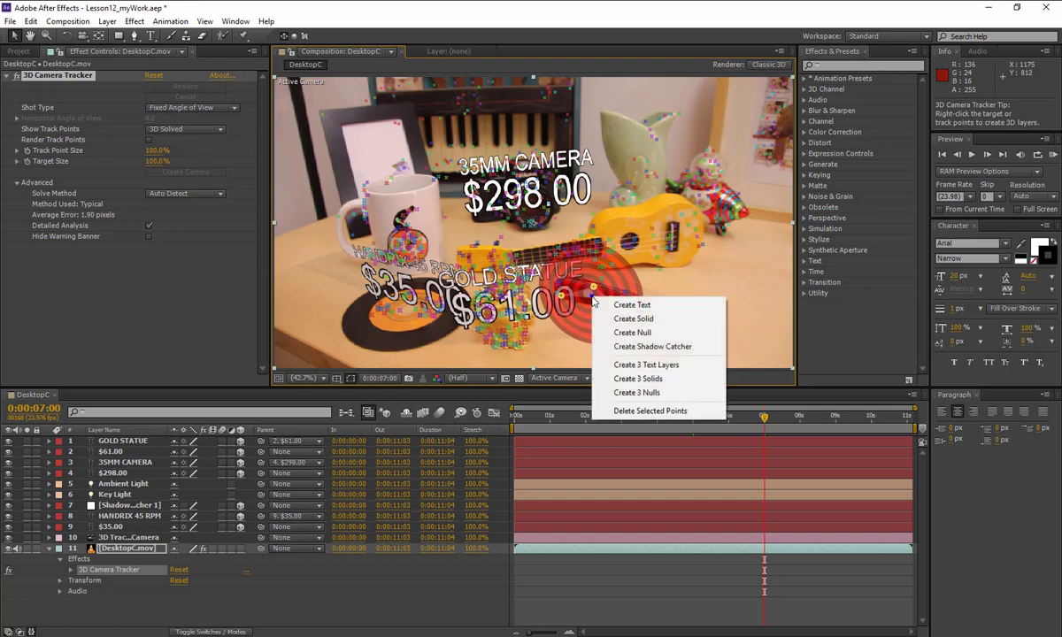
click(606, 306)
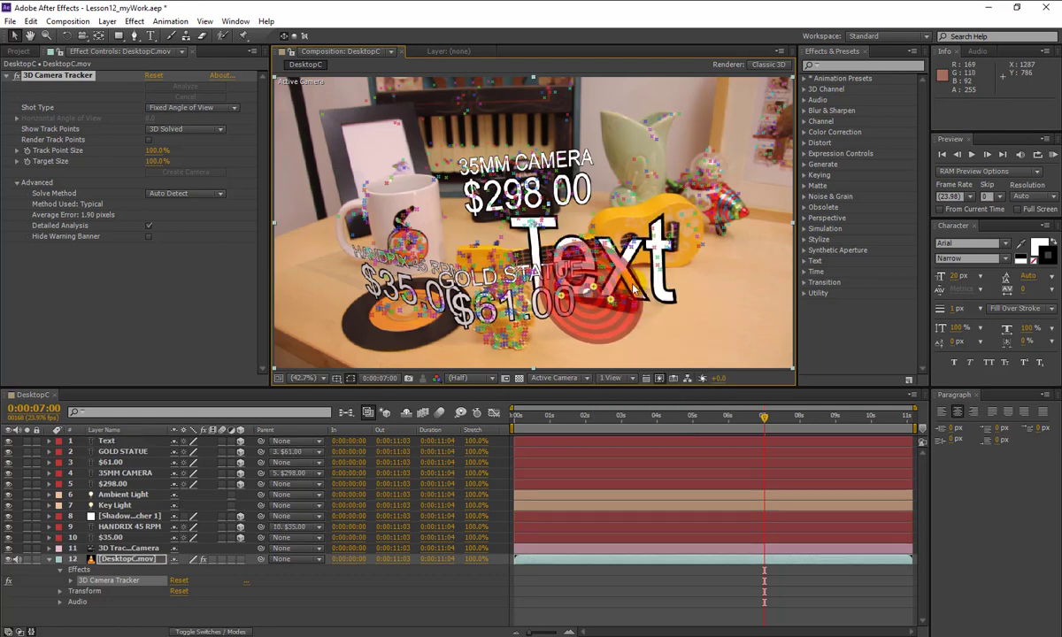
click(151, 35)
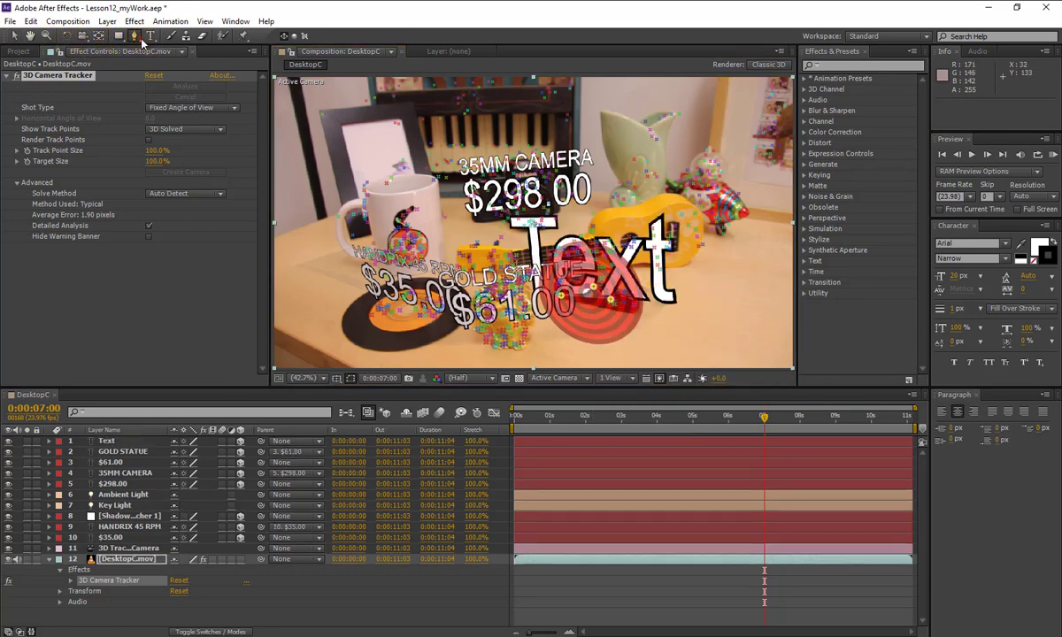
- Change the placeholder text of the new layer on the pocket knife to $75.00
click(611, 261)
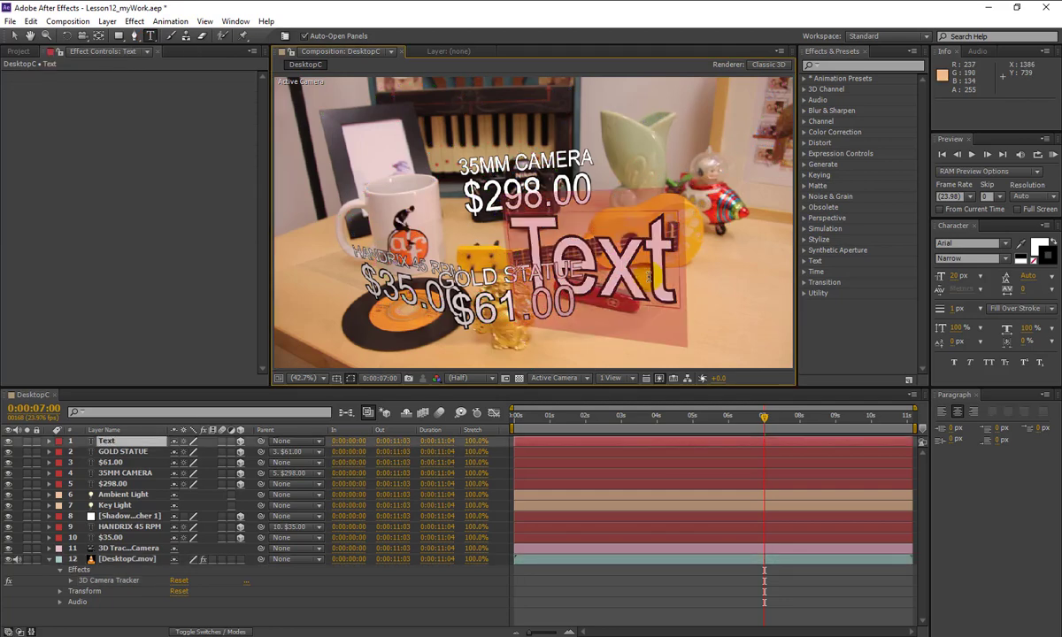
double_click(649, 277)
text($)
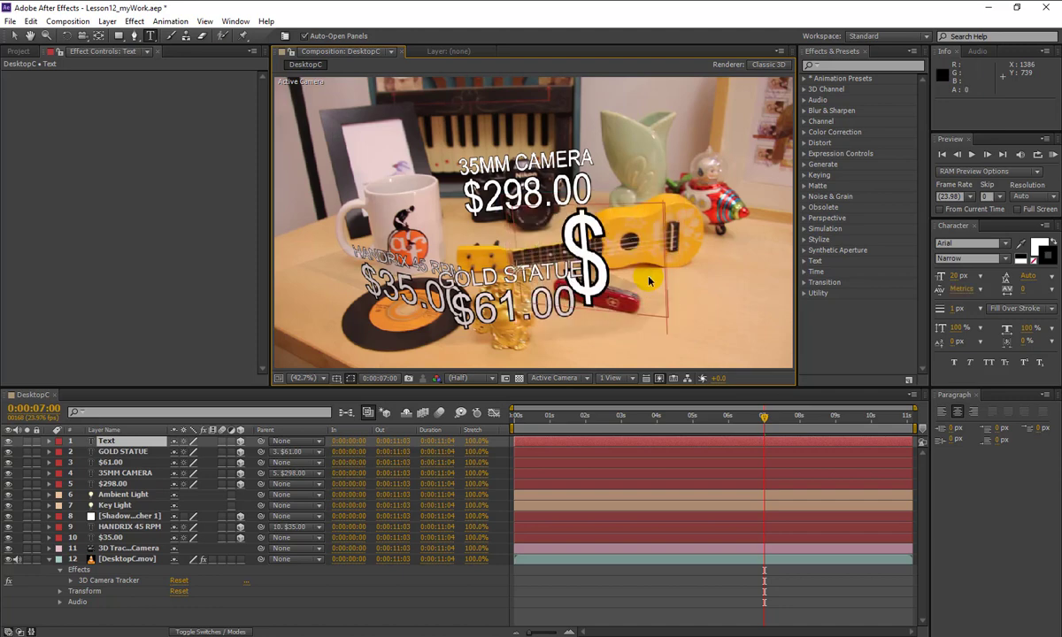
text(75.00)
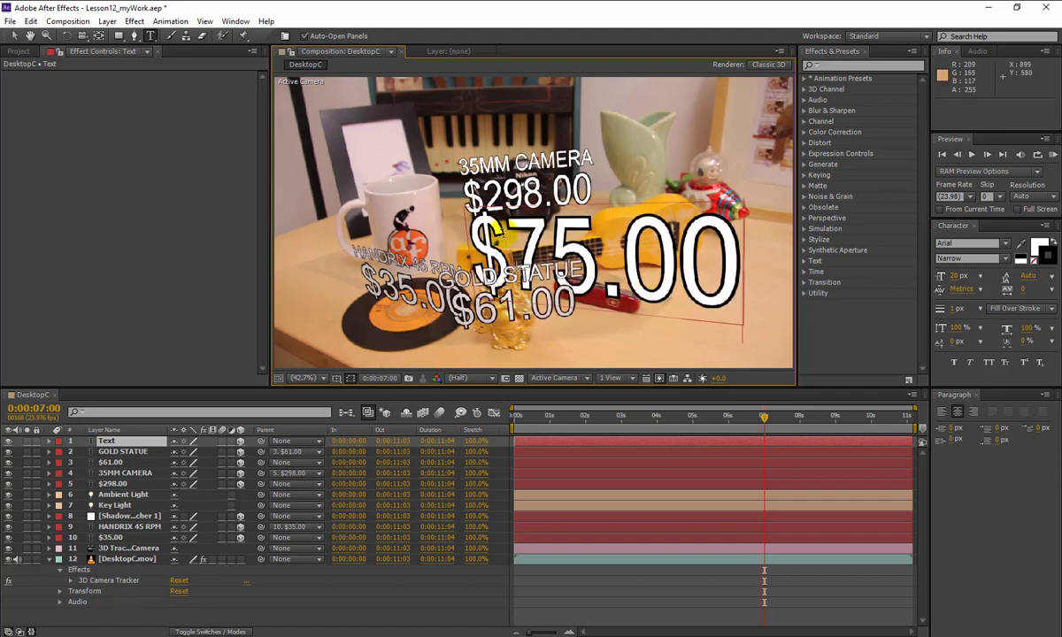
- Set the Orientation of the $75.00 text layer to 20.7°, 20.2°, 353.4°
click(120, 442)
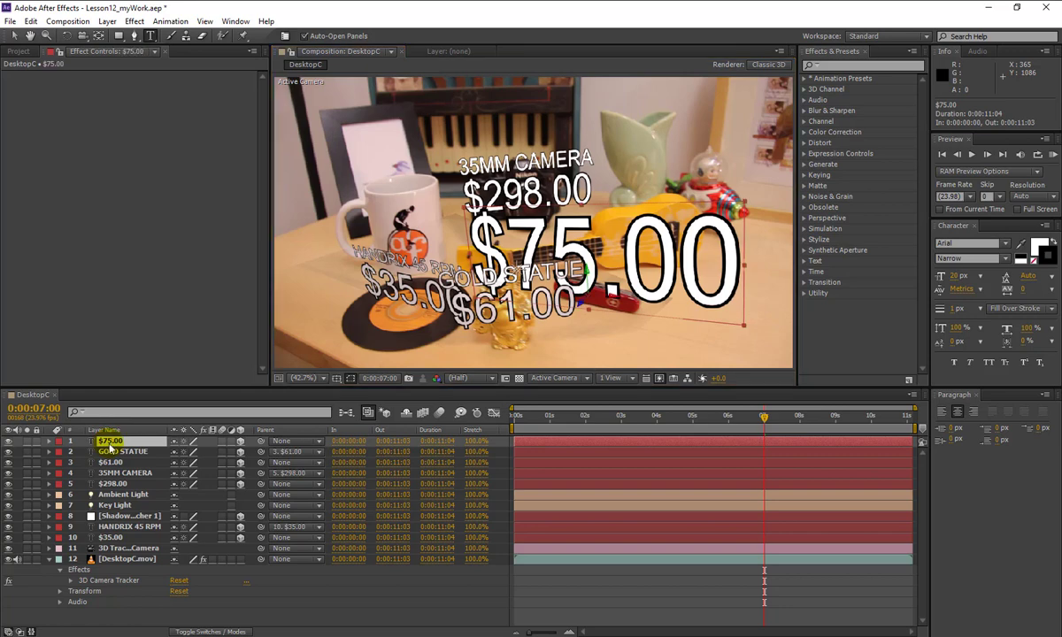
key(r)
click(182, 453)
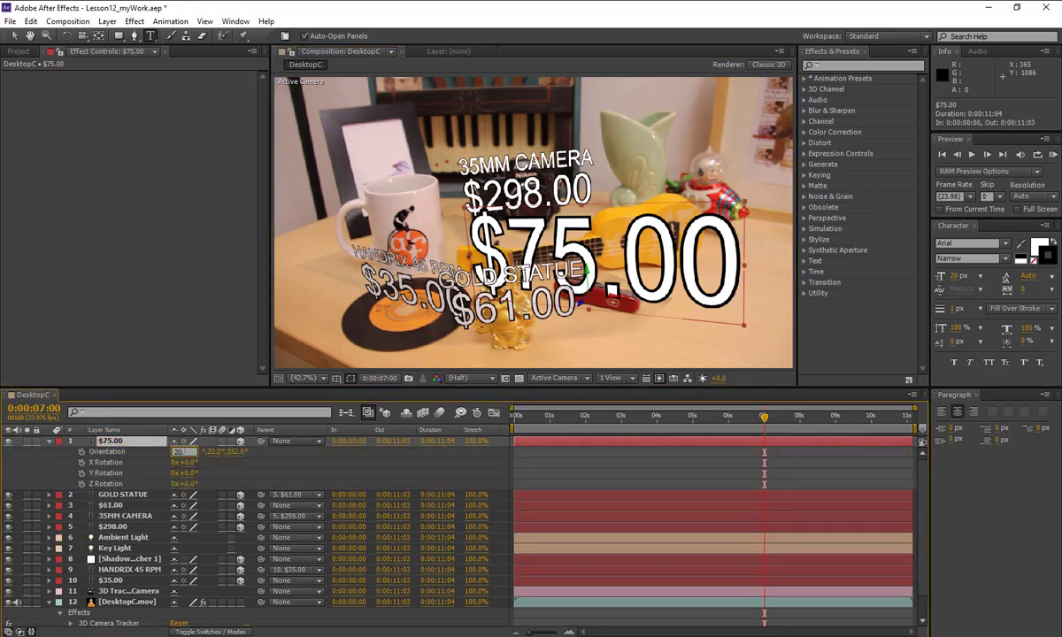
text(20.7)
key(Tab)
text(20.2)
key(Tab)
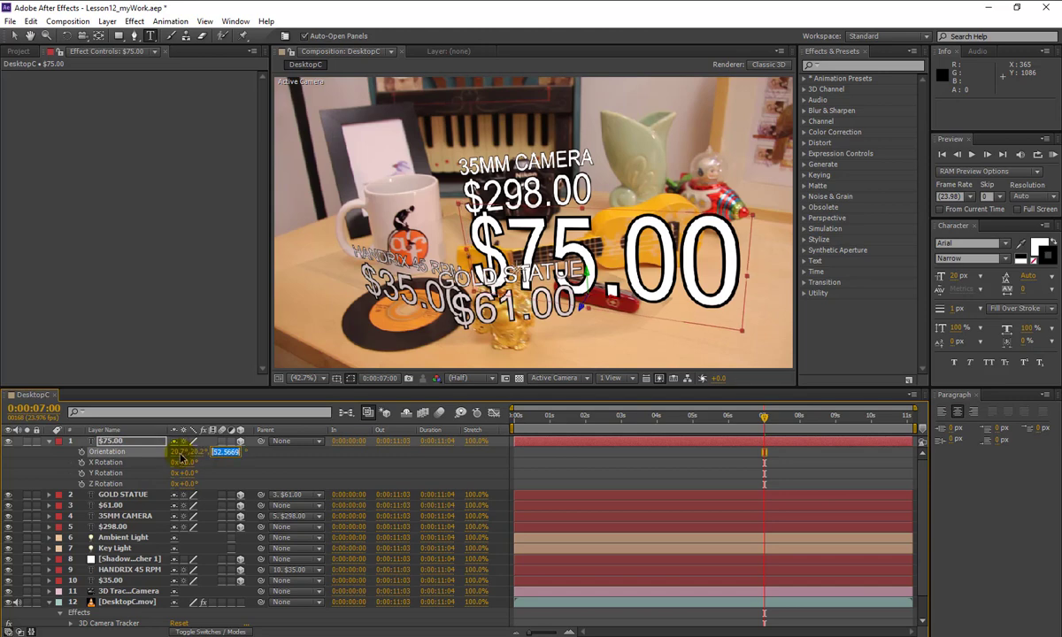
text(353.)
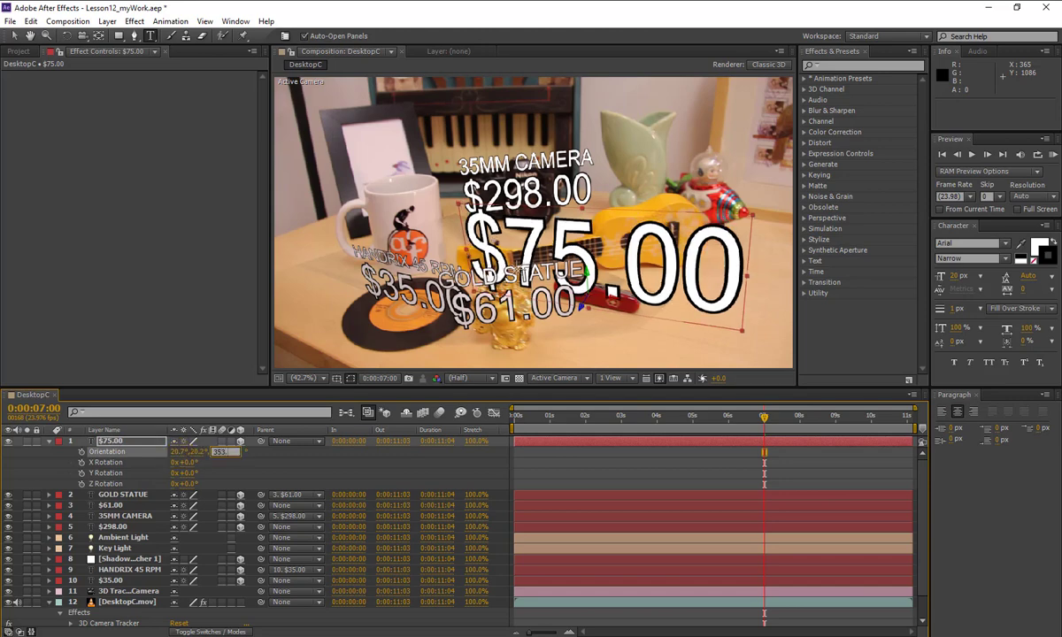
text(4)
key(Return)
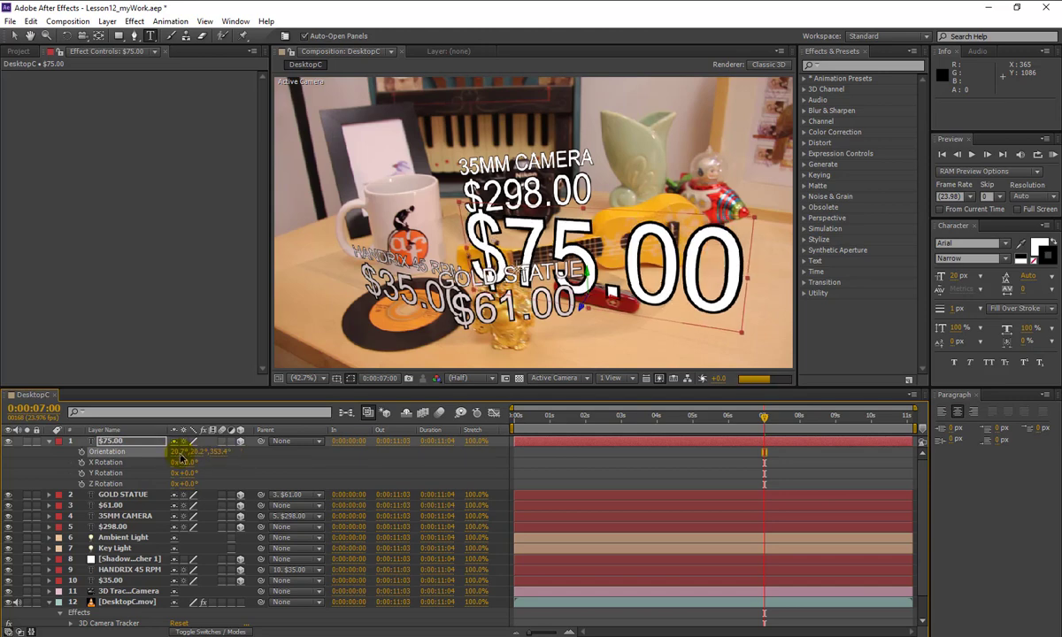
- Set the Scale of the $75.00 text layer to 2500%
click(121, 442)
key(s)
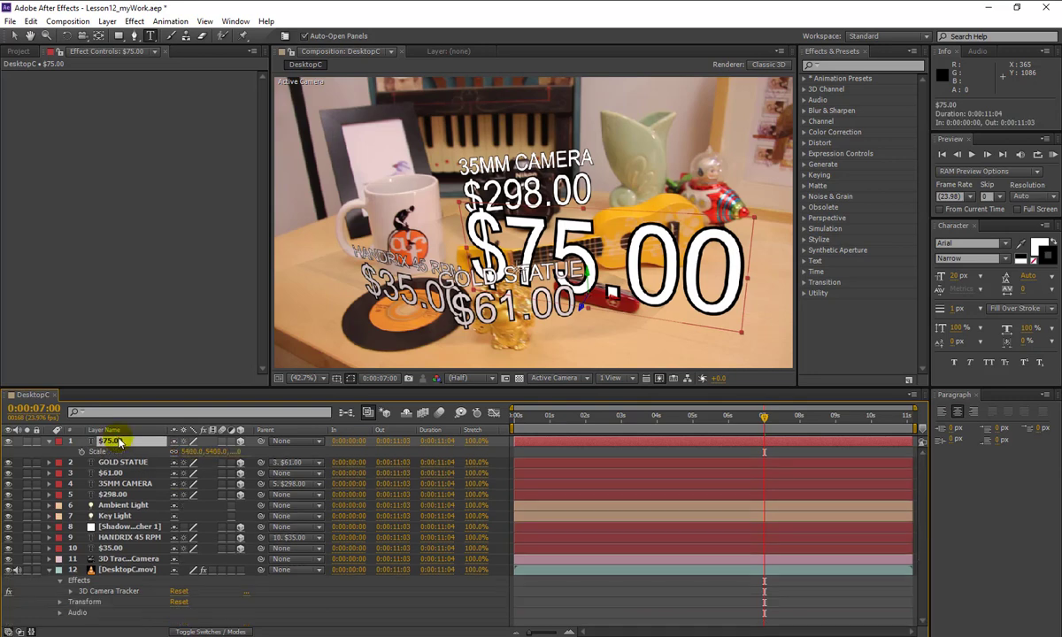
click(189, 452)
text(2)
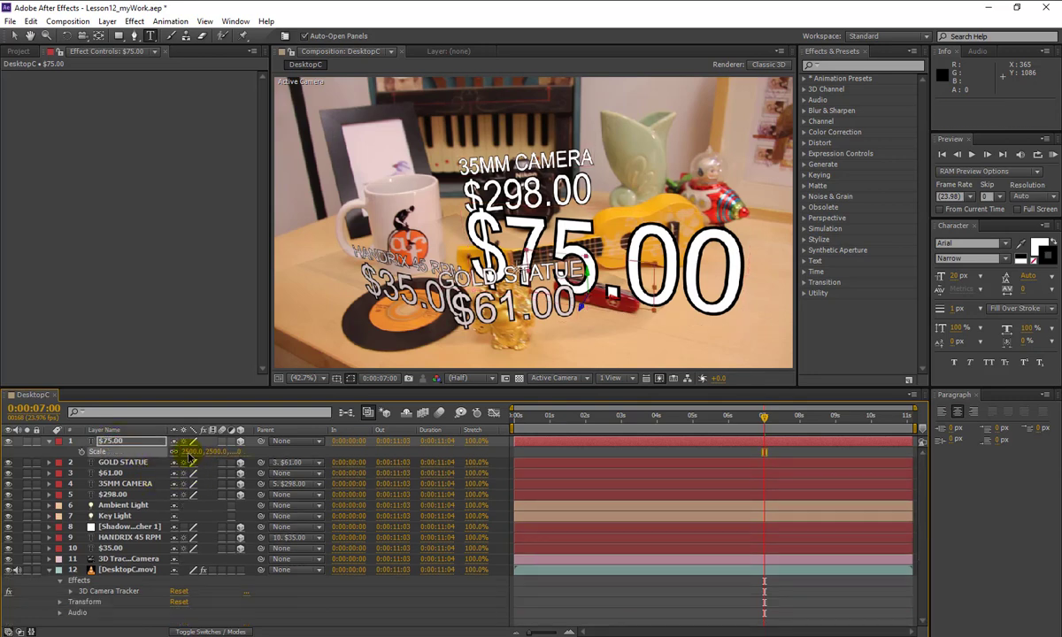
key(Return)
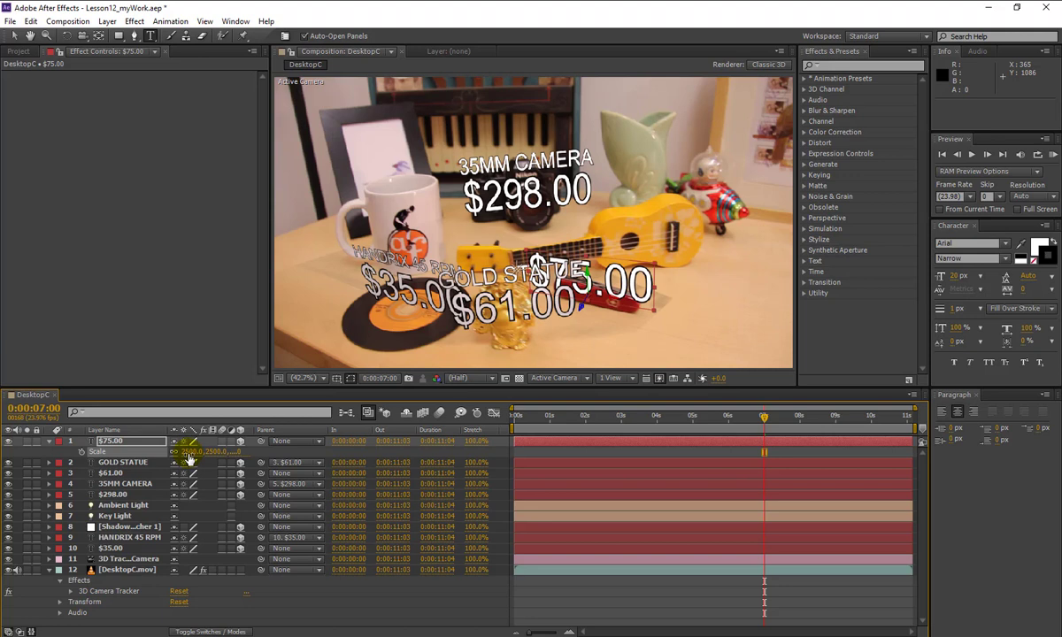
- Duplicate the $75.00 text layer and parent the copy to the original $75.00 layer
click(49, 441)
key(ctrl+d)
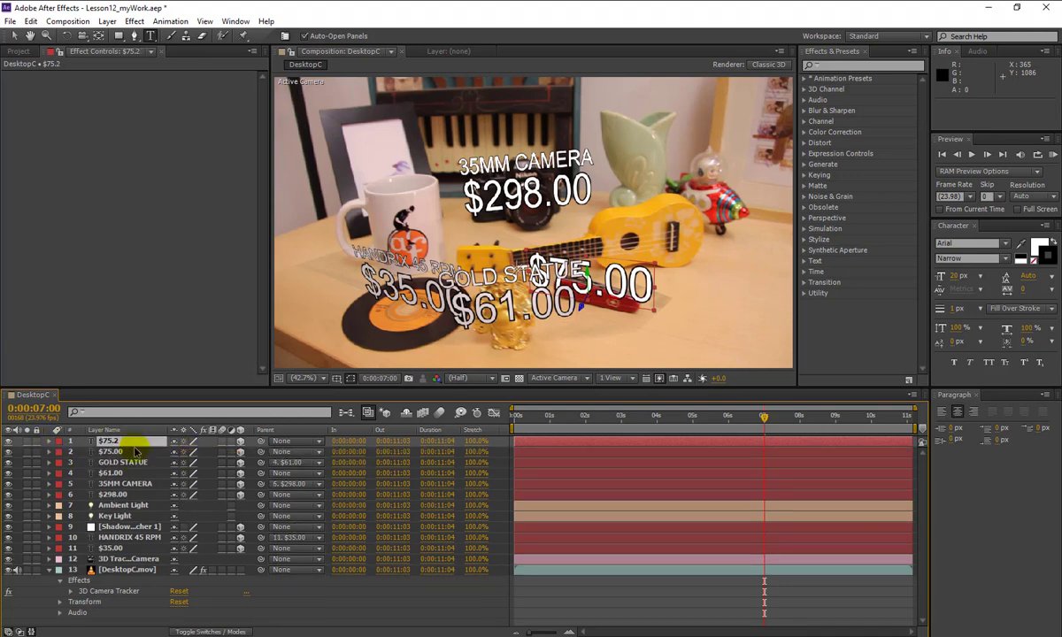
drag(260, 441, 146, 454)
- Position the duplicated $75.00 text above the original price and set its Scale to 50%
key(p)
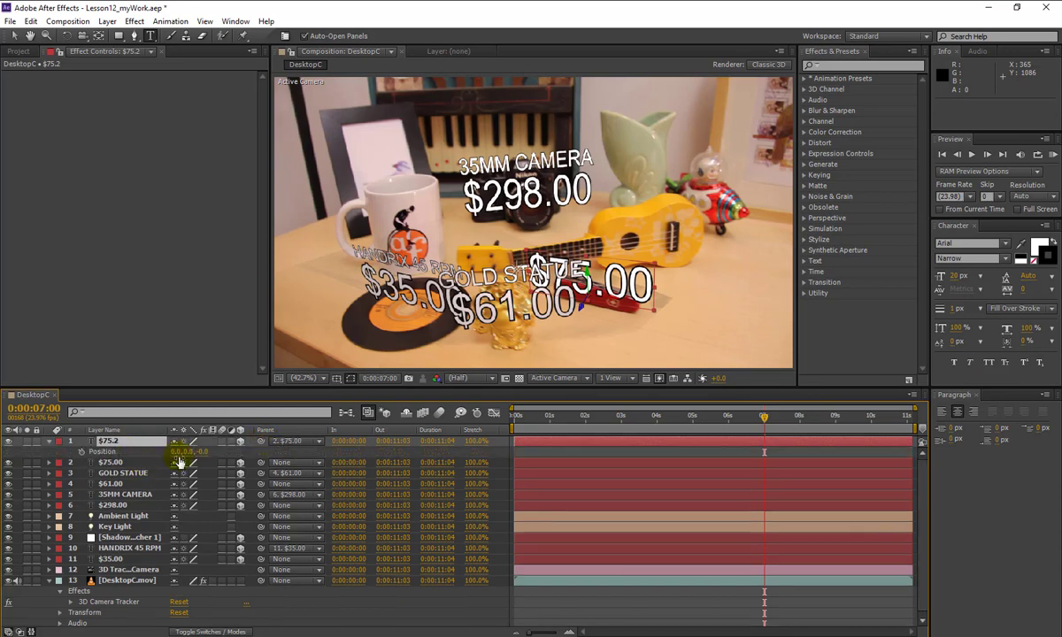
key(s)
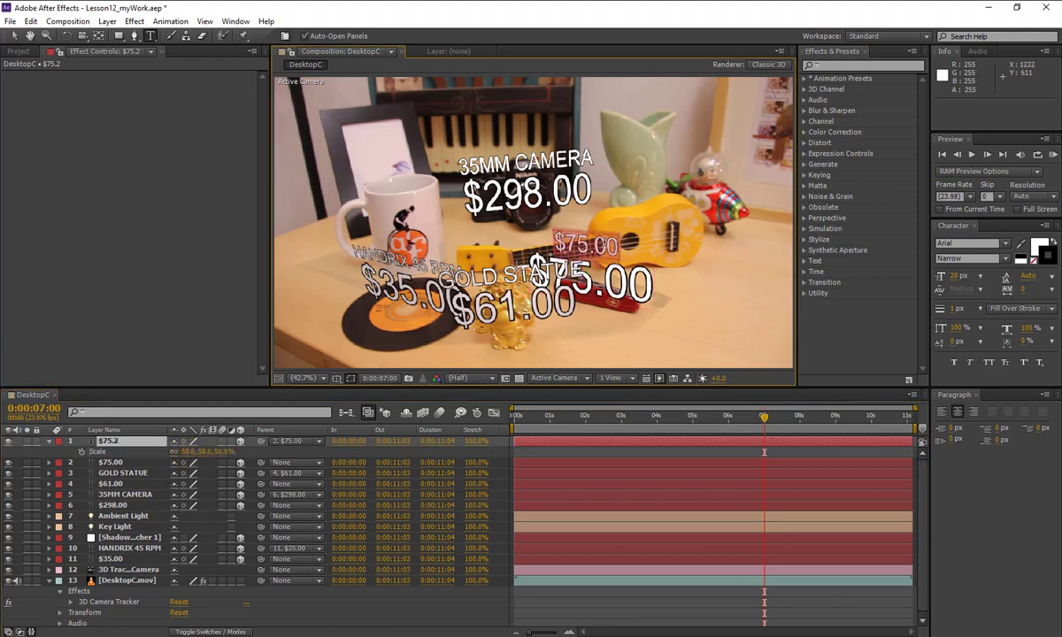
- Change the text of the duplicated $75.00 layer to POCKET KNIFE, return to the Selection tool and collapse the layer's properties
click(605, 245)
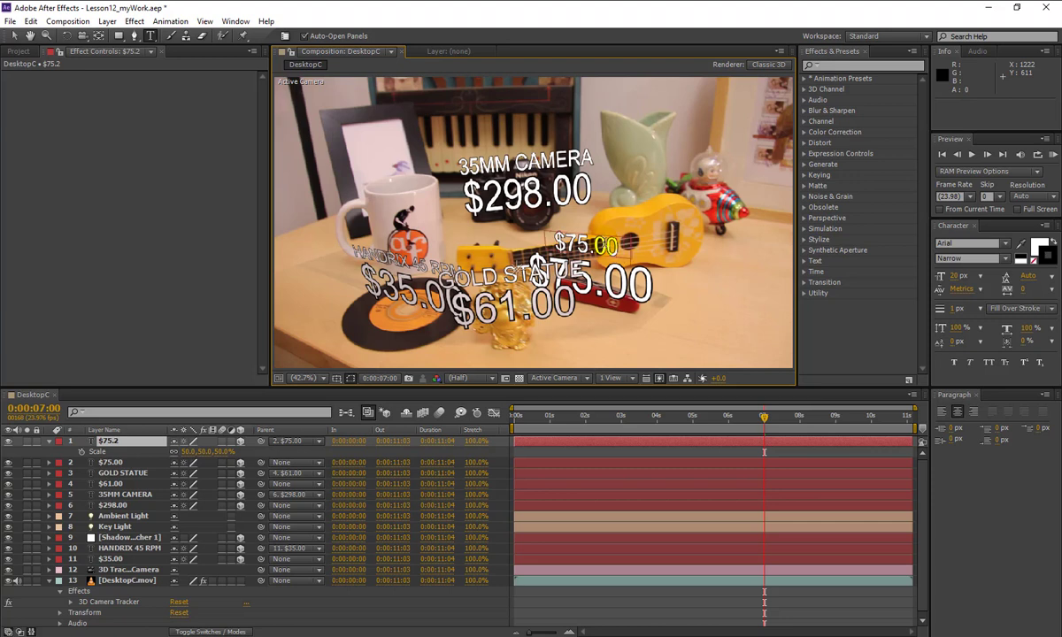
text(POCKET)
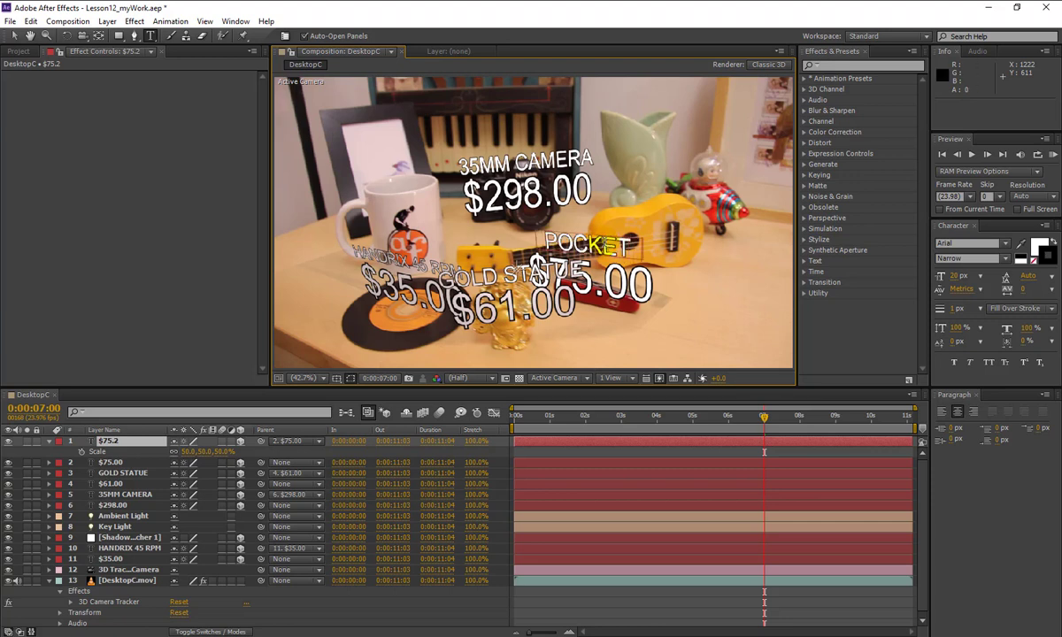
text( KNIFE)
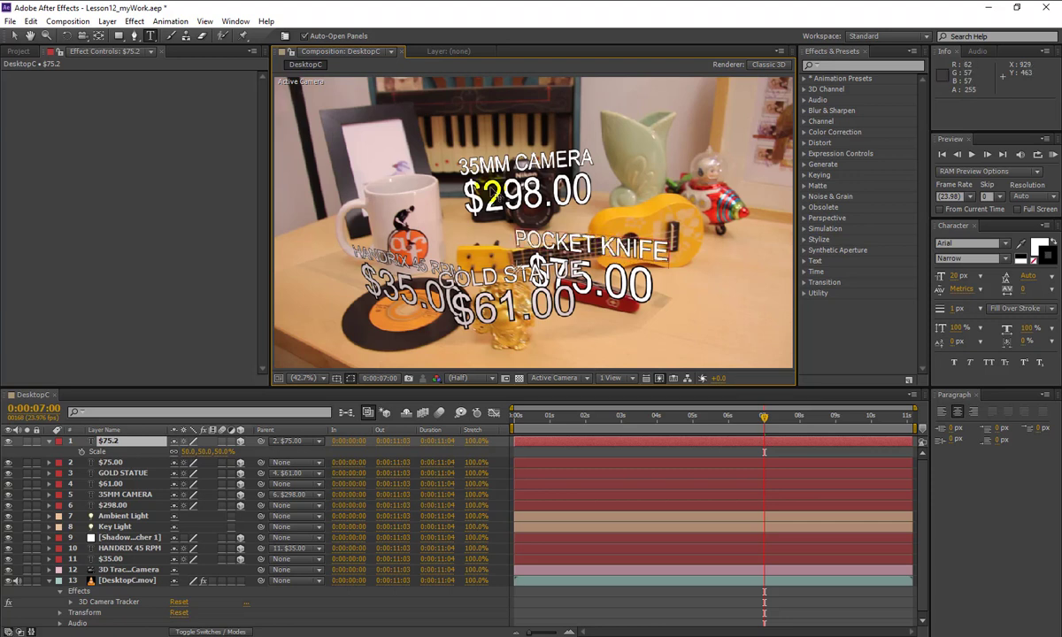
click(13, 35)
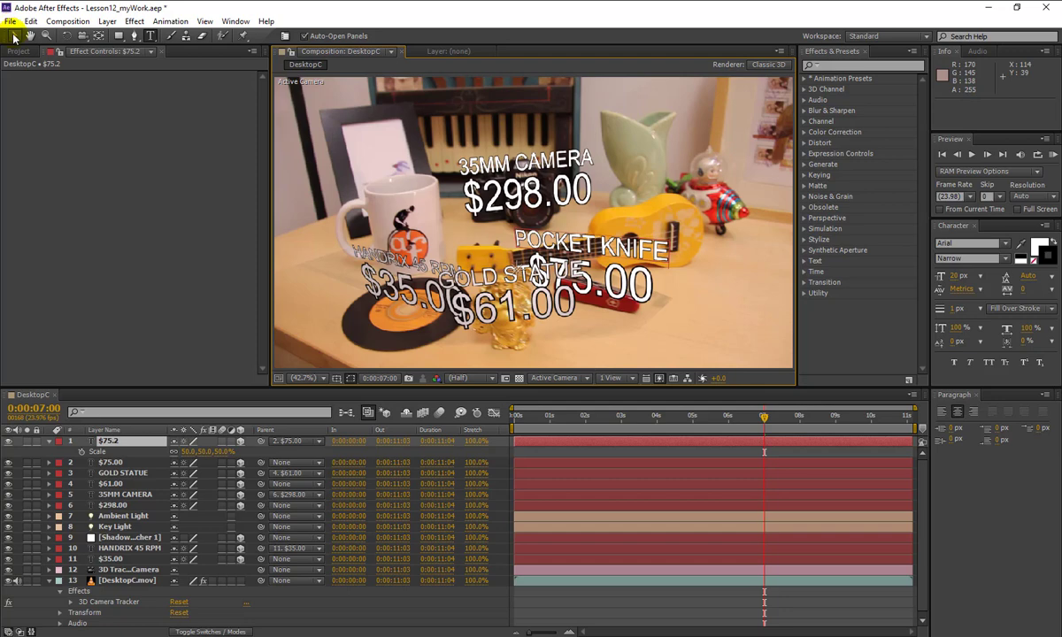
click(49, 441)
- Move the current time to 0:00:09:00 and save the project
click(45, 407)
text(900)
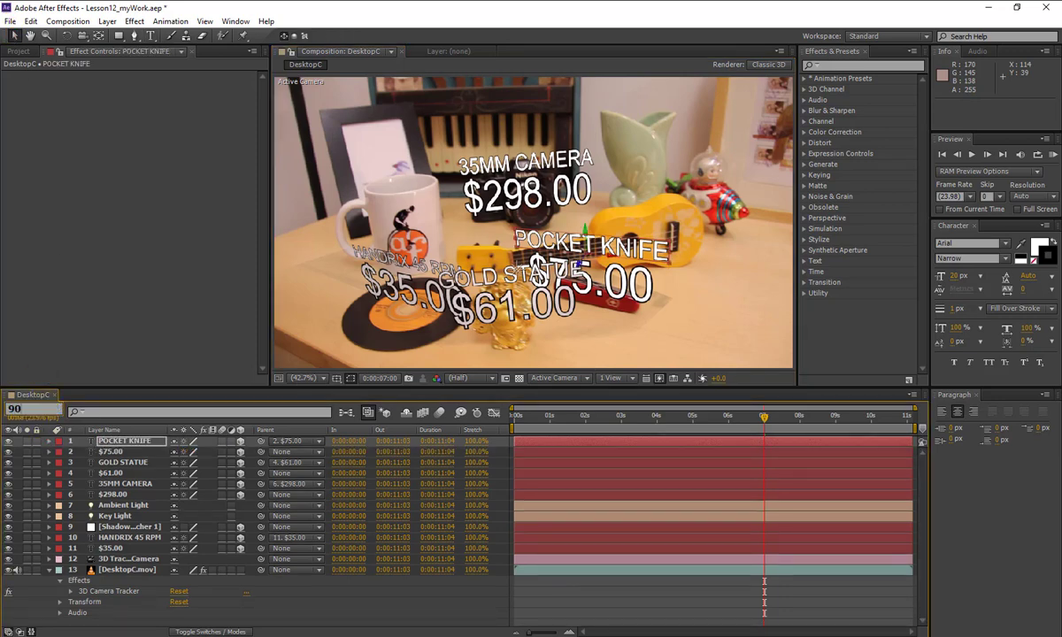
key(Return)
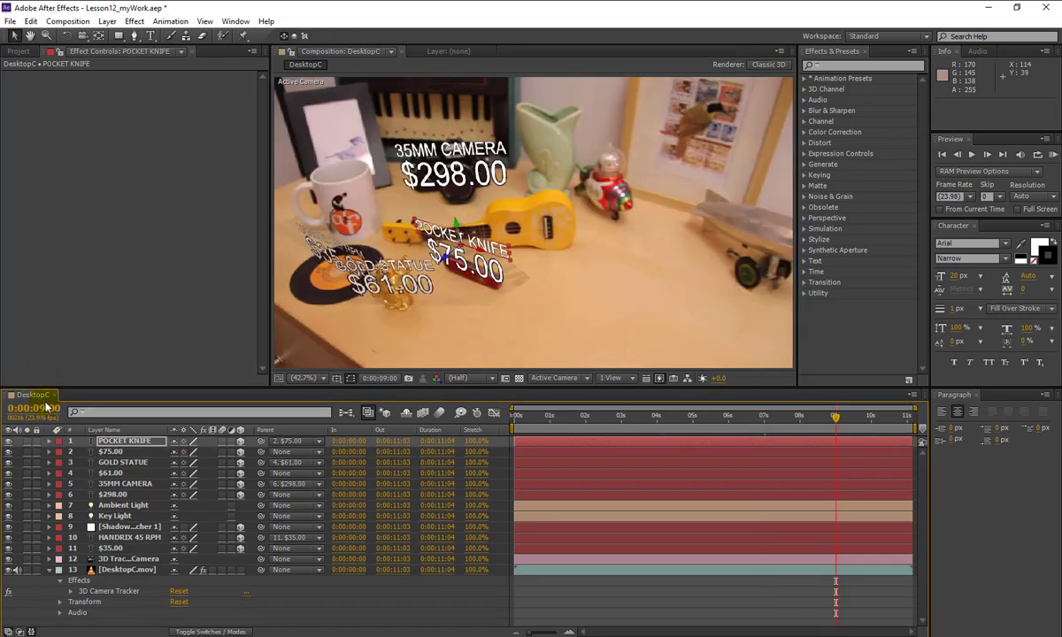
key(ctrl+s)
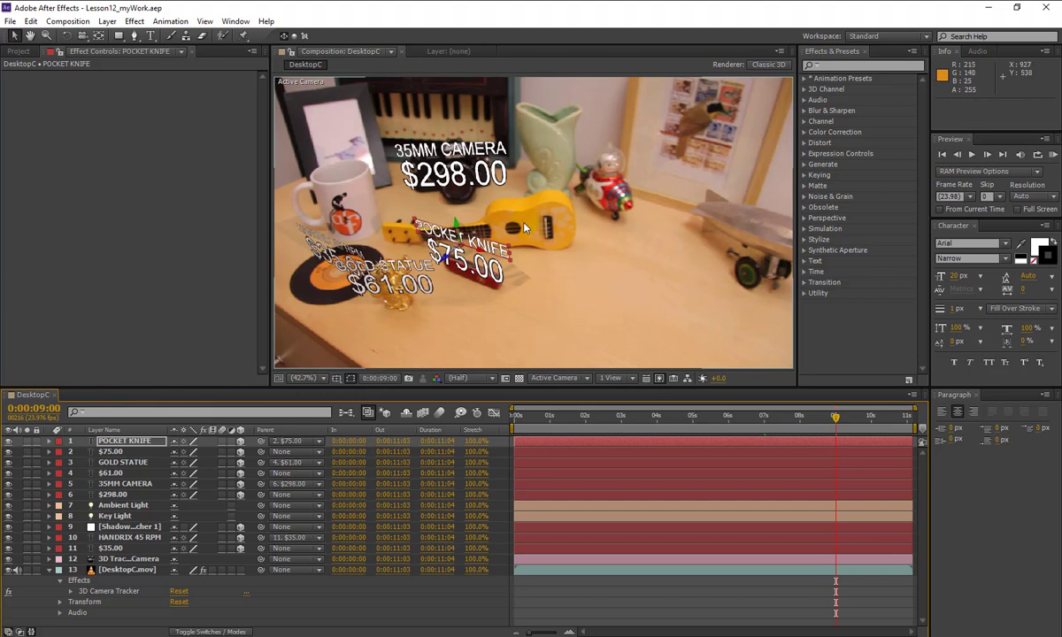
- Activate the 3D Camera Tracker effect of the DesktopC.mov layer and create a text layer from the track points on the yellow ukulele
click(131, 591)
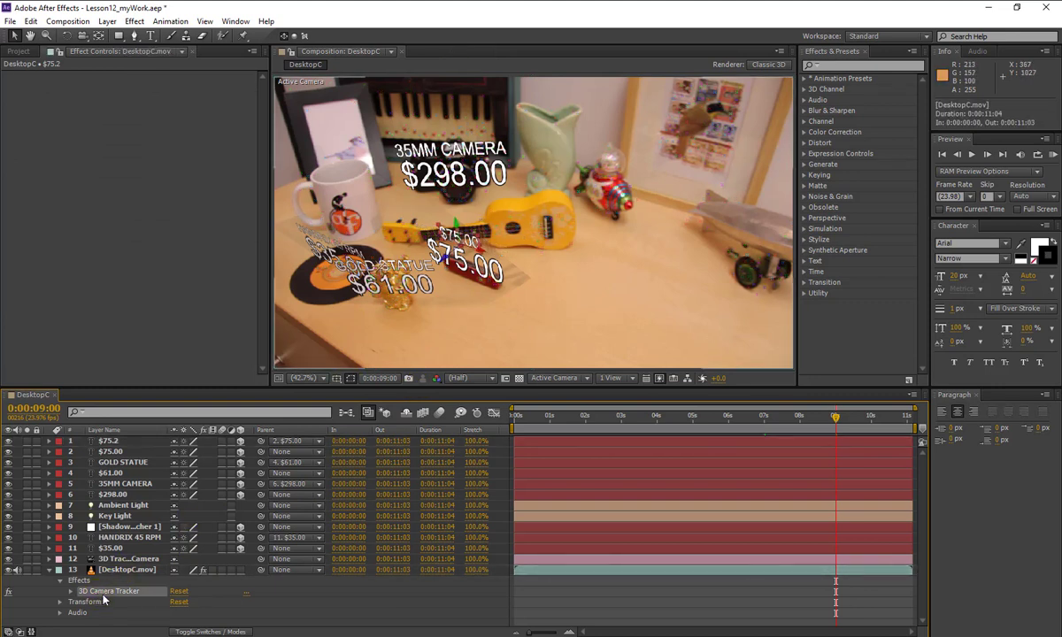
click(103, 595)
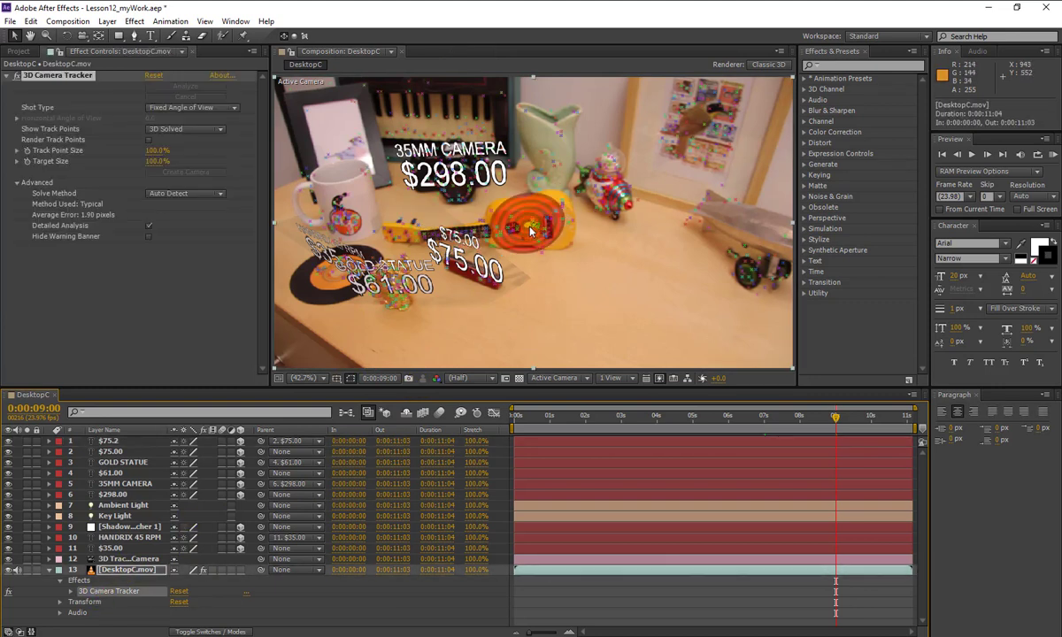
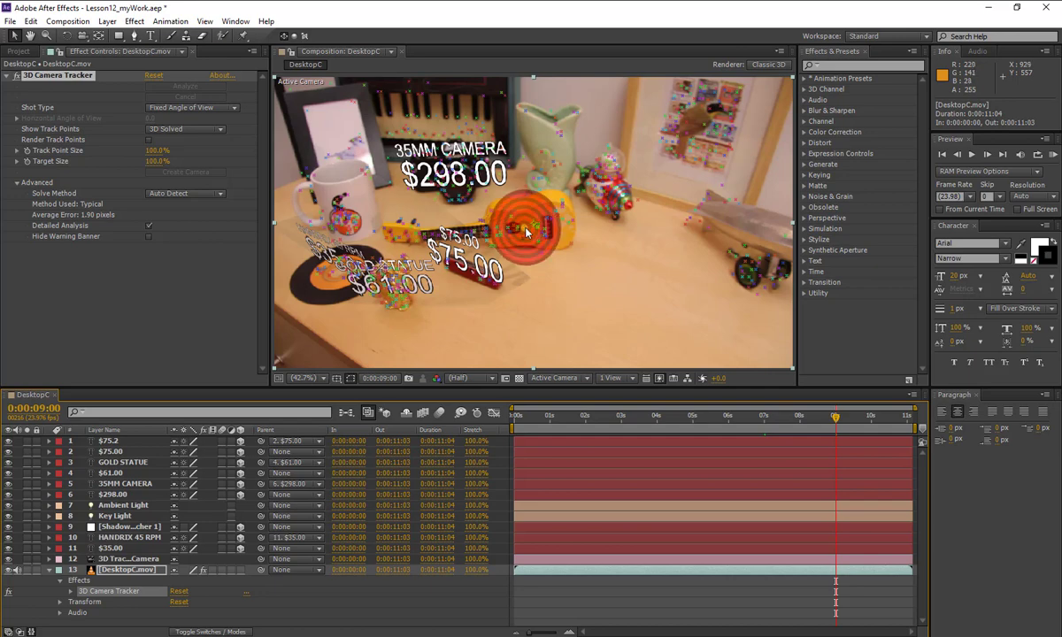
right_click(526, 231)
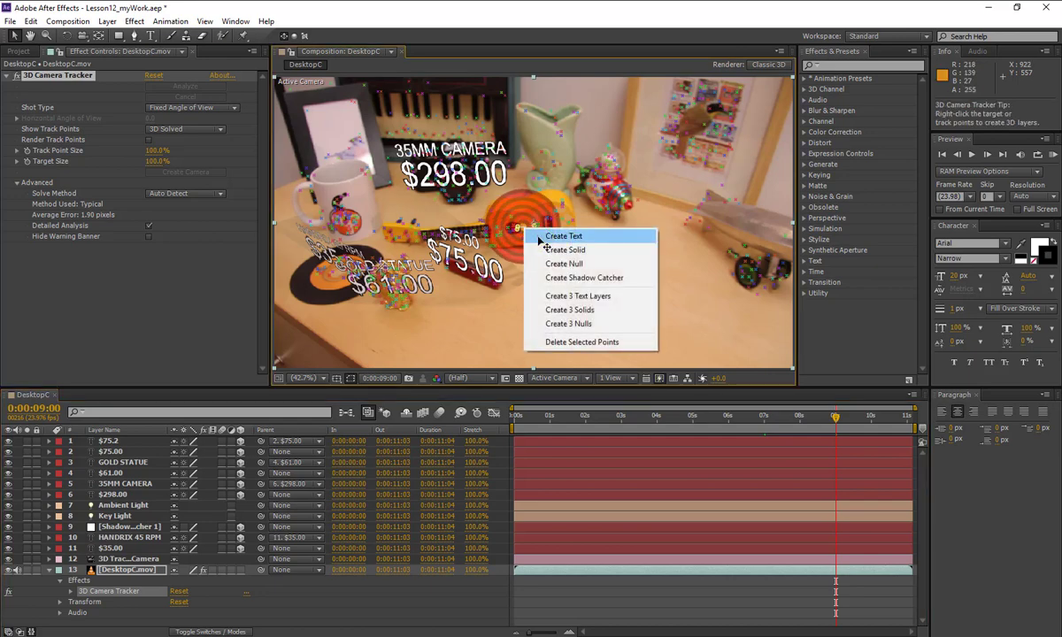
click(539, 238)
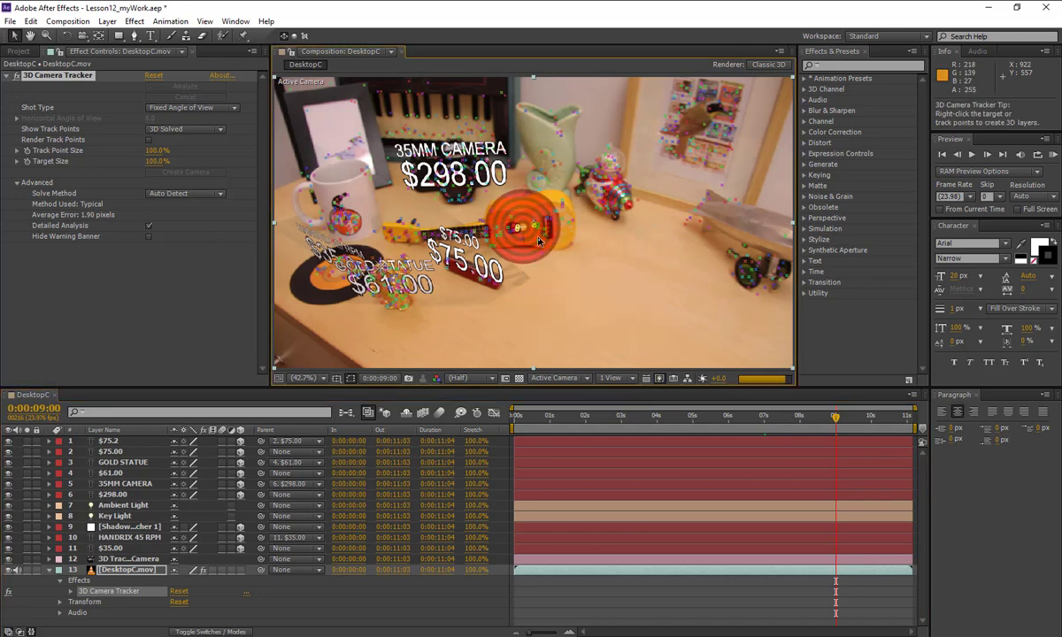
- Change the placeholder text of the new ukulele layer to $500.00 and return to the Selection tool
click(150, 36)
click(478, 186)
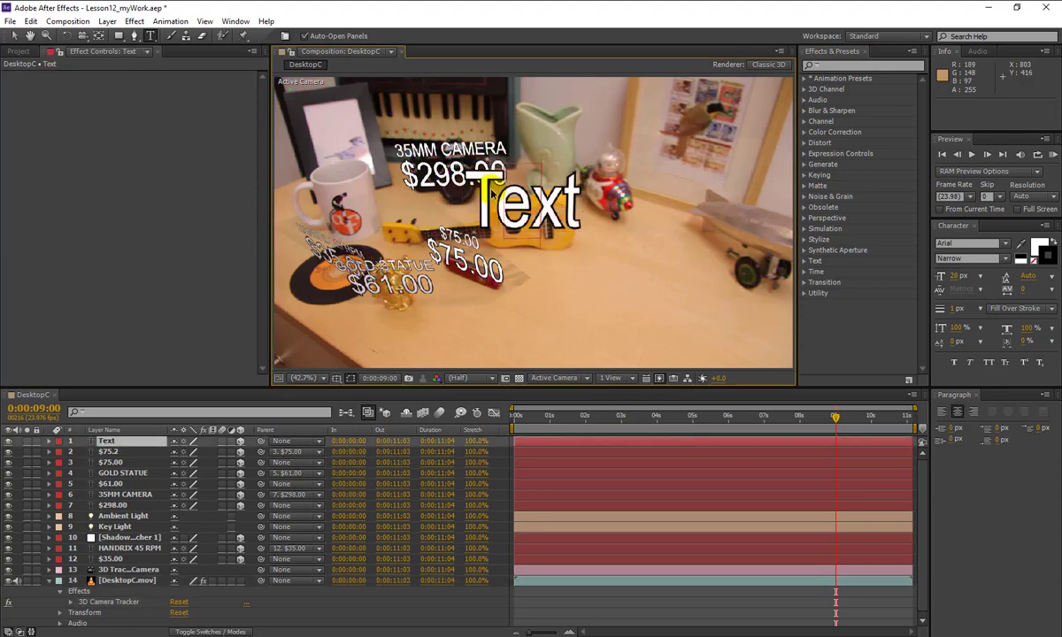
text($)
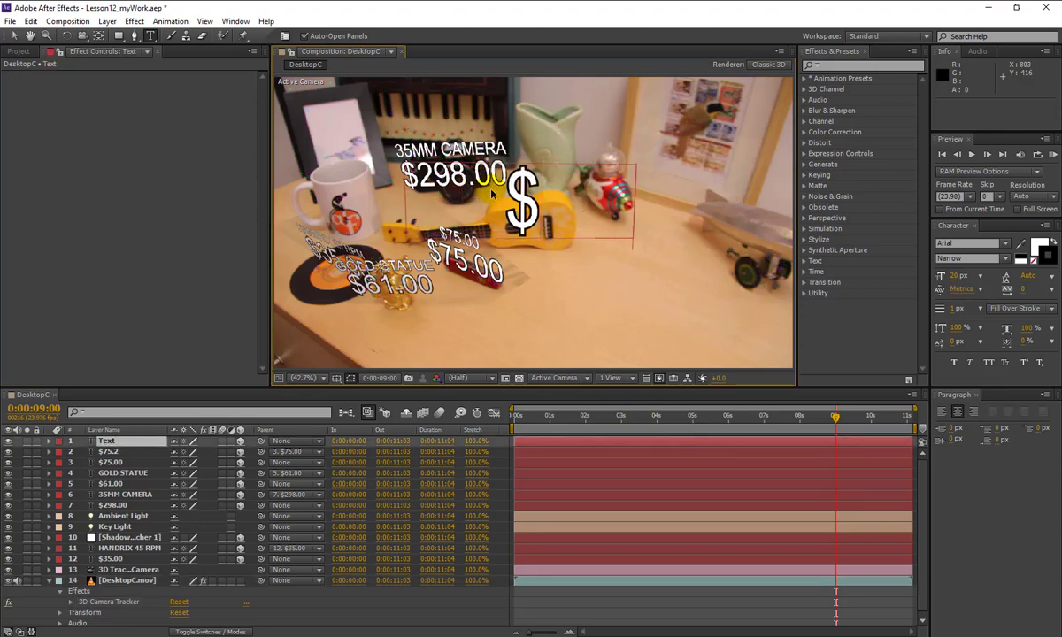
text(500.00)
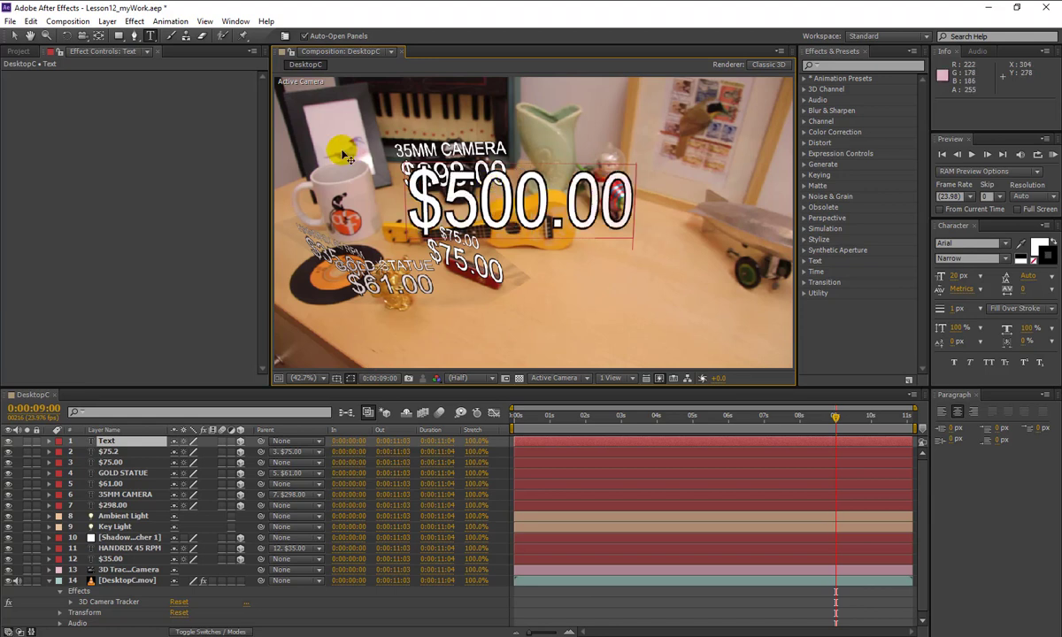
click(13, 35)
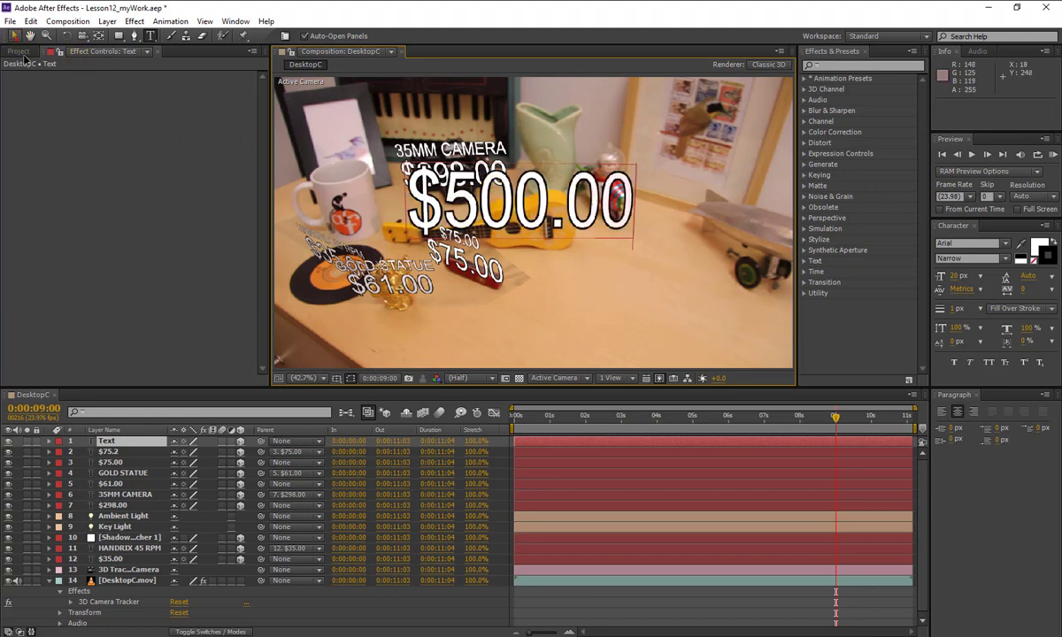
- Set the Orientation of the $500.00 text layer to 1.2°, 349.0°, 352.0°
click(114, 440)
key(r)
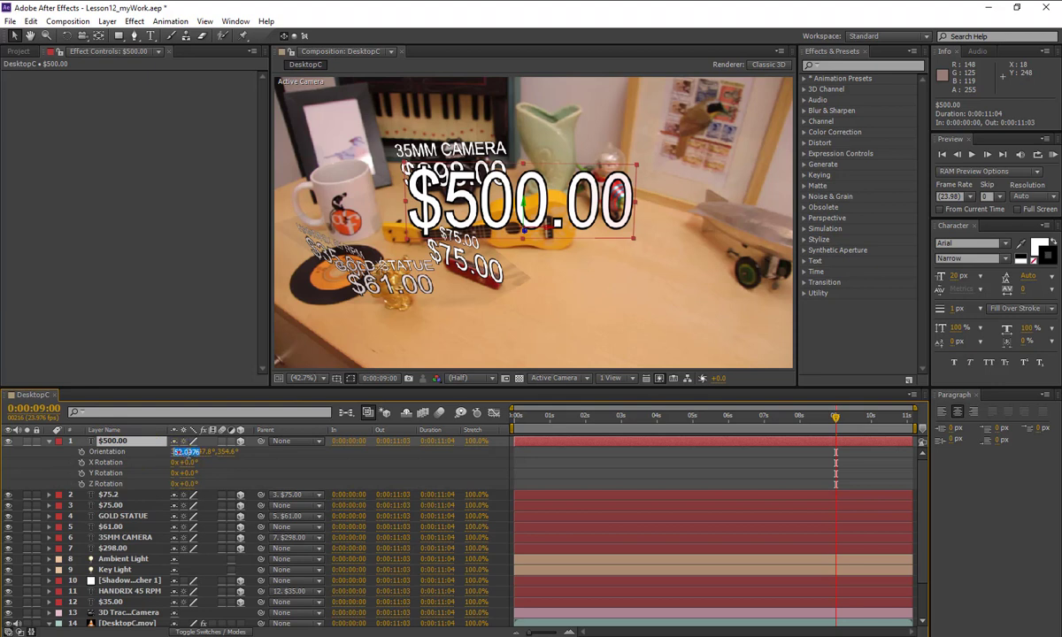
click(180, 452)
text(1.2)
key(Tab)
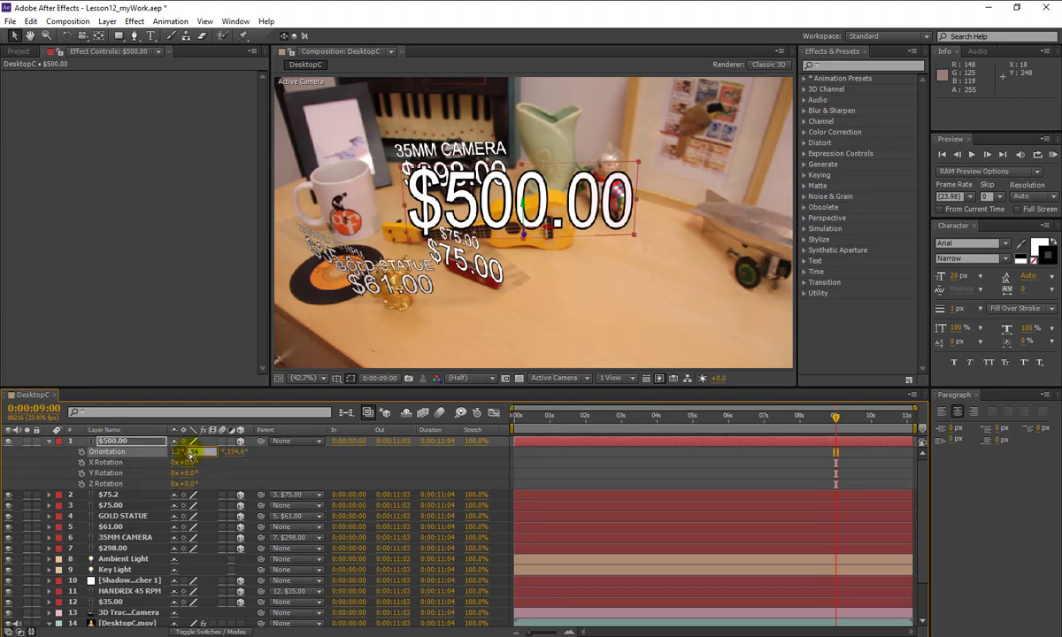
key(Tab)
text(352)
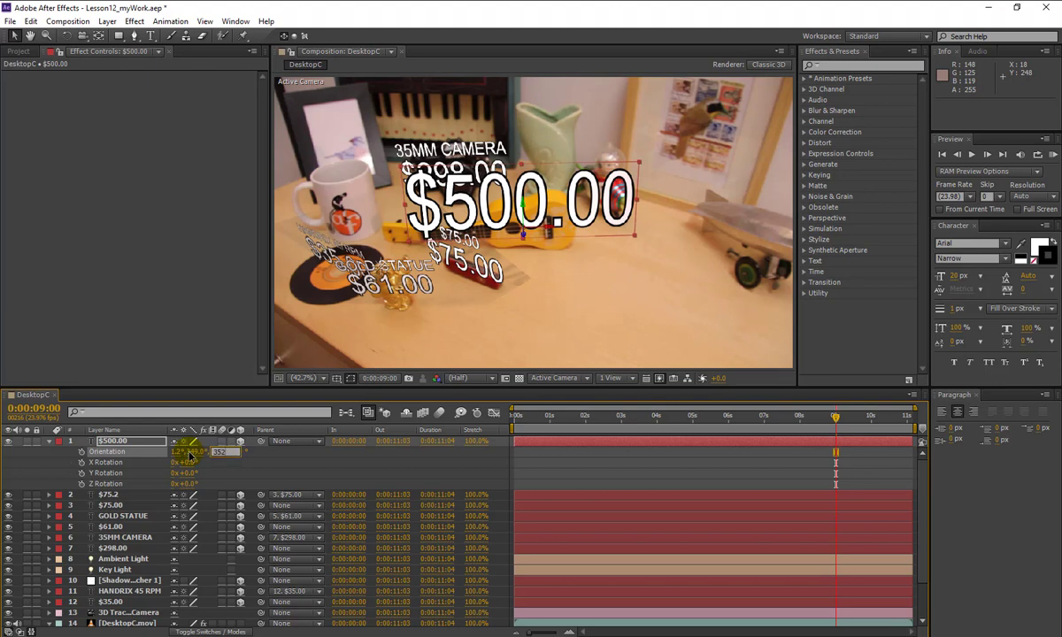
key(Tab)
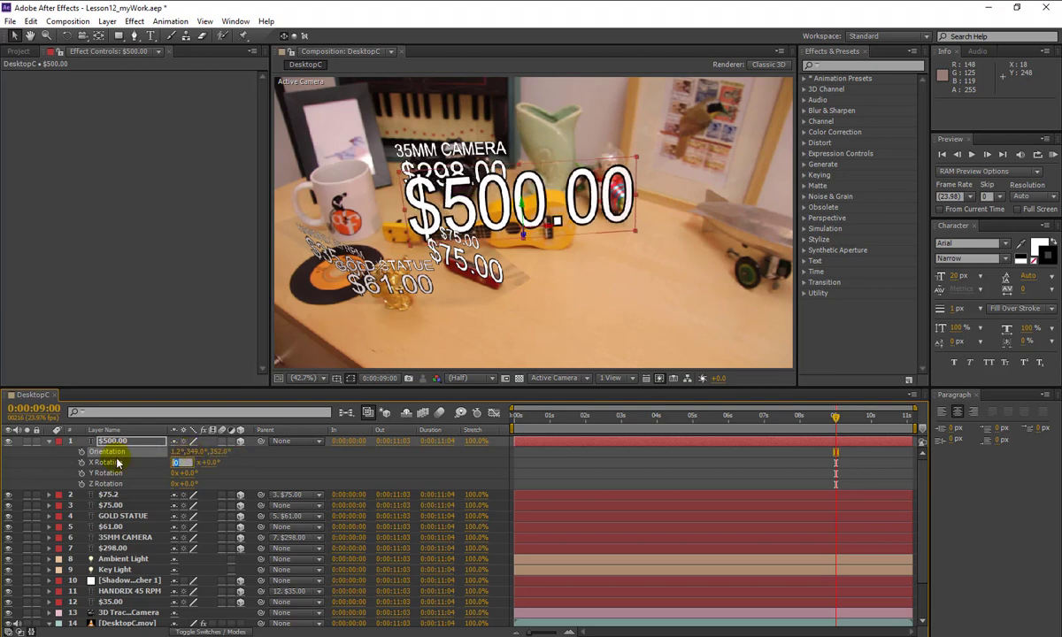
- Set the scale of the $500.00 text layer to 3000%
click(113, 444)
key(s)
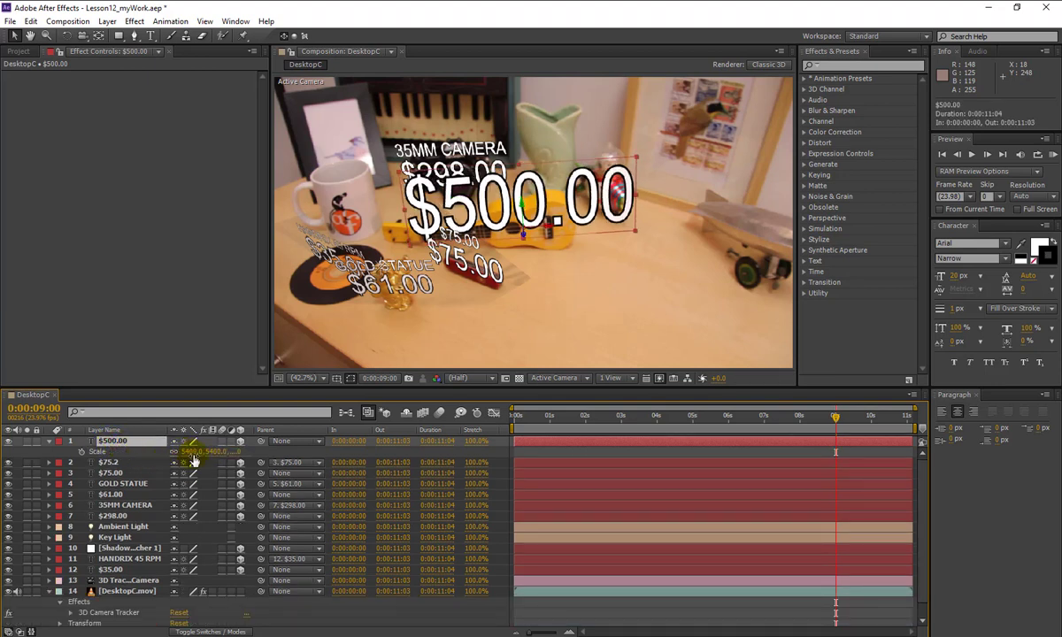
click(194, 452)
text(30)
key(Return)
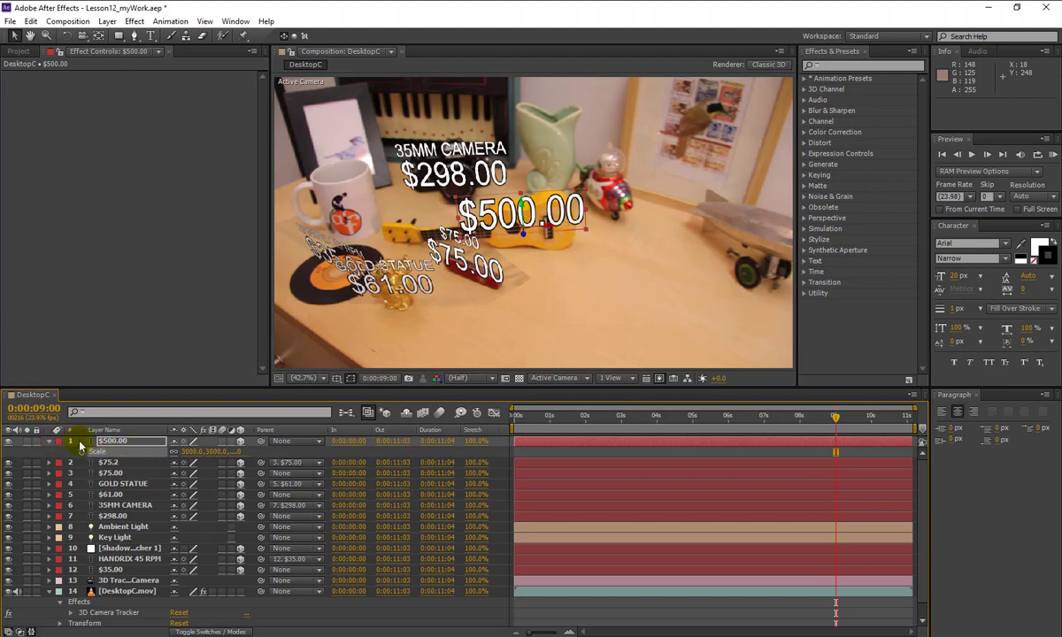
- Duplicate the $500.00 text layer and parent the copy to the original
key(s)
key(ctrl+d)
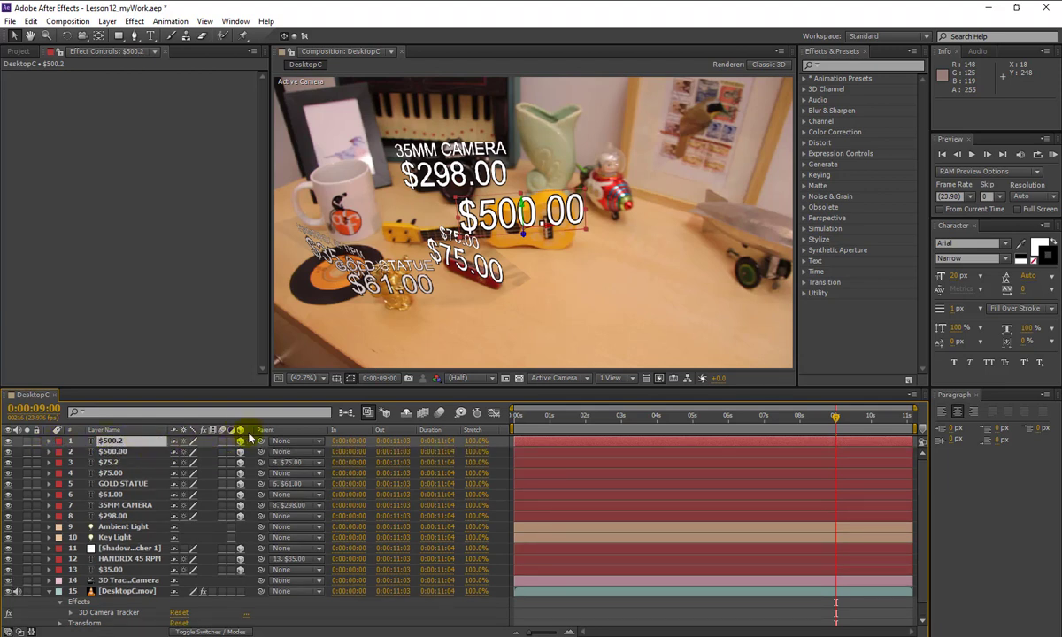
drag(260, 440, 133, 454)
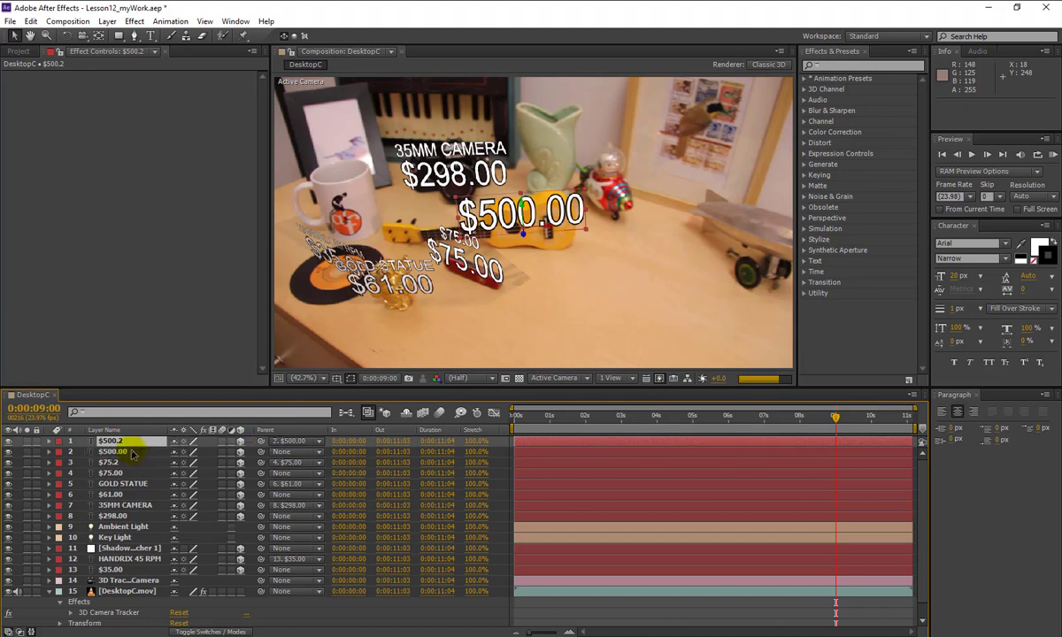
- Set the duplicate's Y position to -18 and its scale to 50% so it sits above the original price
key(p)
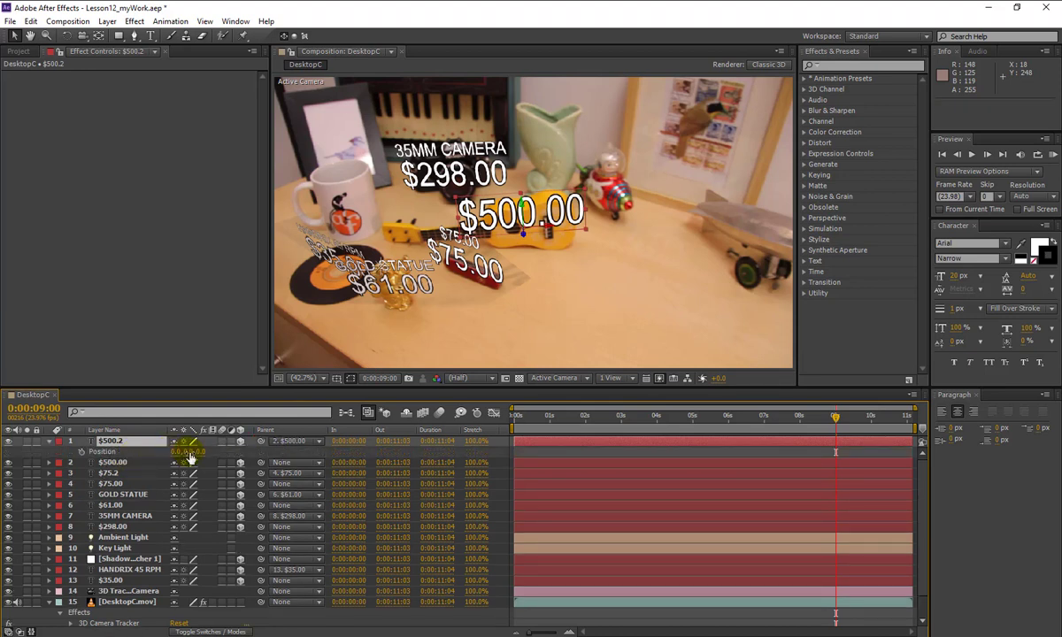
text(-18)
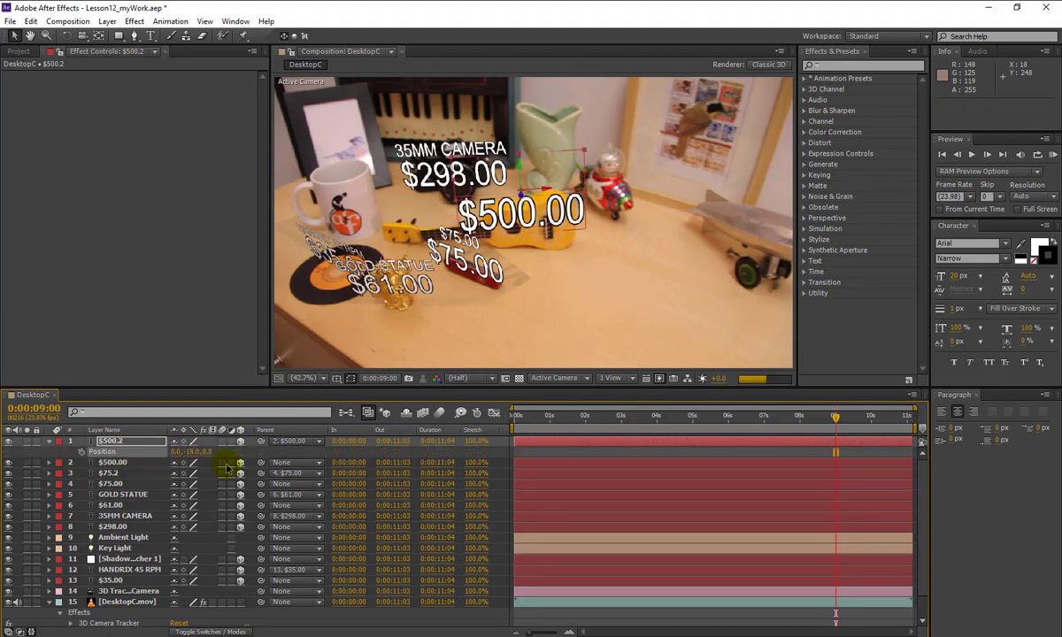
key(Return)
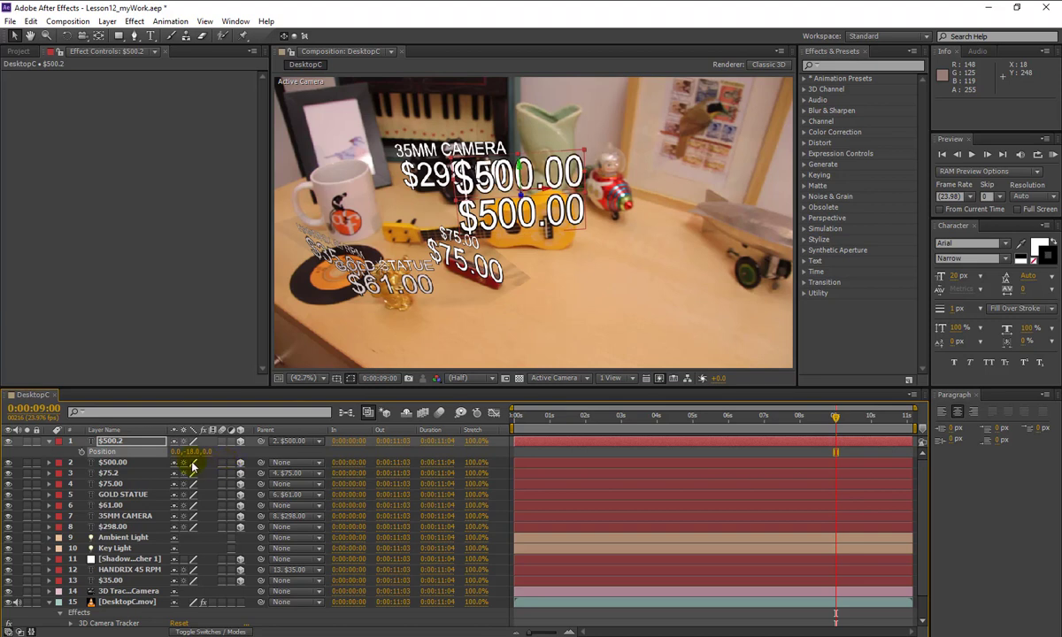
key(s)
click(191, 452)
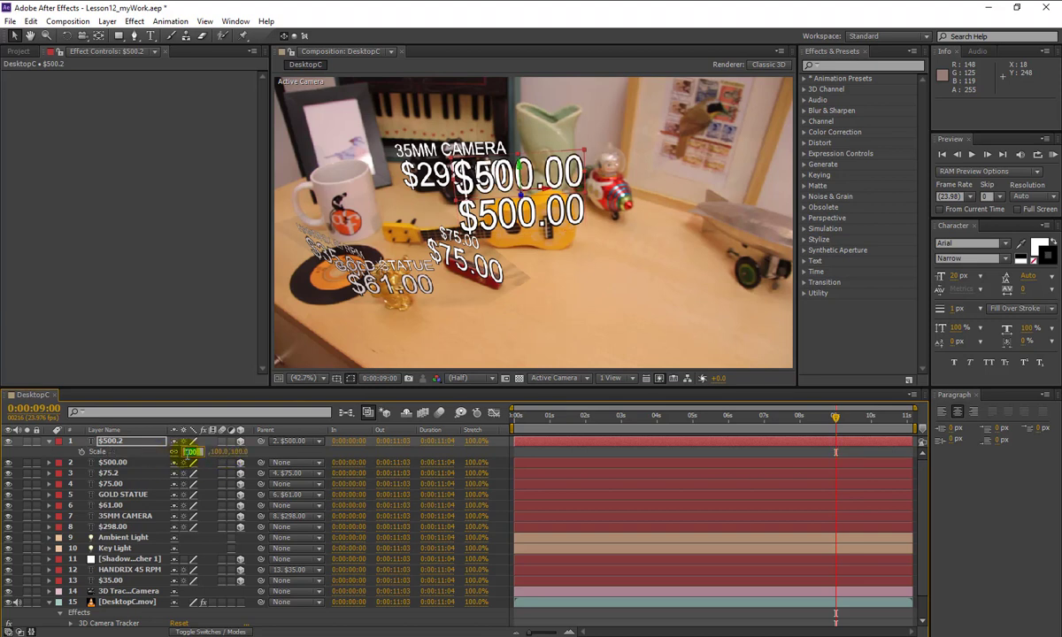
key(Return)
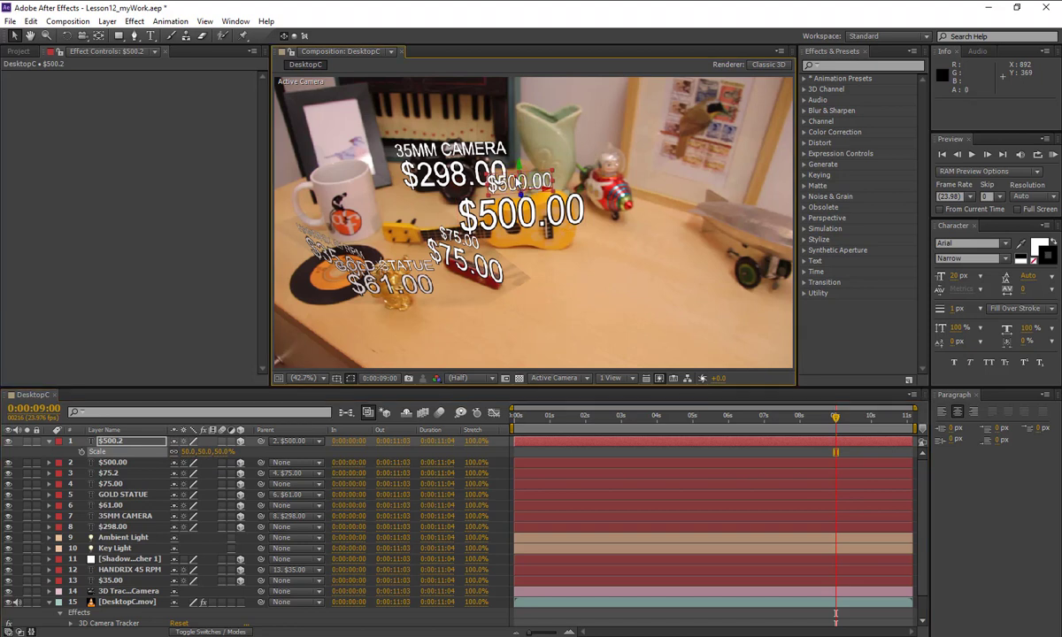
- Replace the text of the smaller duplicate label with "1942 UKULELE"
key(ctrl+t)
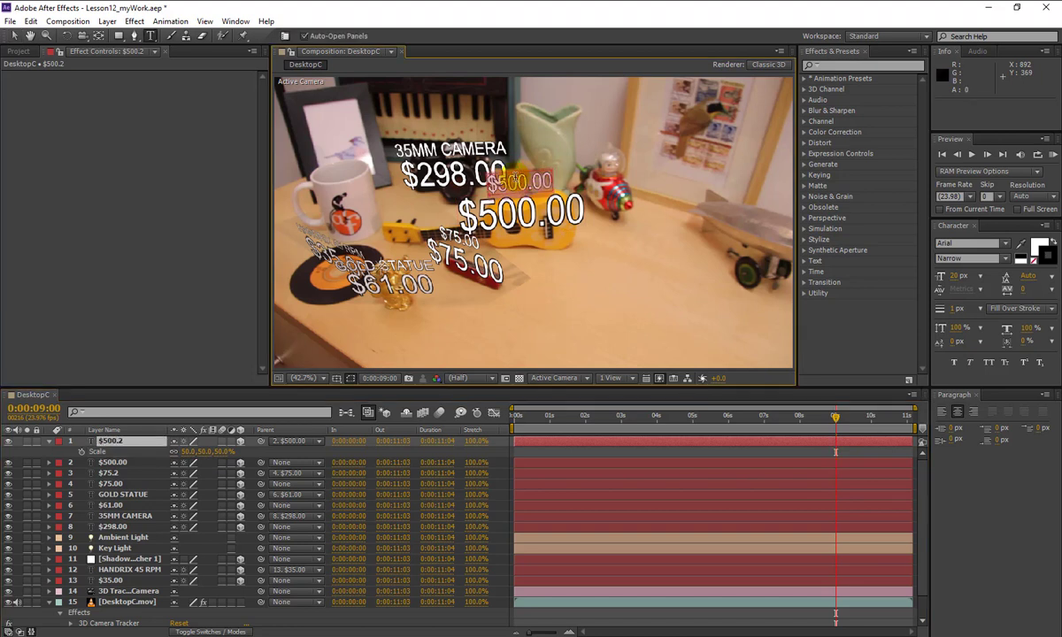
click(517, 181)
key(ctrl+a)
text(1942)
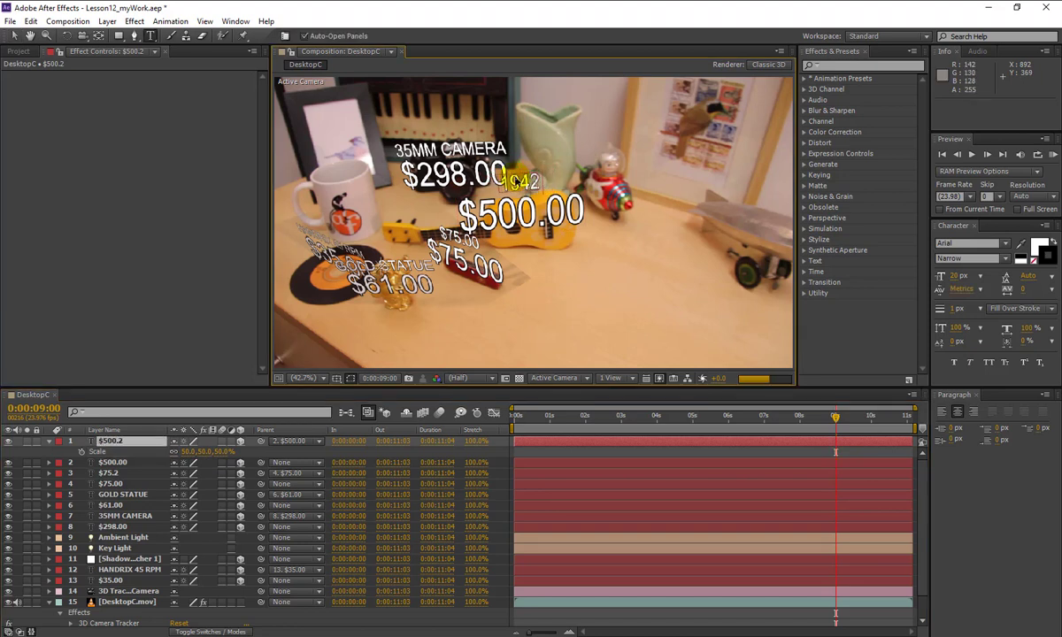
text( UKELELE)
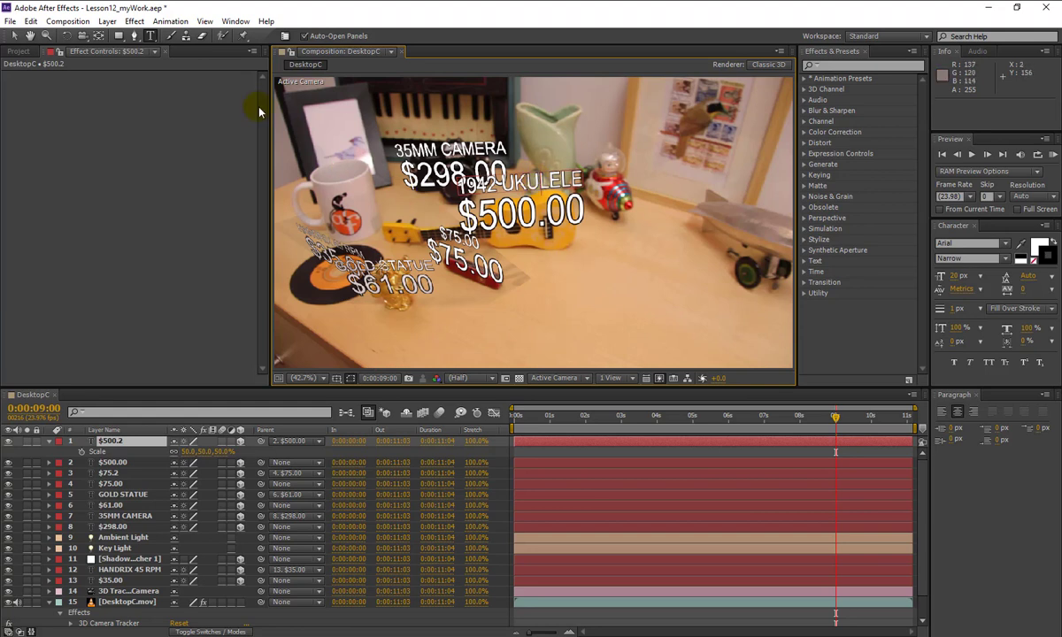
click(13, 37)
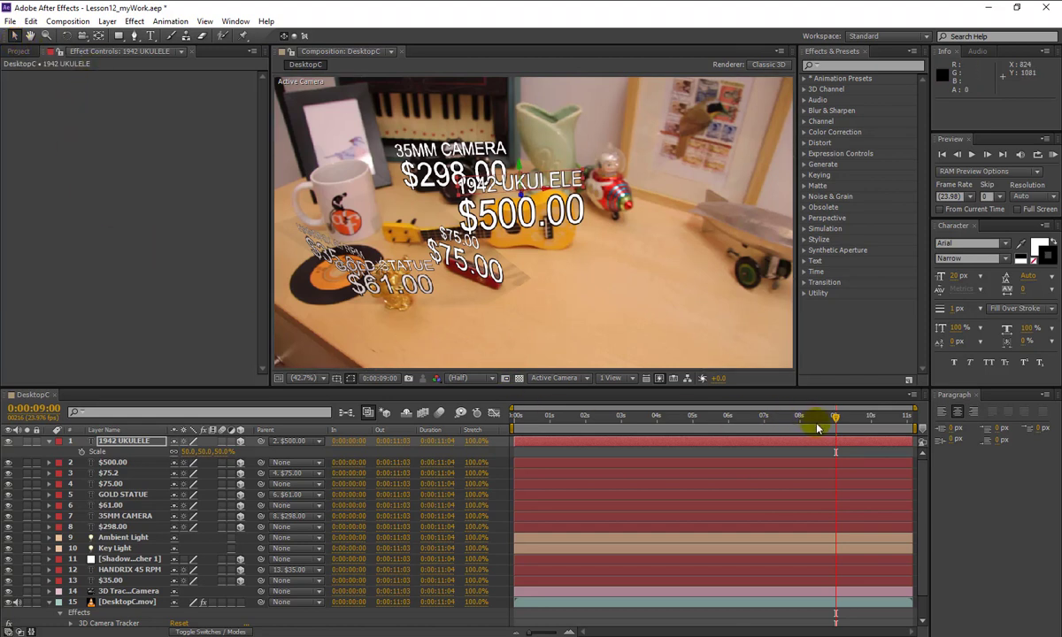
- At 0:00:09:03, set the $500.00 layer's position to 2678.3, 907.3, 3340.7 over the ukulele
click(476, 378)
click(833, 417)
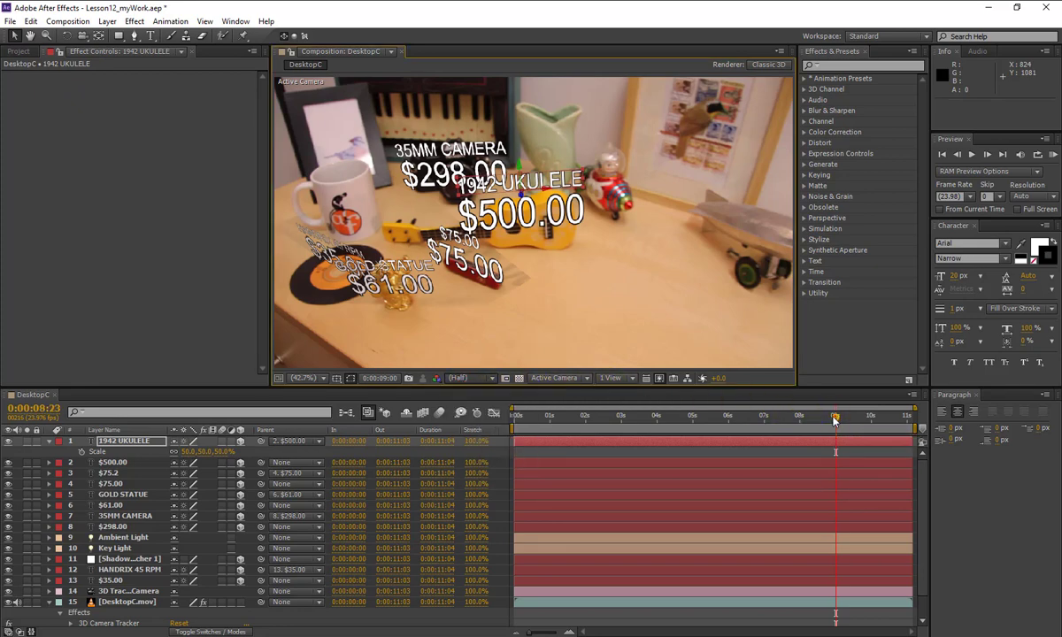
mouse_move(833, 420)
mouse_down()
mouse_move(523, 424)
mouse_move(841, 432)
mouse_up()
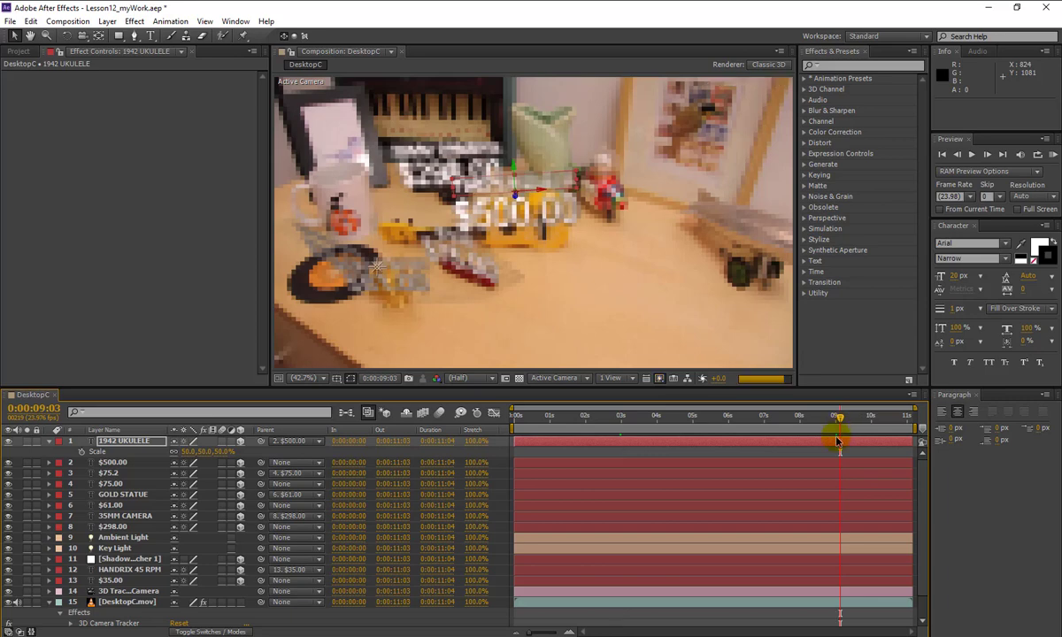
click(49, 441)
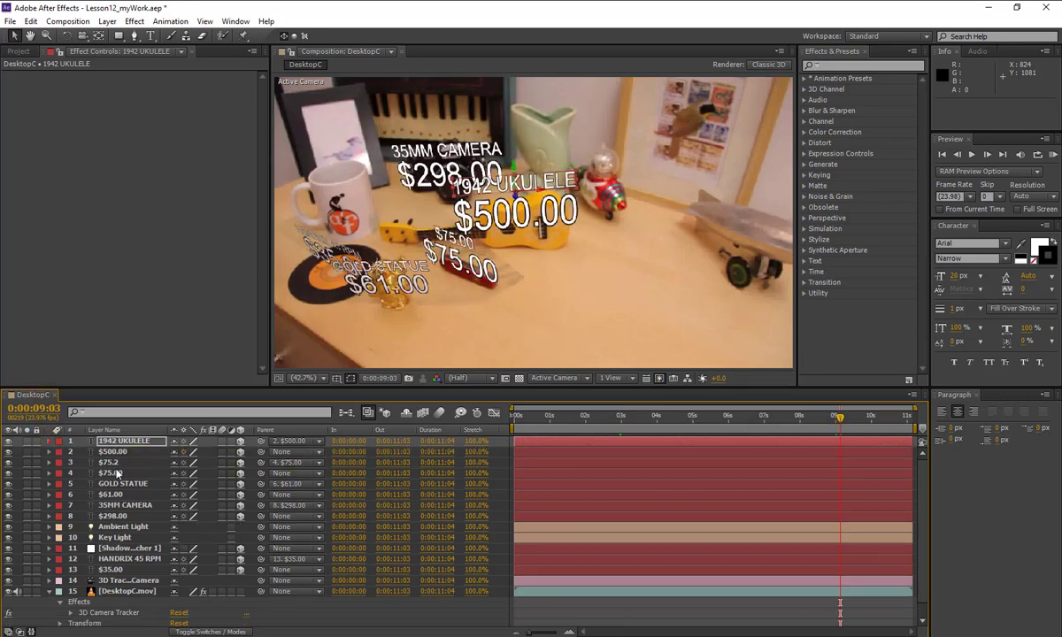
click(106, 451)
key(p)
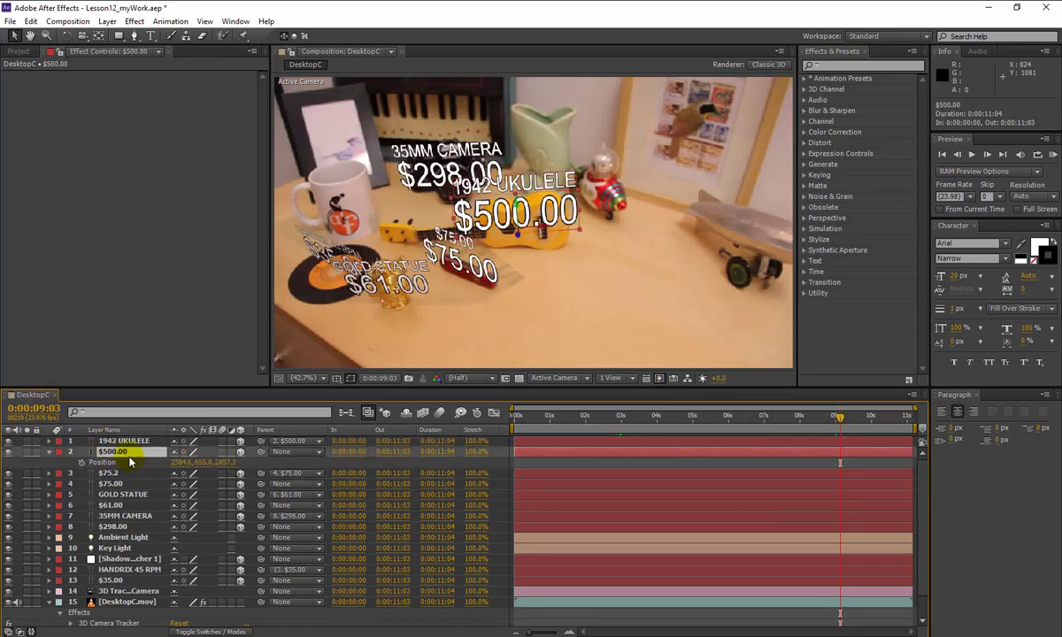
click(187, 463)
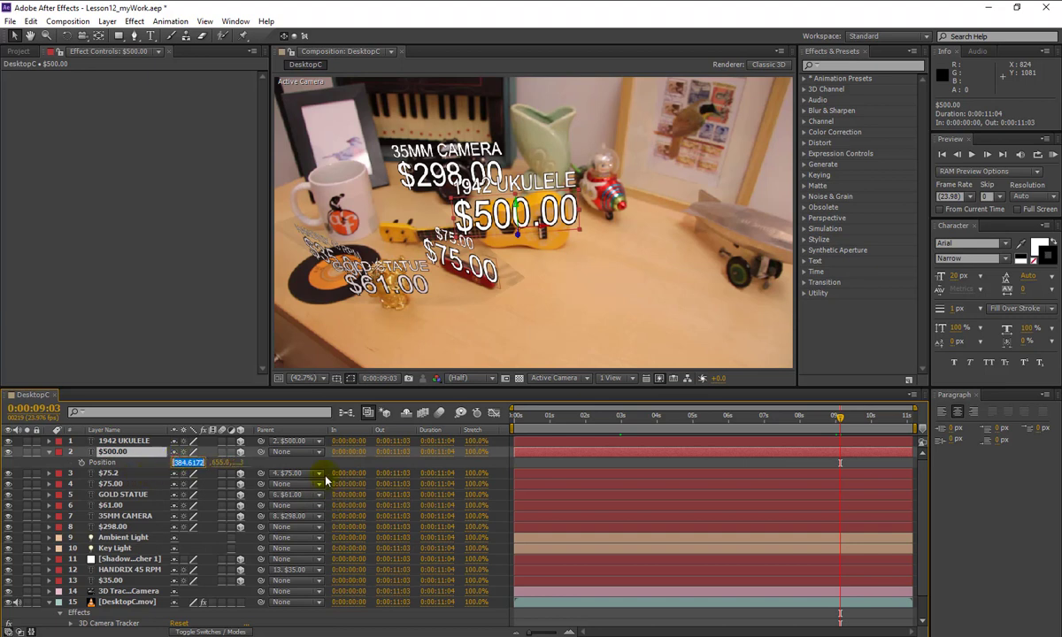
text(2678.3)
key(Tab)
text(907.)
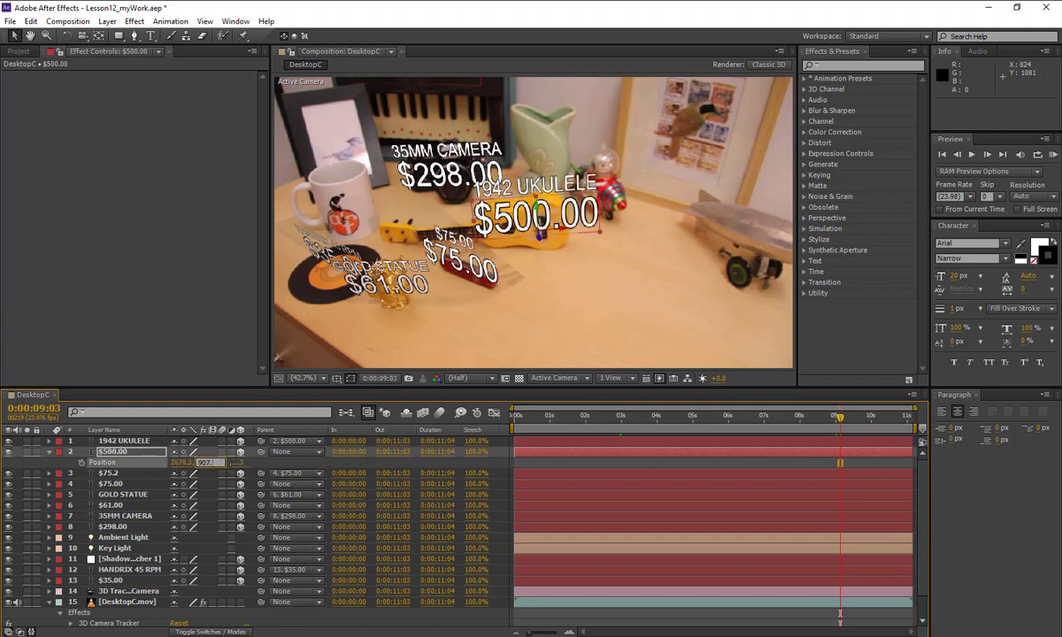
text(3)
key(Tab)
text(3340)
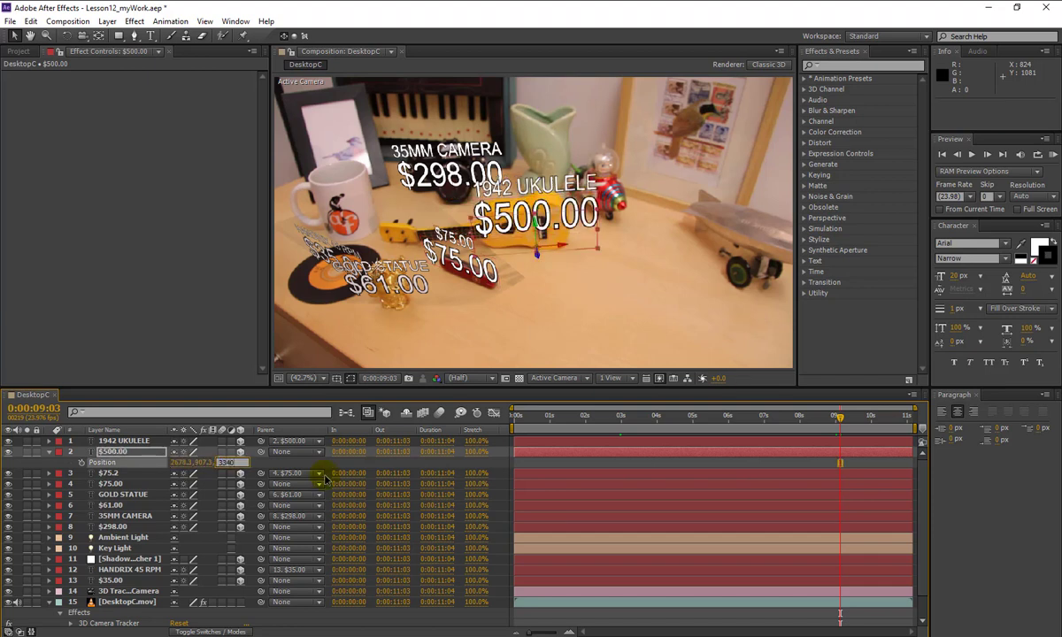
text(.7)
key(Return)
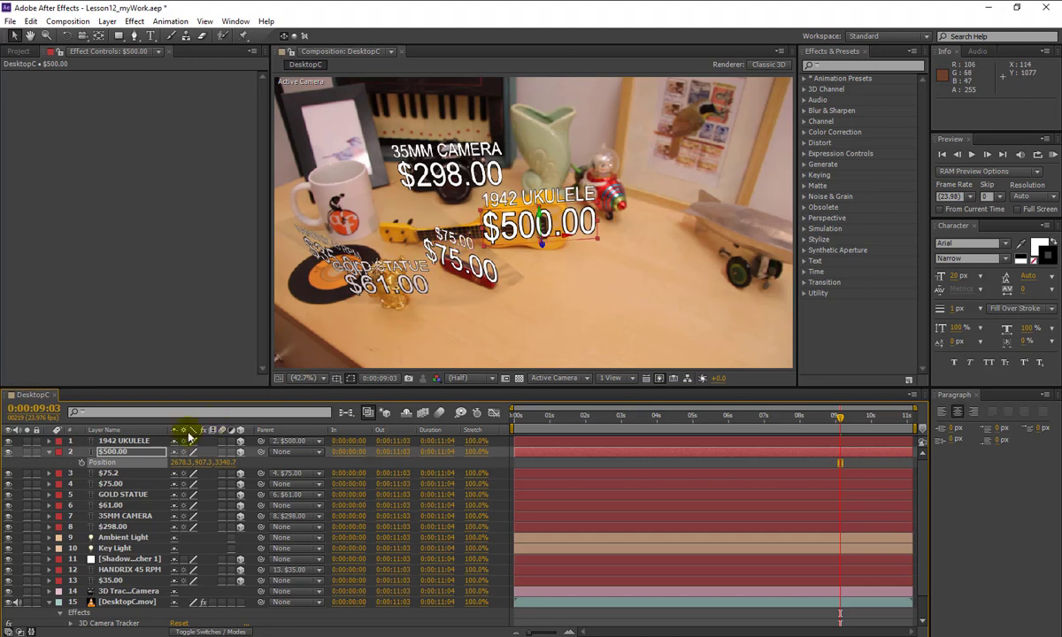
click(49, 452)
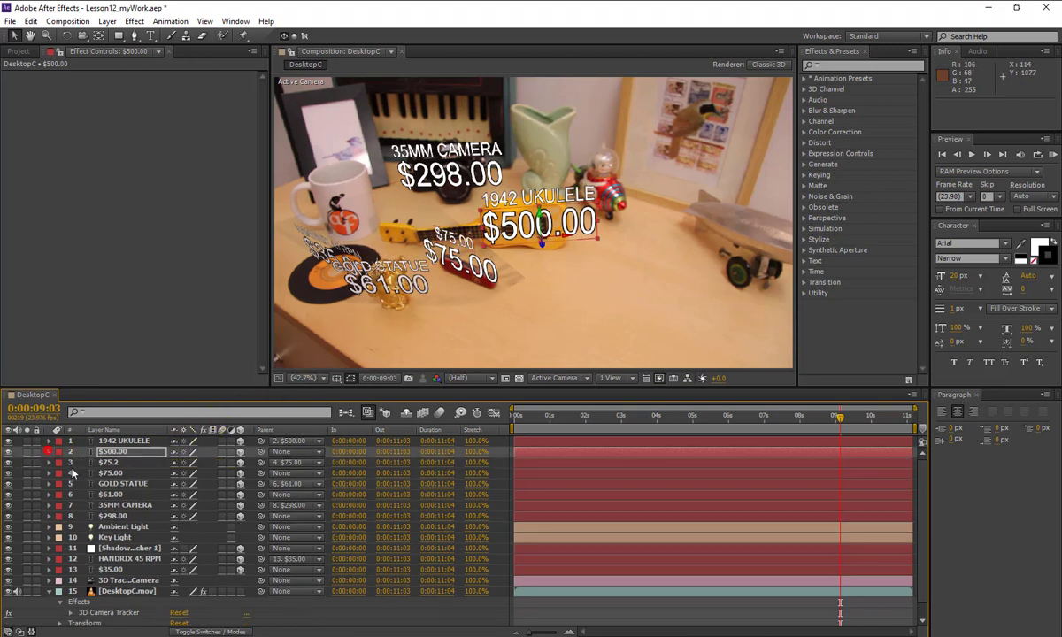
- Change the gold statue's price text from $61.00 to $612.00
click(116, 495)
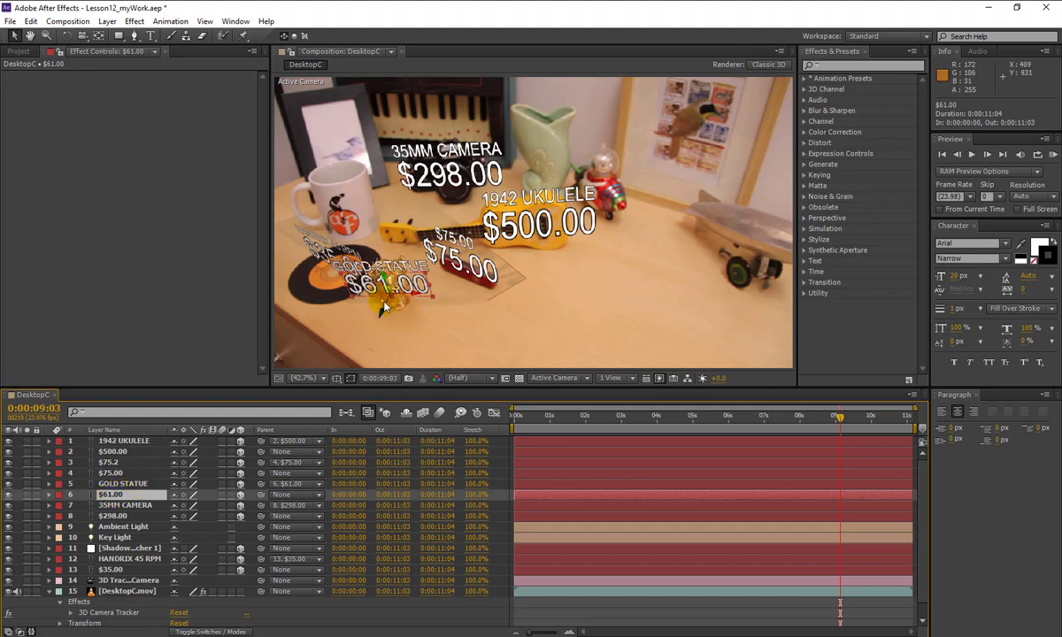
key(ctrl+t)
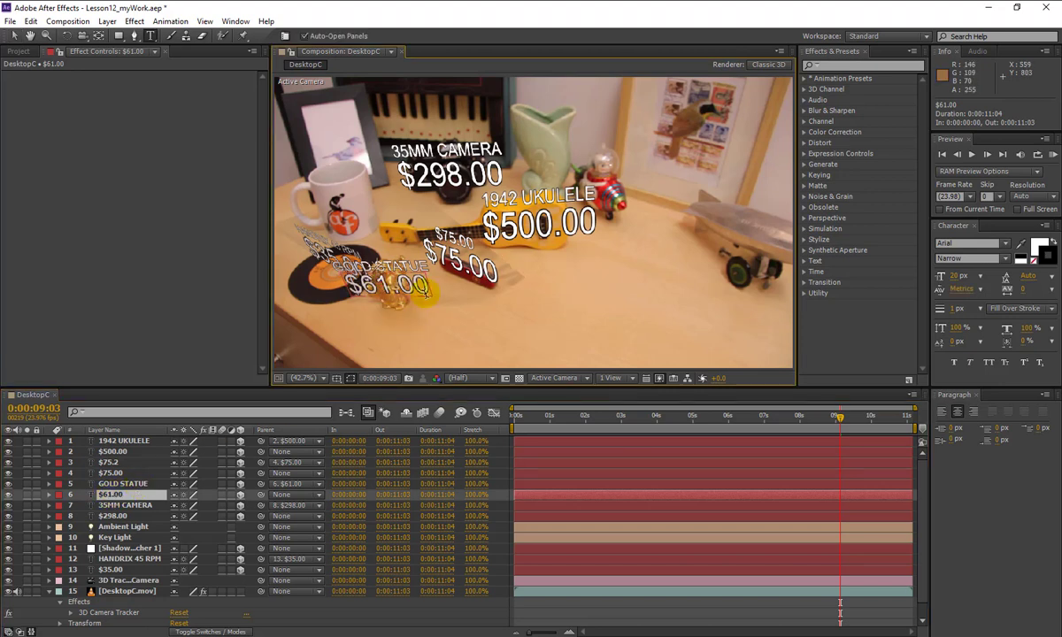
text(2)
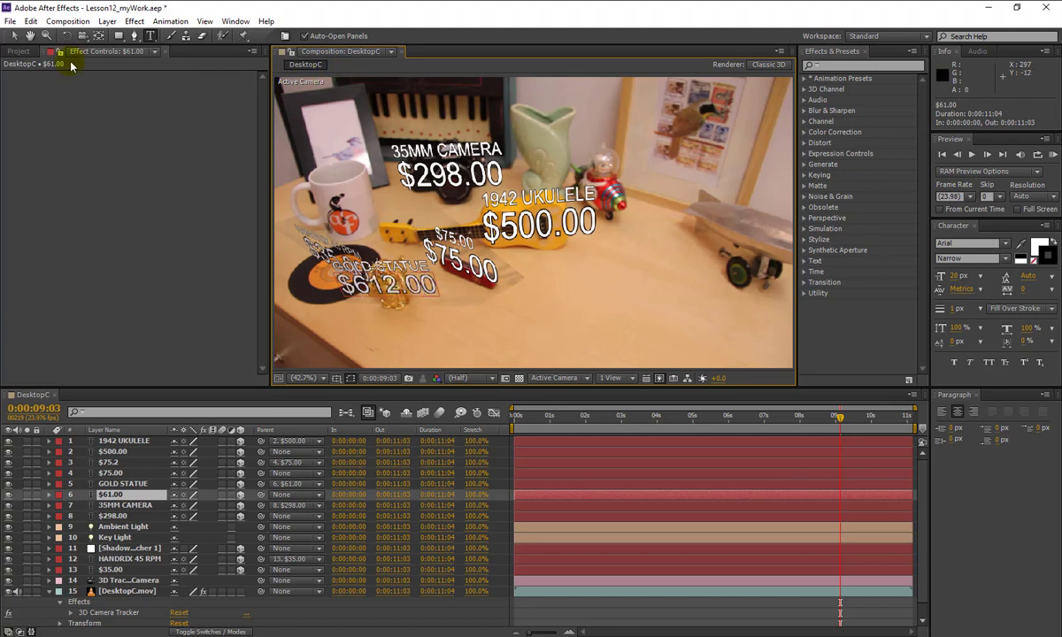
click(13, 35)
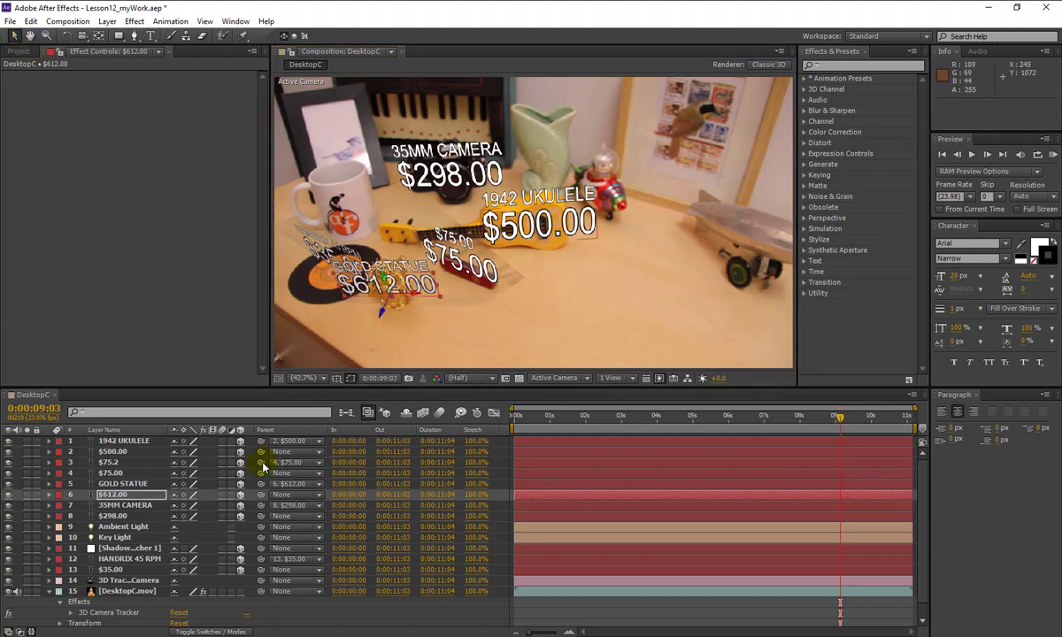
- Set the $612.00 layer's position to 1534.8, 1680.0, 1811.9, in front of the gold statue
key(p)
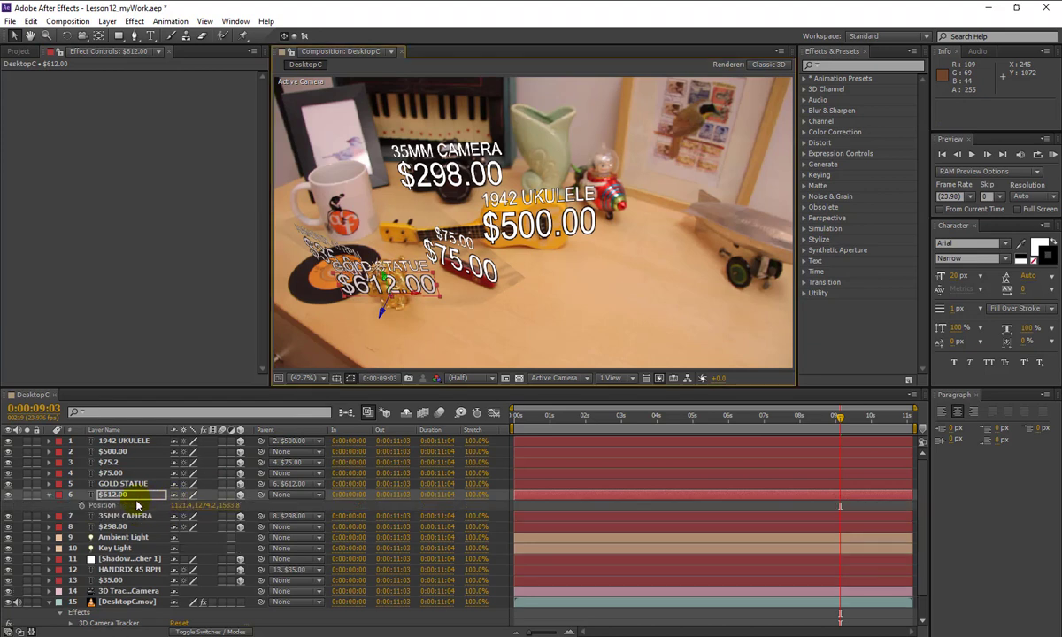
click(182, 505)
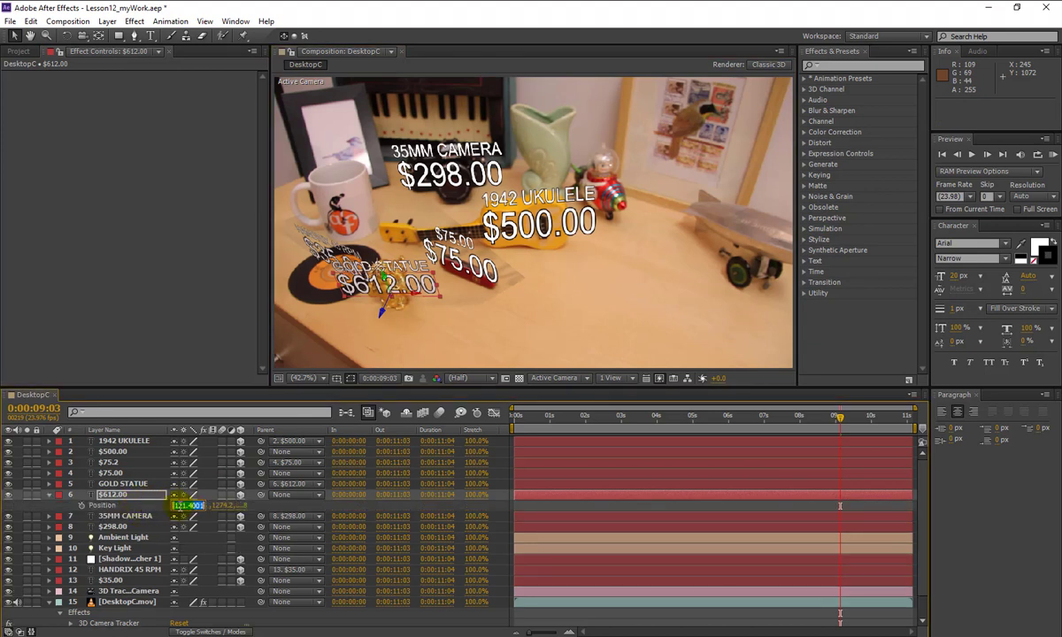
text(1534.8)
key(Tab)
text(1680)
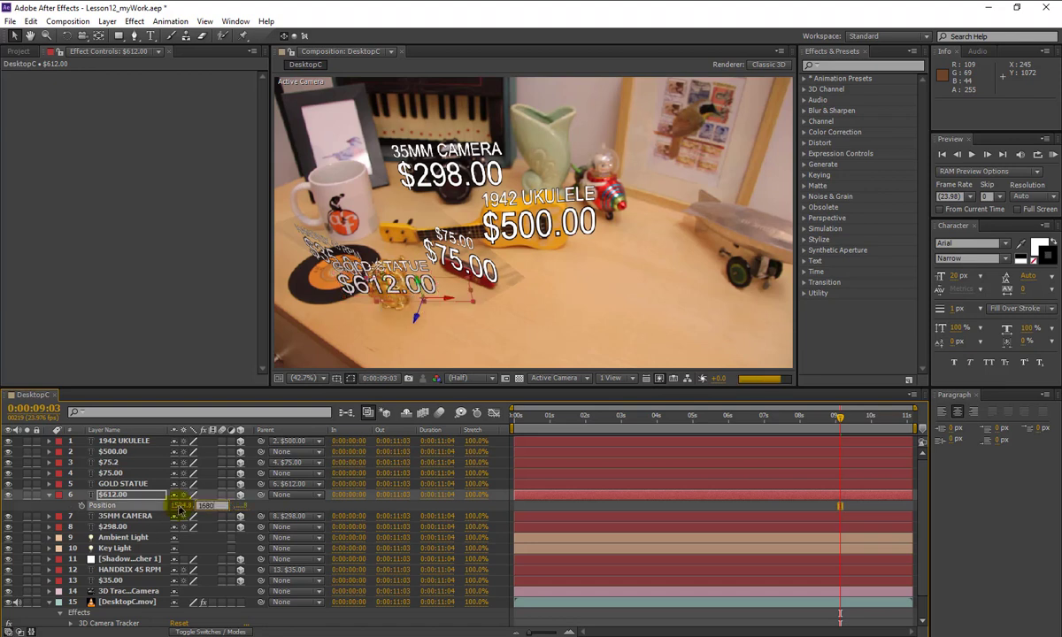
key(Tab)
text(1811)
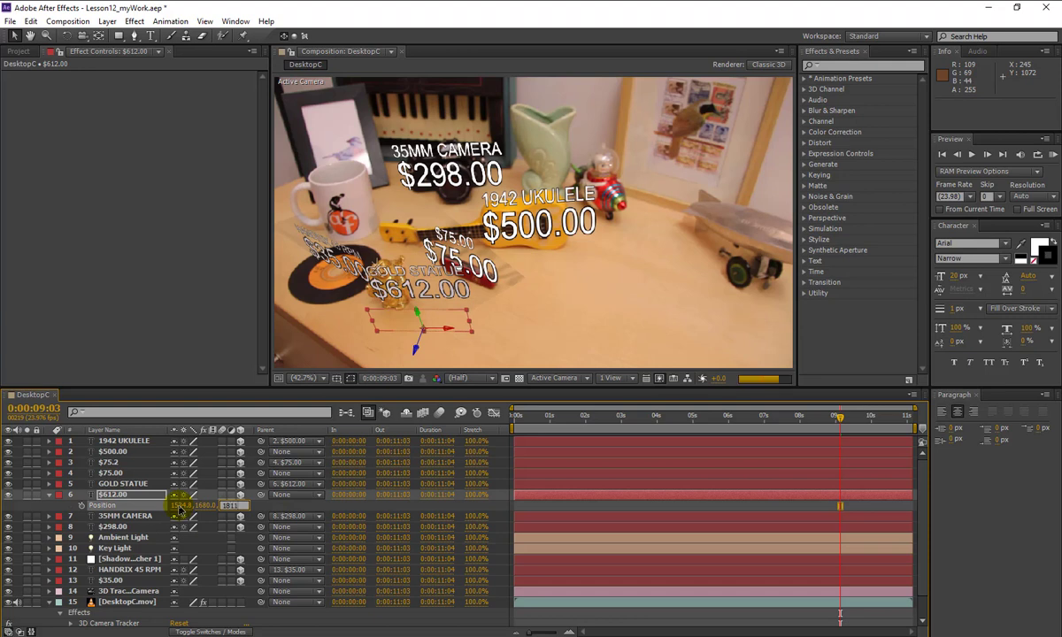
text(.9)
key(Return)
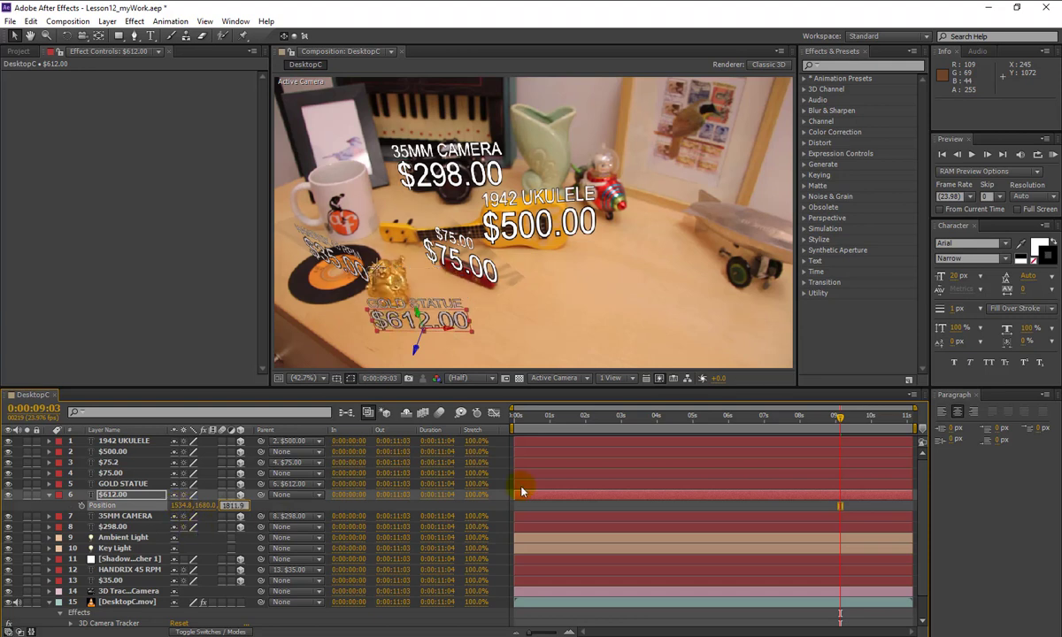
key(Return)
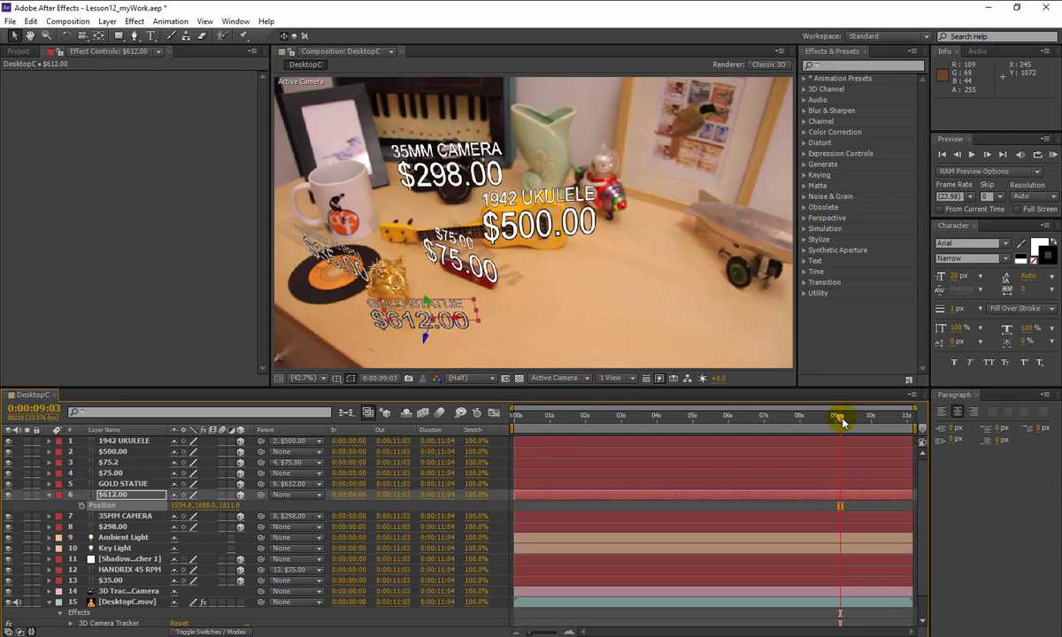
- Scrub the timeline between about 5 and 8 seconds to check how the labels sit on their objects
drag(842, 422, 700, 421)
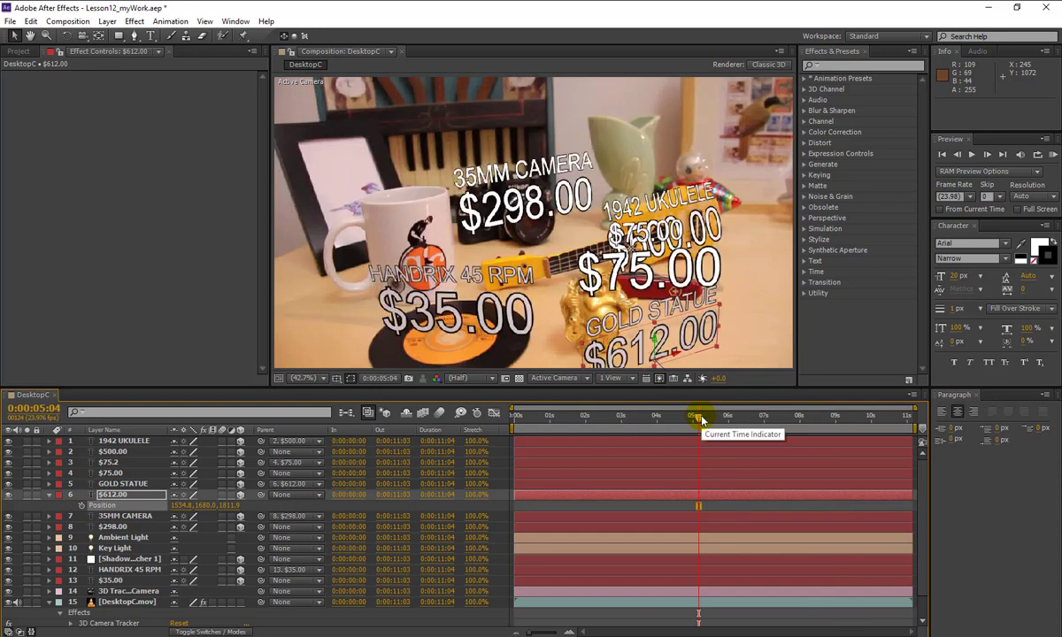
drag(701, 419, 690, 420)
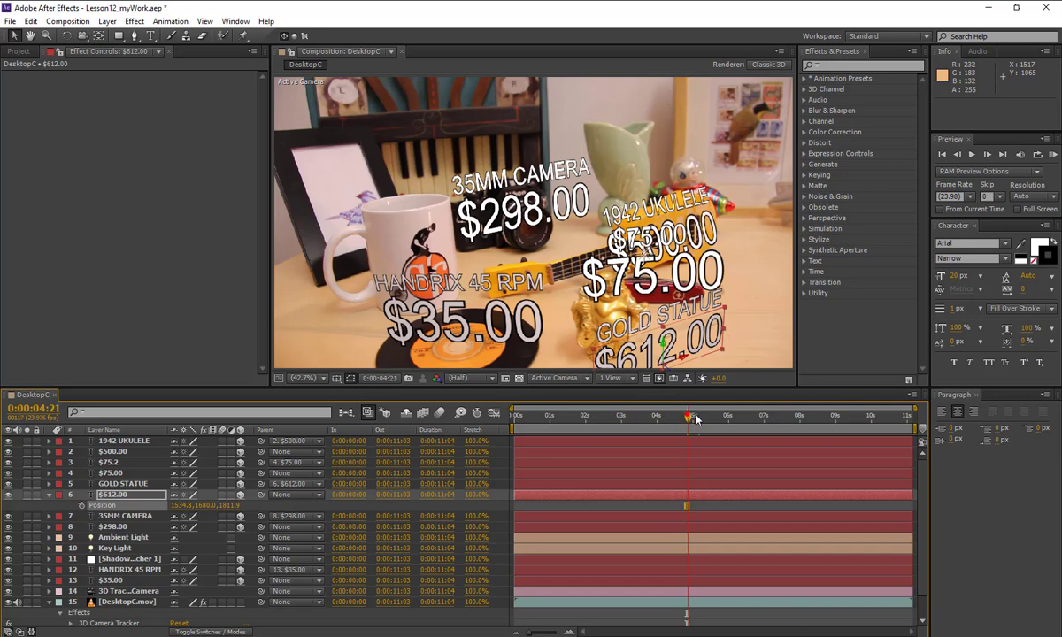
drag(687, 414, 810, 414)
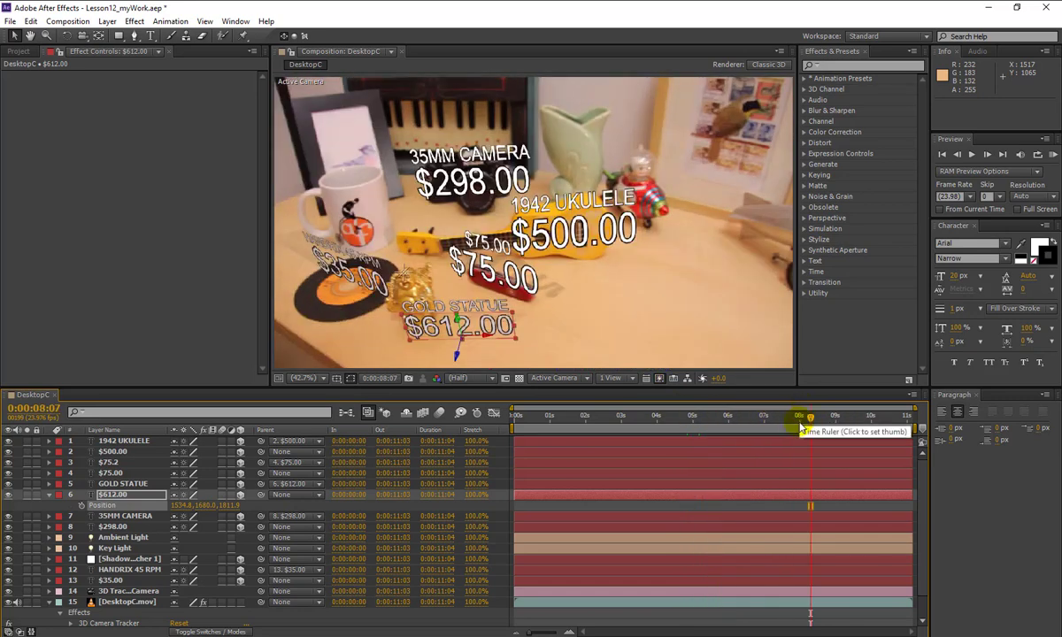
drag(808, 416, 683, 428)
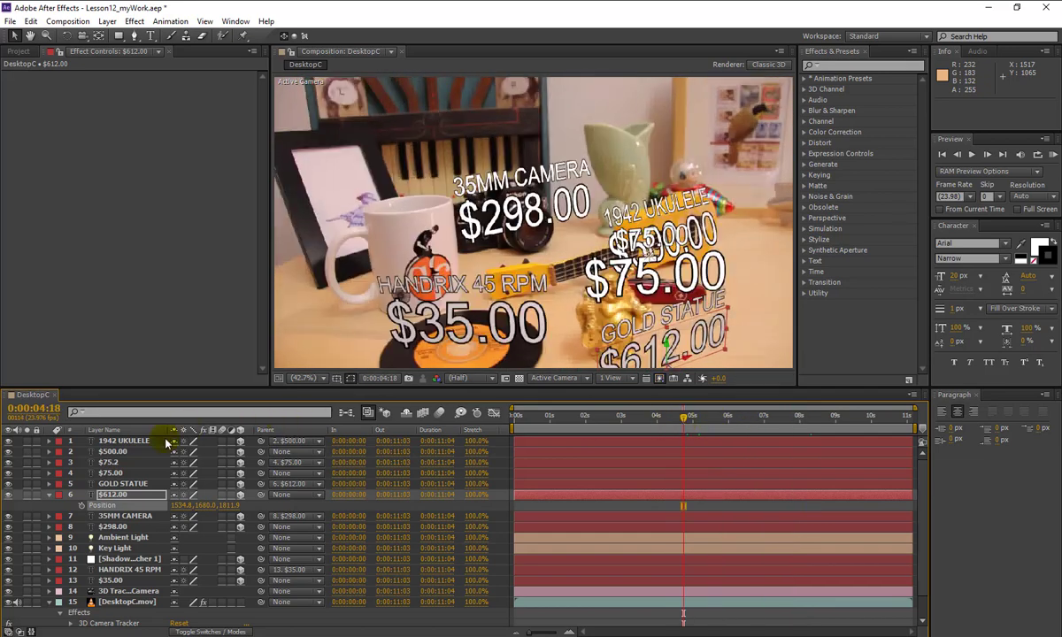
click(108, 462)
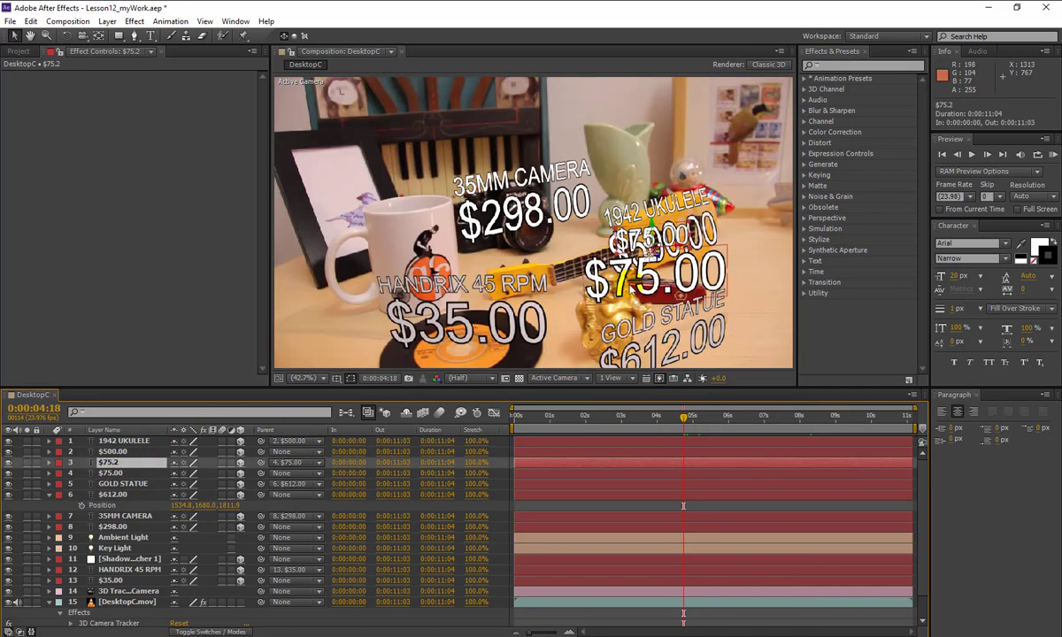
click(576, 266)
key(ctrl+t)
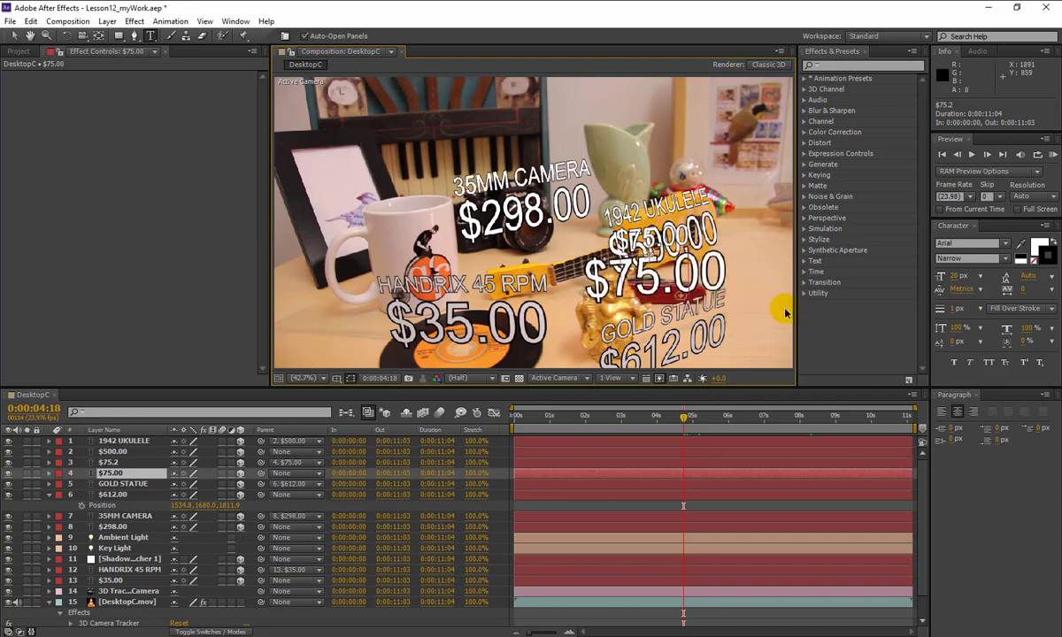
text(POCKET)
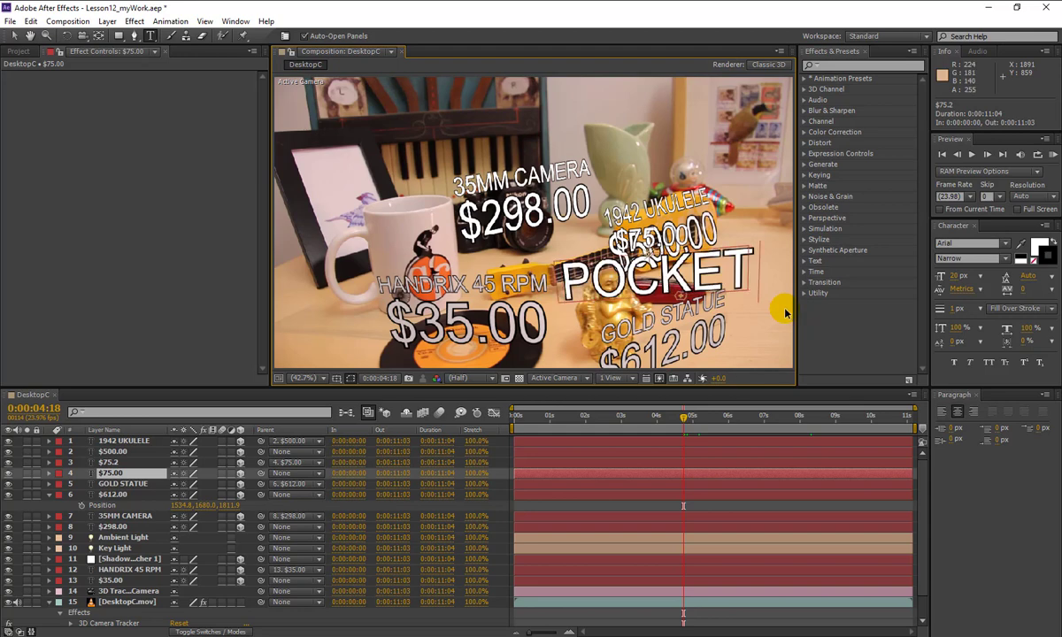
text( KNIF)
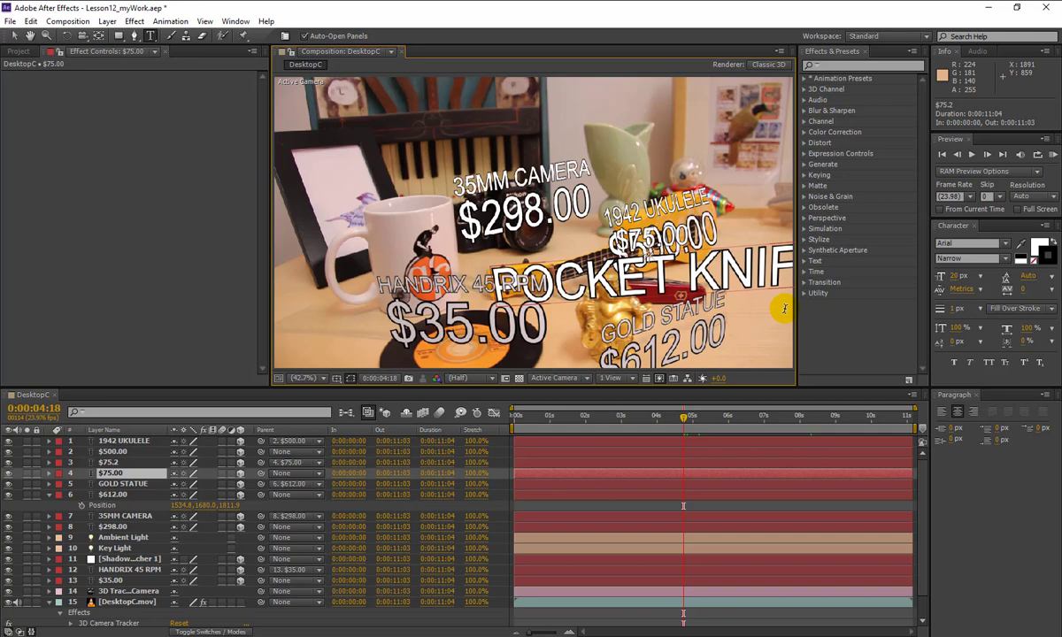
key(ctrl+z)
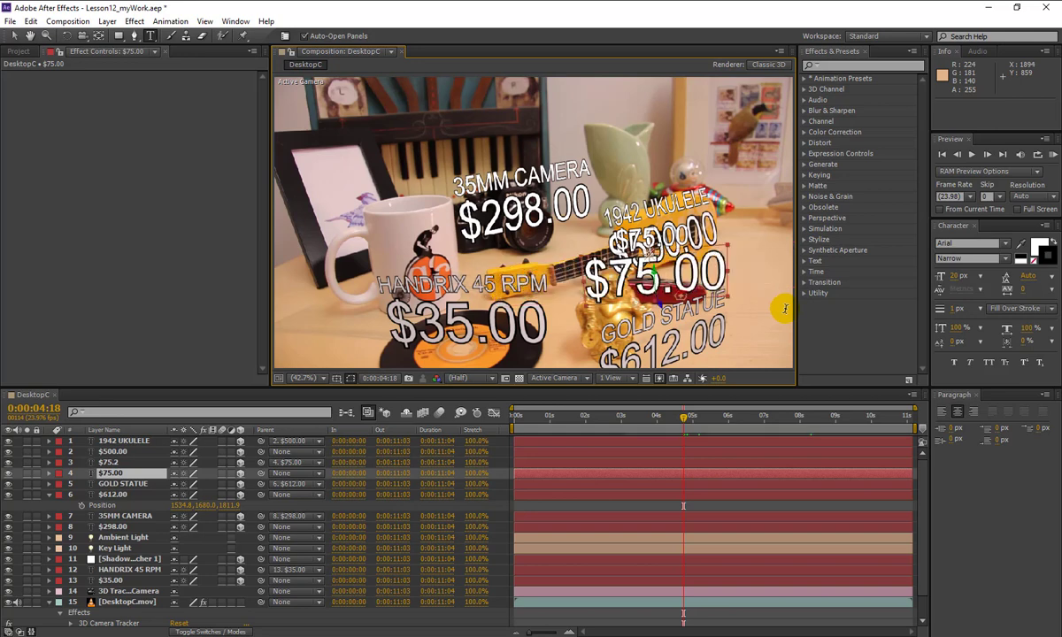
- Replace the text of the $75.2 name label layer with POCKET KNIFE and save the project
click(110, 462)
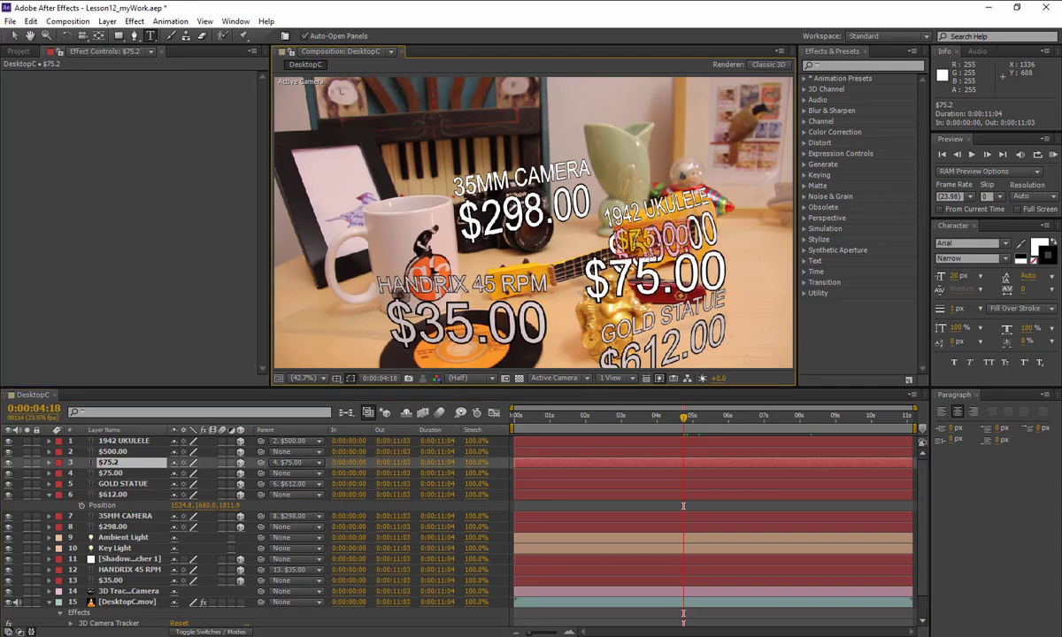
text(POCKET)
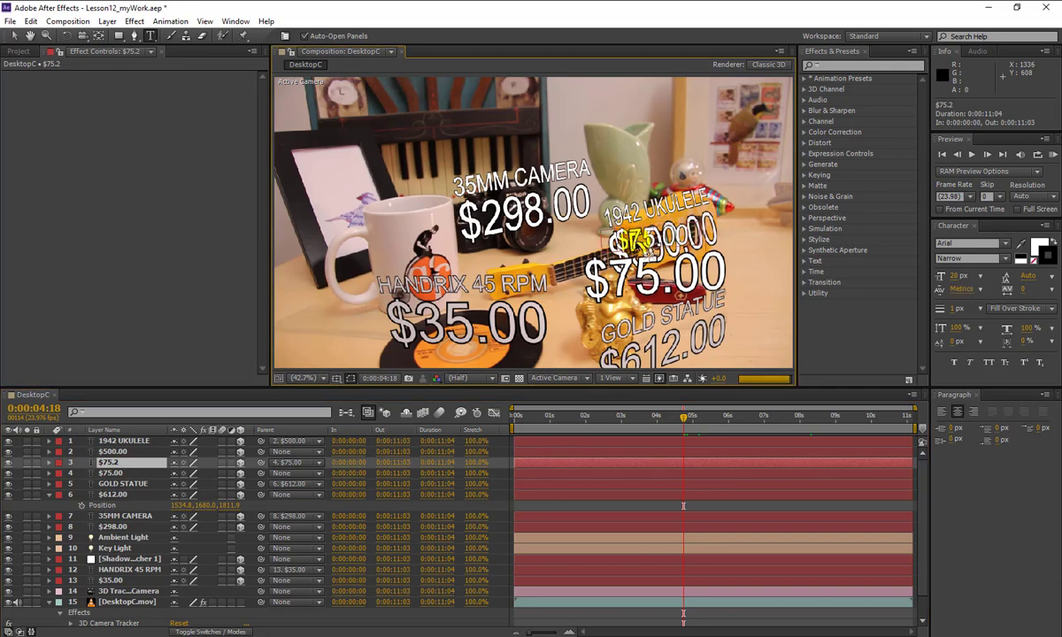
text( KNIFE)
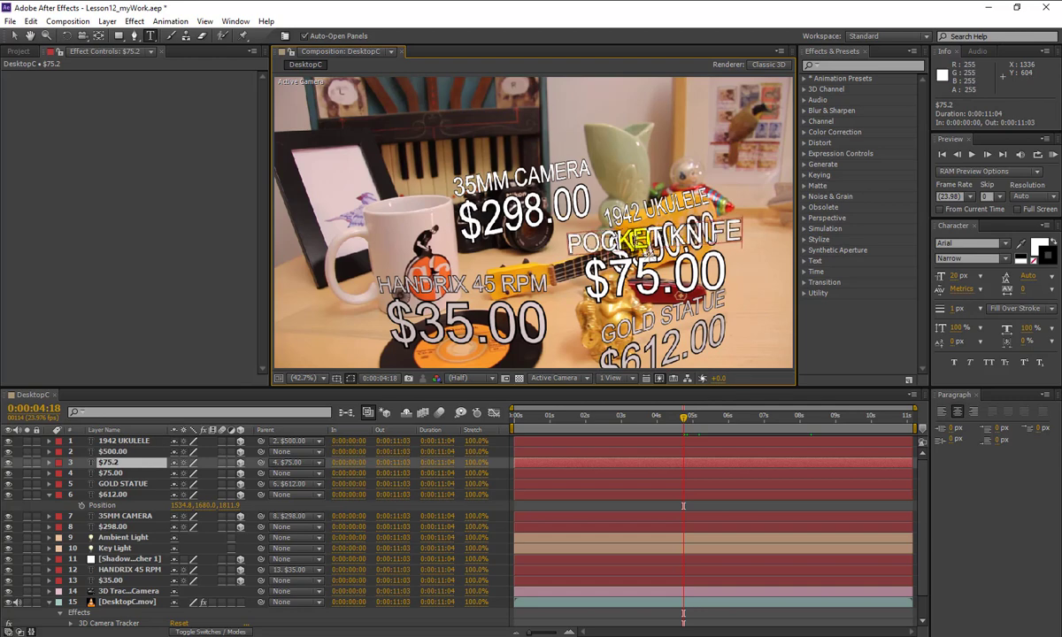
click(100, 463)
key(s)
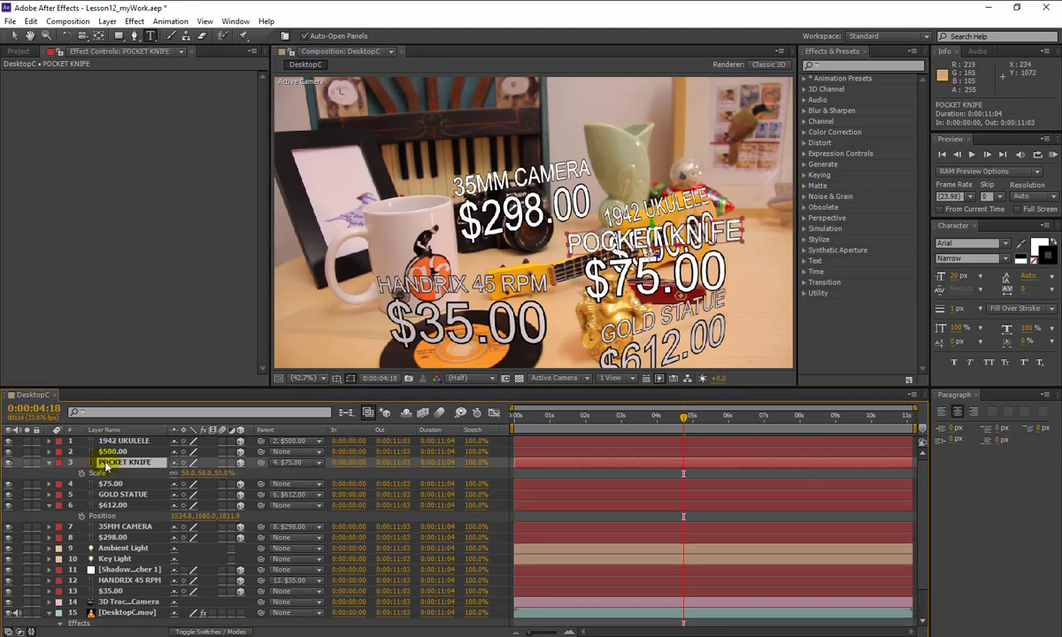
key(s)
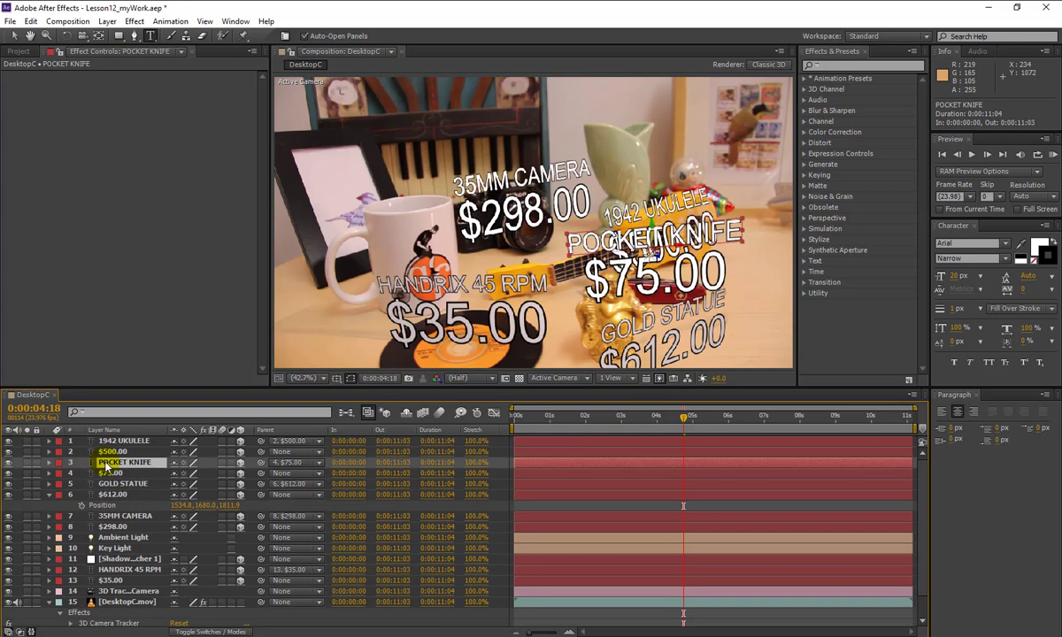
key(ctrl+s)
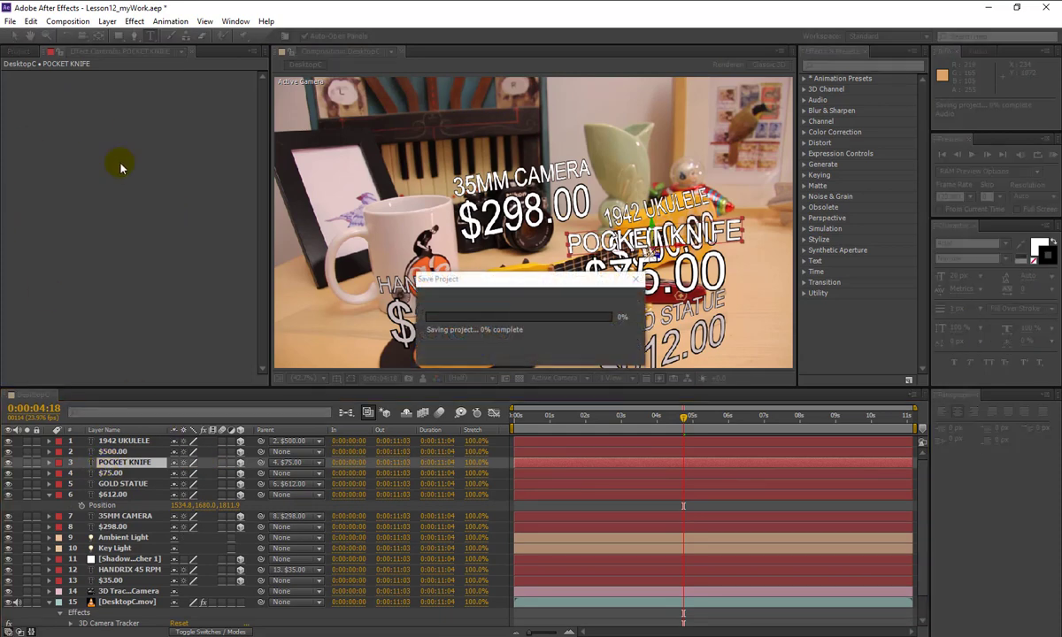
- At 0:00:00:00, create a null from the 3D camera track points on the vinyl record
click(16, 50)
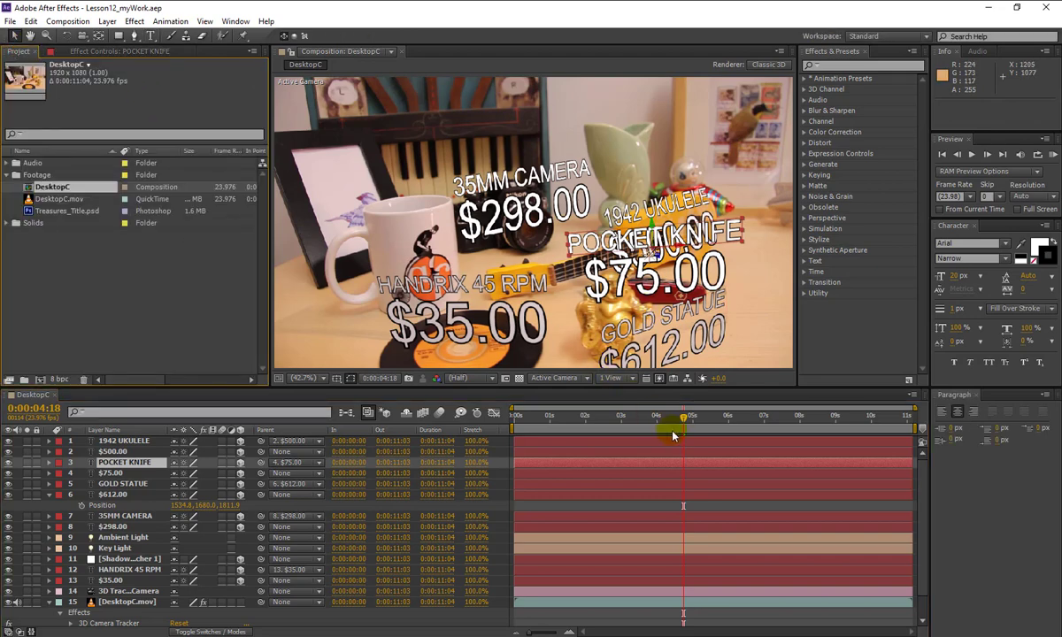
drag(684, 419, 713, 424)
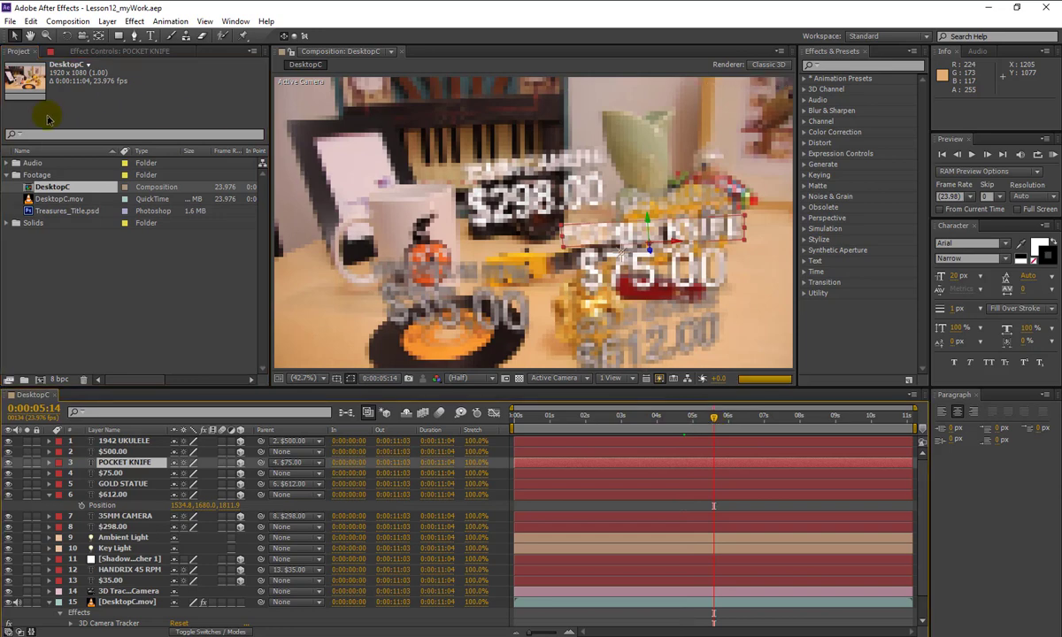
click(69, 211)
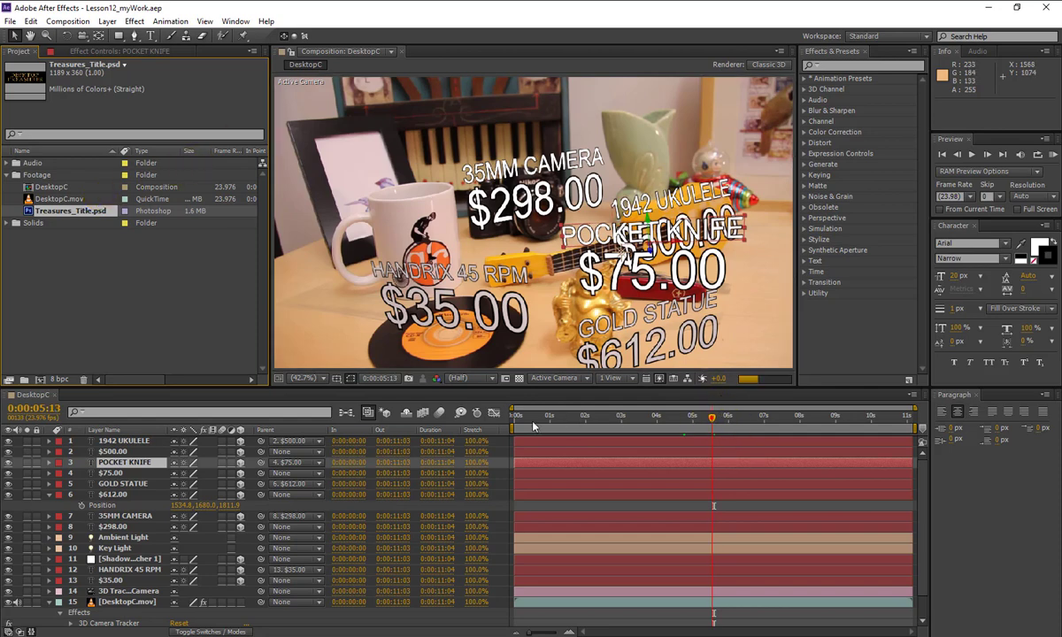
key(Home)
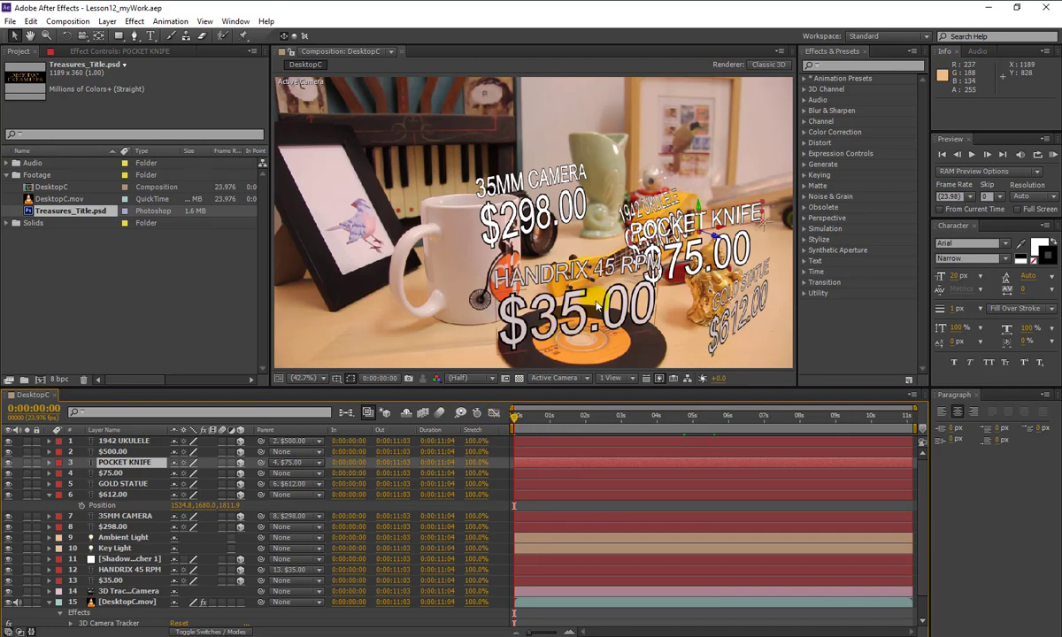
click(97, 623)
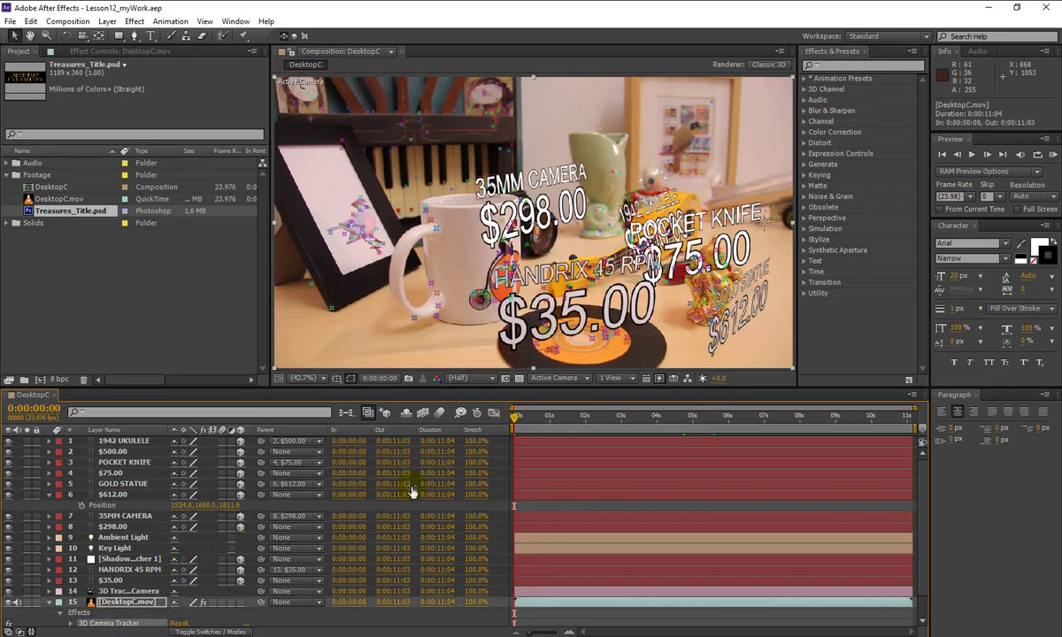
click(592, 304)
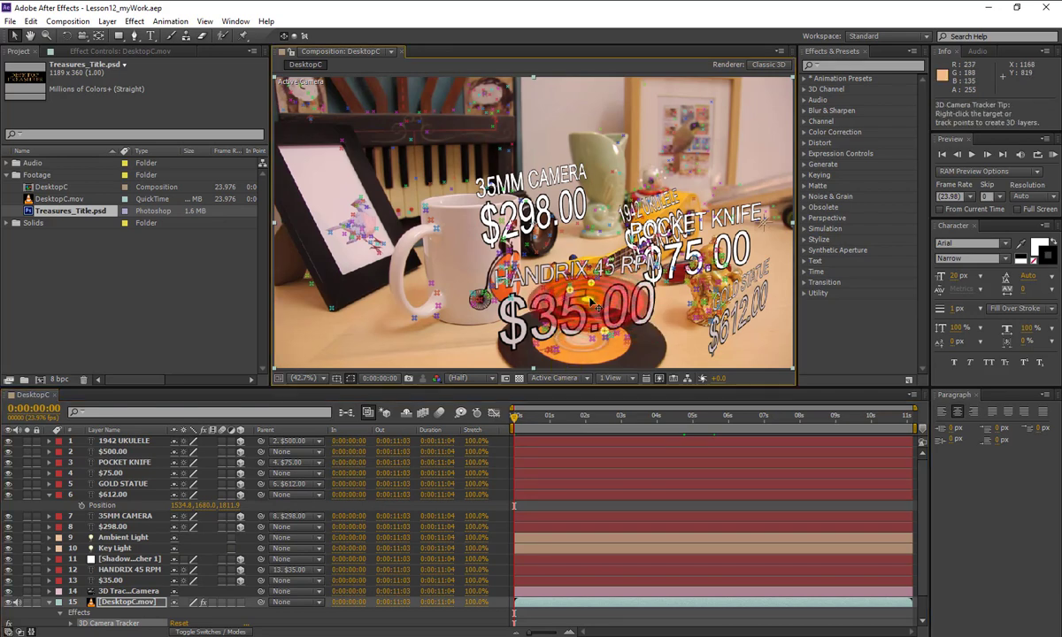
right_click(591, 304)
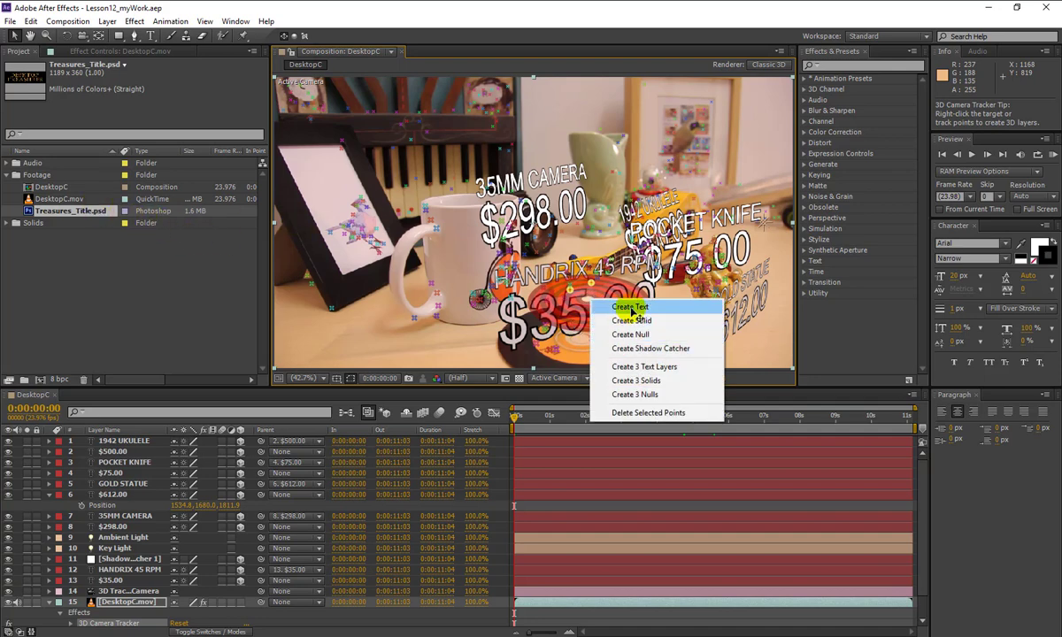
click(640, 337)
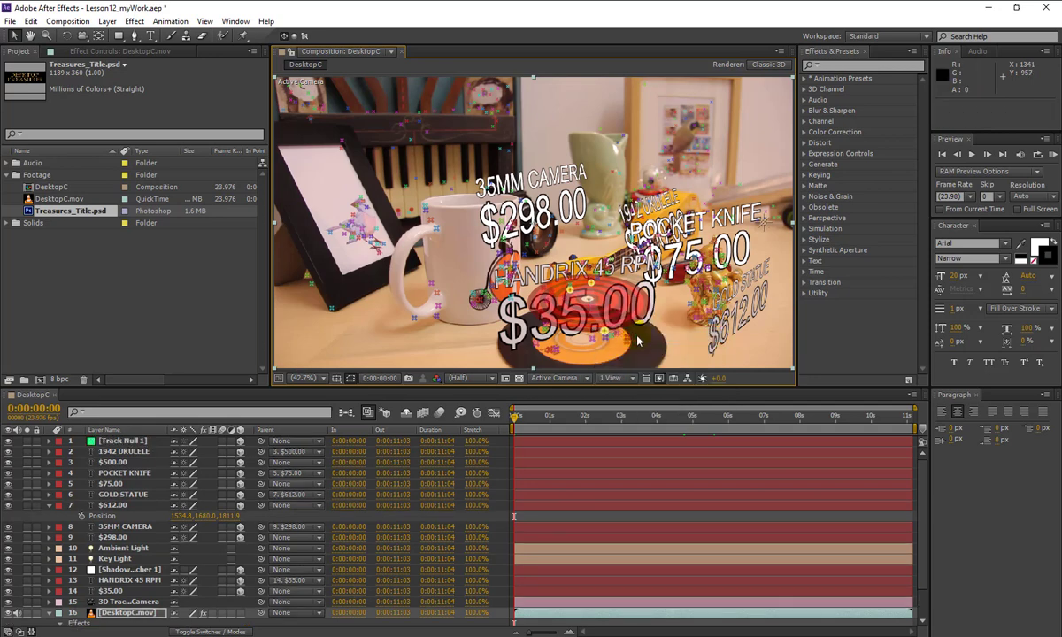
- Rename the new track null as Desktop Null and add Treasures_Title.psd above it as the topmost layer
click(115, 441)
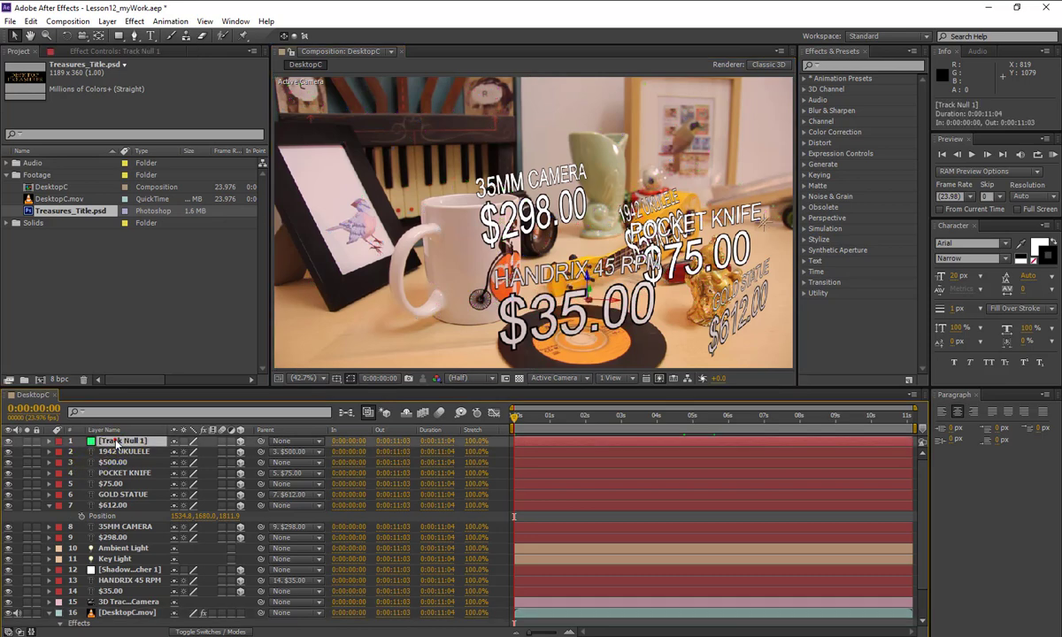
key(Return)
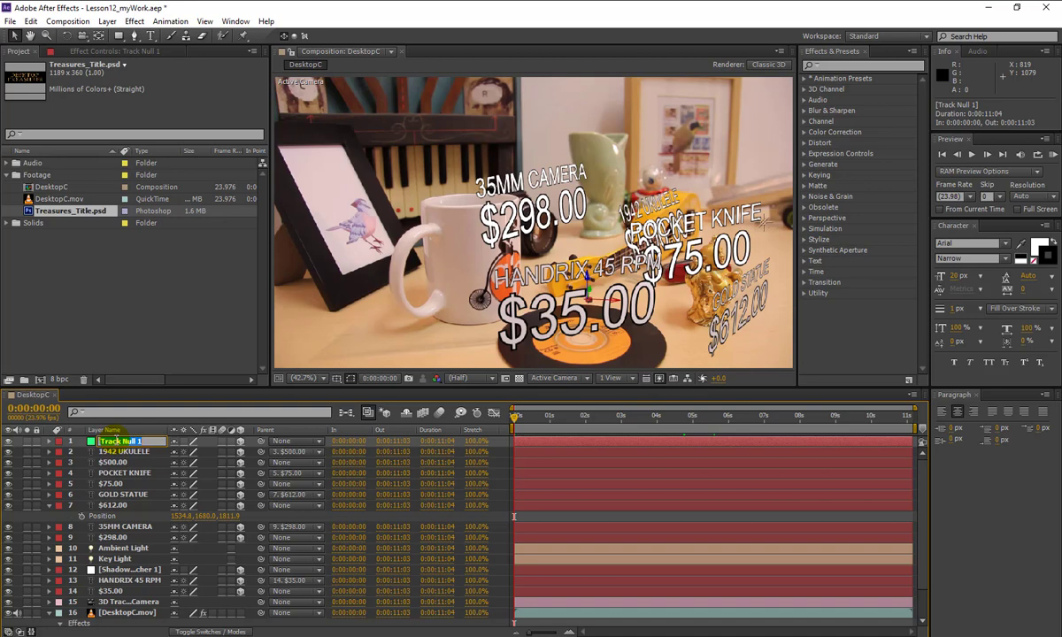
text(Desktop)
key(Return)
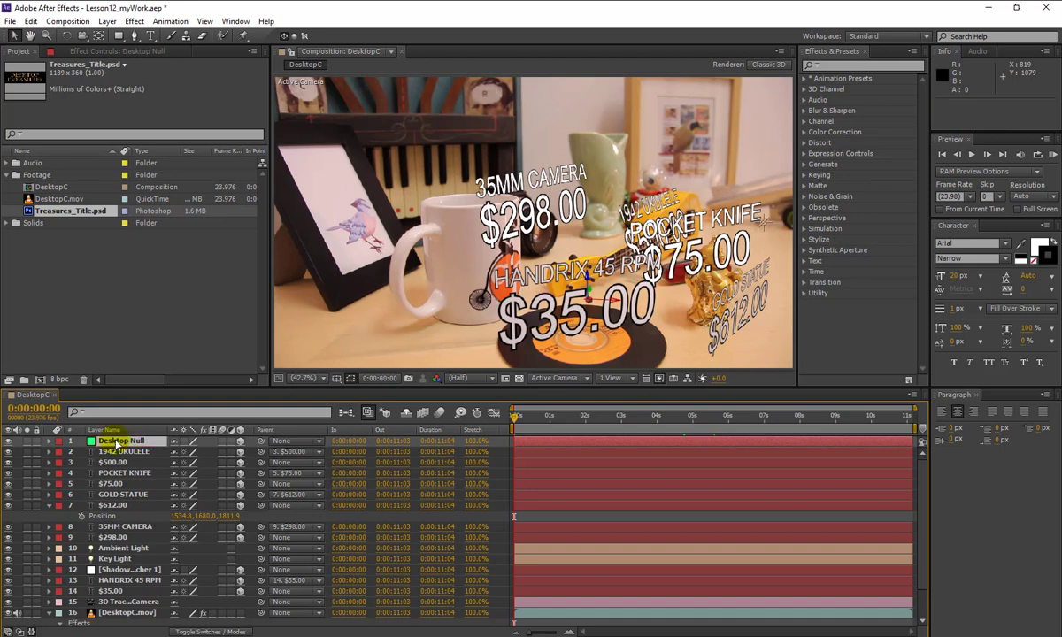
drag(28, 212, 102, 439)
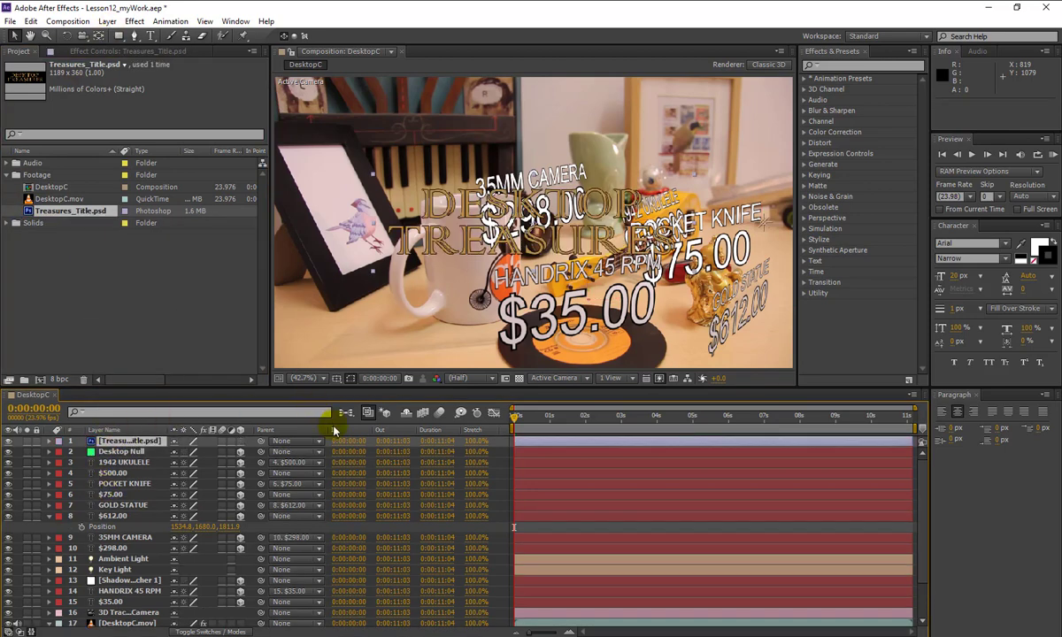
drag(261, 441, 148, 457)
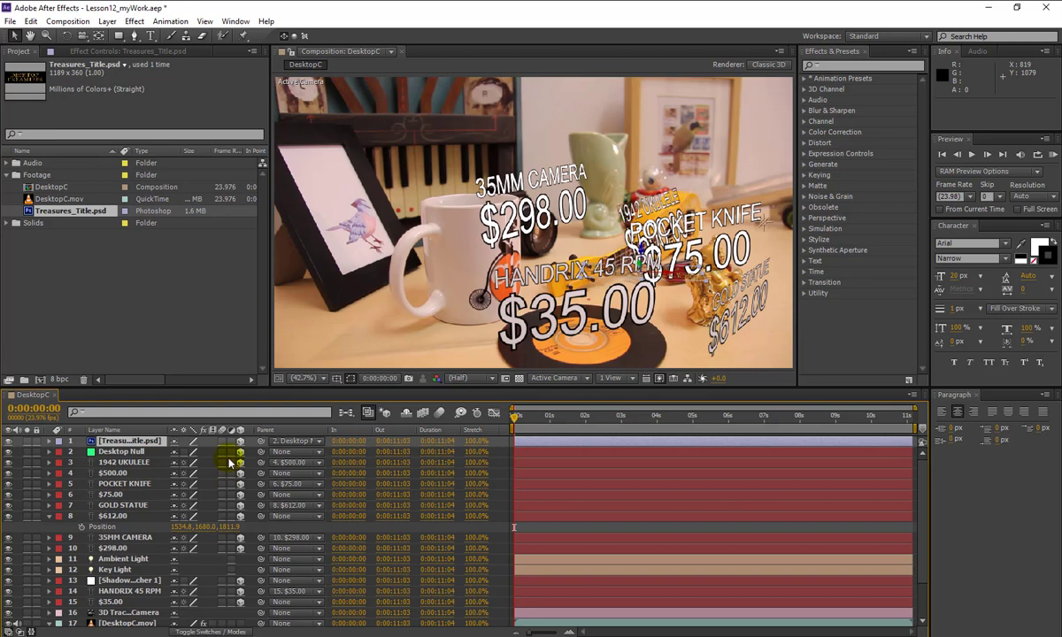
key(p)
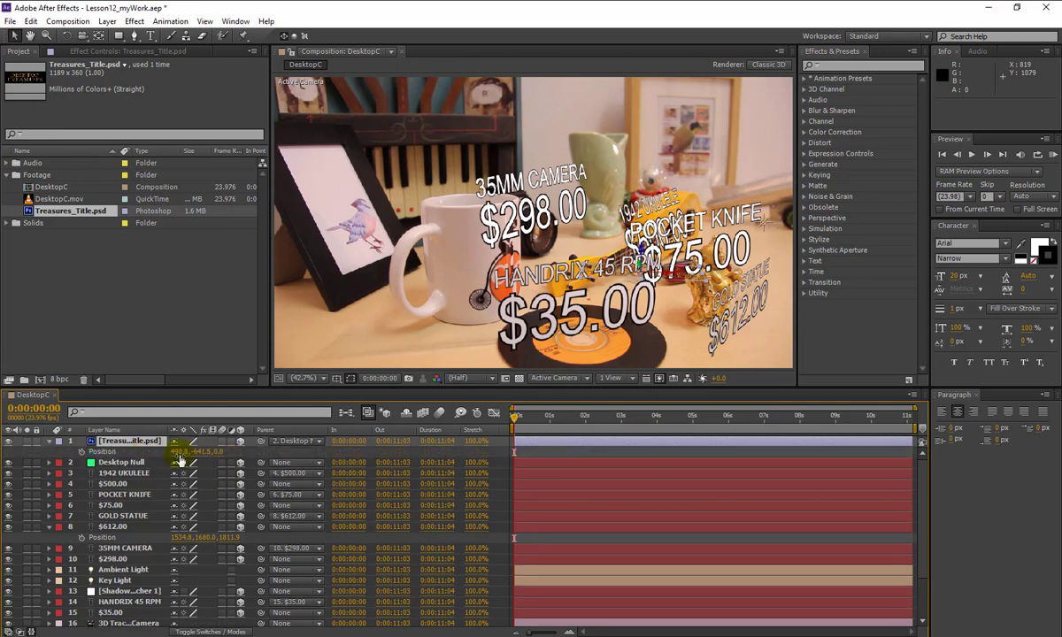
click(240, 441)
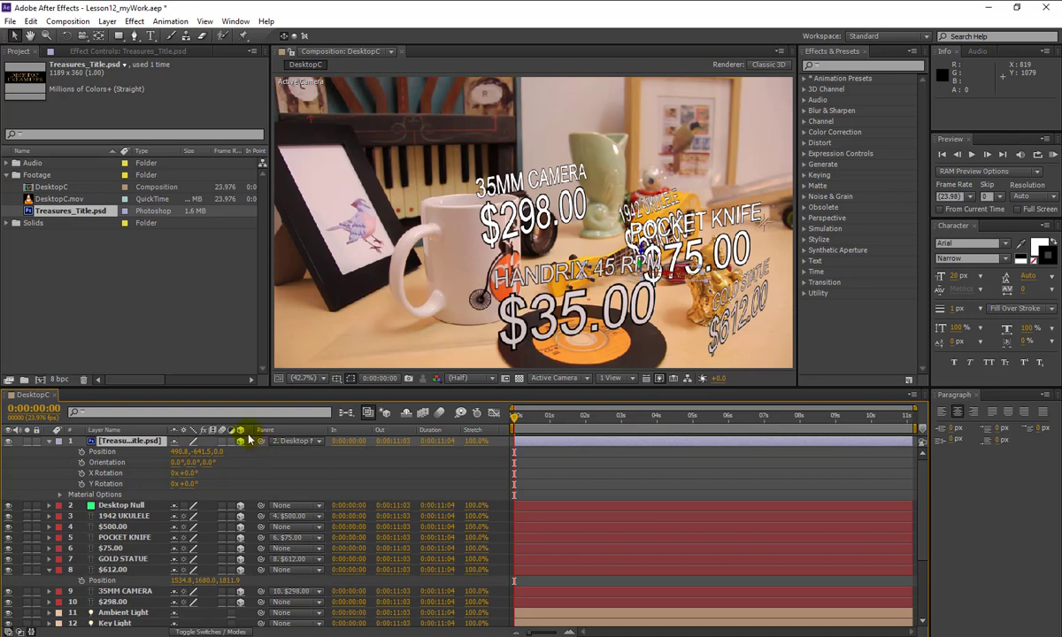
key(ctrl+z)
key(ctrl+shift+z)
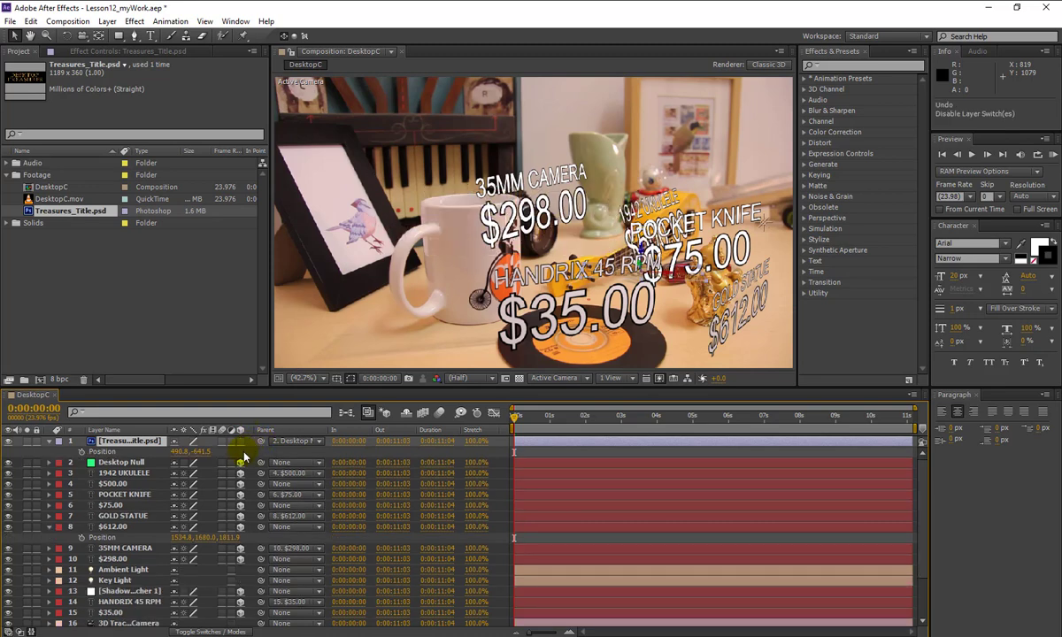
key(ctrl+z)
key(ctrl+z)
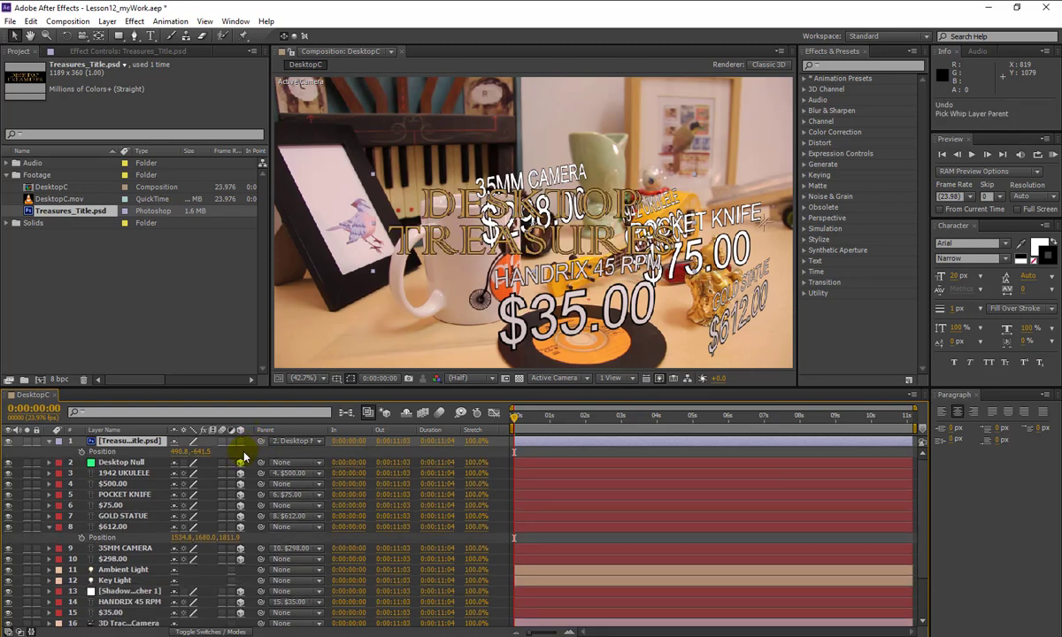
- Make the Treasures_Title.psd layer 3D and parent it to Desktop Null
click(240, 441)
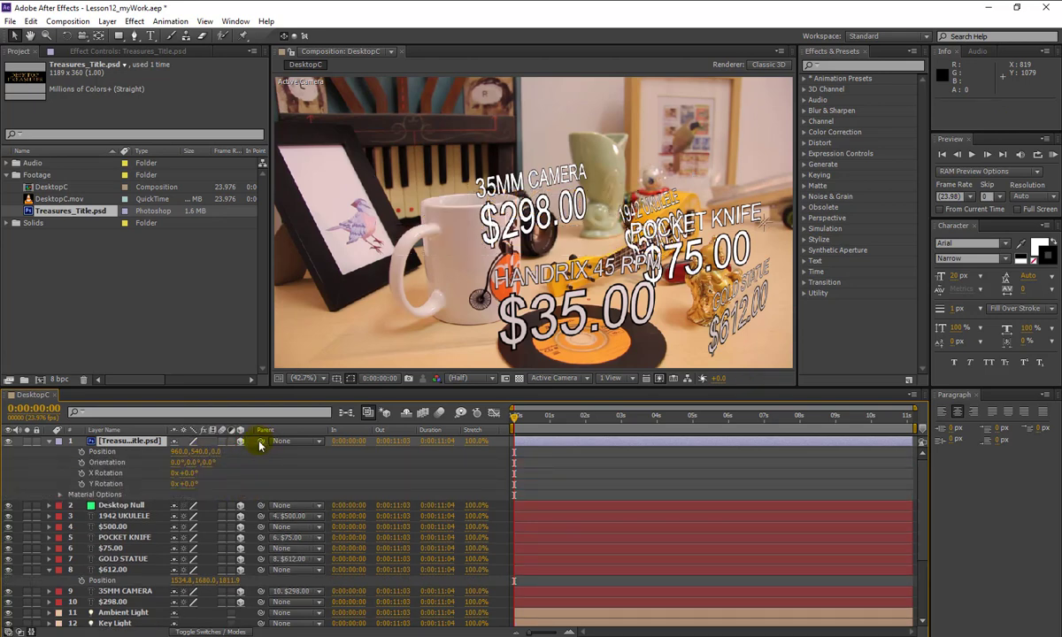
drag(260, 442, 149, 506)
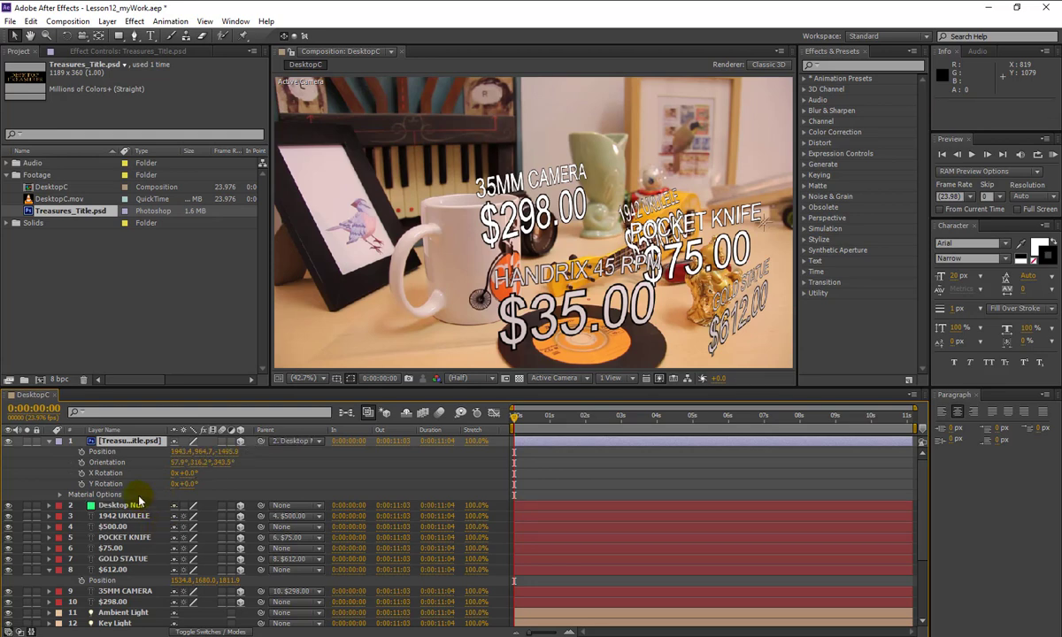
click(49, 441)
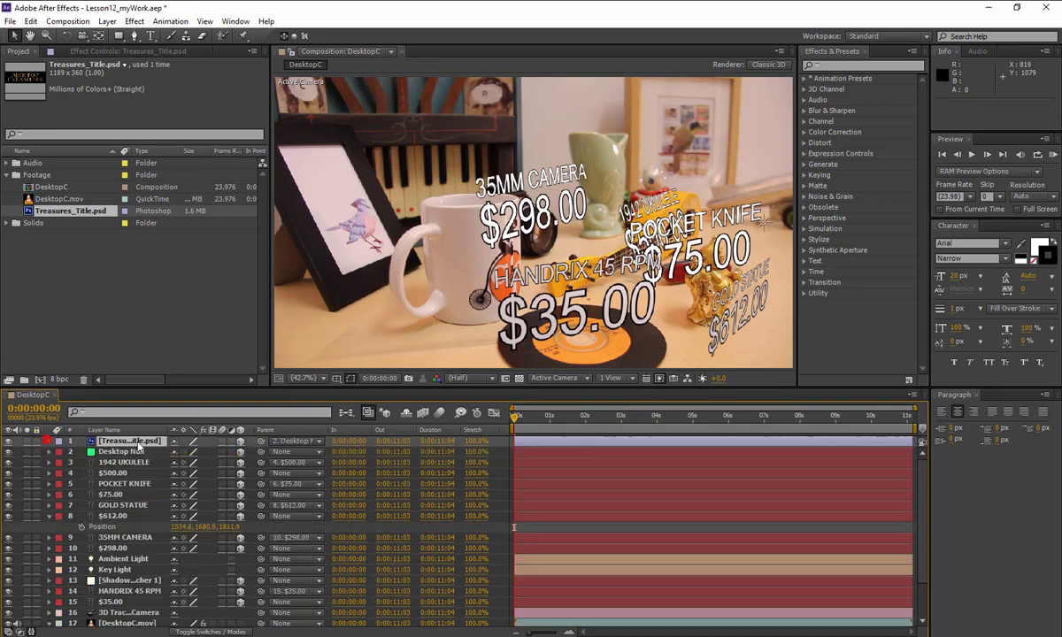
key(p)
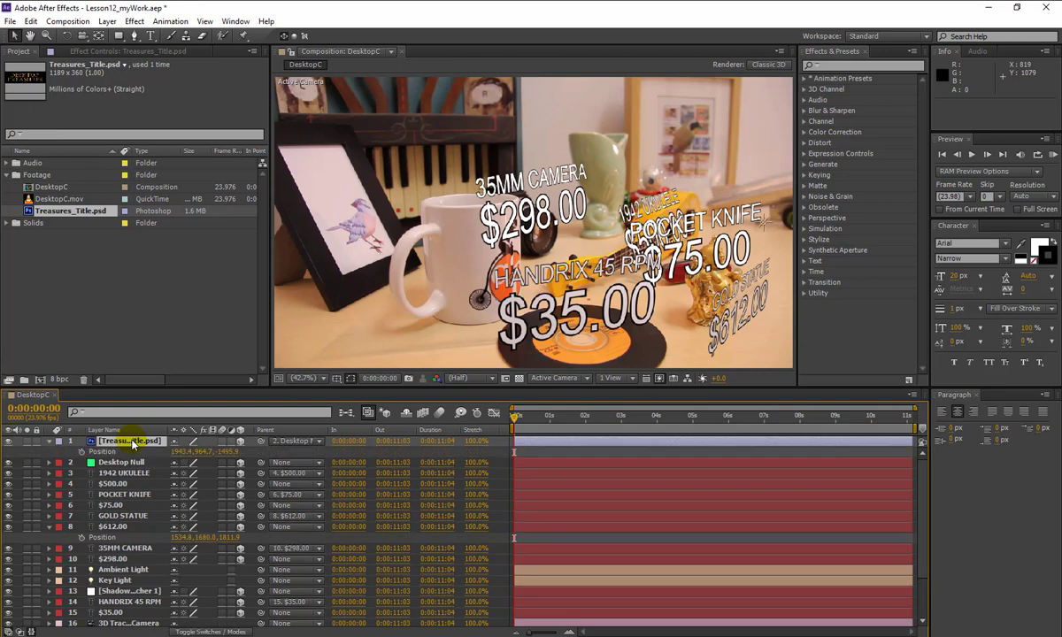
key(p)
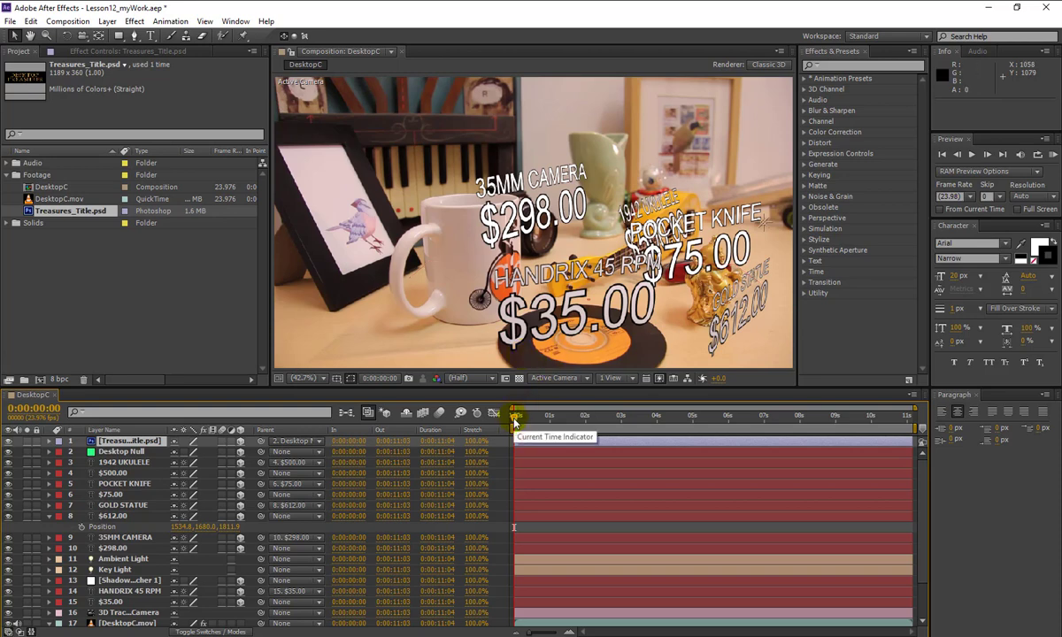
- At 0:00:11:03, set the Position of the Treasures_Title.psd layer to 3532.4, -2432.6, 184.8
drag(515, 421, 943, 418)
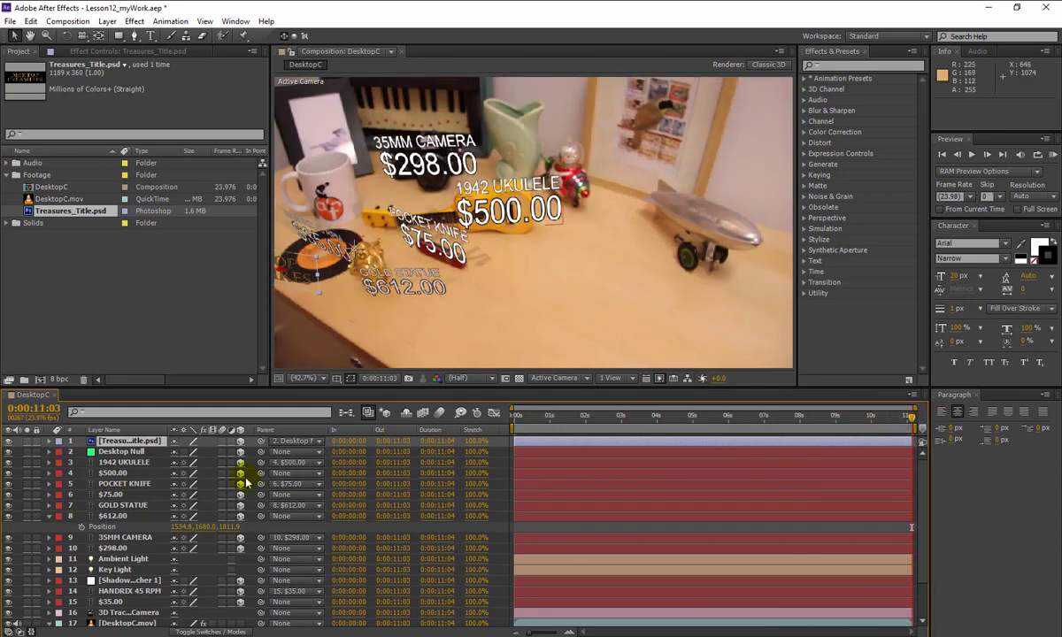
key(p)
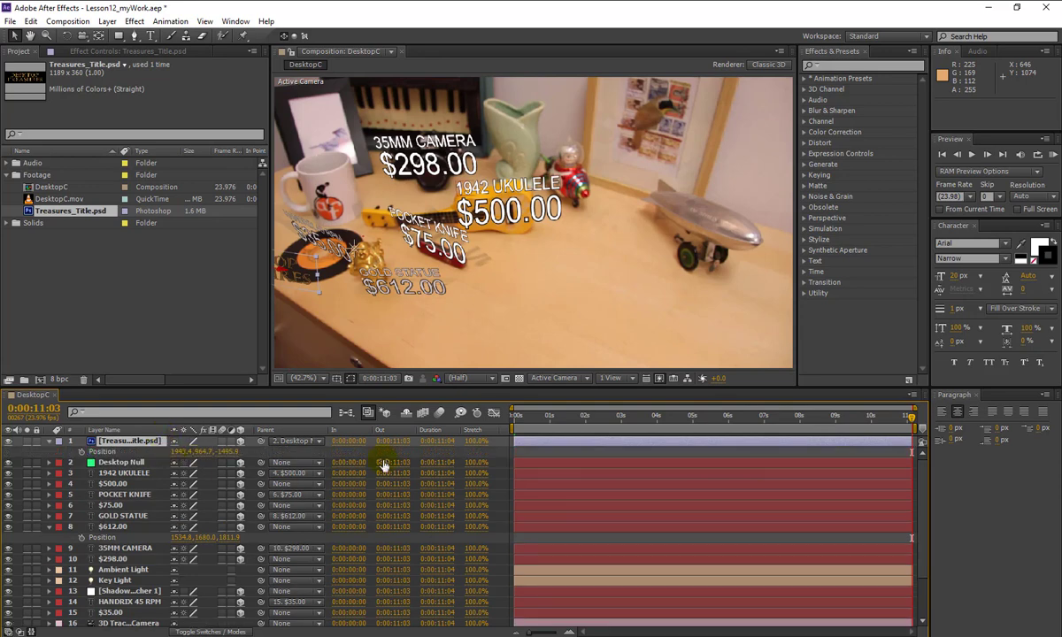
click(186, 451)
text(353)
key(Tab)
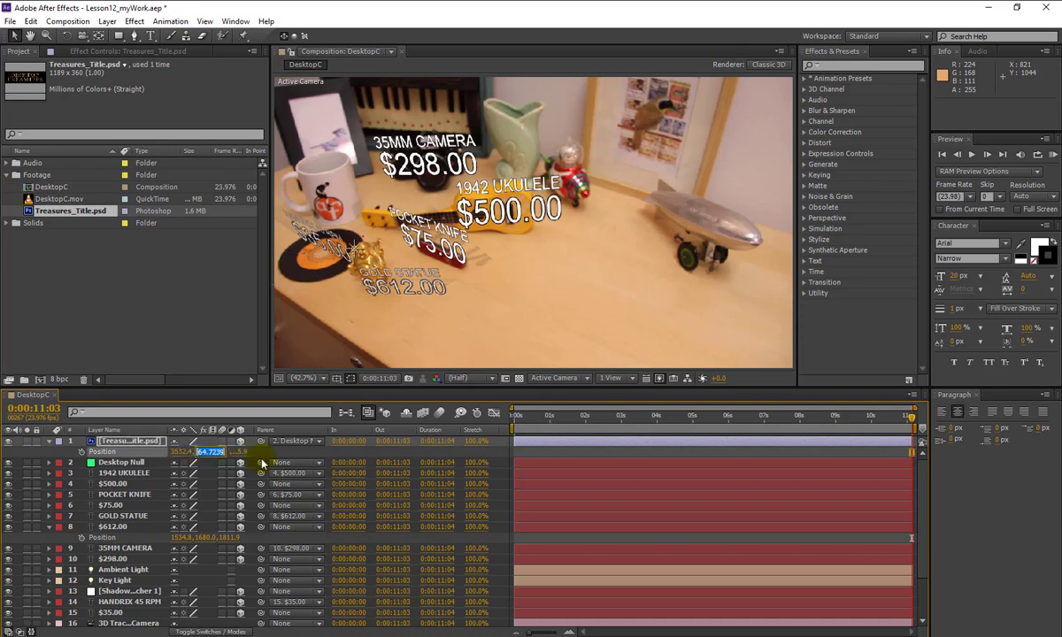
text(2432.6)
key(Tab)
text(18)
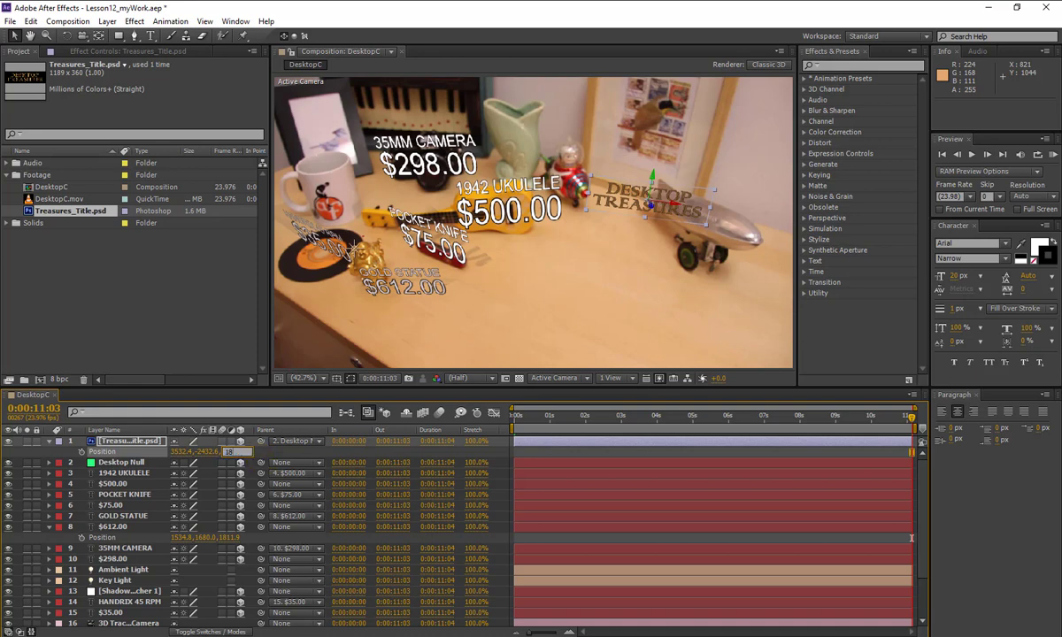
key(Return)
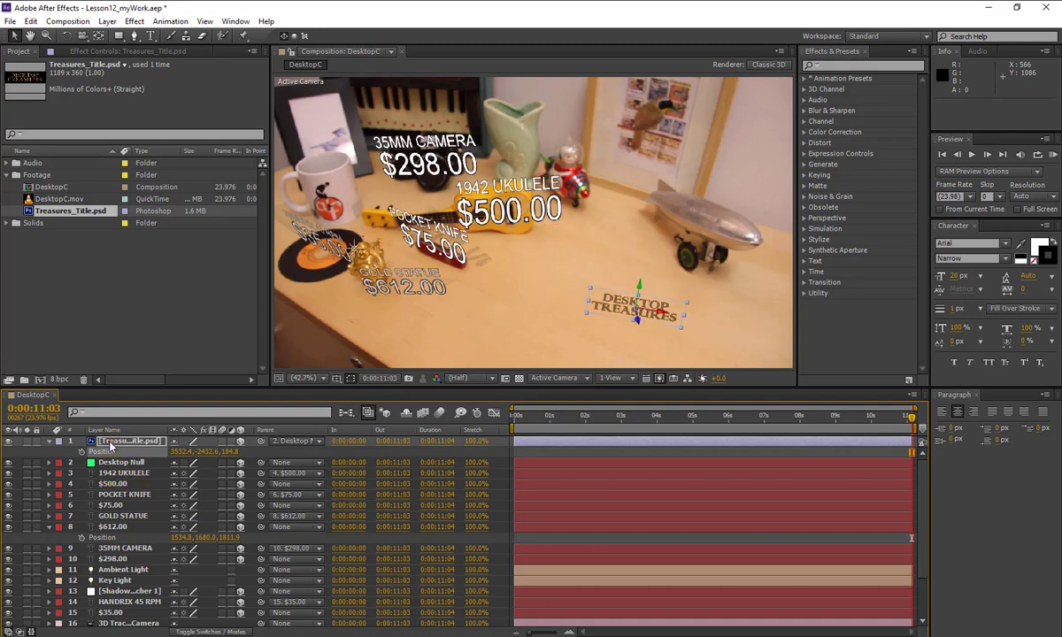
- Set the Z Rotation of the Treasures_Title.psd layer to 300 degrees
click(106, 443)
key(r)
click(190, 485)
text(3)
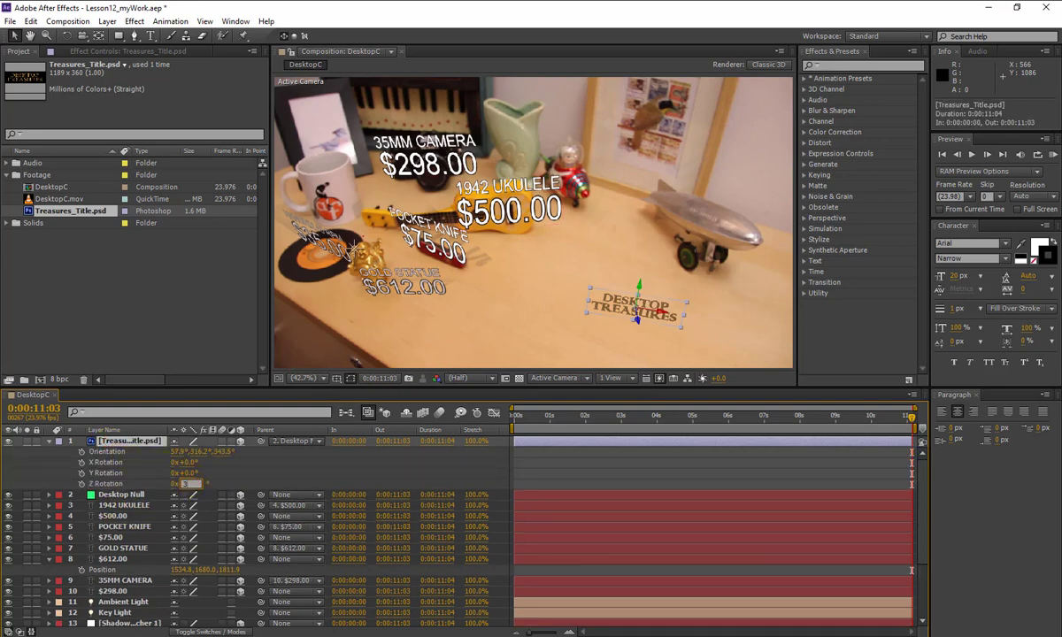
text(00)
key(Return)
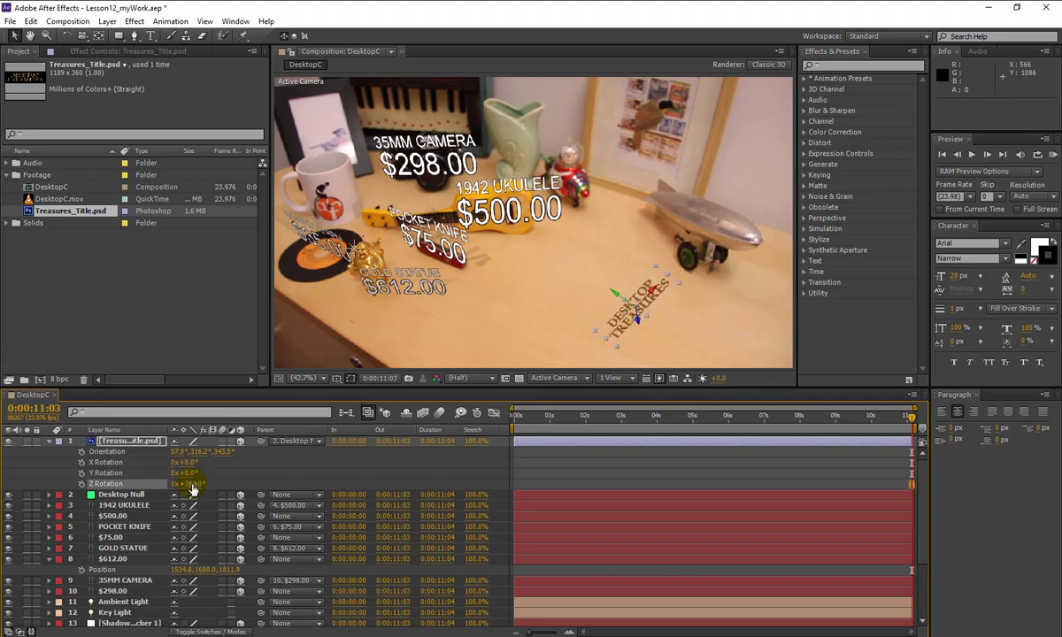
- Set the Scale of the Treasures_Title.psd layer to 450%
click(112, 442)
key(s)
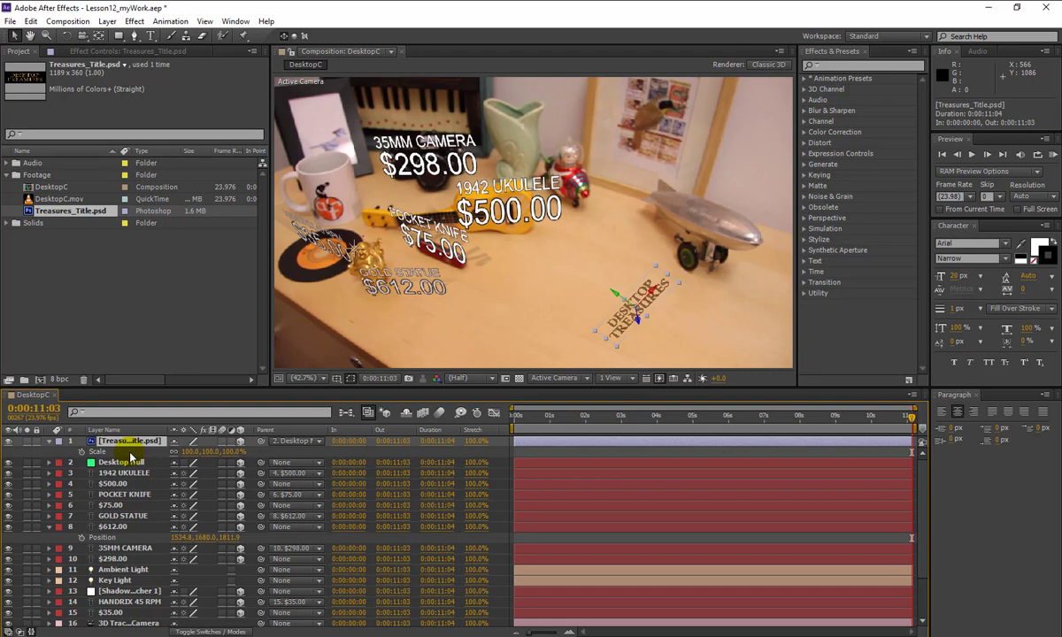
click(192, 452)
text(450)
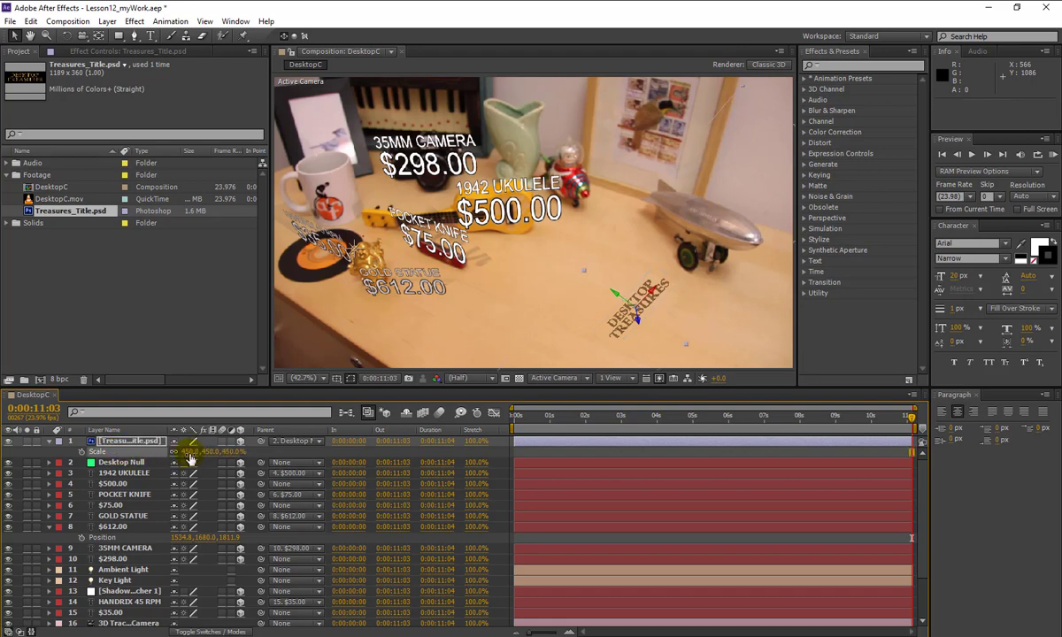
key(Return)
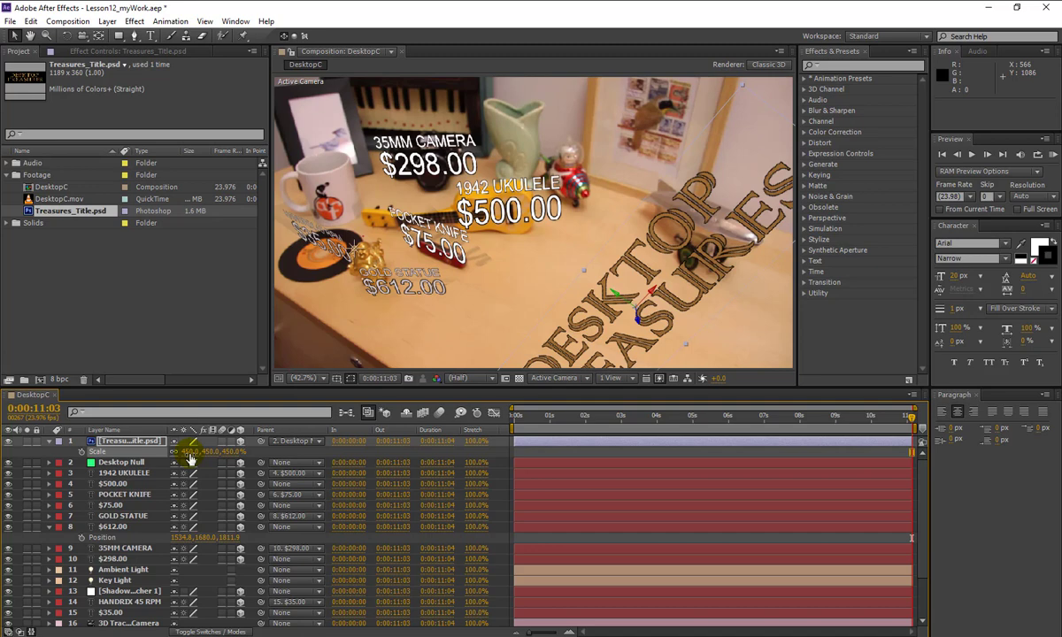
- Rotate the Treasures_Title.psd layer to lie flat on the desk, with X Rotation -74 degrees and Z Rotation 334 degrees
key(p)
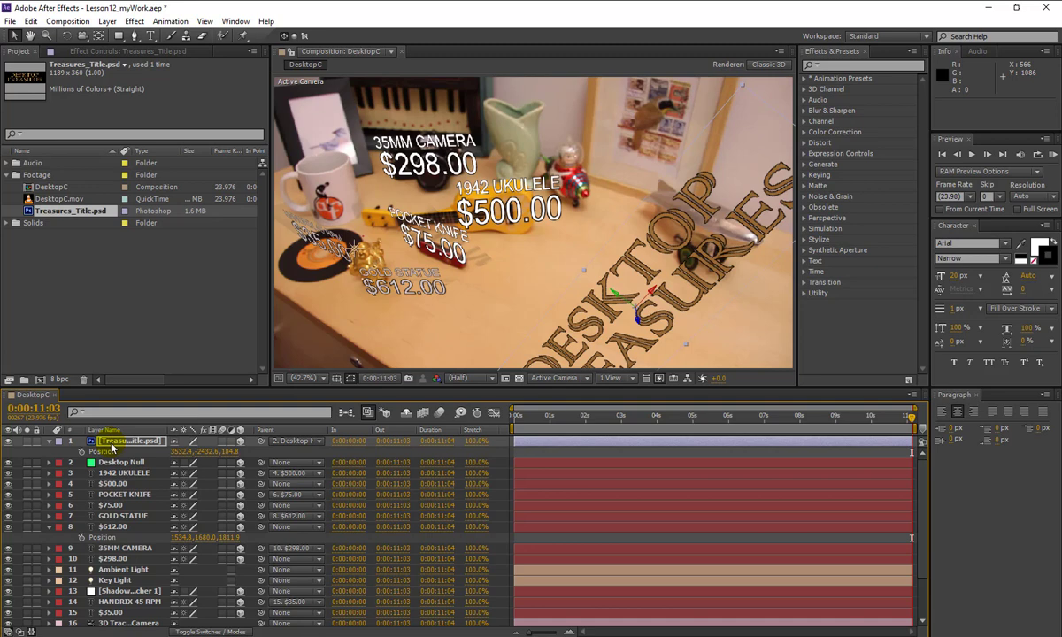
click(100, 452)
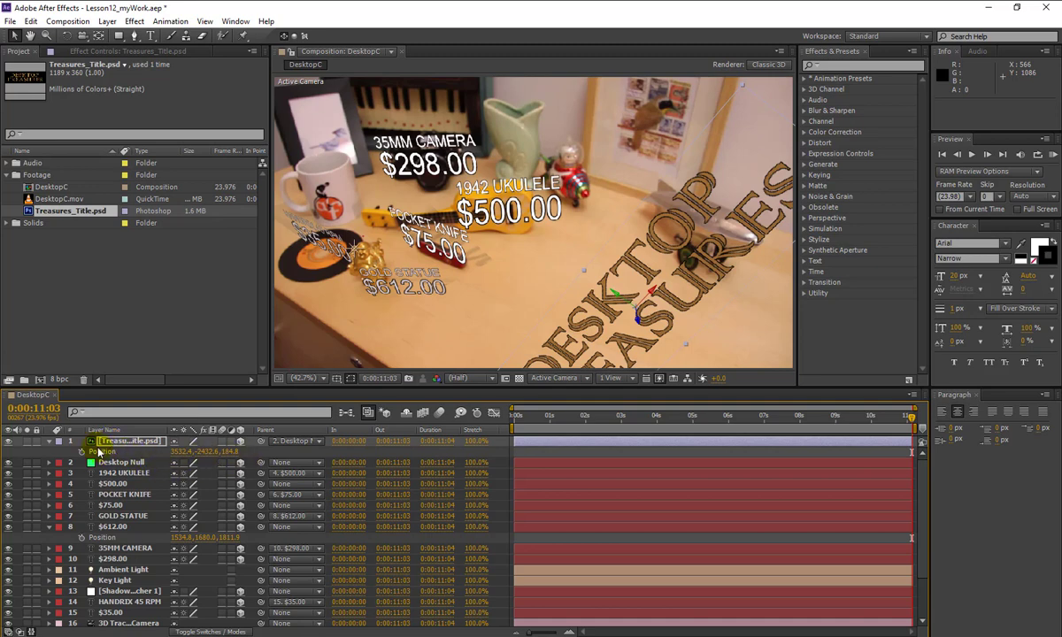
key(r)
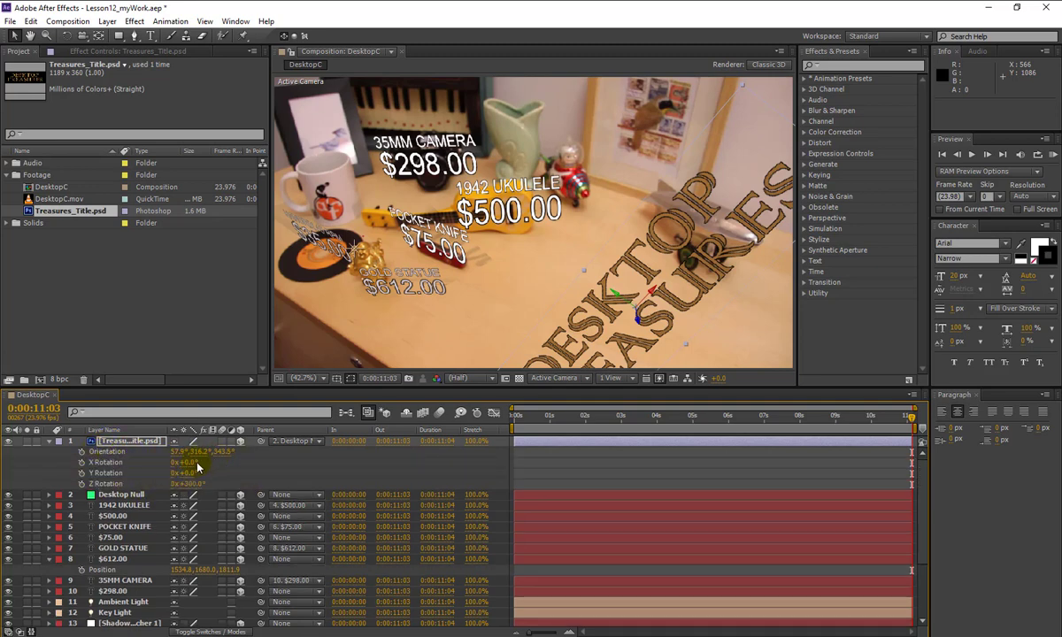
drag(191, 469, 215, 485)
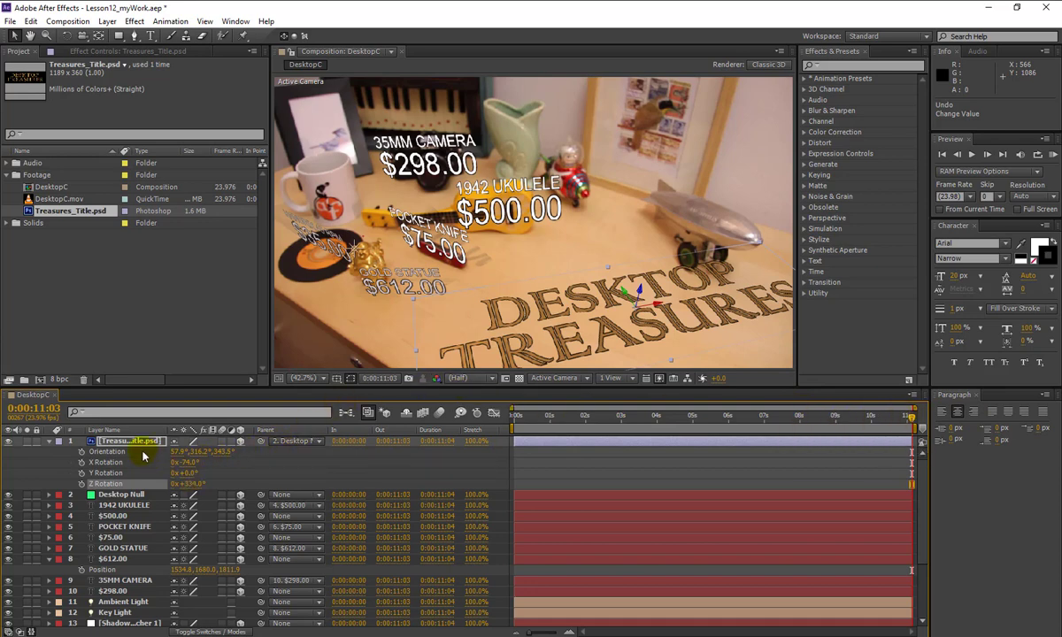
- Scale the title layer to 372% and move it across the empty desk area to about 3165.5, -1984.9, 113.9
key(s)
drag(188, 450, 145, 452)
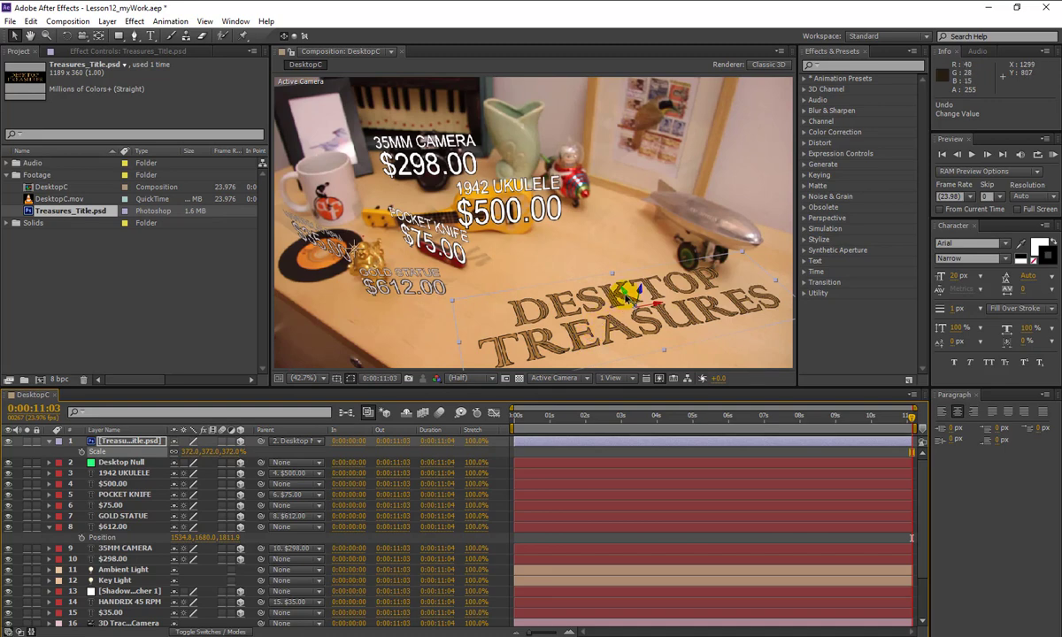
drag(625, 297, 579, 326)
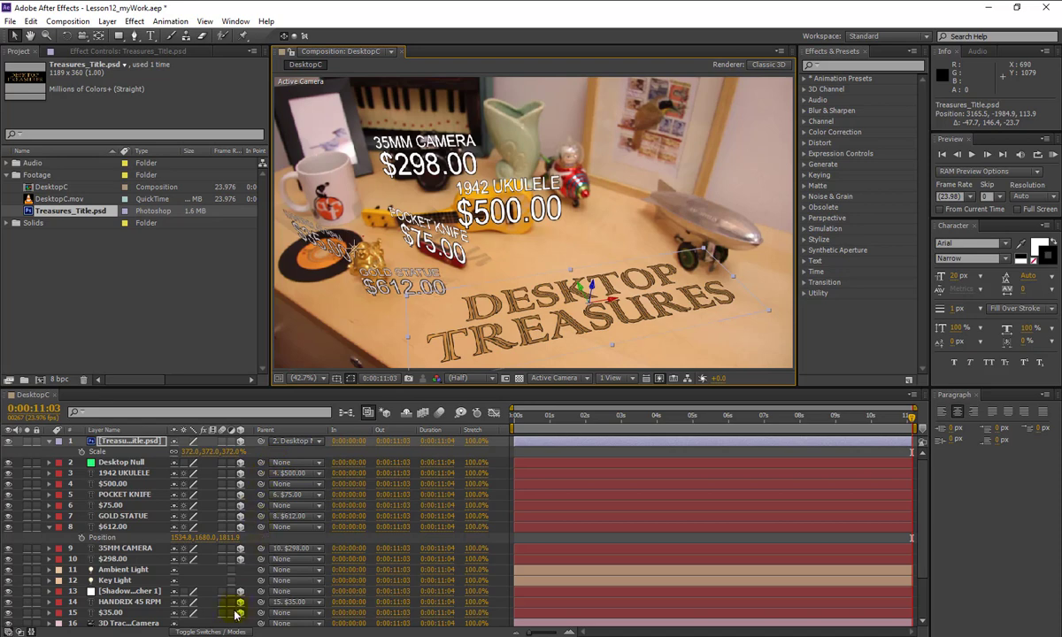
- Set the blending mode of the Treasures_Title.psd layer to Luminosity
click(215, 631)
click(200, 441)
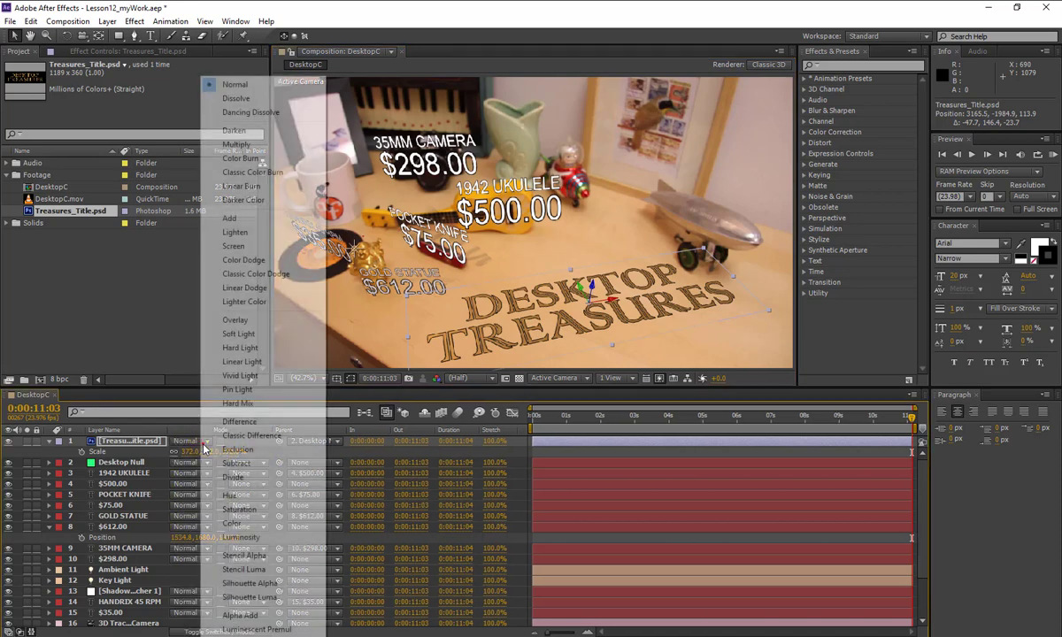
click(251, 537)
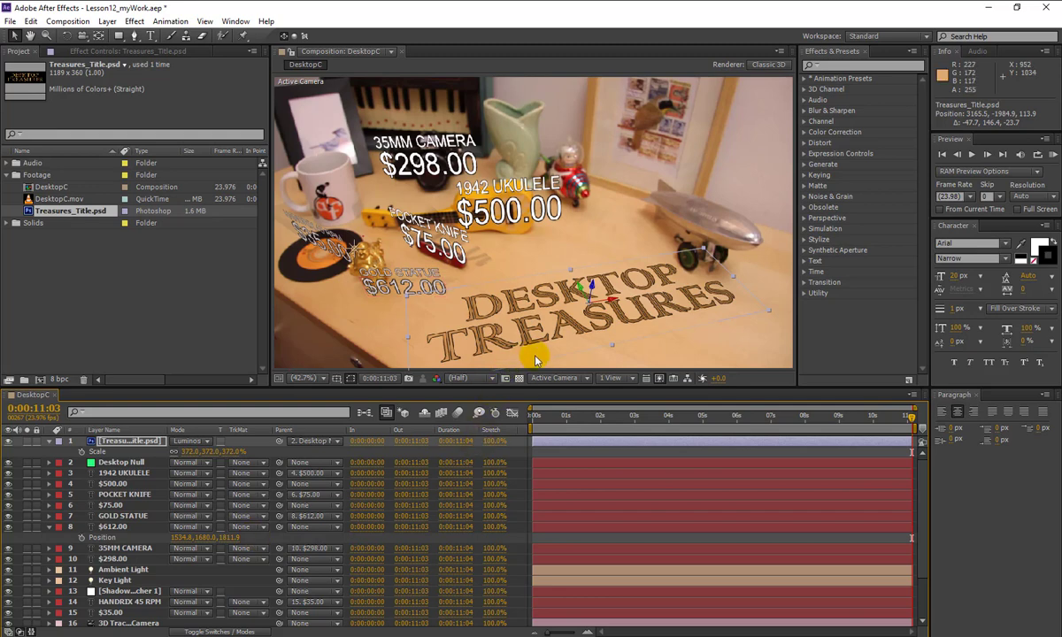
- Collapse the properties of the Treasures_Title.psd and $612.00 layers and save the project
click(48, 441)
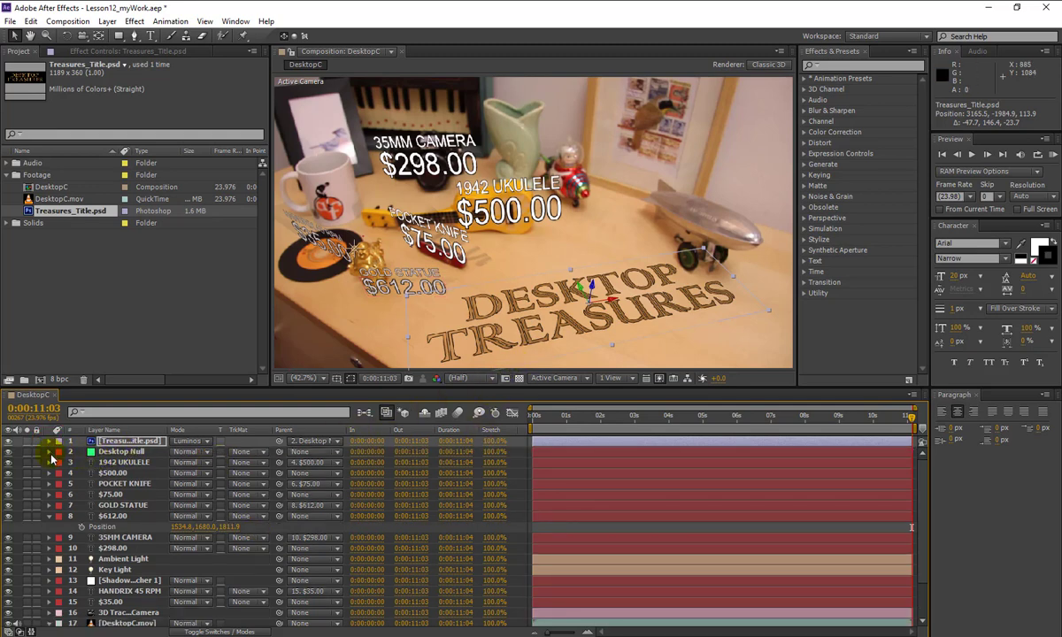
click(49, 516)
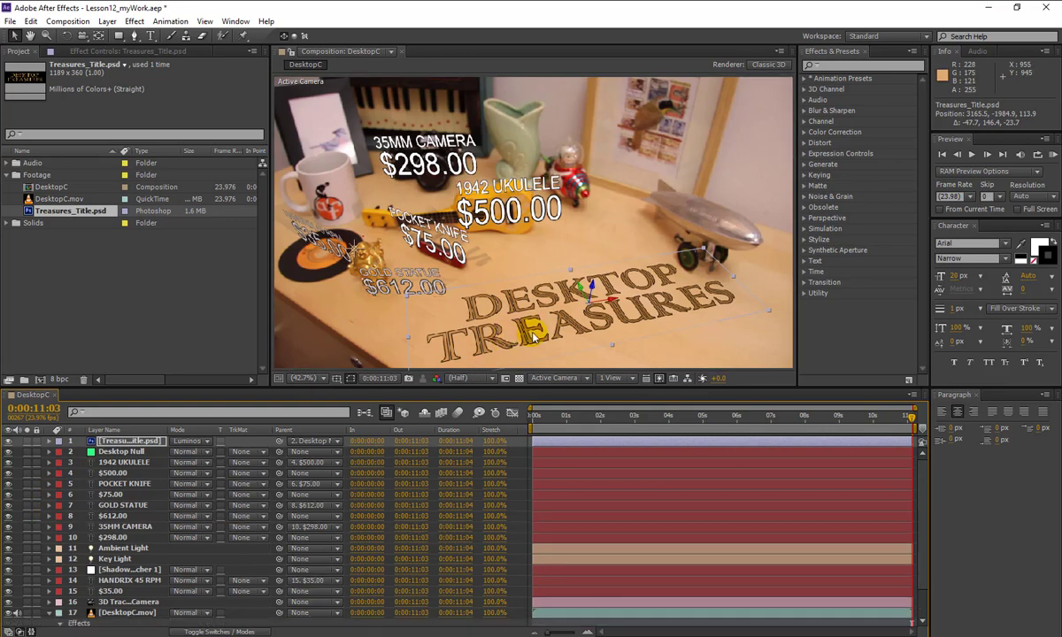
click(653, 351)
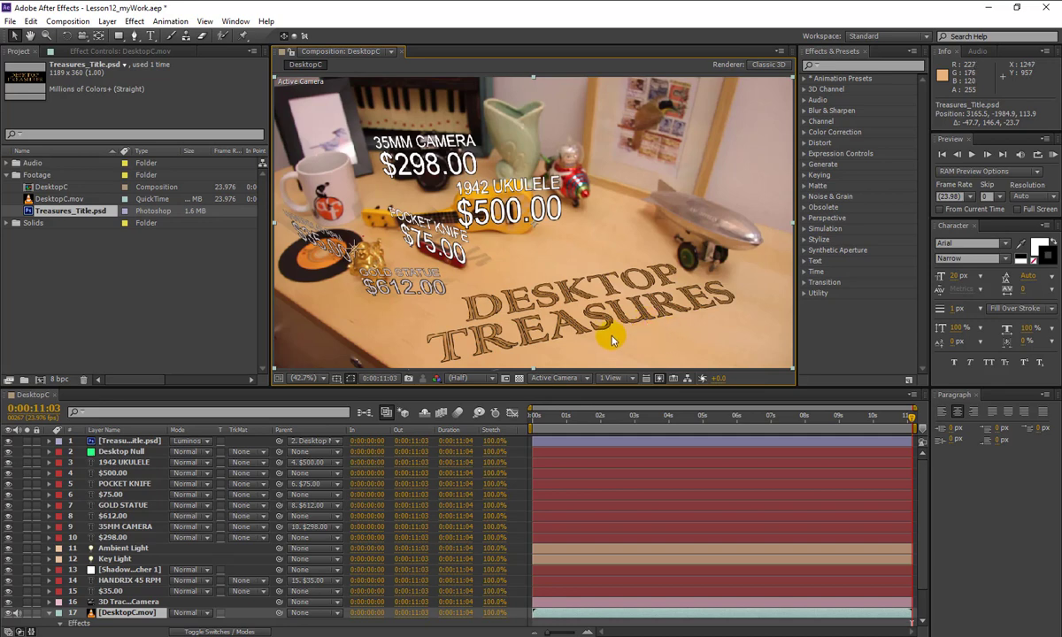
click(7, 21)
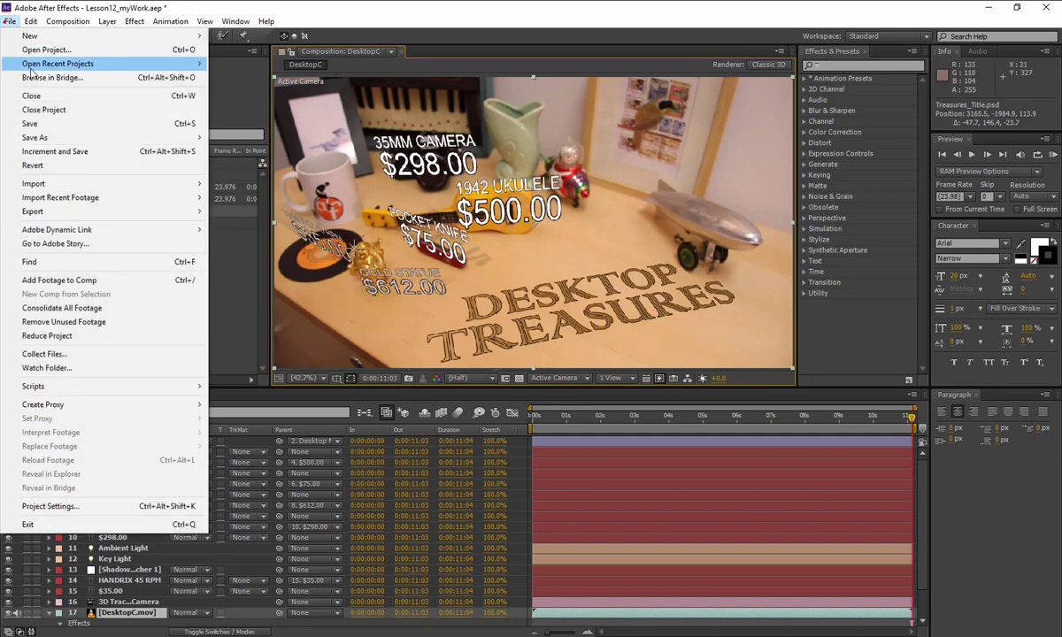
click(46, 129)
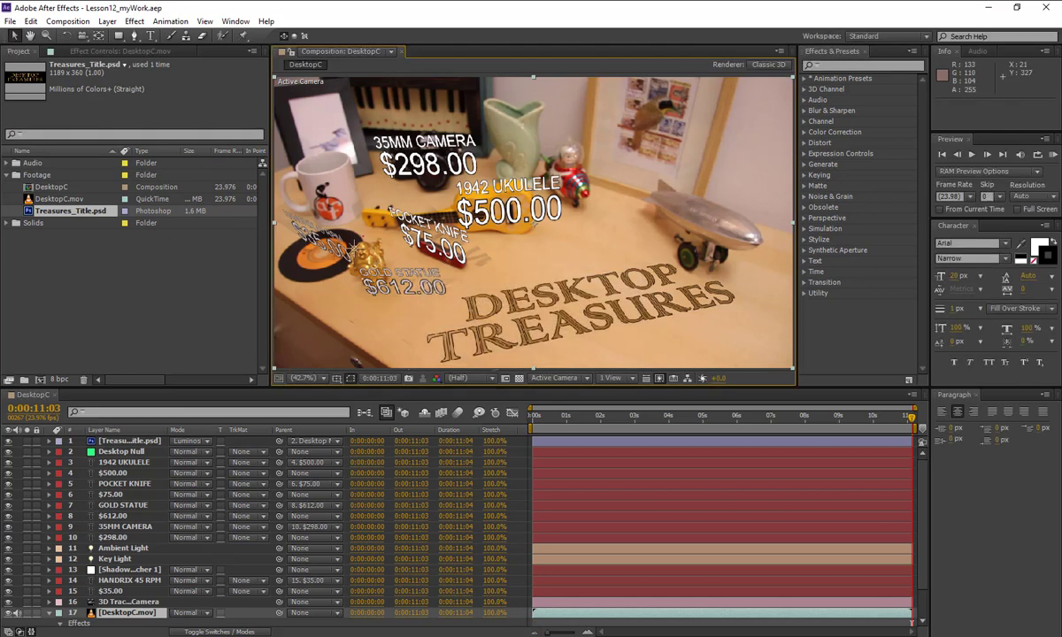
- Switch to the lesson PDF in Acrobat Reader and read the steps for animating the first text elements on page 312
key(alt+Tab)
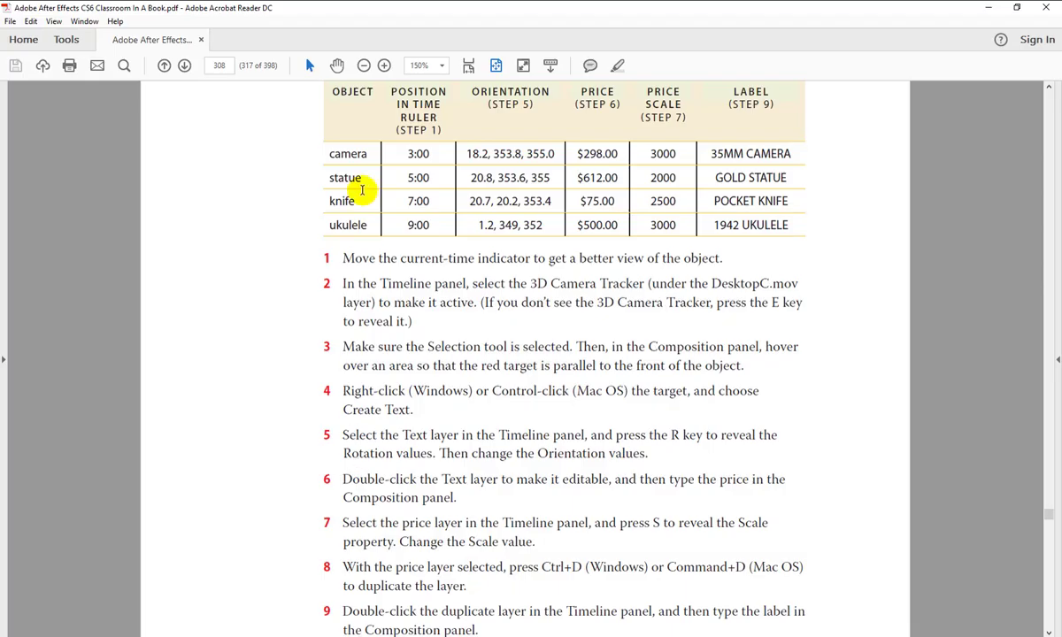
click(496, 66)
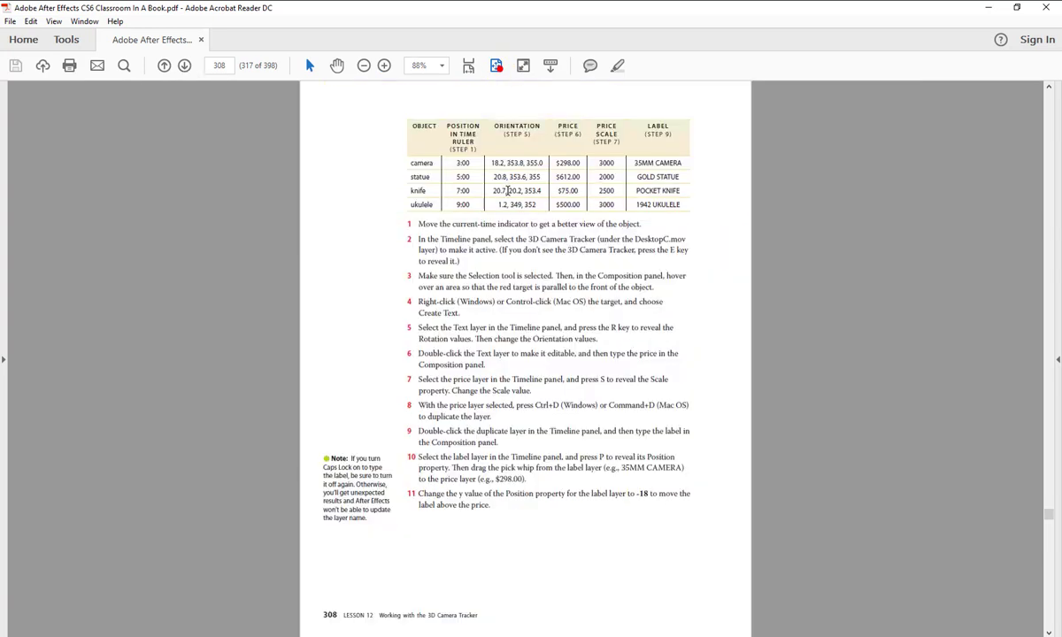
scroll(509, 193, down, 2)
scroll(506, 260, down, 2)
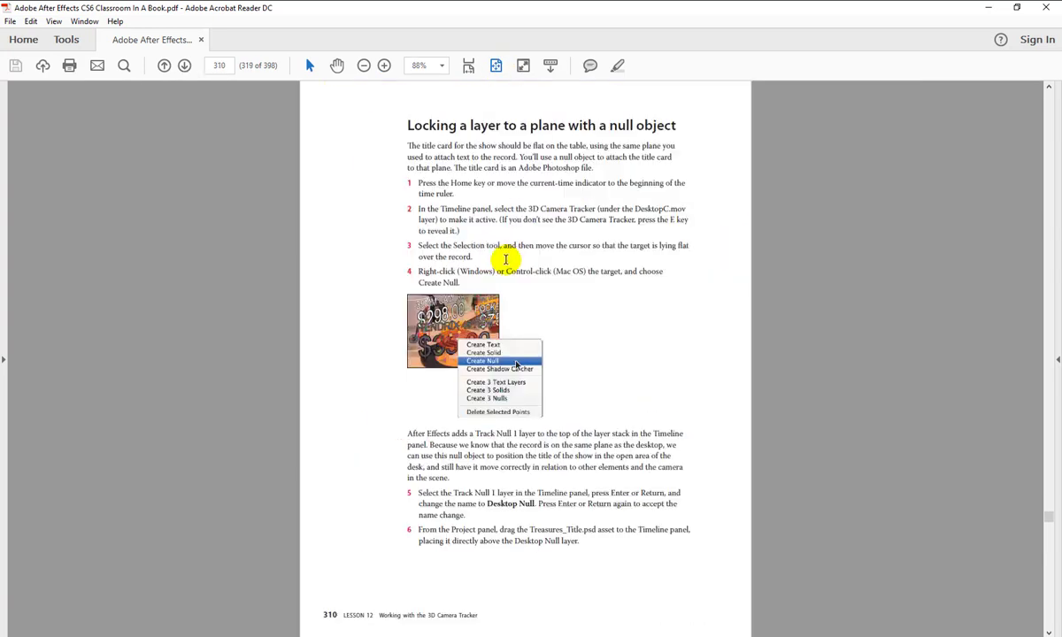
scroll(505, 260, down, 2)
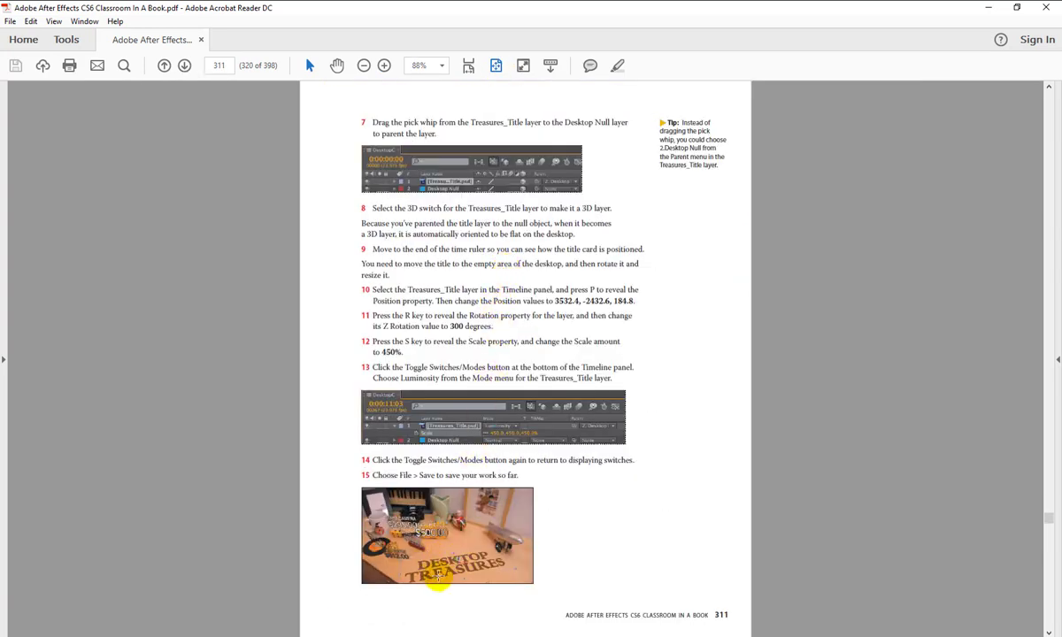
scroll(444, 568, down, 2)
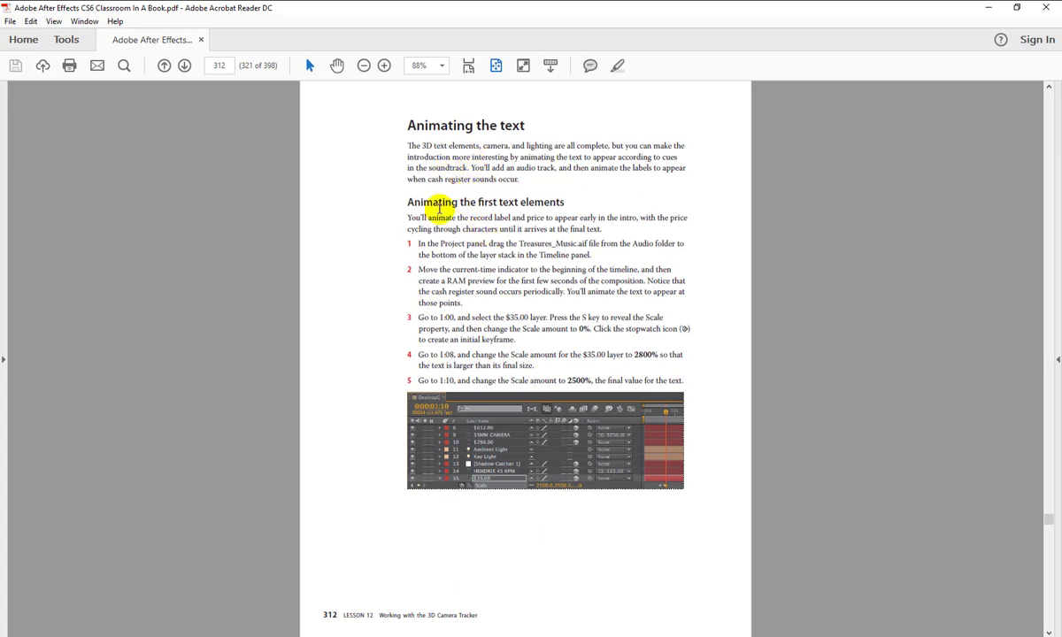
scroll(485, 516, up, 2)
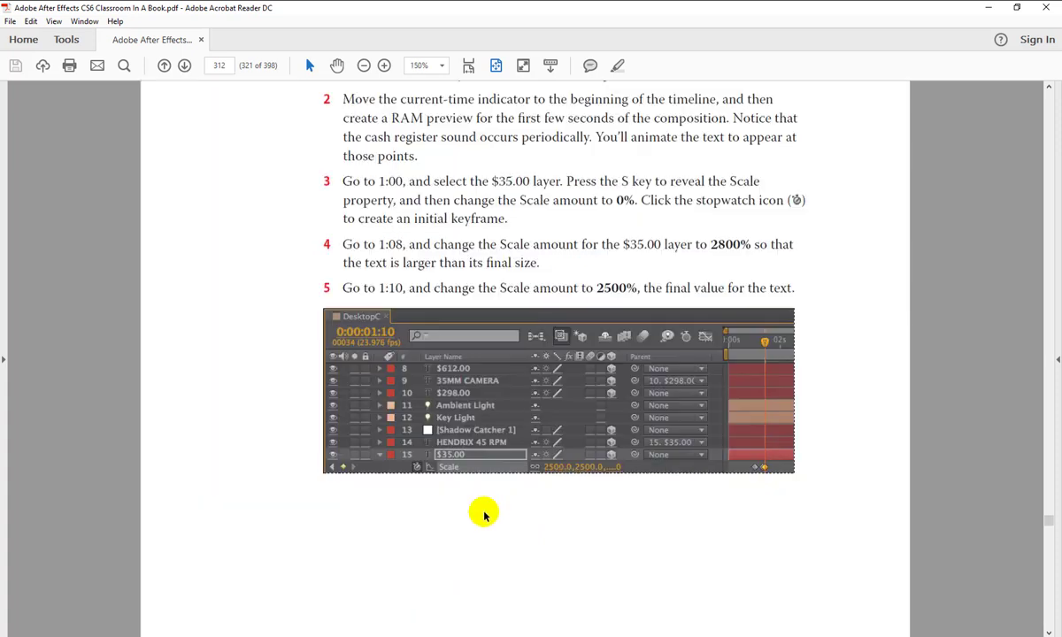
scroll(451, 531, up, 2)
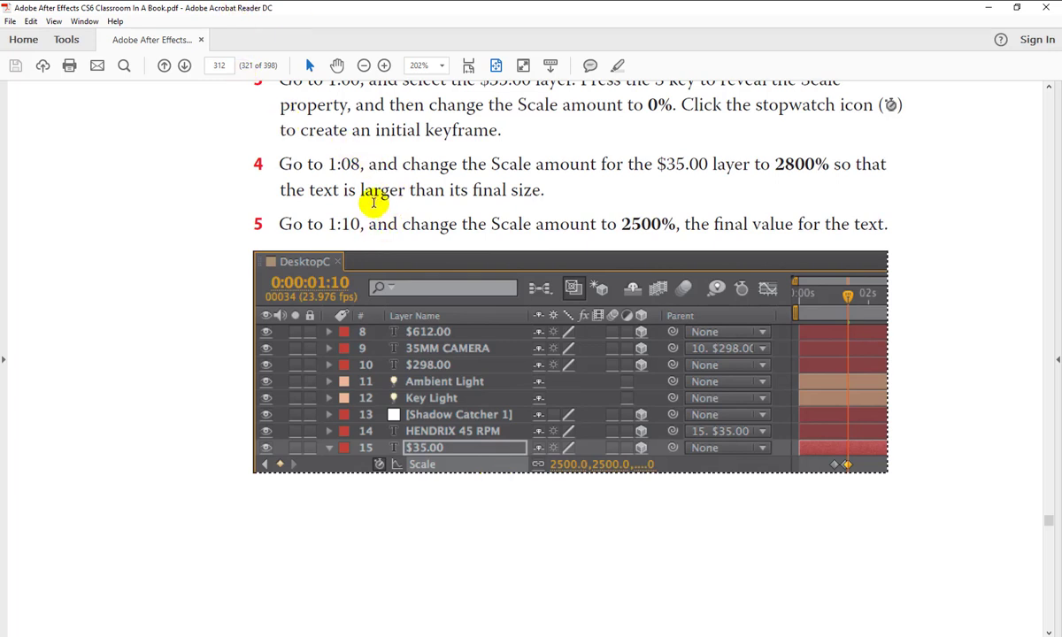
scroll(398, 197, up, 1)
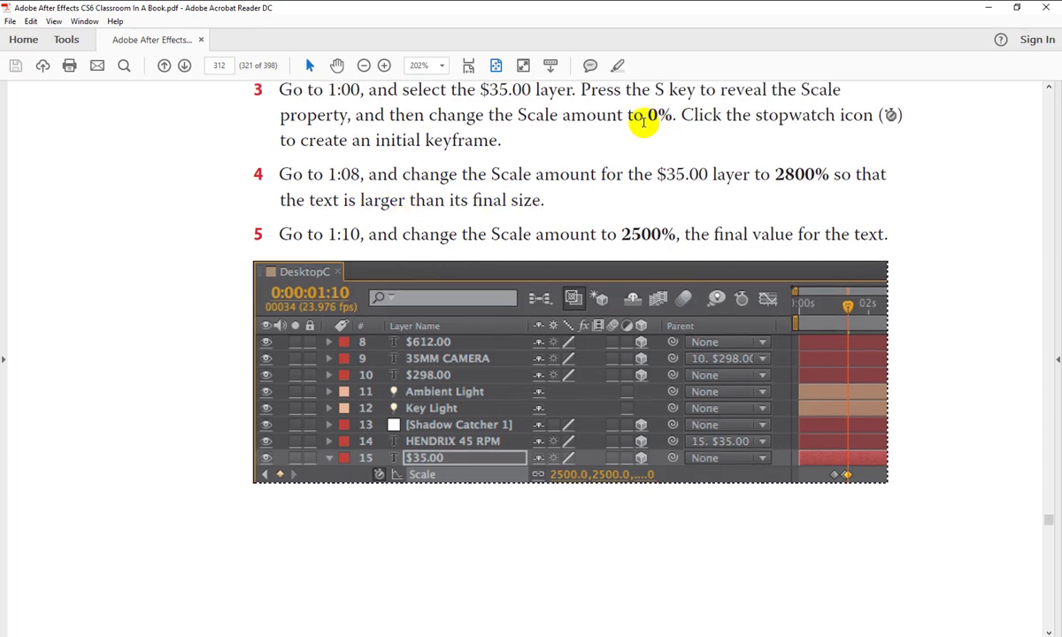
double_click(333, 96)
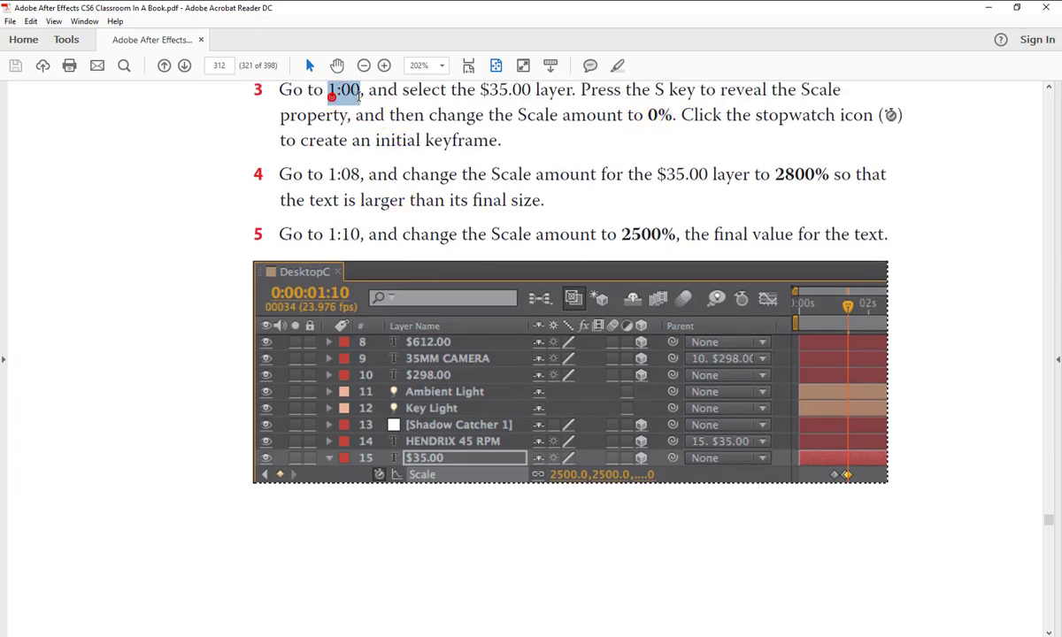
double_click(662, 117)
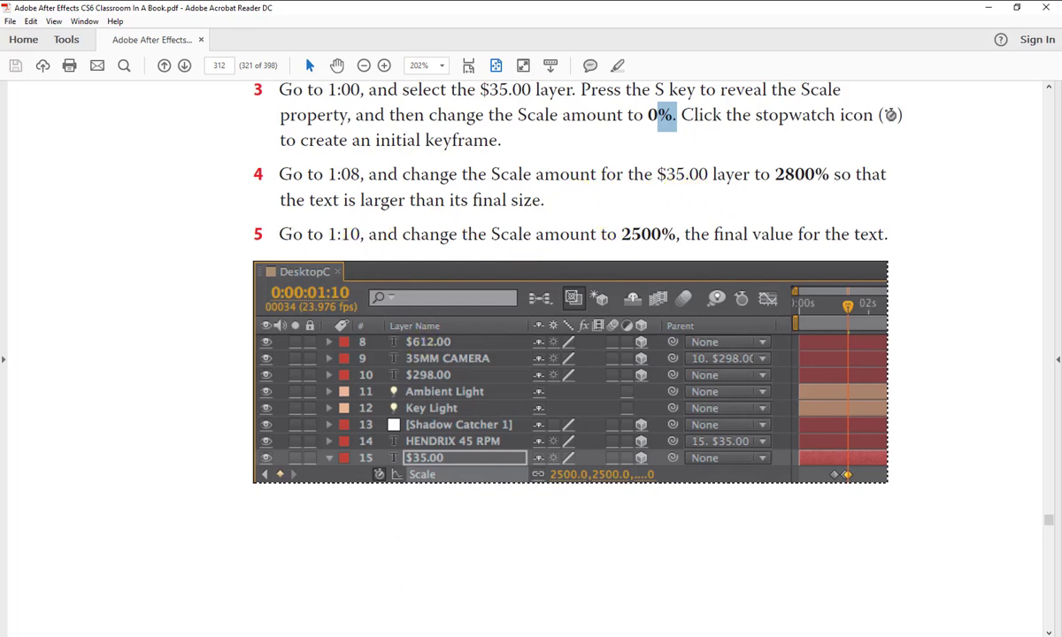
- Switch back to After Effects and reveal only the Scale property of the $35.00 text layer
click(293, 636)
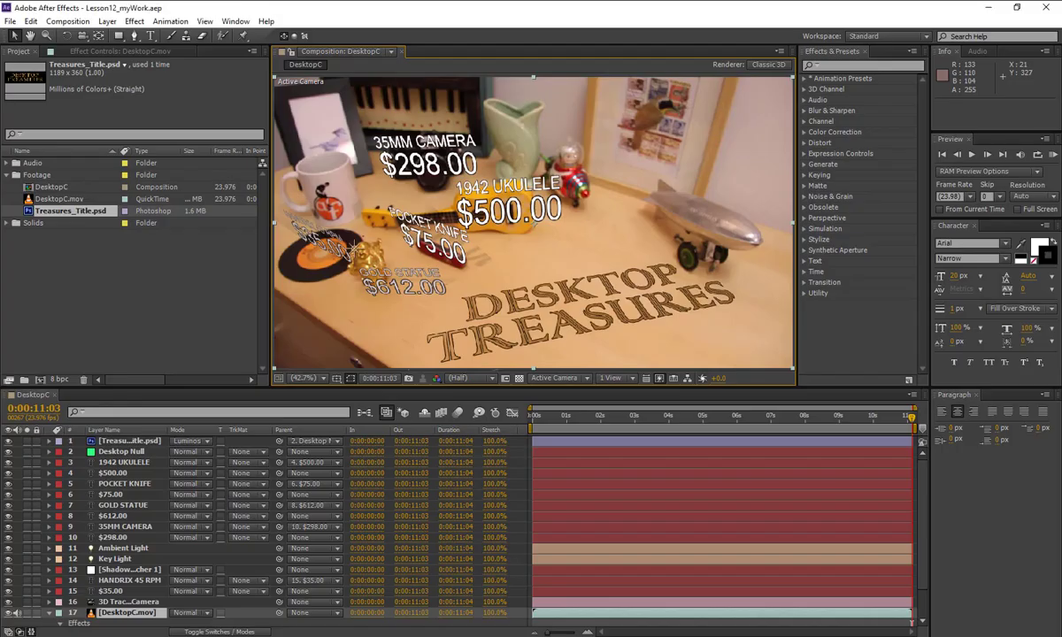
click(108, 591)
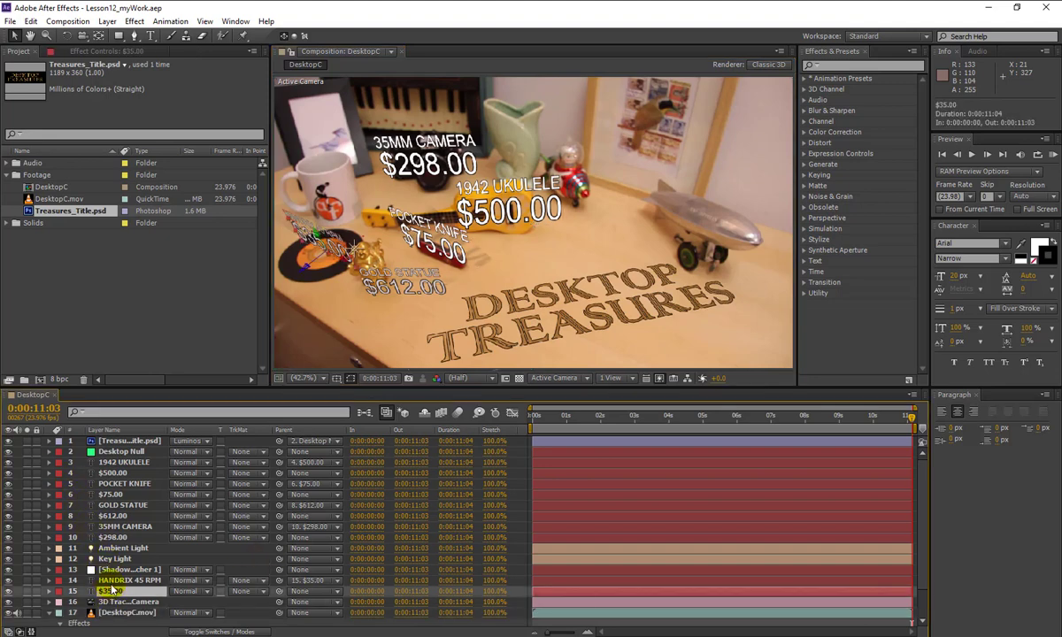
key(s)
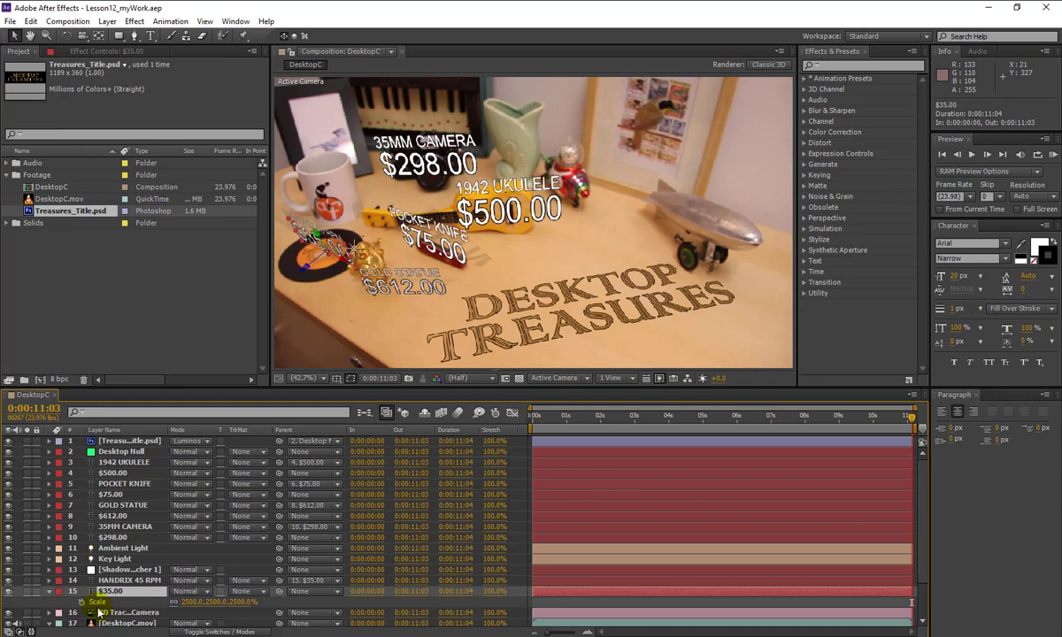
click(45, 413)
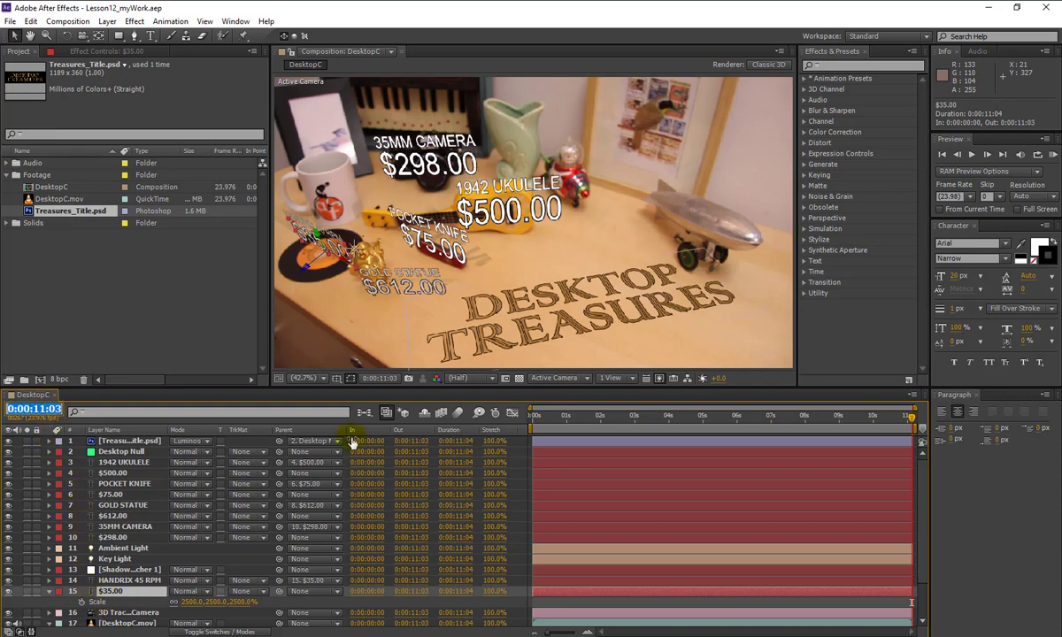
text(108)
key(Return)
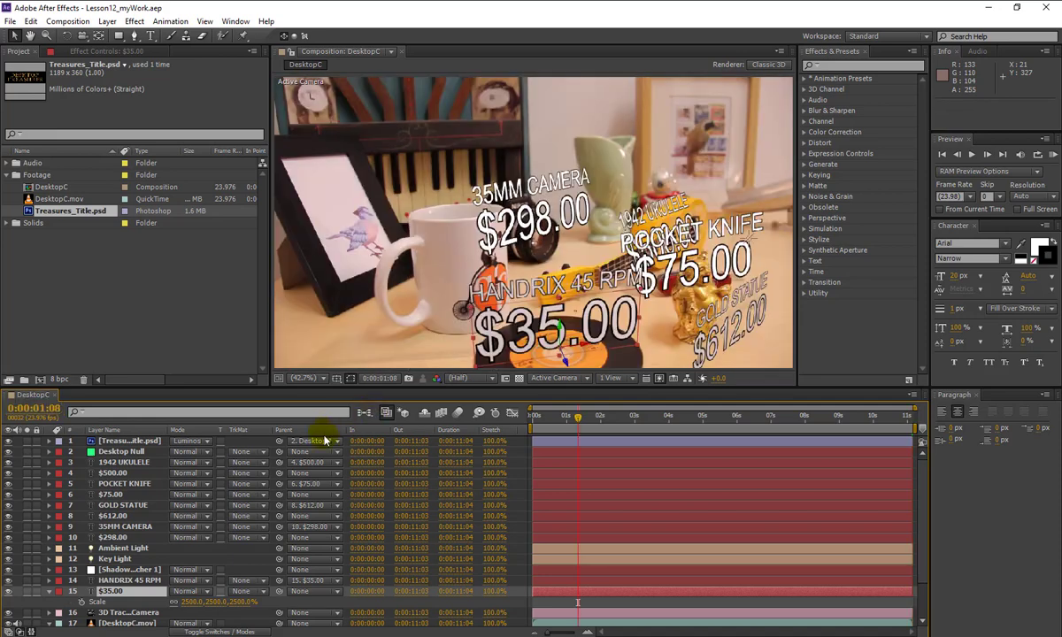
key(alt+Tab)
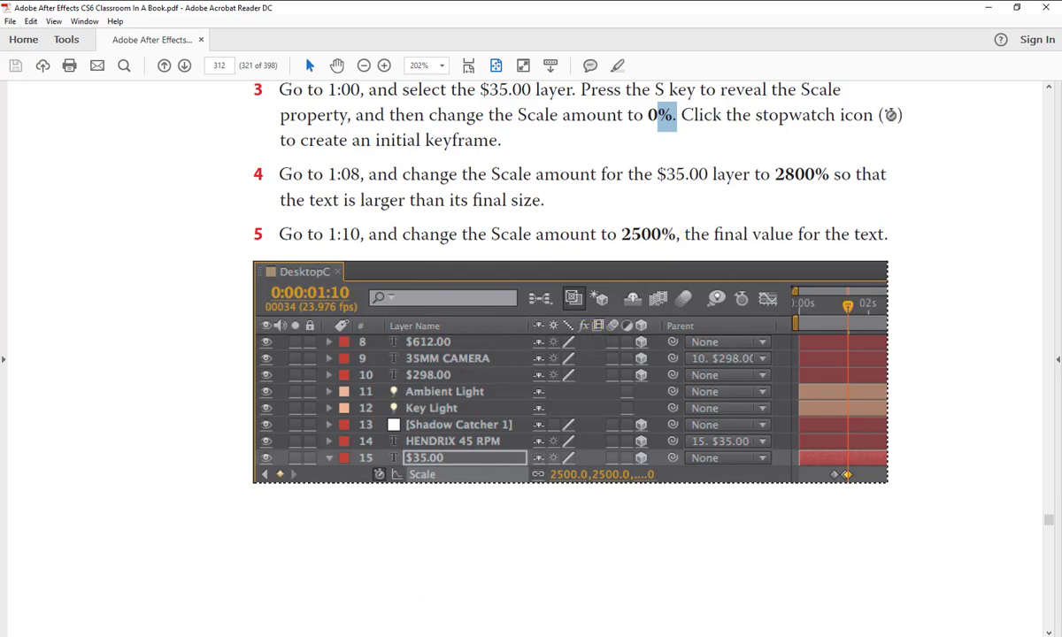
key(alt+Tab)
- Move the current time to 0:00:01:10 and create a Scale keyframe on the $35.00 layer
click(33, 409)
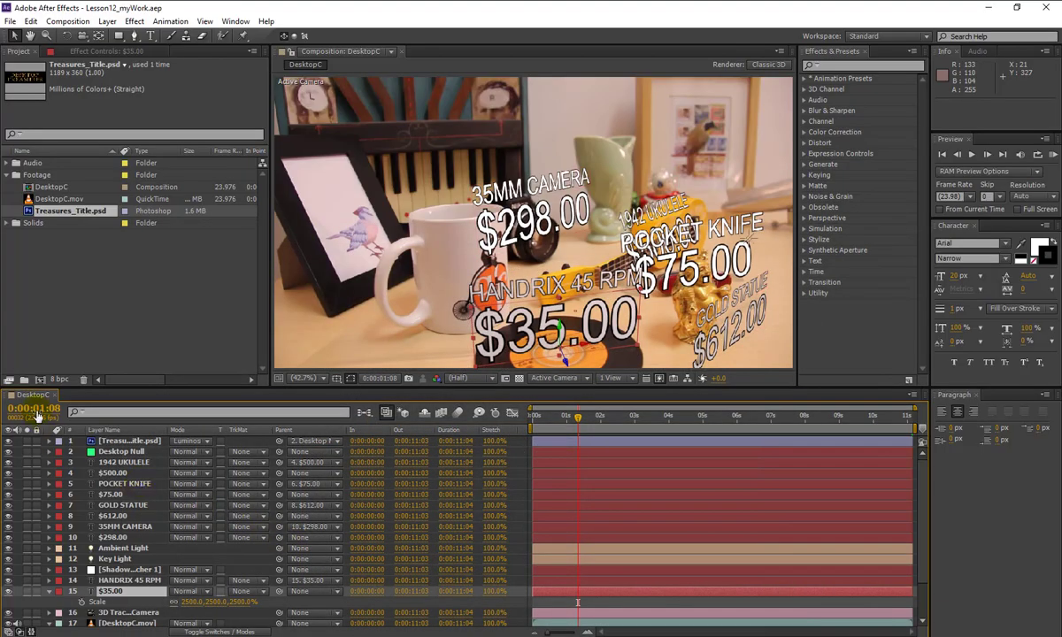
text(110)
key(Return)
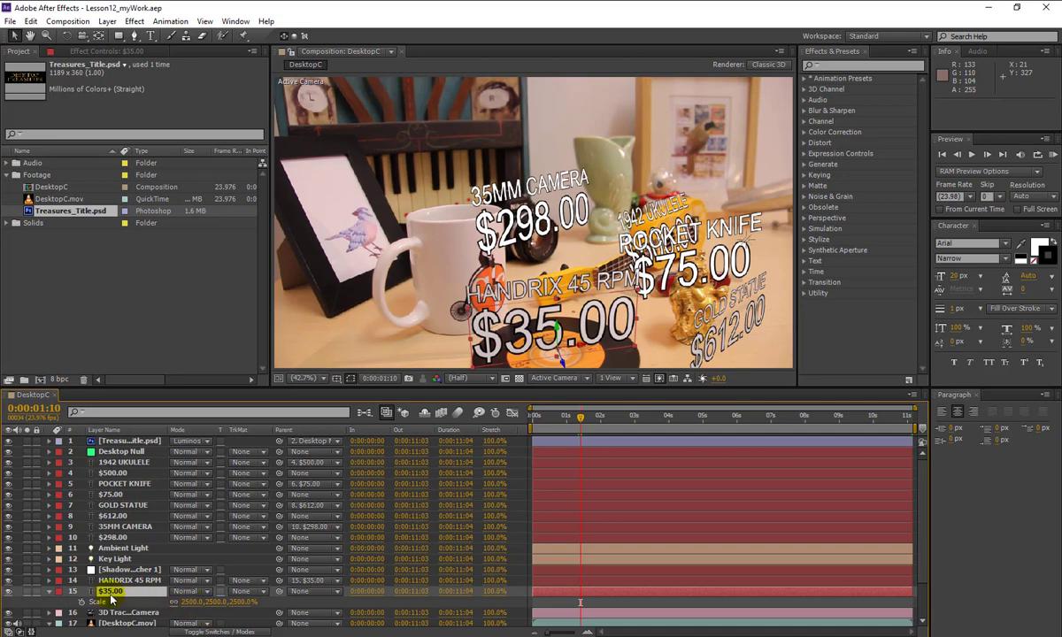
click(80, 602)
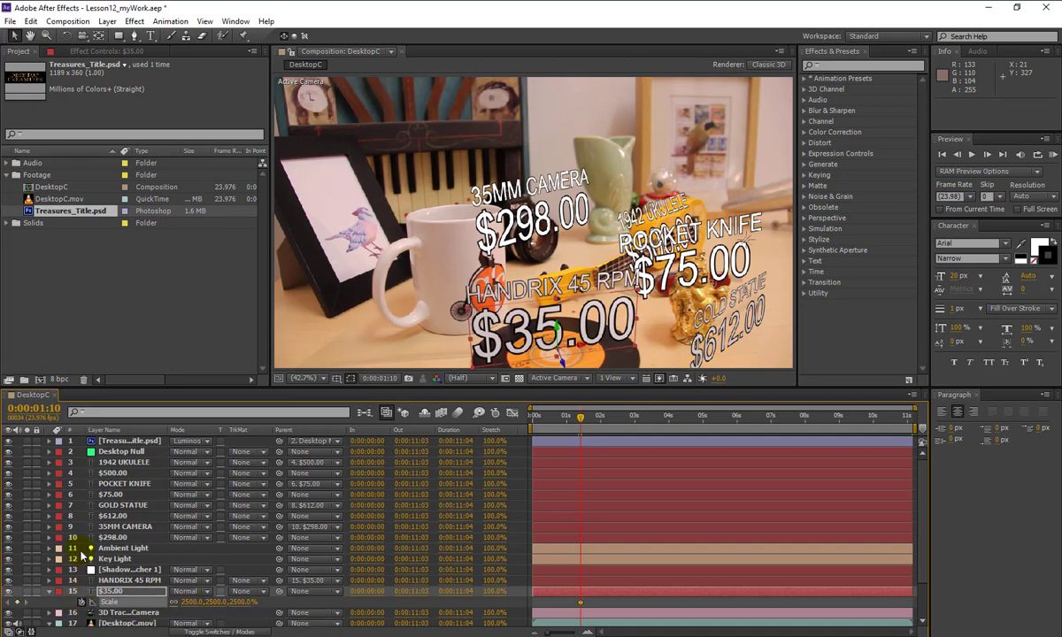
- Add a Scale keyframe of 2800% to the $35.00 layer at 0:00:01:08
click(34, 409)
text(1:08)
key(Return)
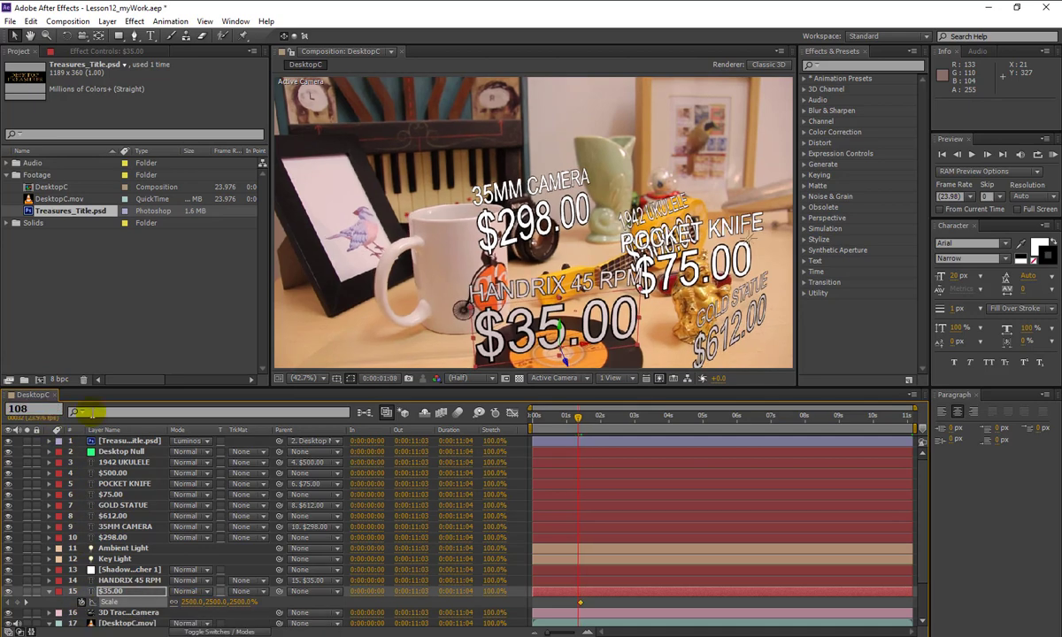
click(191, 602)
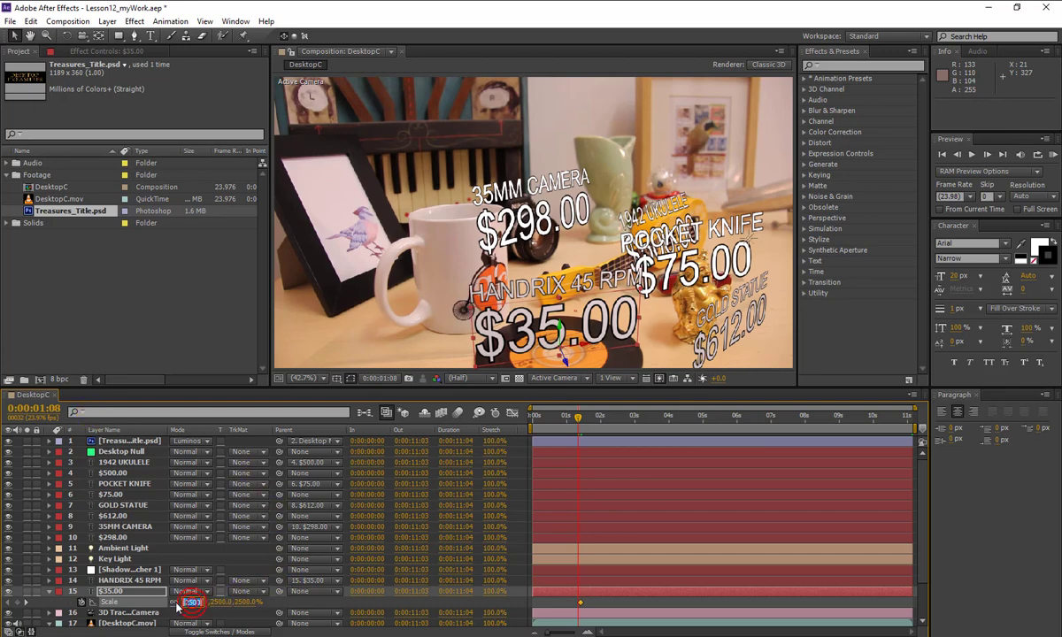
text(25)
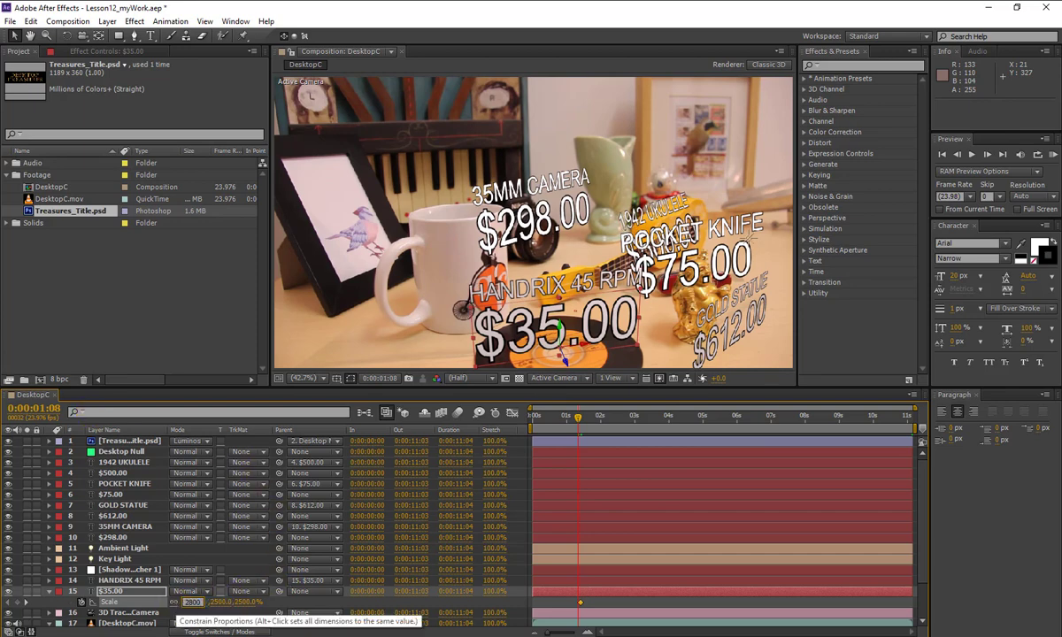
key(Tab)
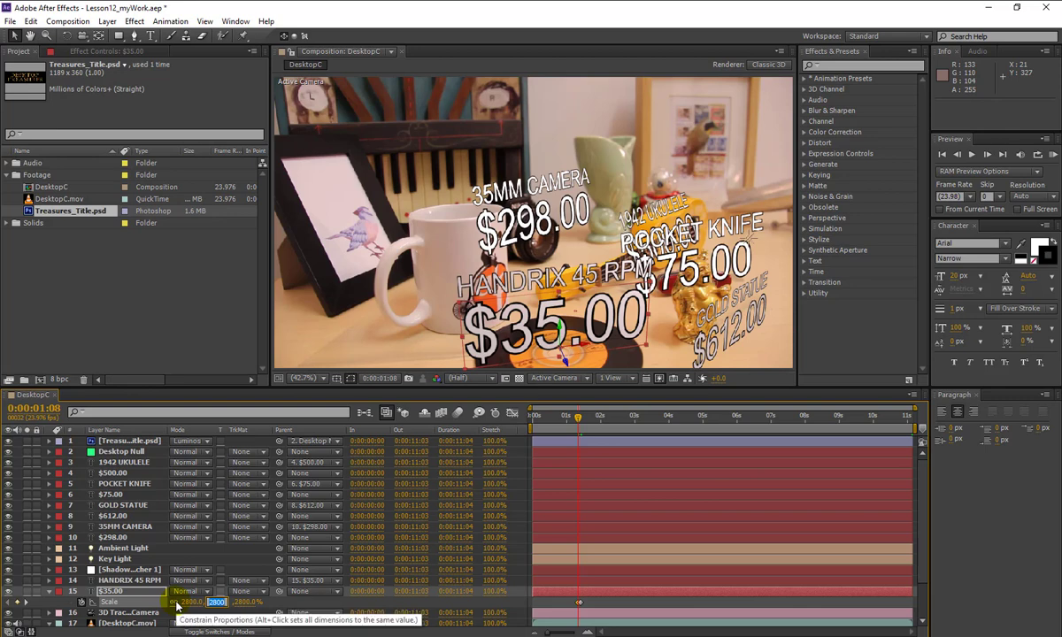
- Set the $35.00 layer's Scale to 0% at 0:00:01:00 and scrub forward to 0:00:01:09 to preview the growth
click(34, 408)
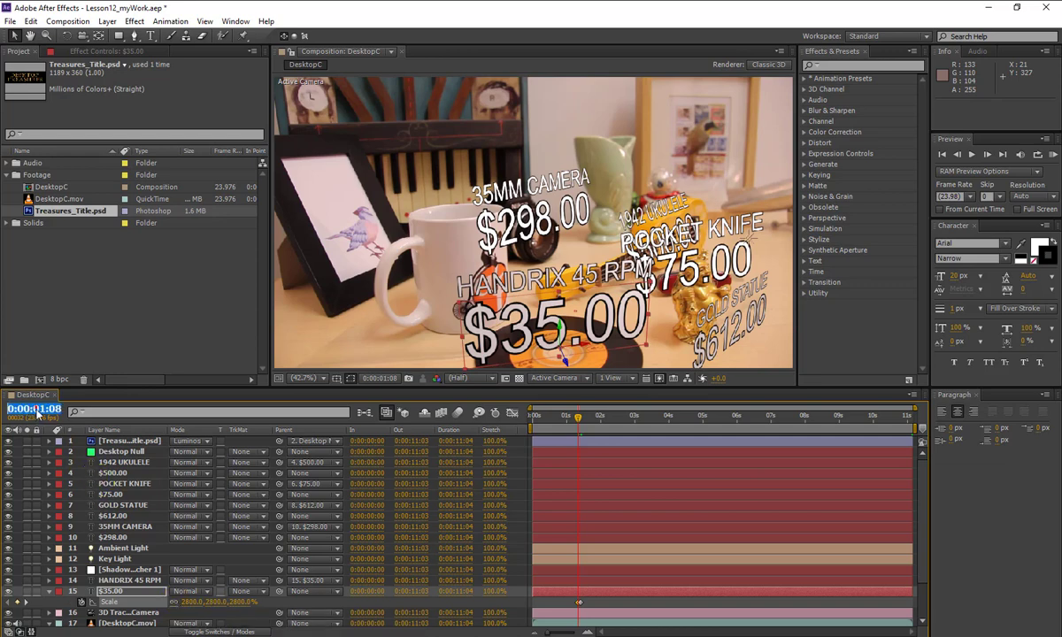
text(100)
key(Return)
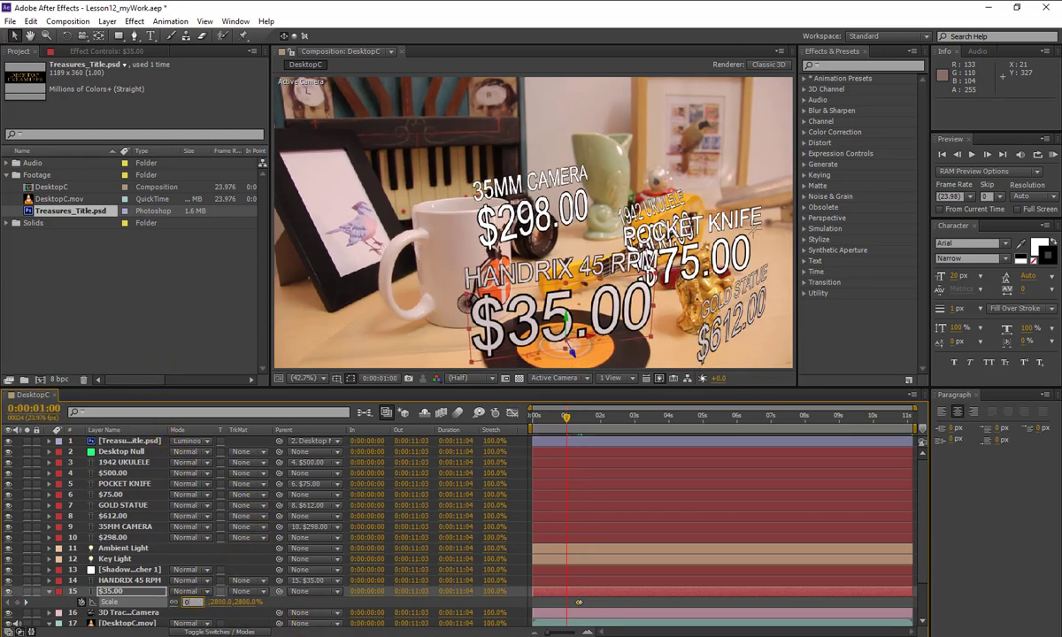
key(Return)
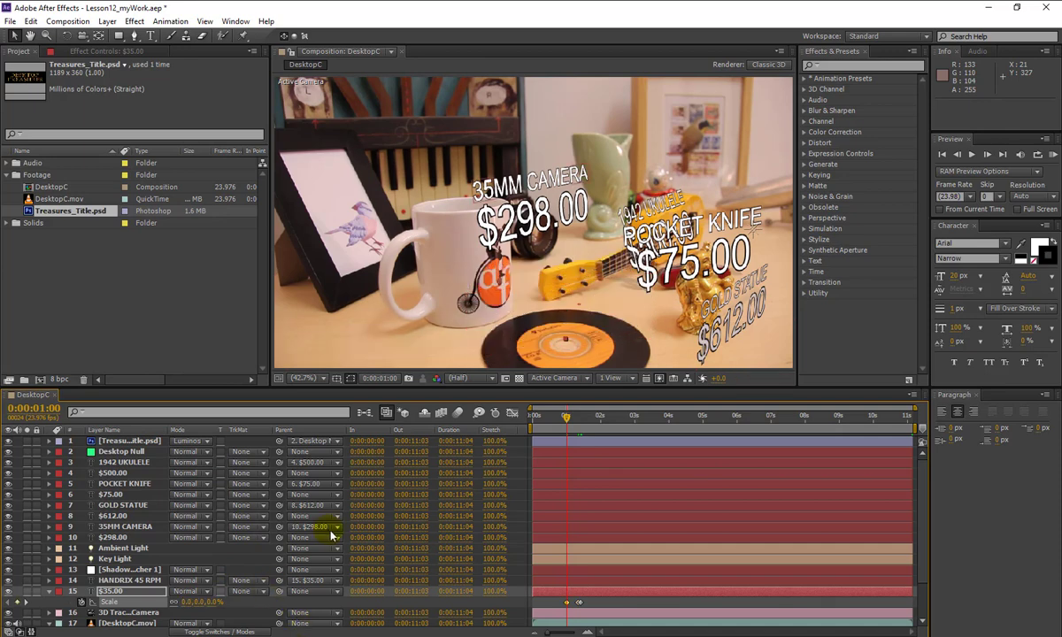
drag(566, 425, 581, 427)
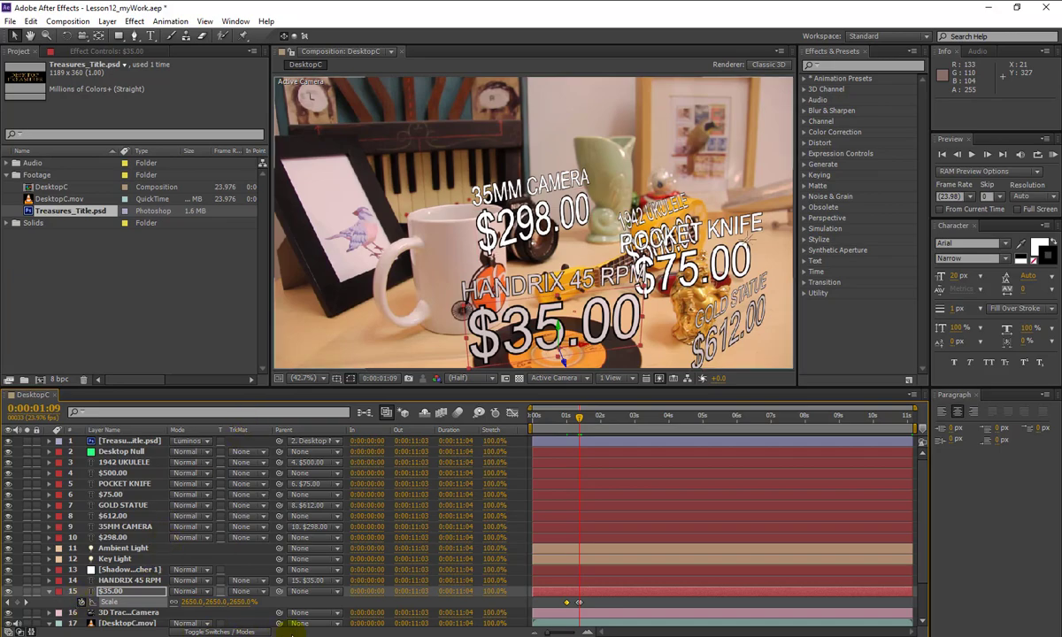
- Switch to the lesson PDF in Acrobat Reader and read the Character Offset animator steps on page 313
click(289, 636)
scroll(576, 264, down, 5)
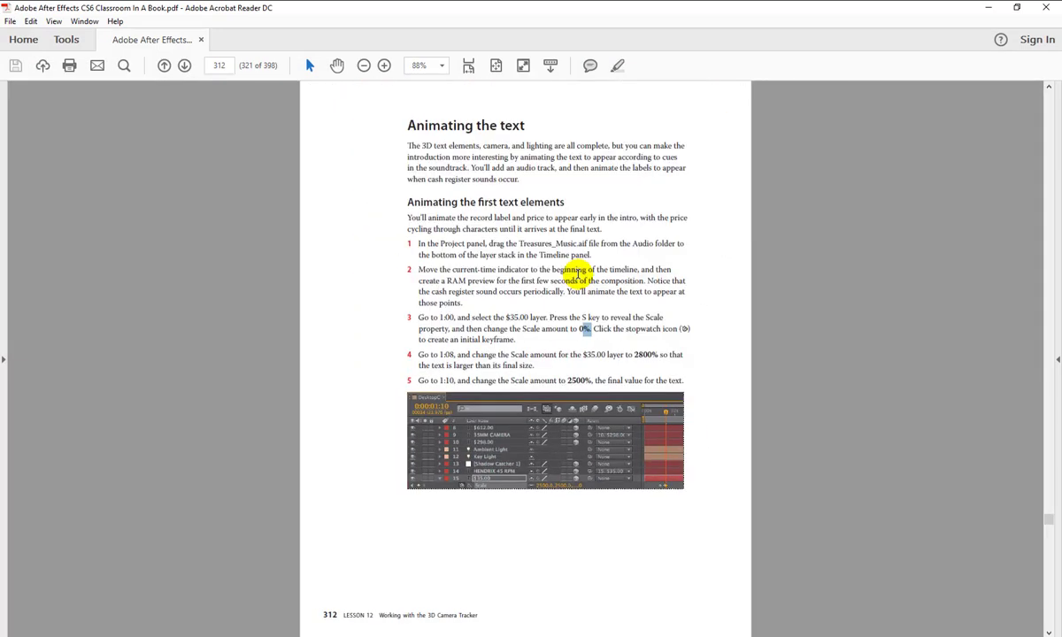
scroll(576, 209, down, 10)
scroll(565, 240, up, 5)
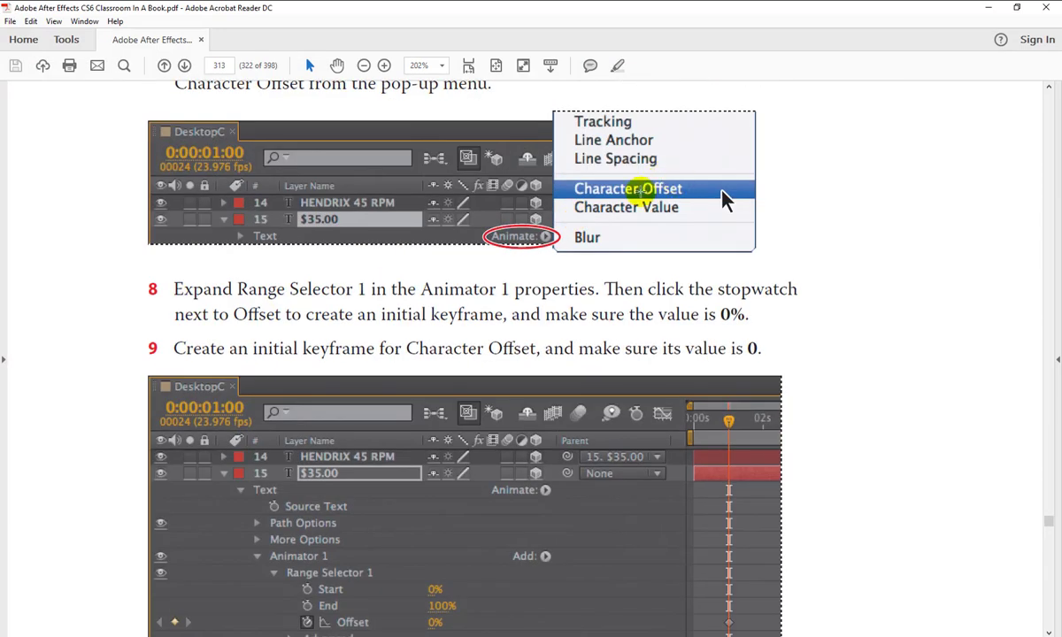
scroll(659, 198, down, 3)
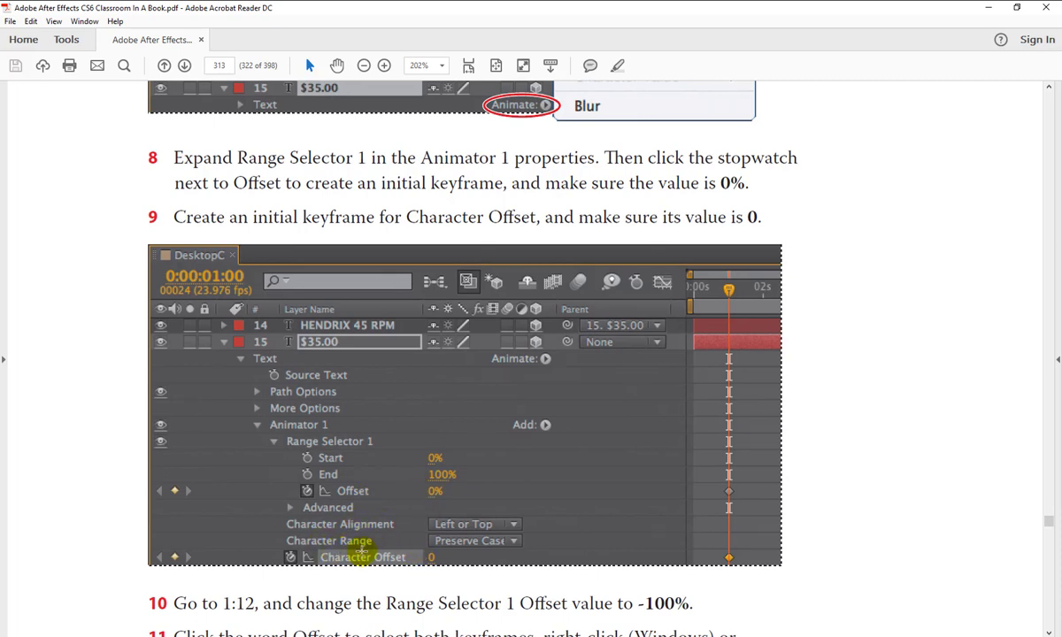
- Return to After Effects and add a Character Offset text animator to the $35.00 layer
key(alt+Tab)
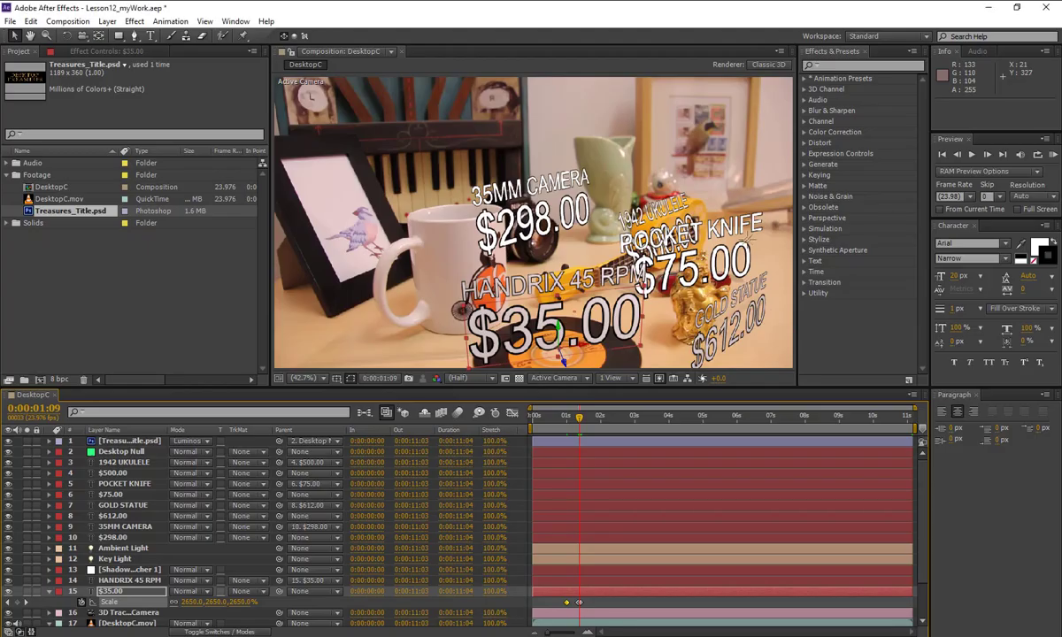
click(101, 592)
click(49, 591)
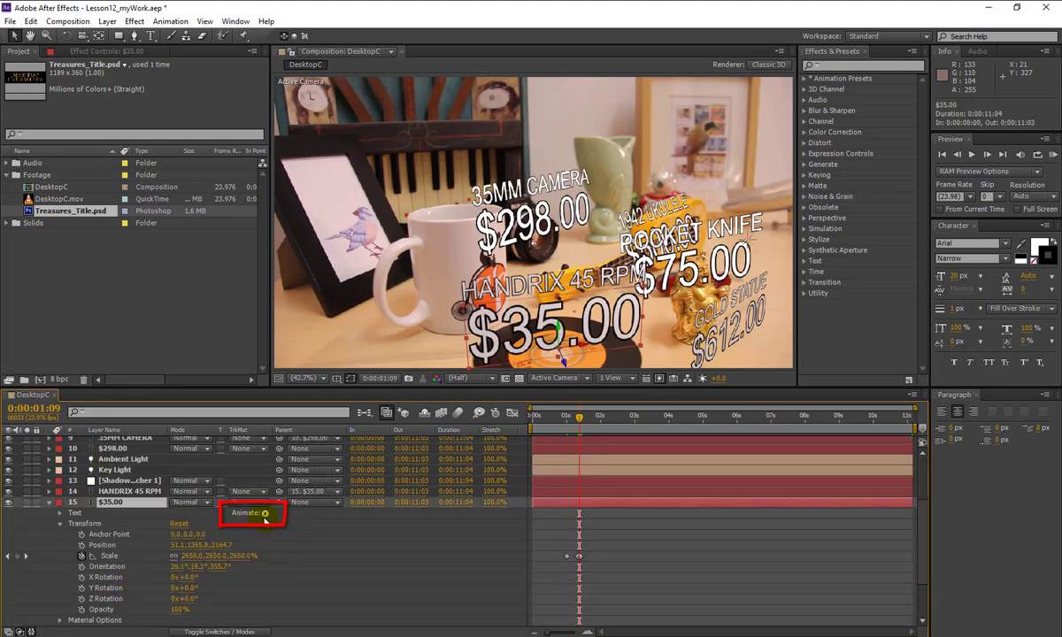
click(265, 514)
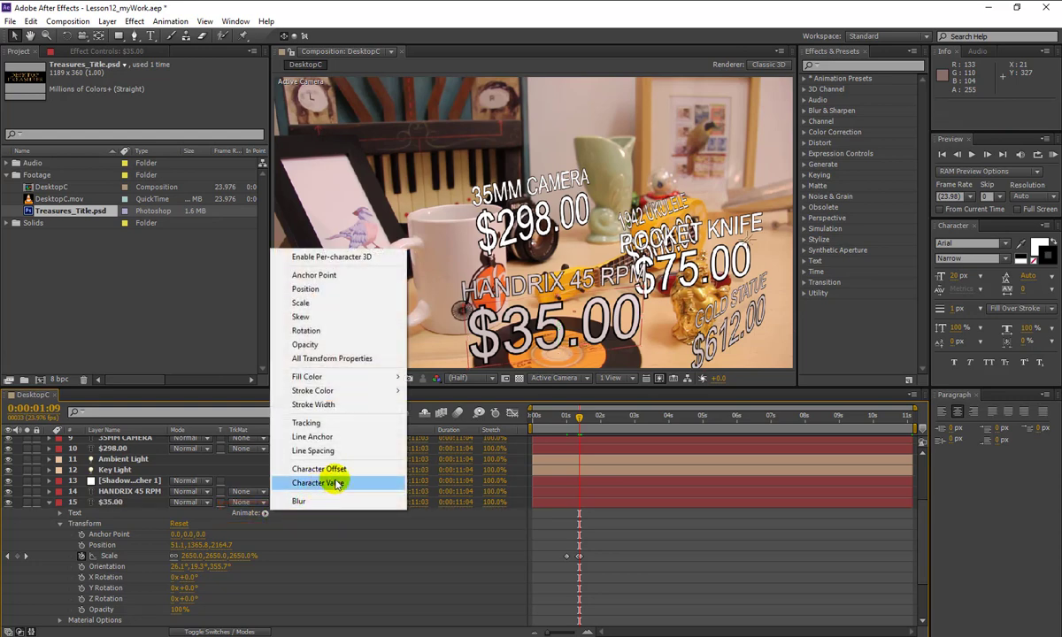
click(368, 472)
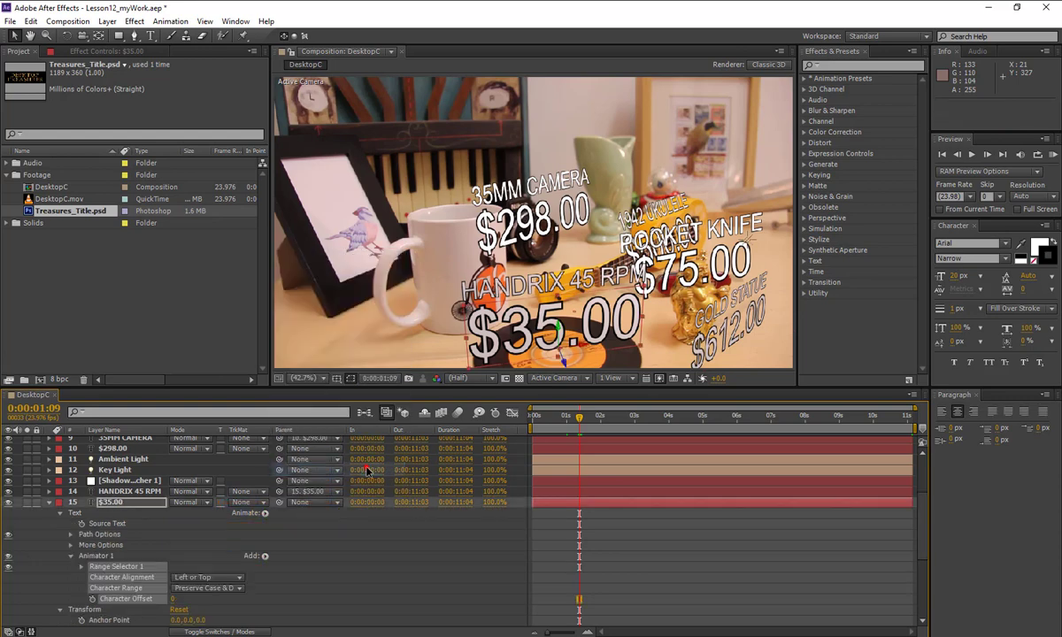
- Create initial keyframes at 0:00:01:00 for Range Selector 1's Offset and for Character Offset on the $35.00 layer
click(49, 409)
text(100)
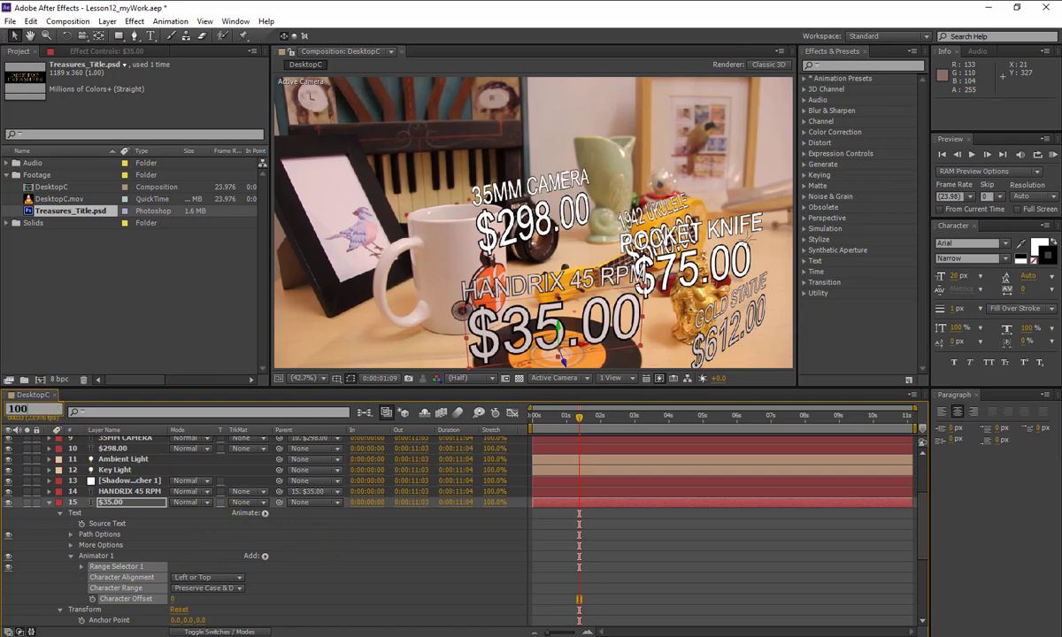
key(Return)
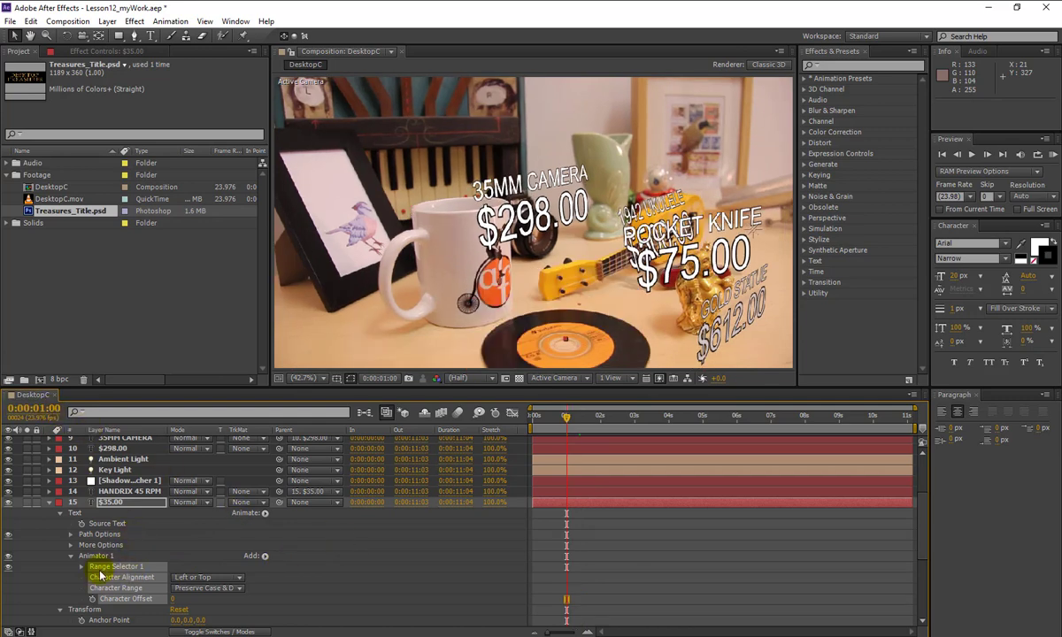
click(82, 567)
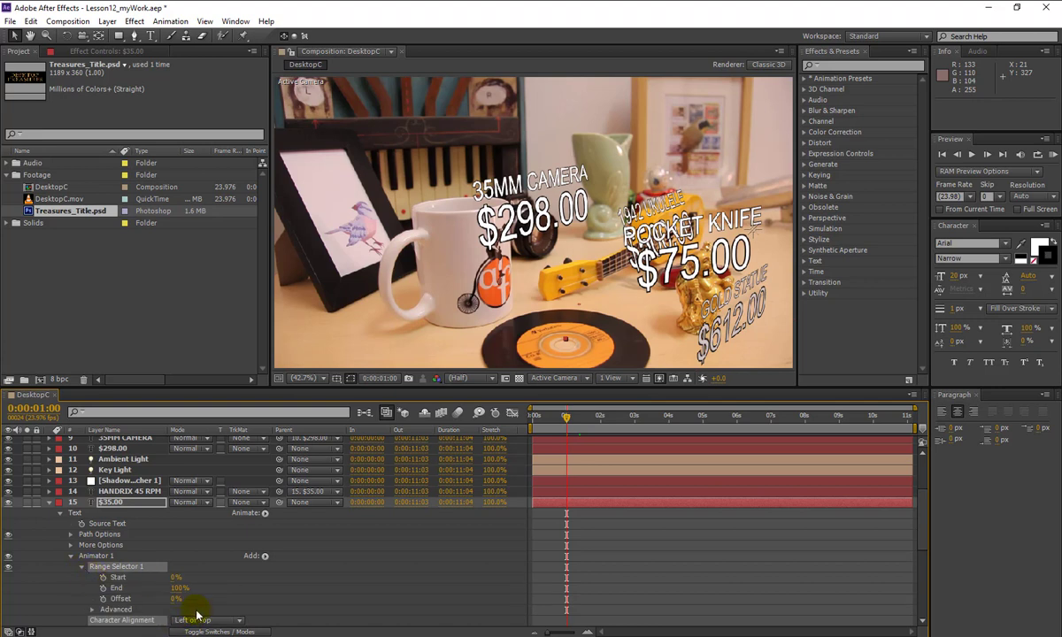
click(103, 599)
scroll(143, 577, down, 3)
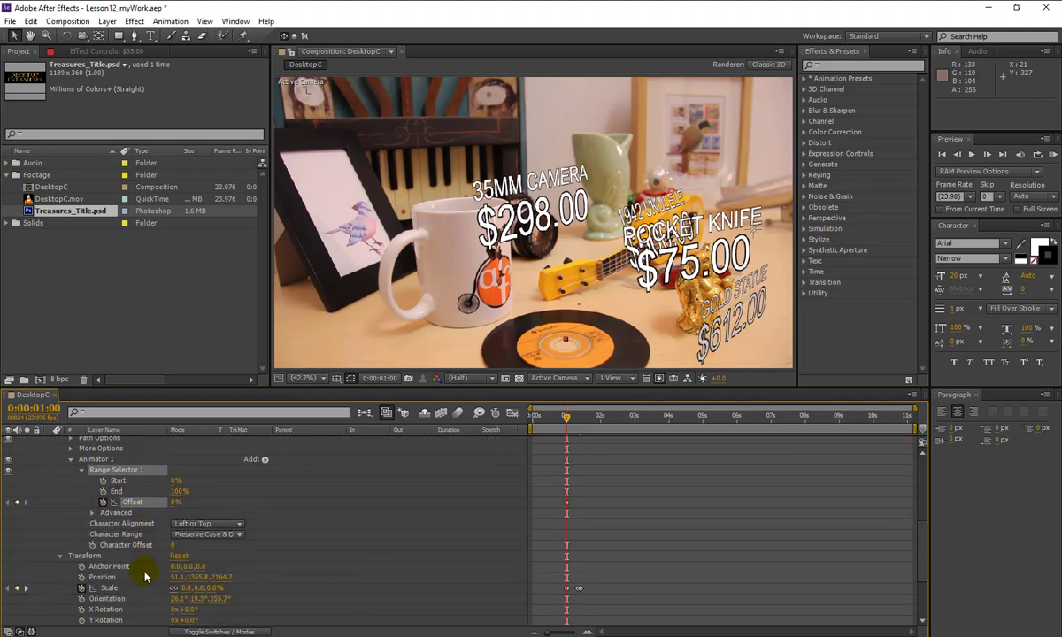
click(92, 545)
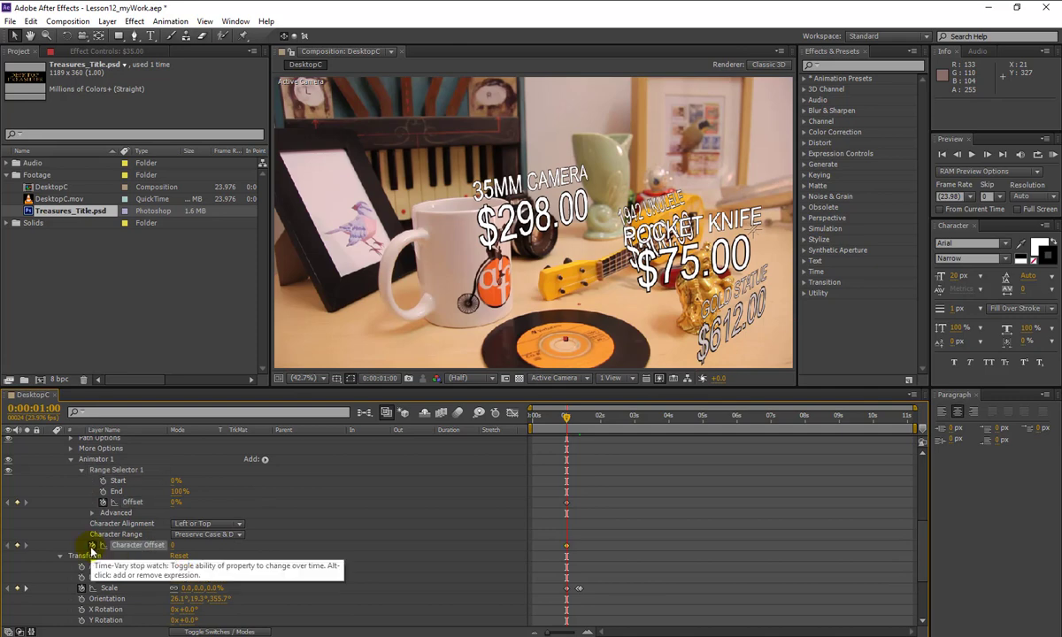
- Switch to the lesson PDF and read steps 10 to 13 on pages 313 and 314 about the remaining offset keyframes
key(alt+Tab)
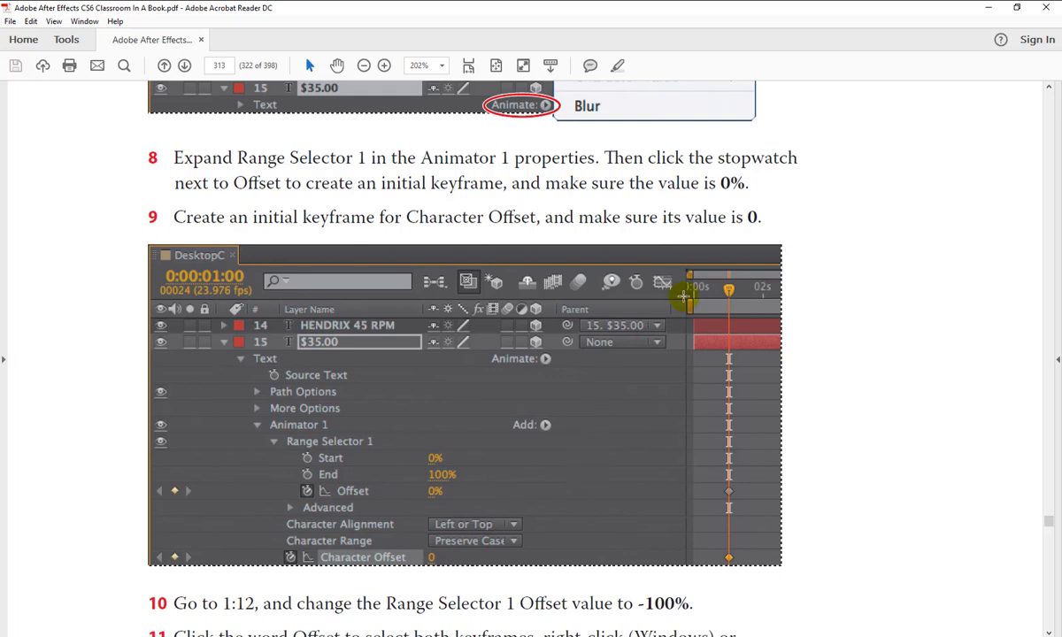
scroll(284, 213, down, 3)
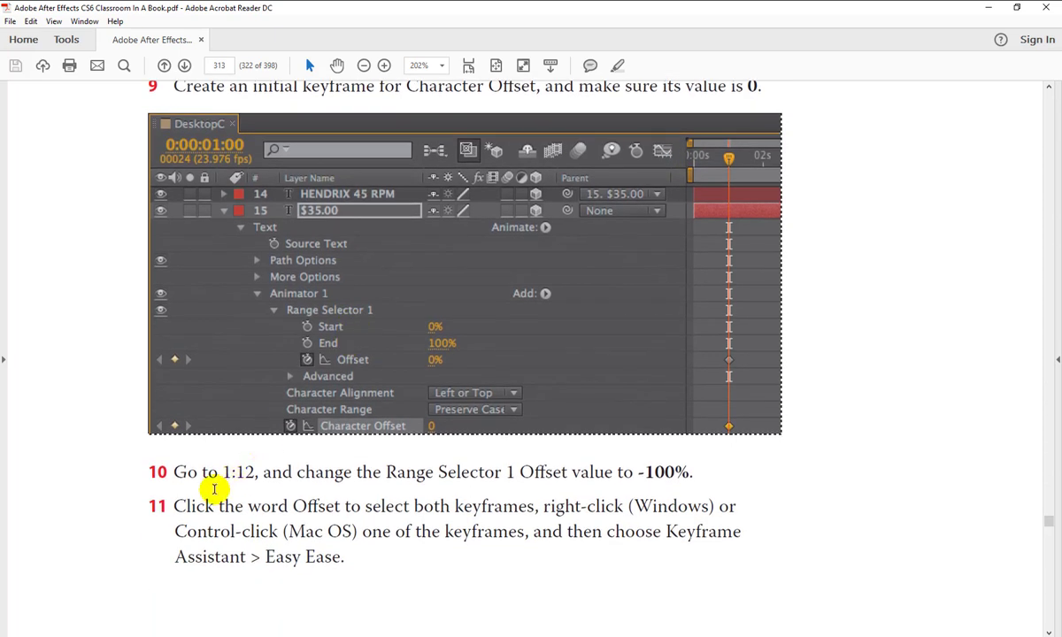
drag(229, 476, 255, 478)
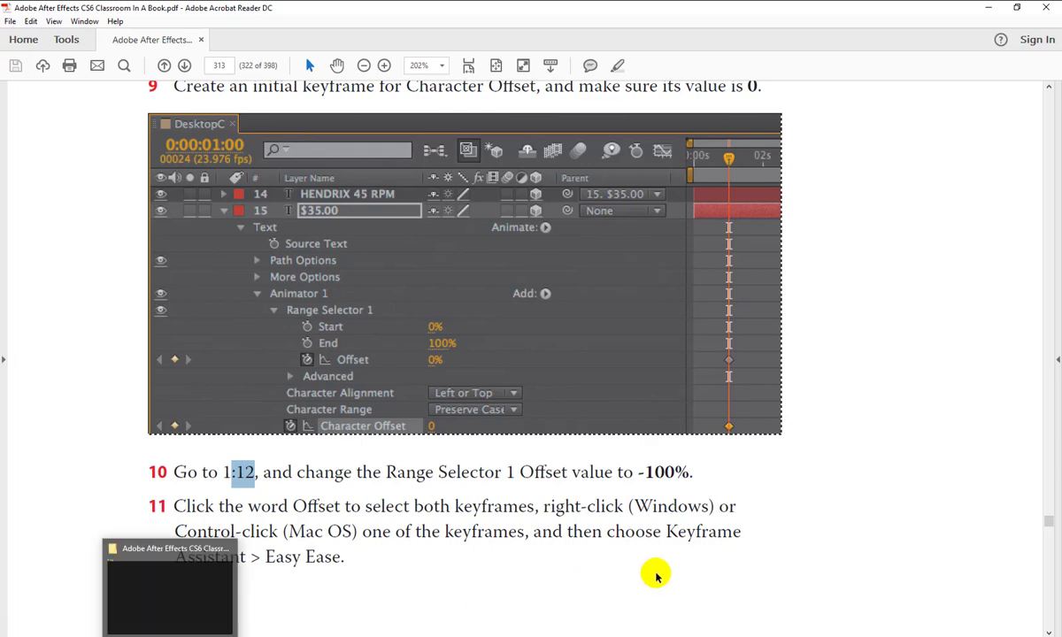
scroll(649, 501, down, 1)
scroll(650, 502, down, 1)
scroll(649, 501, down, 2)
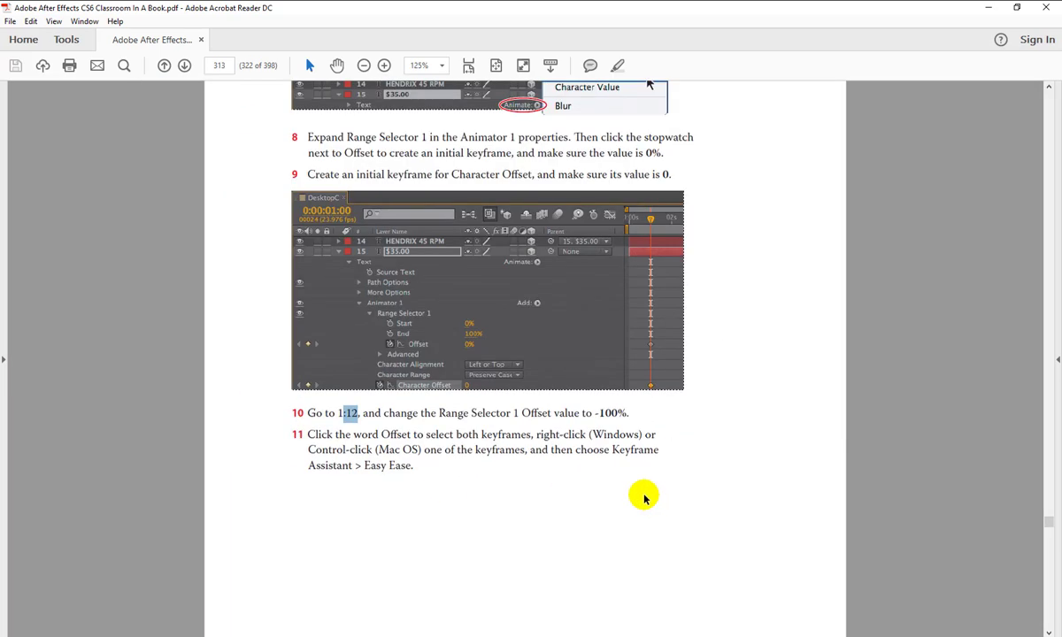
scroll(646, 496, down, 5)
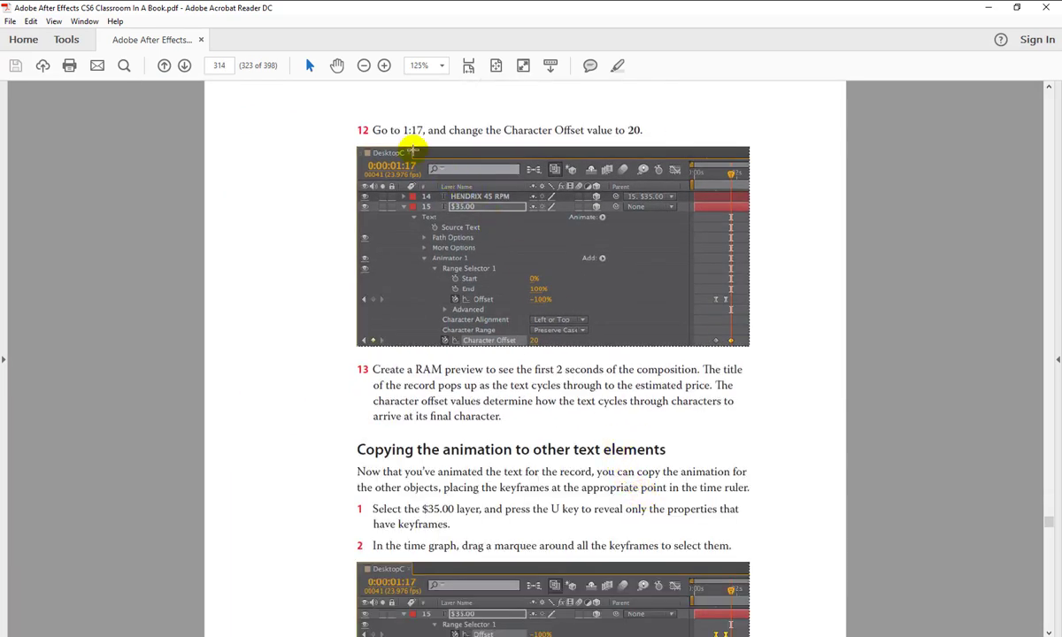
scroll(409, 138, up, 2)
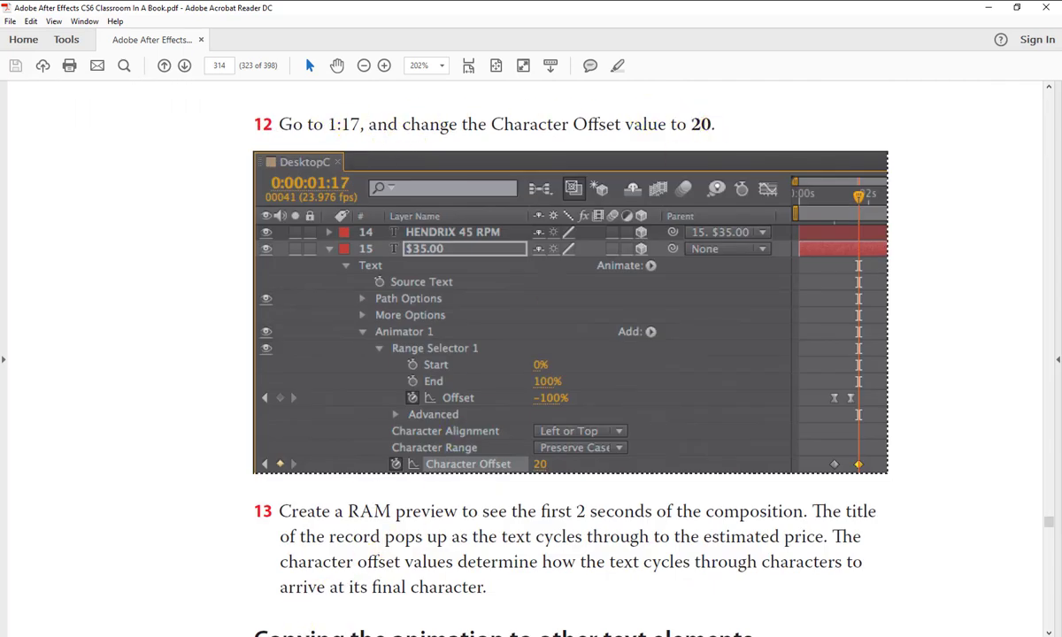
- Return to After Effects and set Range Selector 1's Offset on the $35.00 layer to -100% at 0:00:01:12
key(alt+Tab)
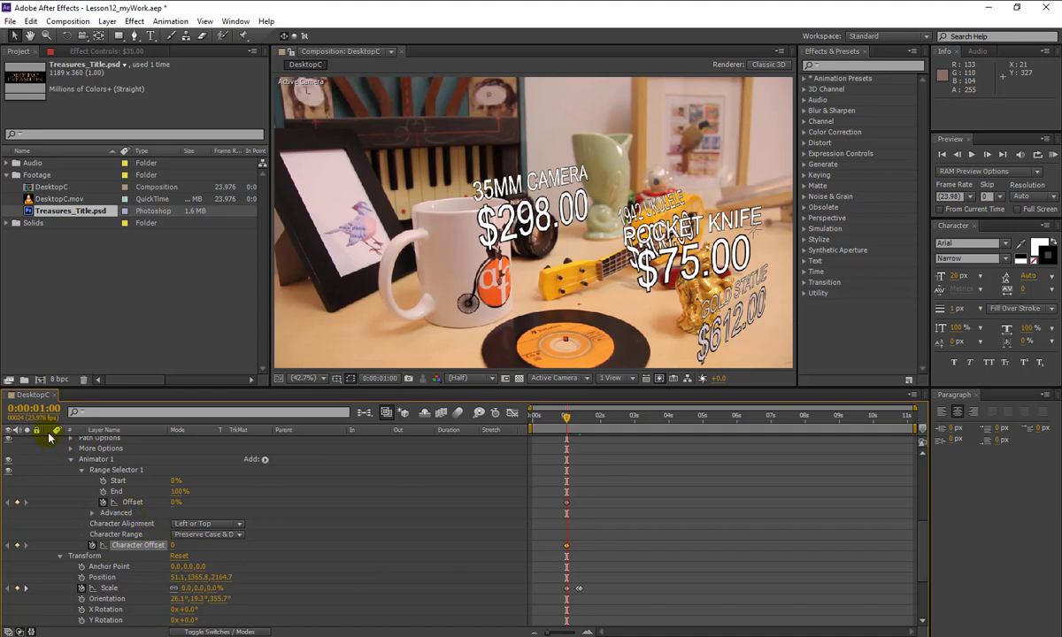
click(34, 409)
text(112)
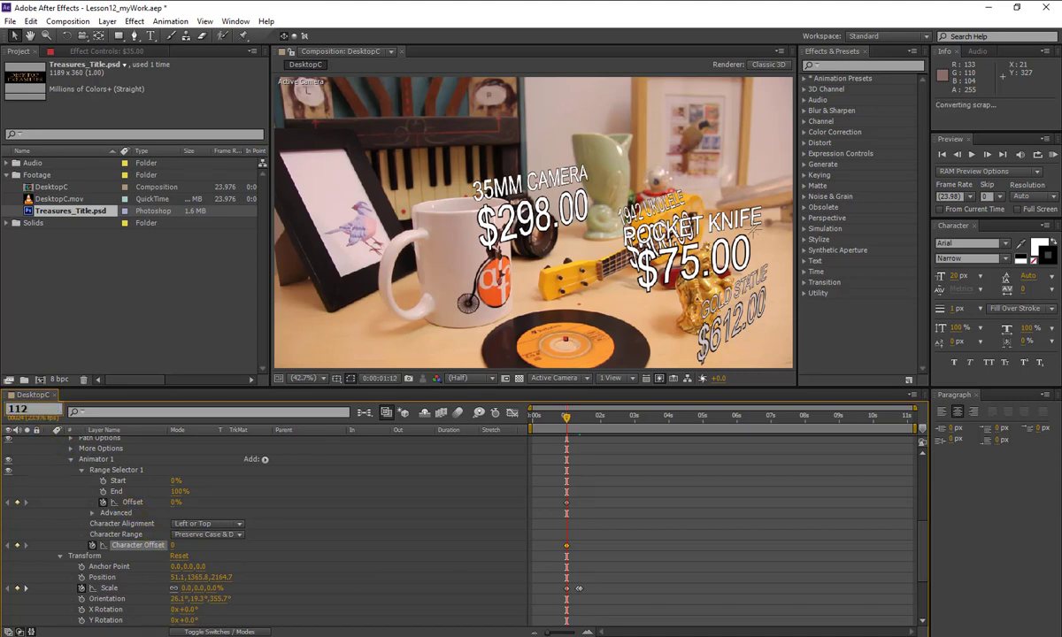
key(Return)
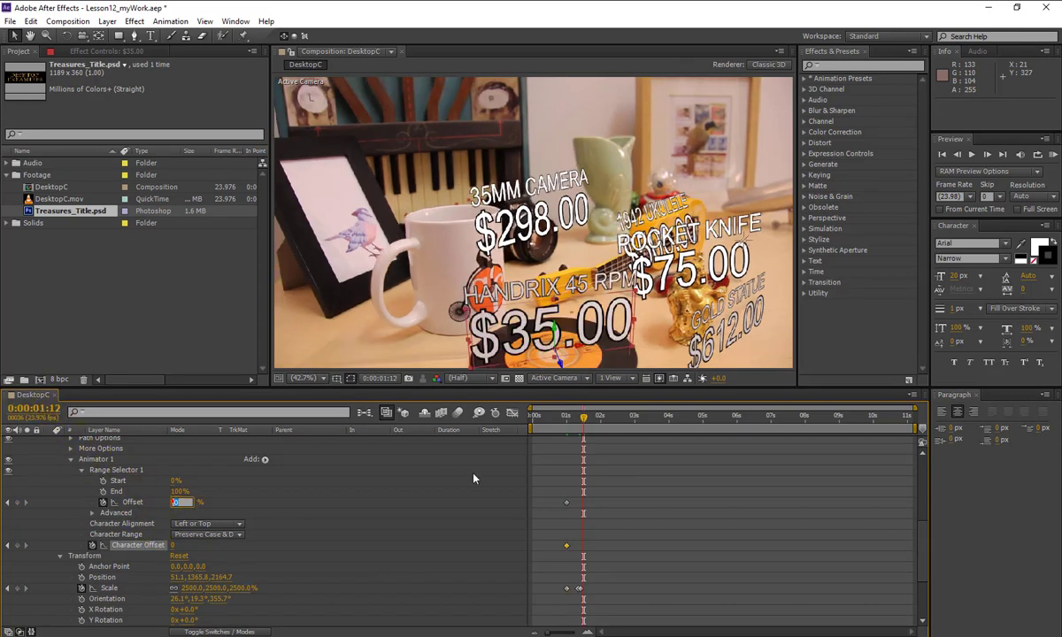
text(-100)
key(Return)
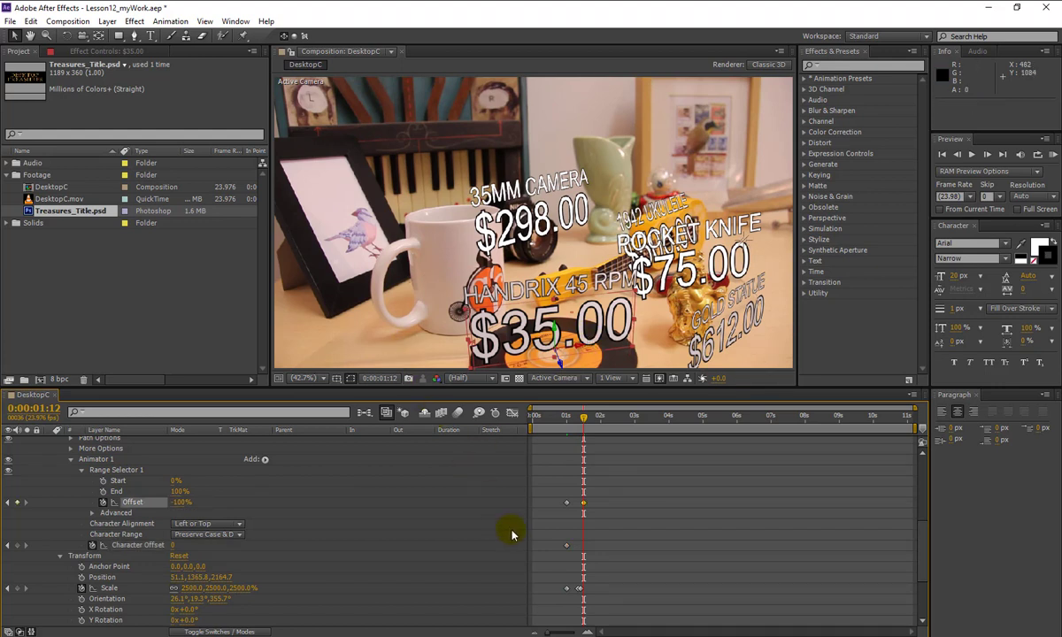
- Set the Character Offset of the $35.00 layer to 20 at 0:00:01:17
click(20, 411)
text(1)
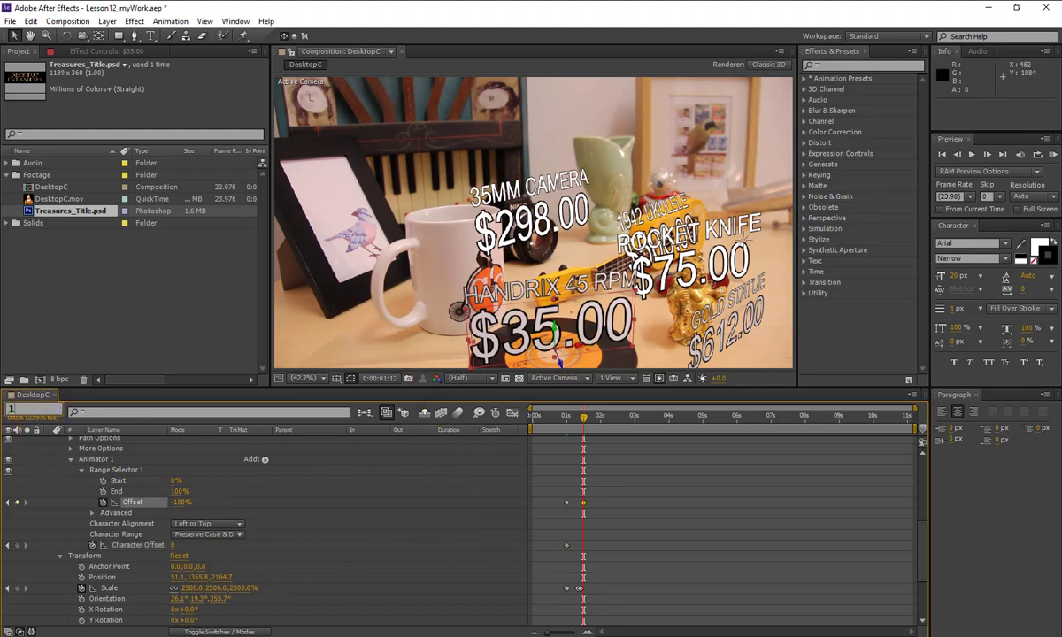
text(:17)
key(Return)
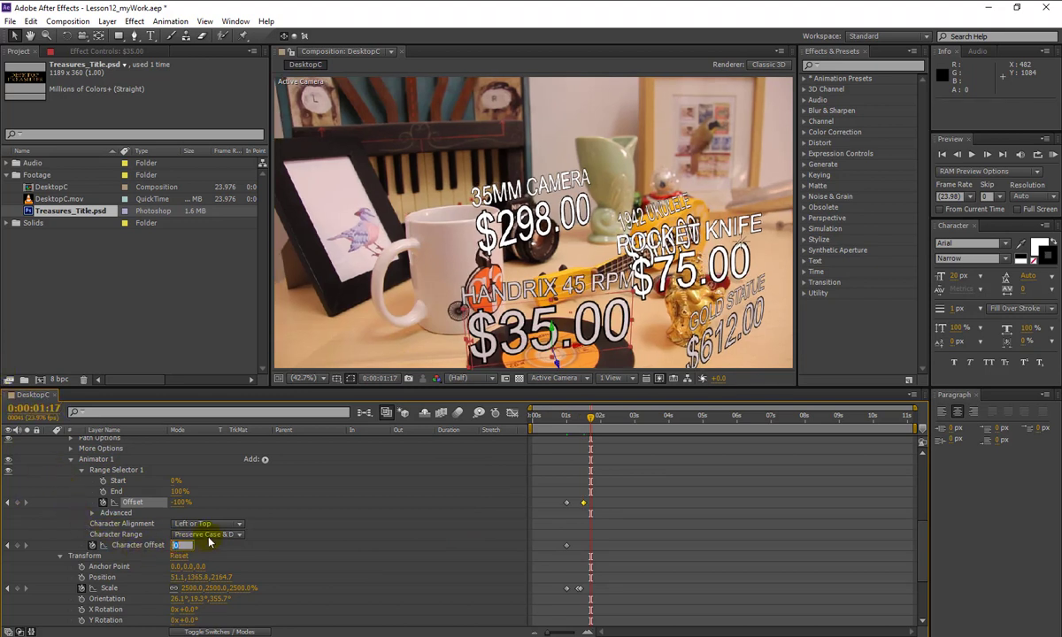
key(Return)
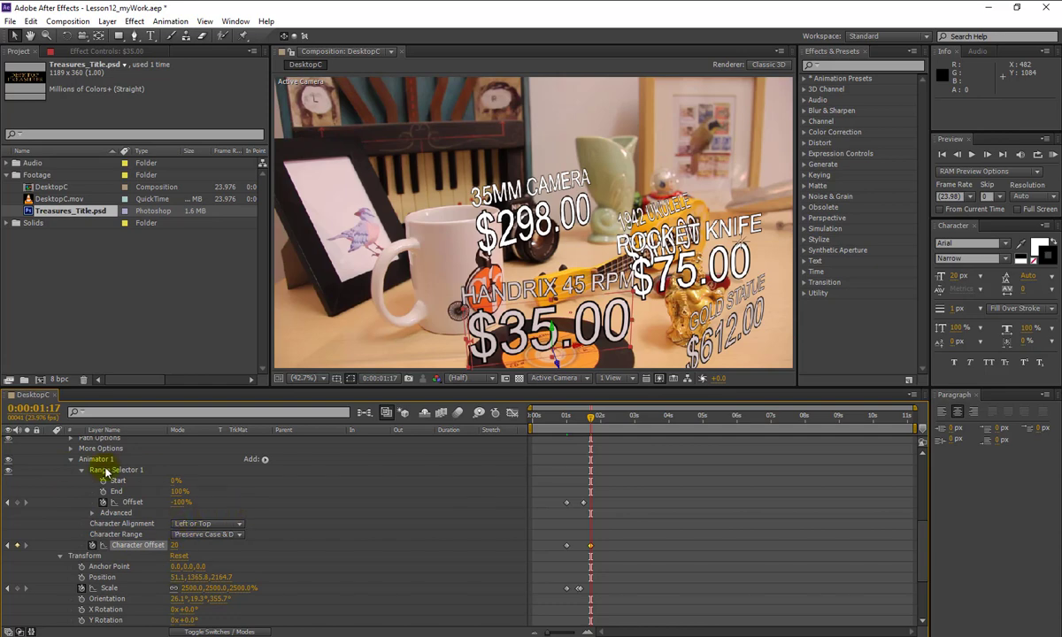
- Collapse the $35.00 layer, hide layers 1 to 10 and run a RAM preview of the price animation from the start
scroll(71, 475, up, 2)
click(50, 471)
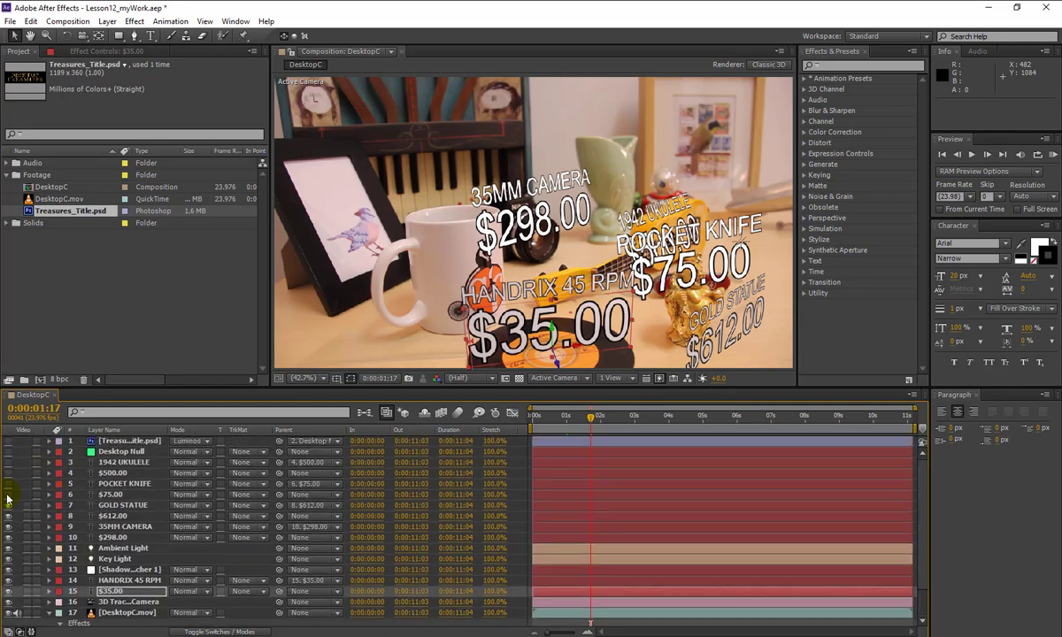
drag(7, 537, 7, 540)
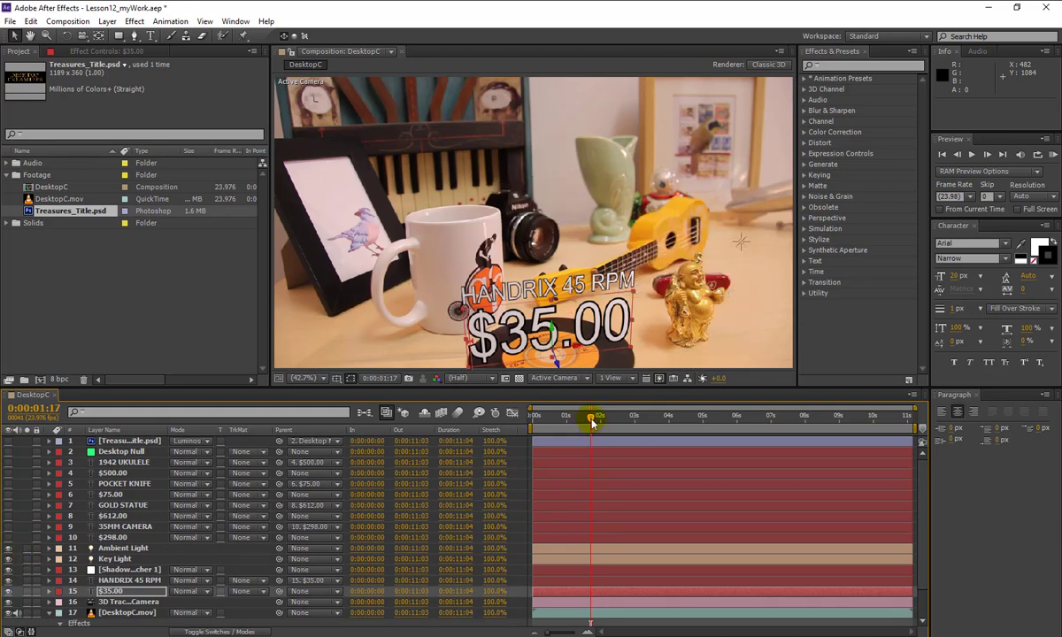
drag(592, 422, 522, 417)
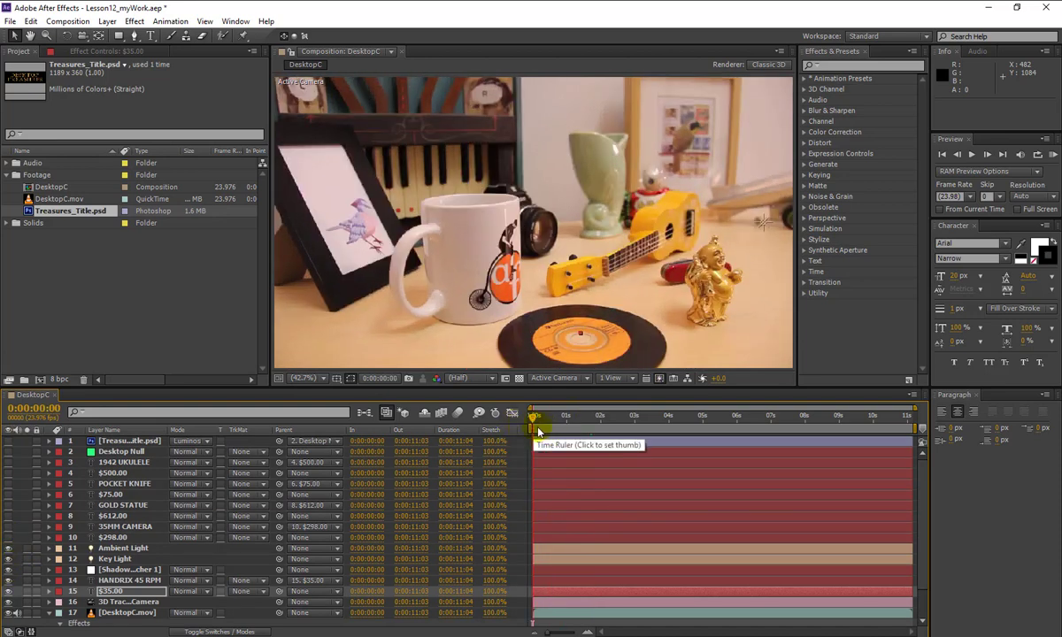
click(1056, 158)
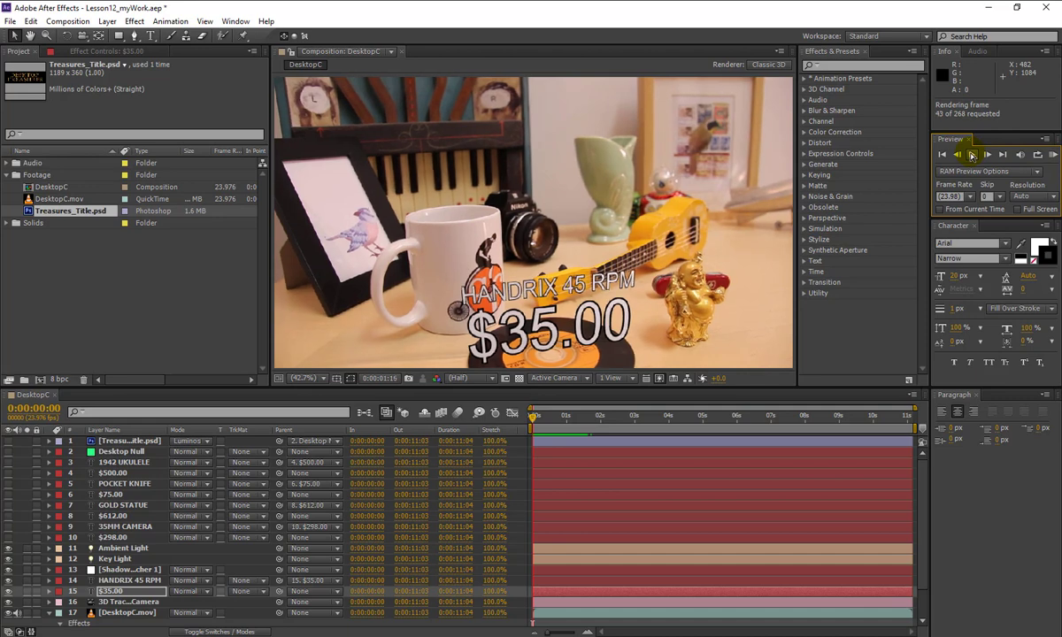
click(972, 157)
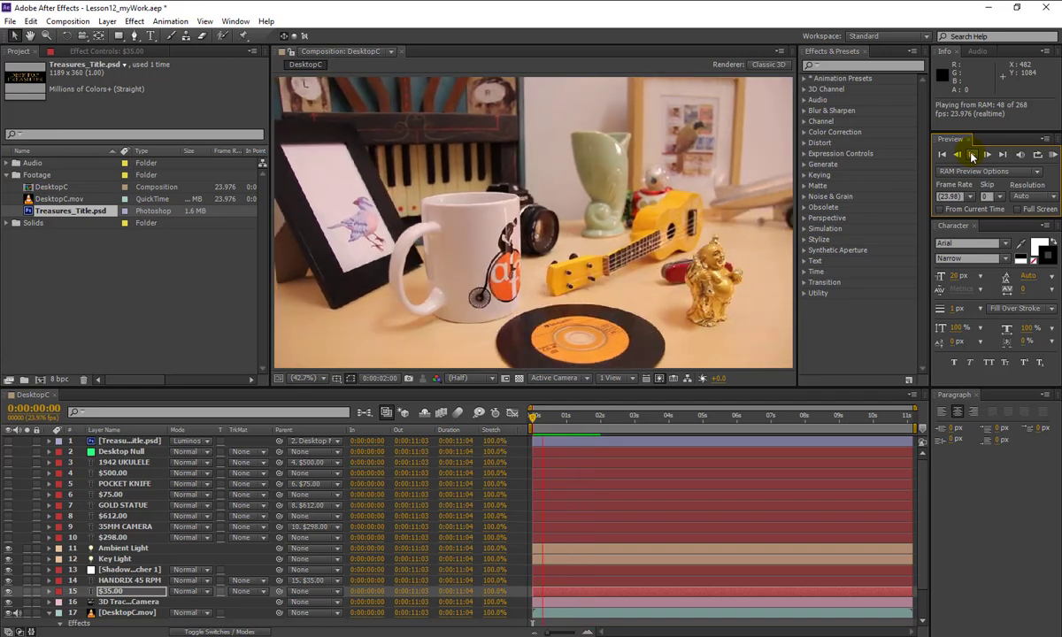
click(972, 156)
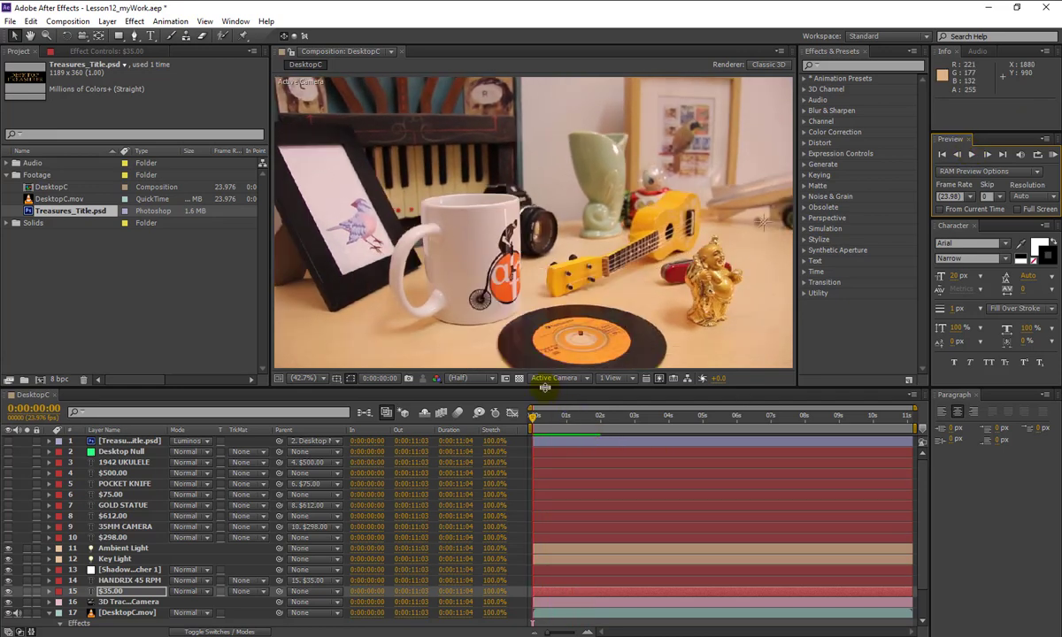
- Enlarge the Timeline area and turn the visibility of layers 1 to 10 back on
drag(545, 386, 539, 326)
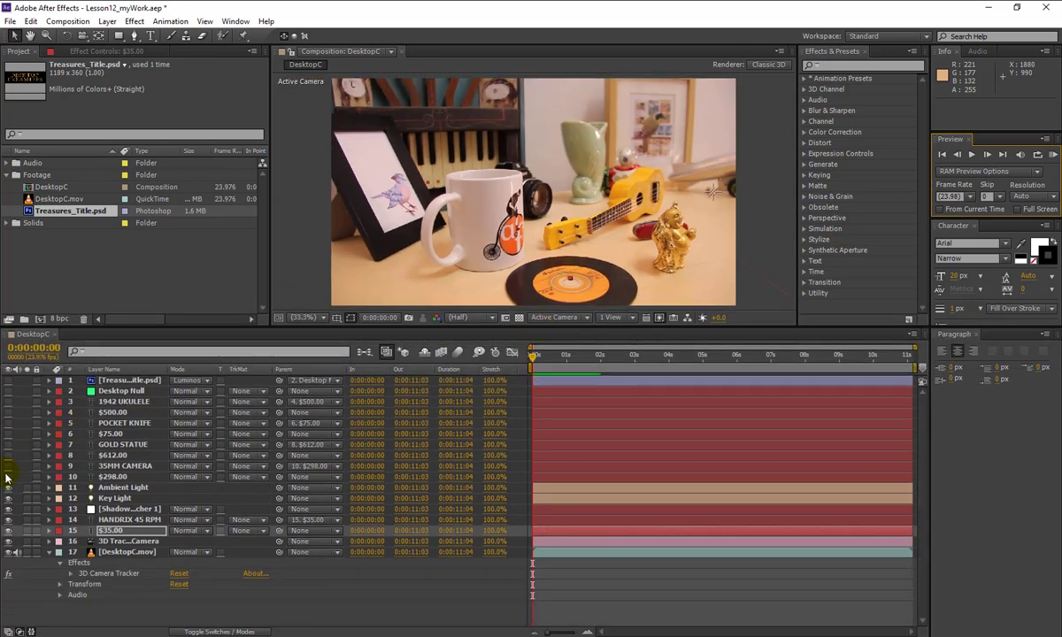
click(8, 380)
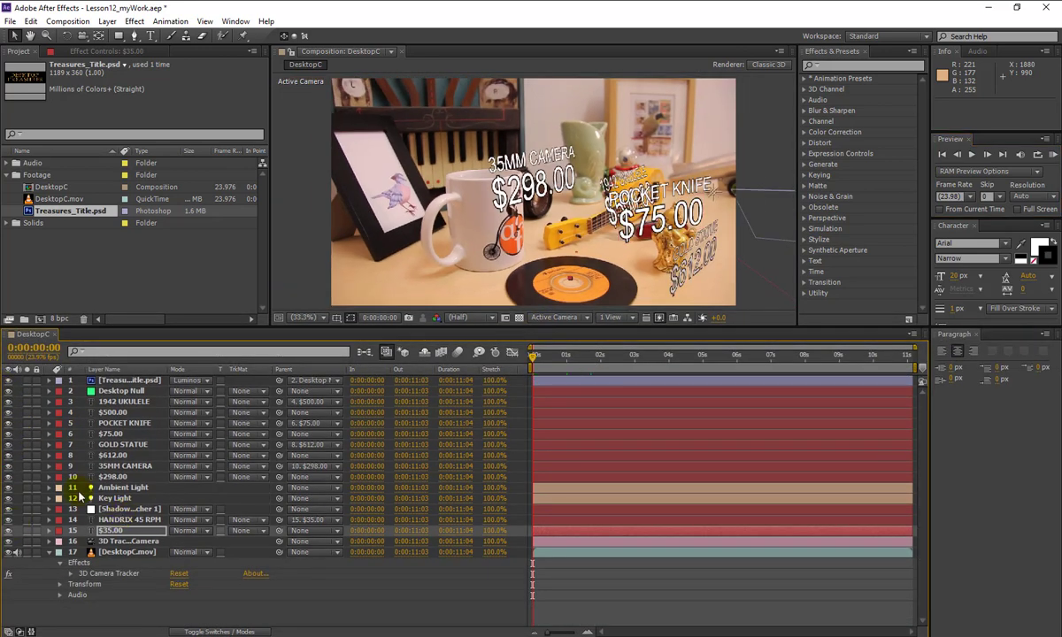
- Reveal the keyframes of the $35.00 layer and apply Easy Ease to its two Range Selector Offset keyframes
click(122, 531)
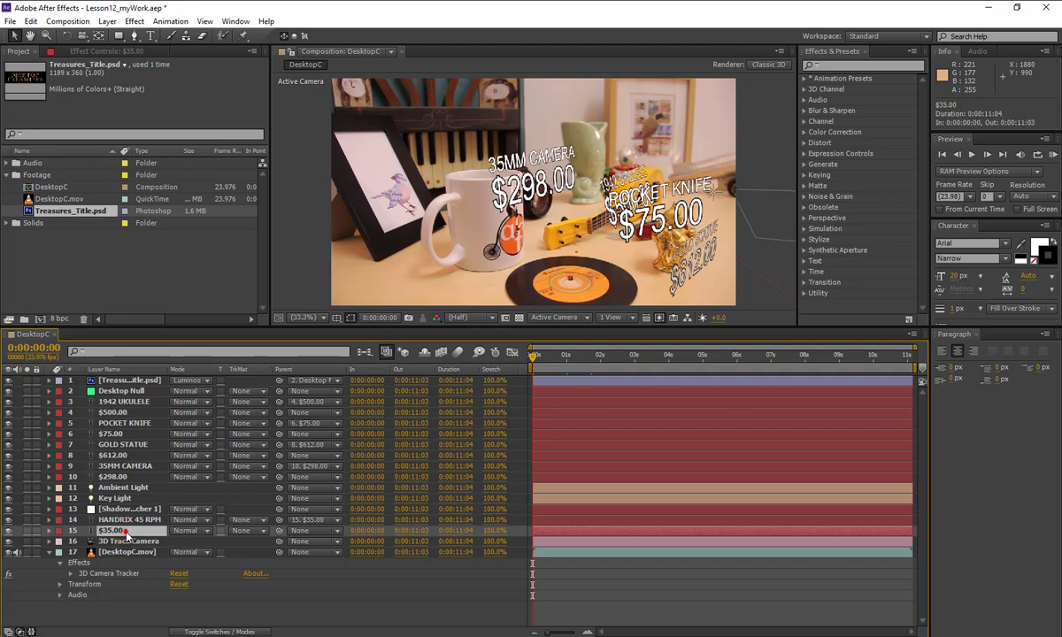
key(u)
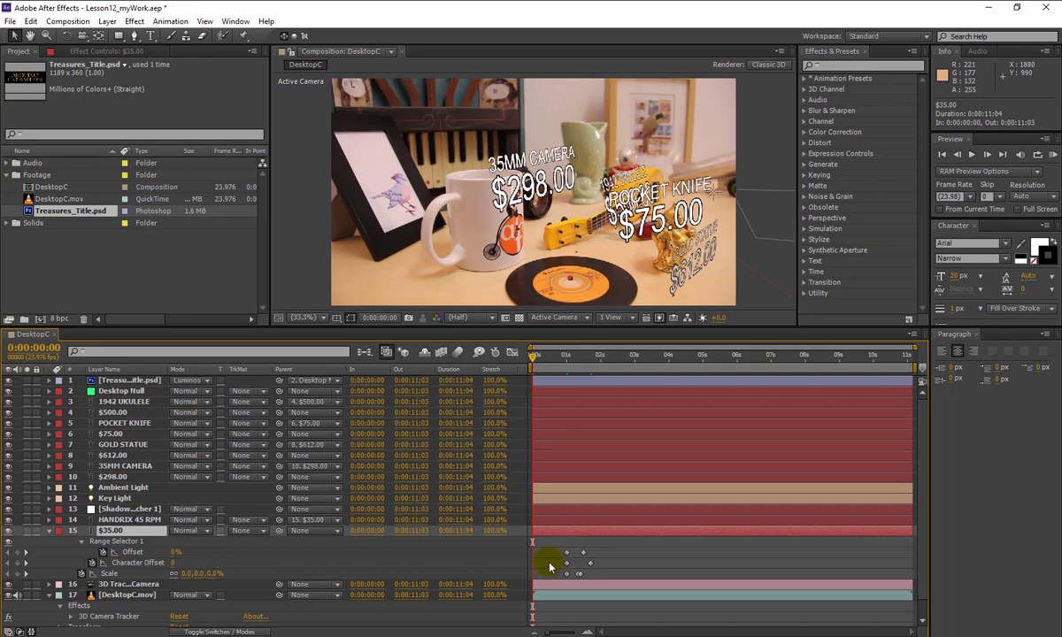
drag(598, 548, 564, 556)
right_click(567, 556)
mouse_move(619, 546)
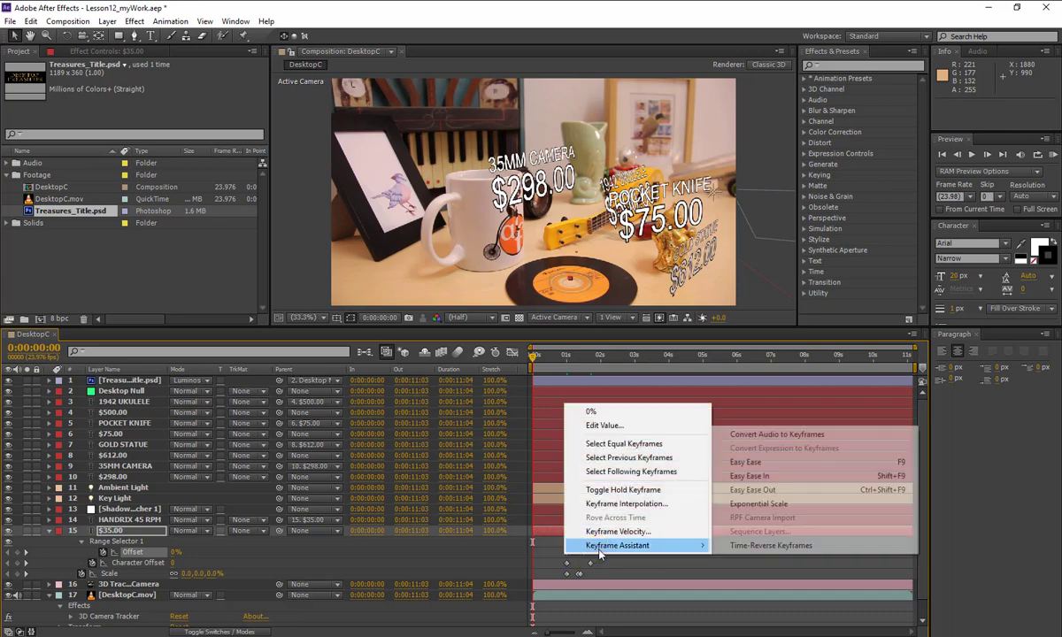
click(748, 463)
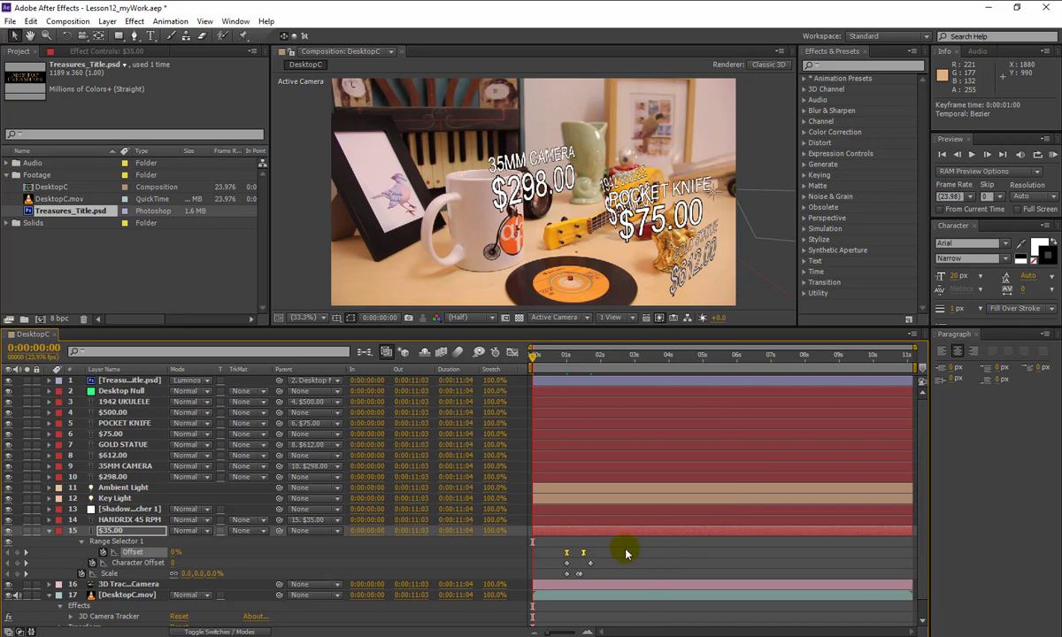
- Copy all Offset, Character Offset and Scale keyframes of the $35.00 layer and collapse the layer
drag(624, 549, 551, 584)
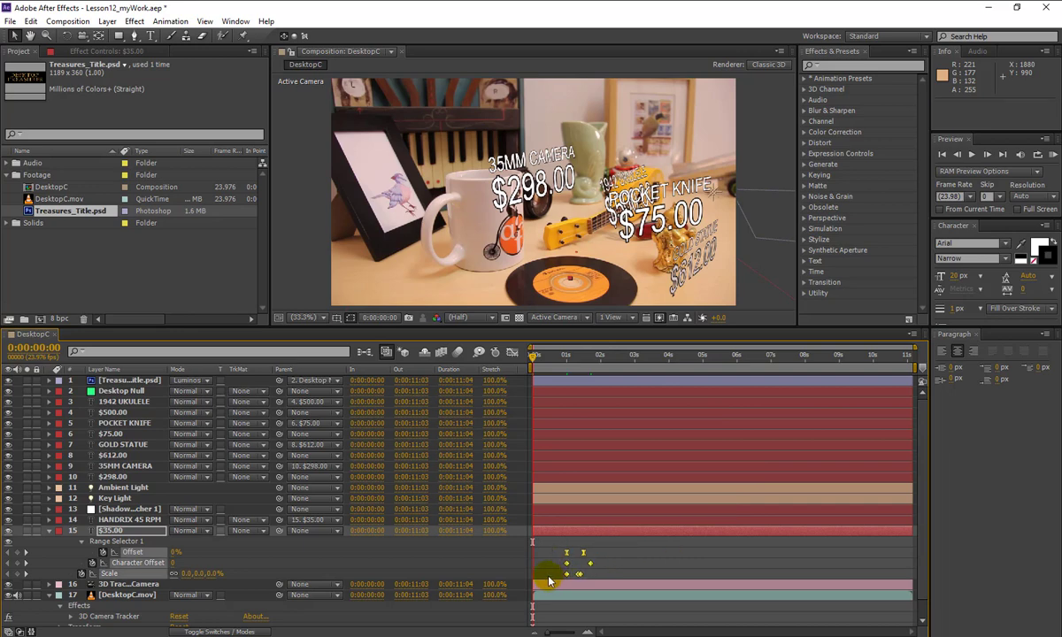
click(30, 21)
click(50, 95)
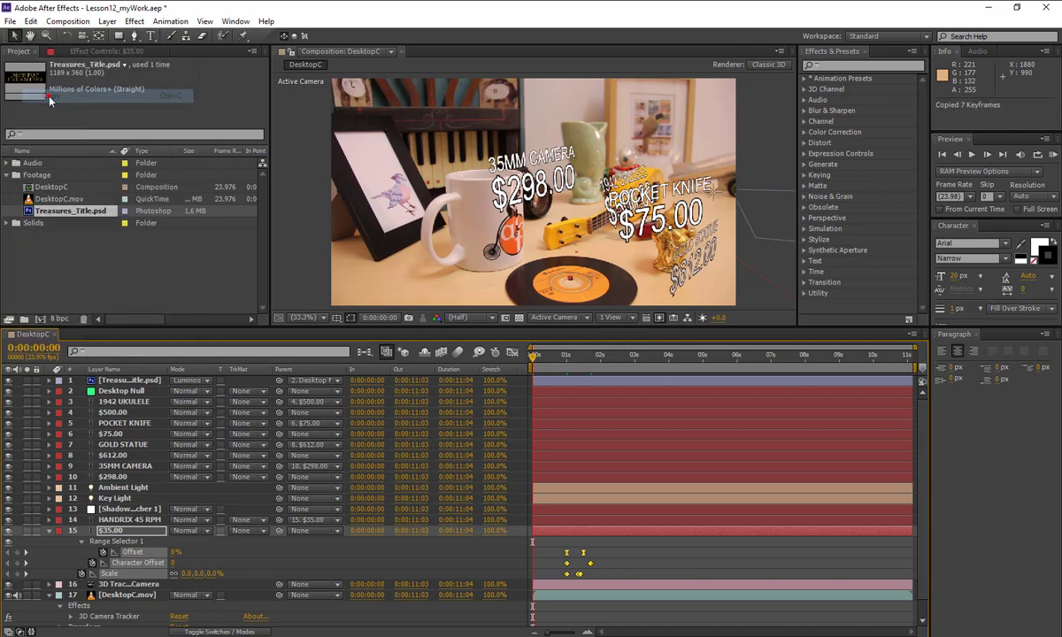
click(49, 530)
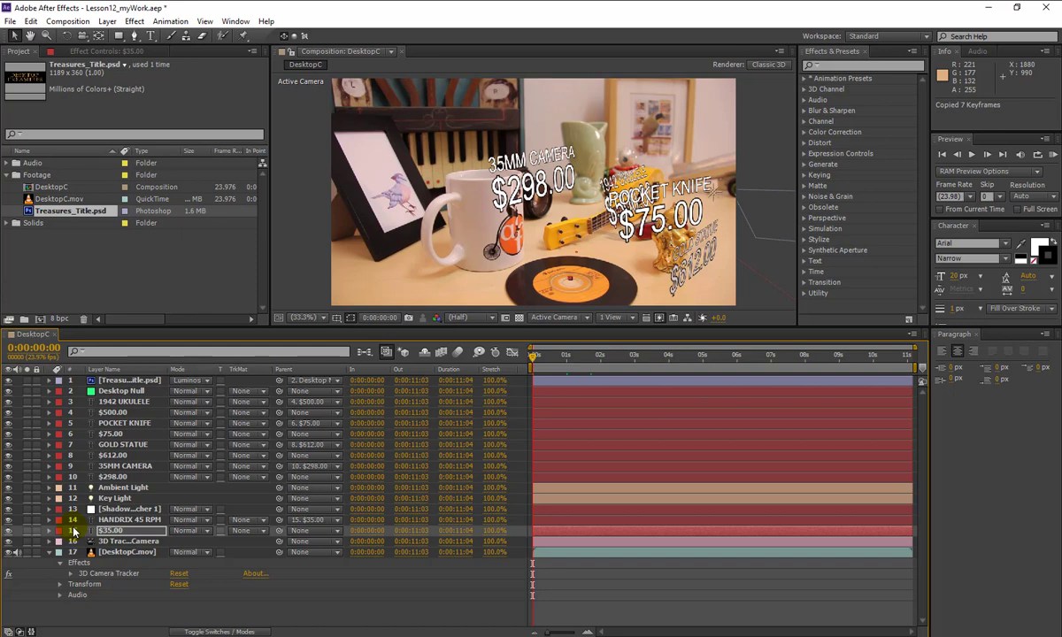
click(33, 348)
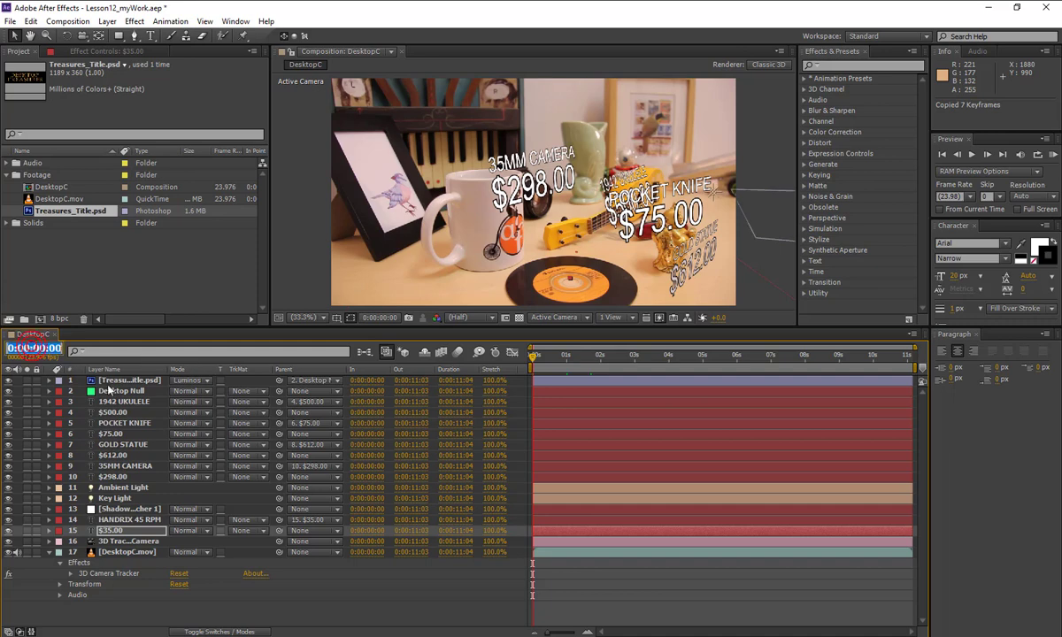
text(5)
key(Return)
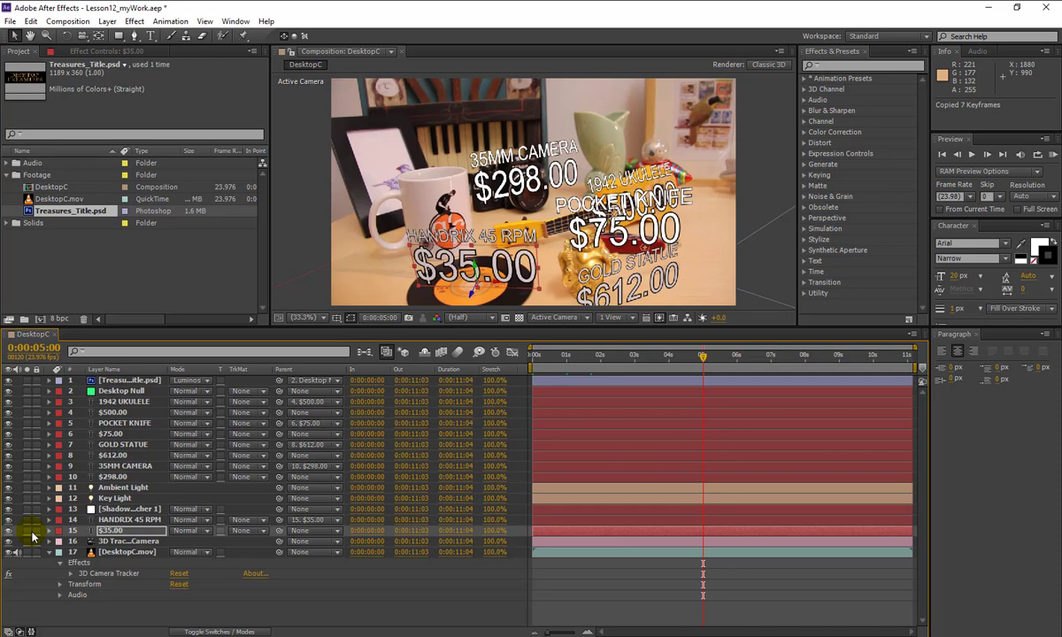
- Paste the copied keyframes onto the $298.00 layer at 0:00:03:00 and collapse the layer
click(34, 348)
text(30)
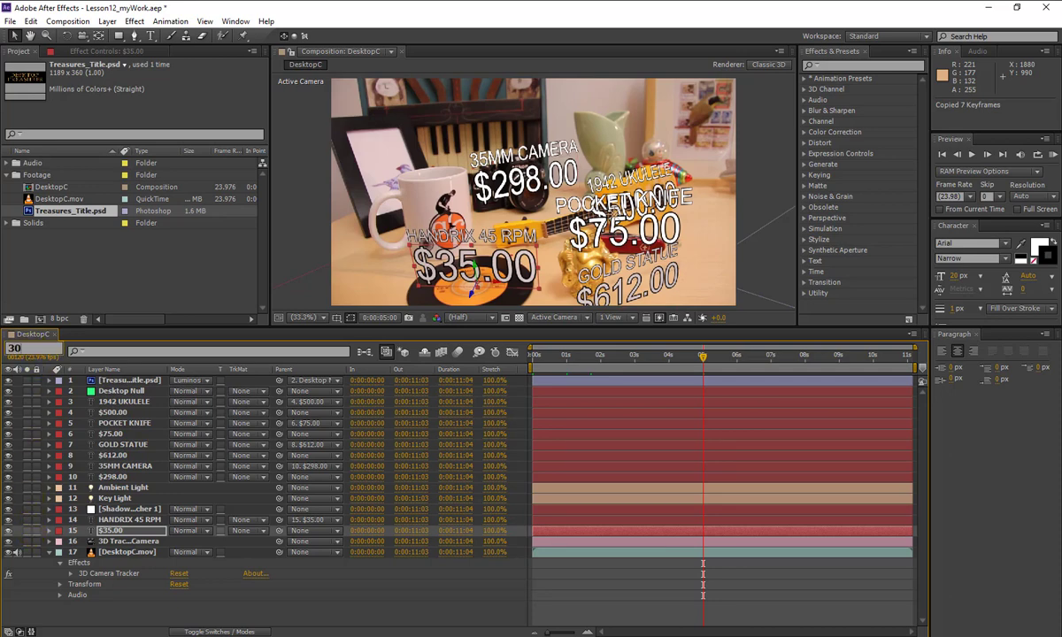
key(Return)
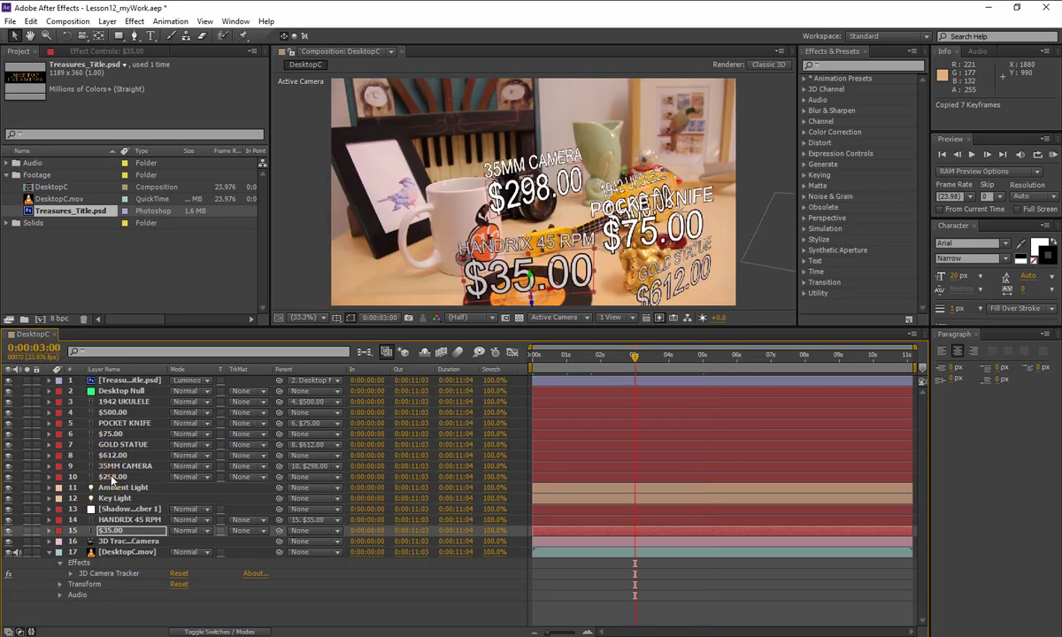
click(111, 478)
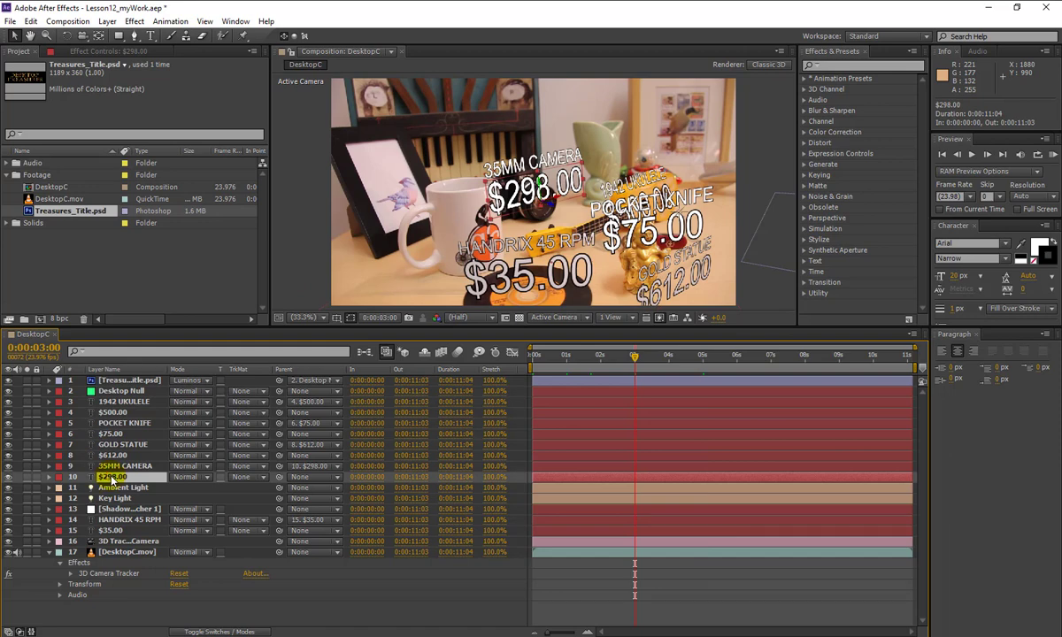
click(31, 21)
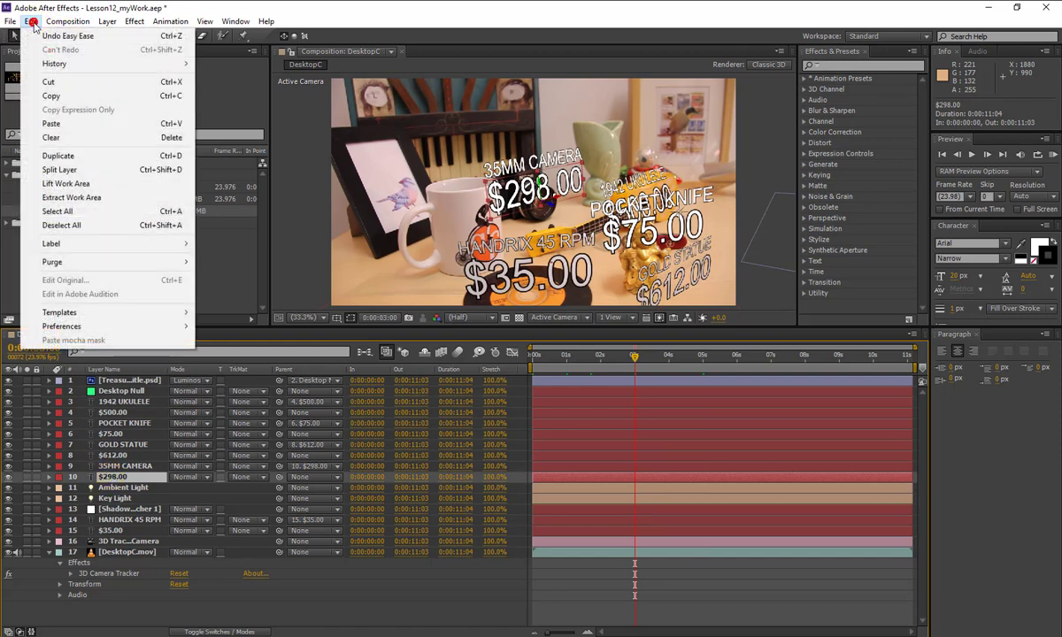
click(51, 123)
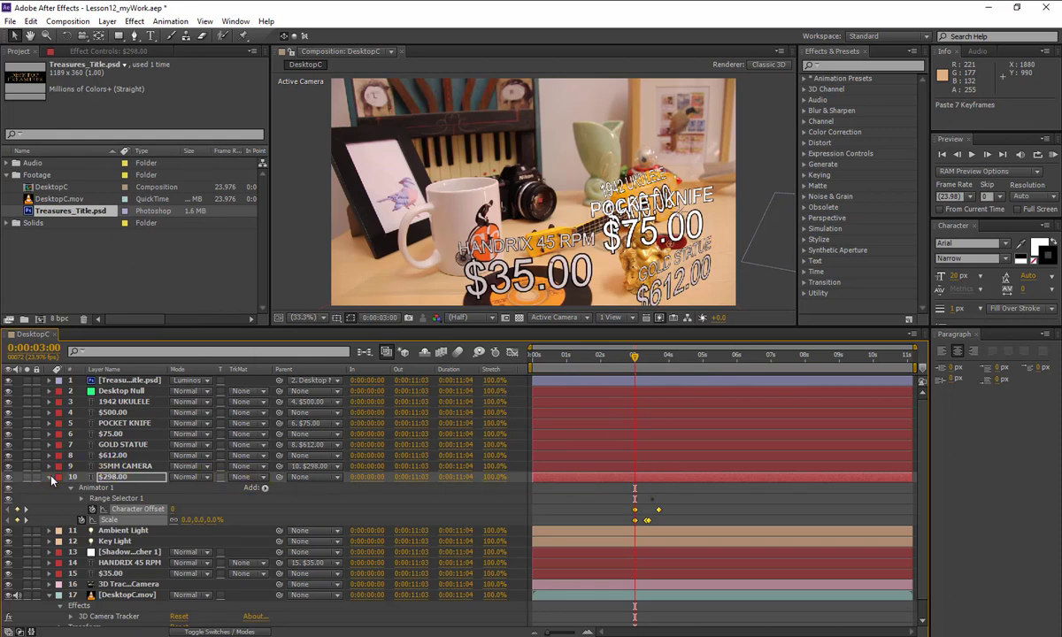
click(50, 477)
- Paste the copied keyframes onto the $612.00 layer at 0:00:05:00 and collapse the layer
click(34, 348)
text(50)
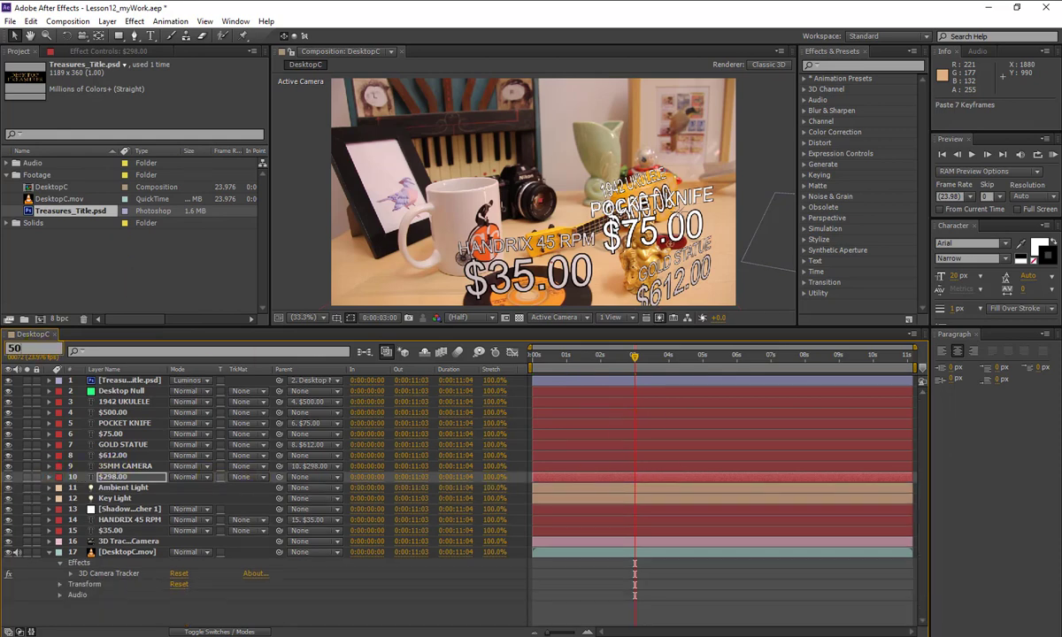
key(Return)
click(118, 455)
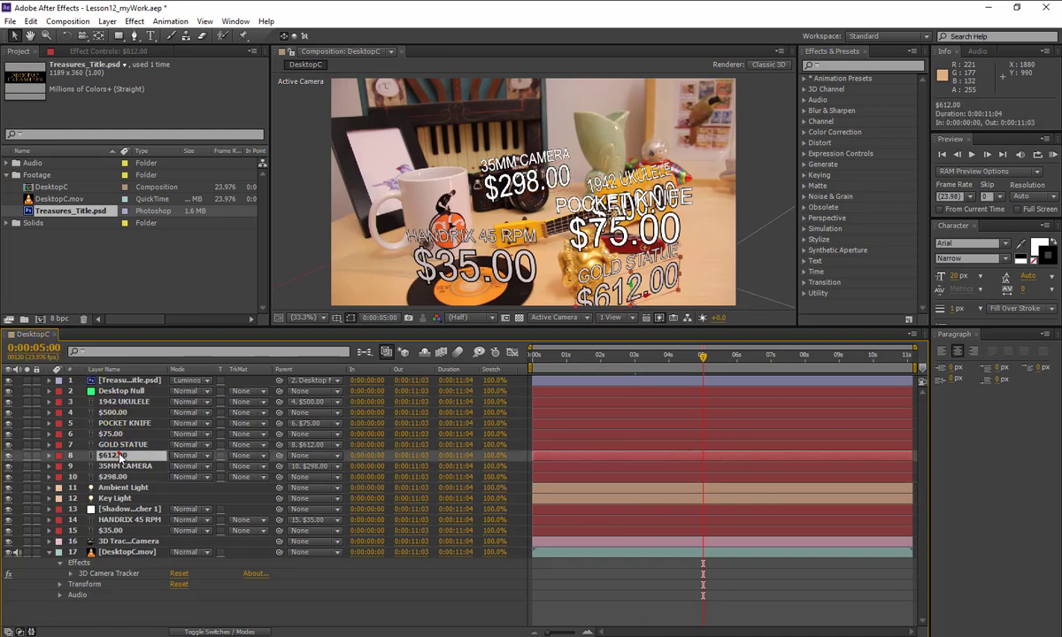
click(30, 21)
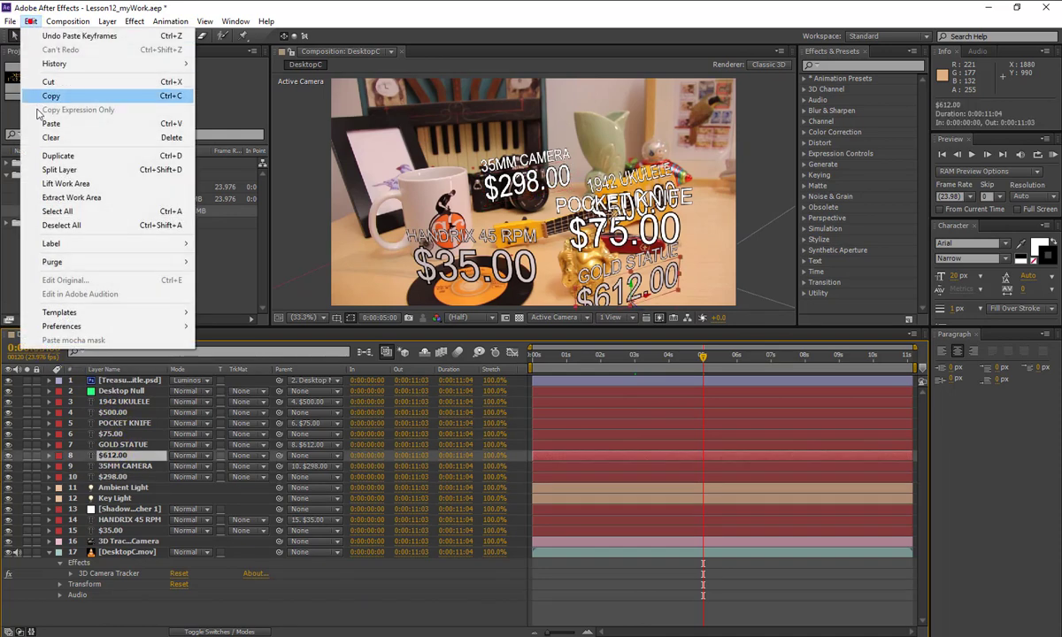
click(51, 124)
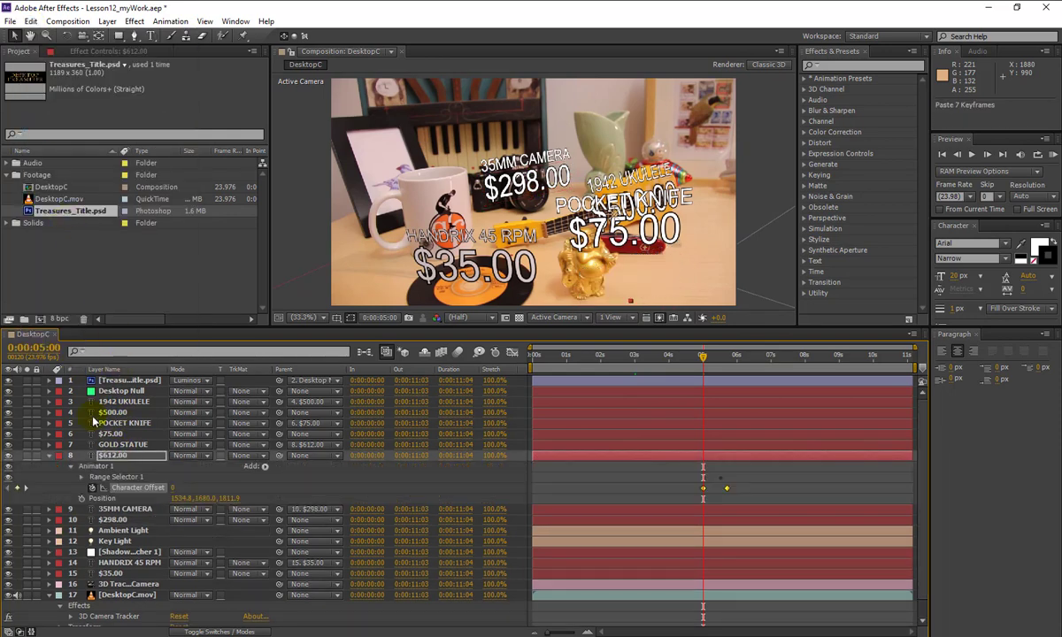
key(u)
- Paste the copied keyframes onto the $75.00 layer at 0:00:07:00 and collapse the layer
click(36, 348)
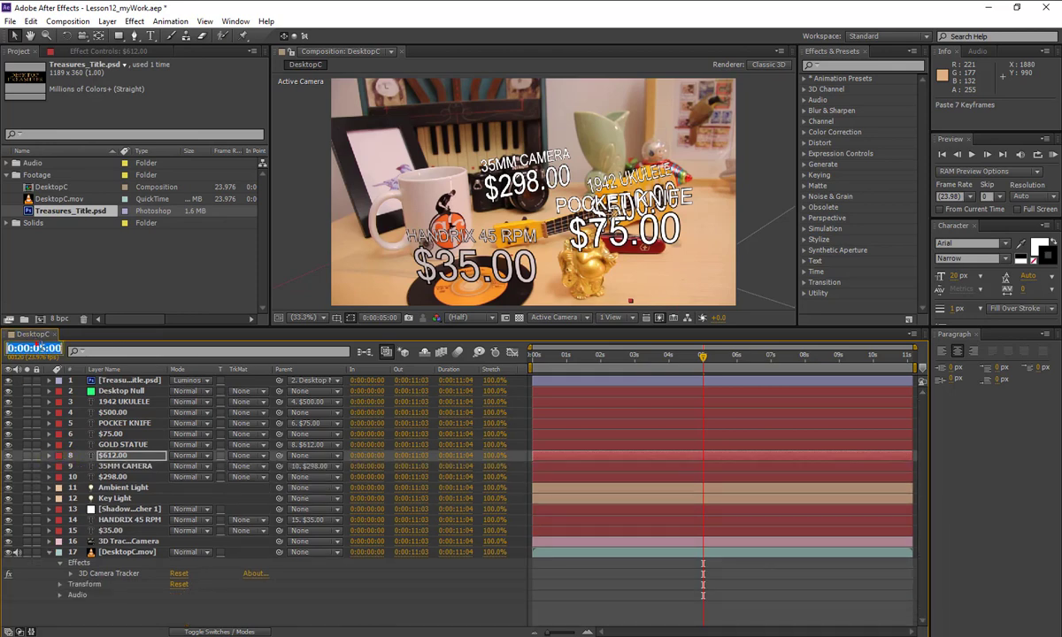
text(7:)
text(00)
key(Return)
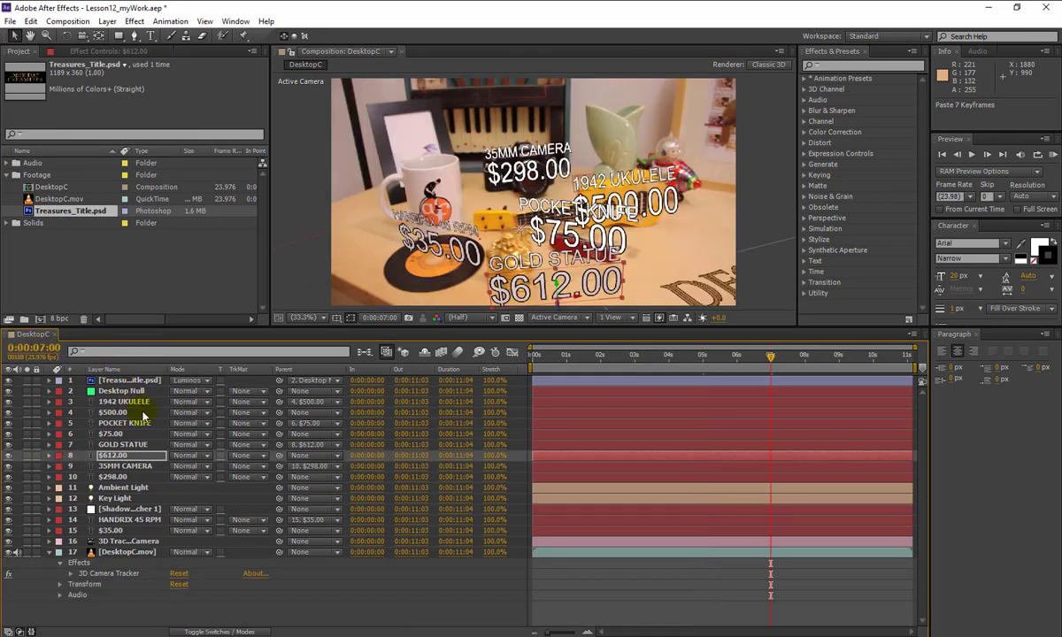
click(120, 434)
key(Return)
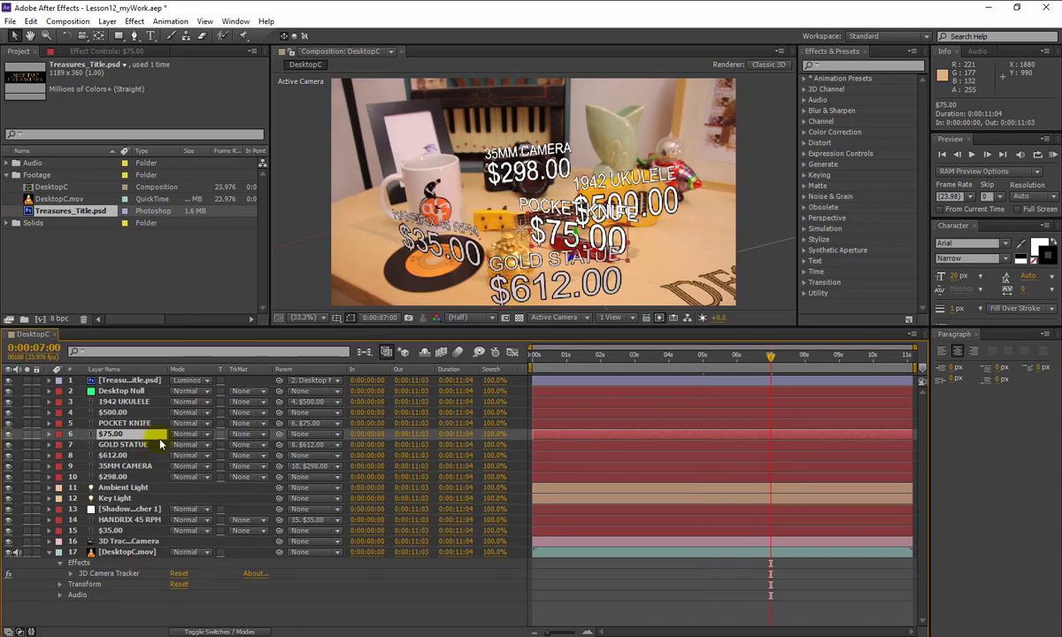
click(32, 21)
click(52, 123)
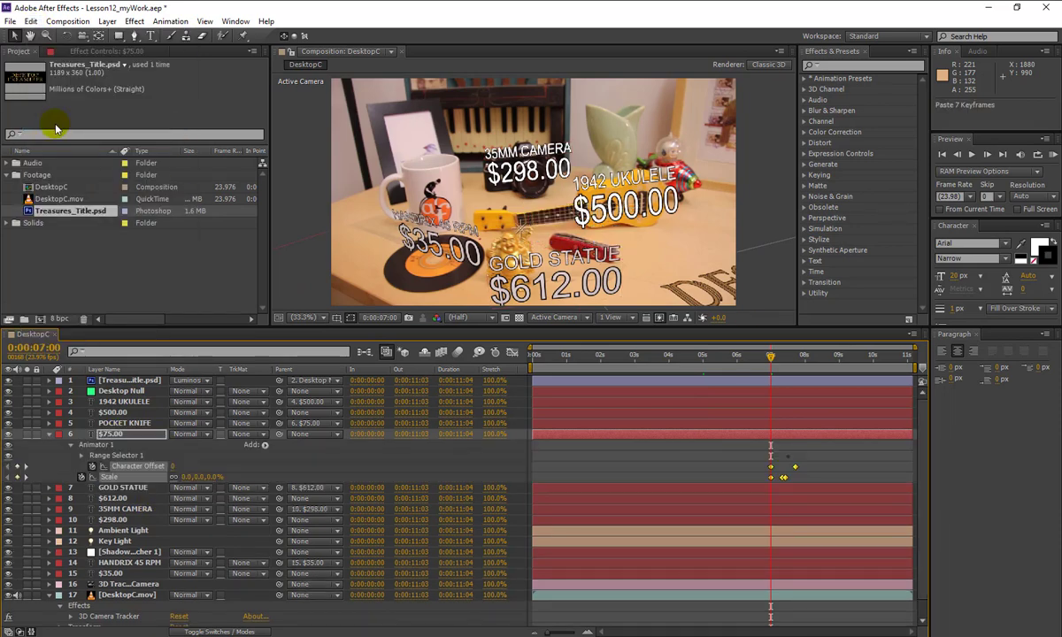
click(50, 434)
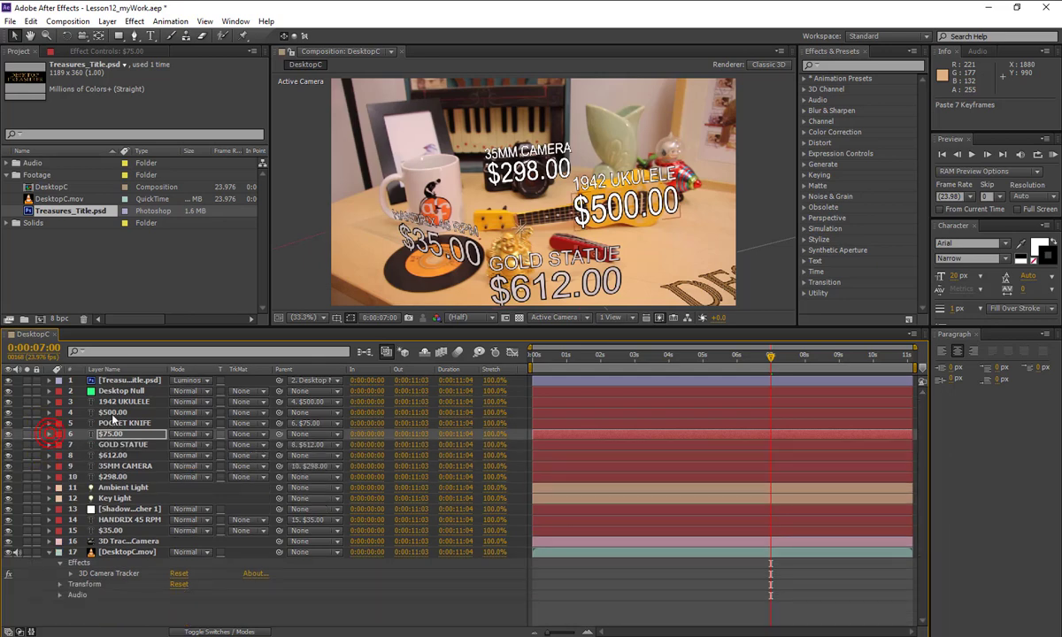
- Paste the copied keyframes onto the $500.00 layer at 0:00:09:00, check its keyframed properties and collapse the layer
click(112, 413)
click(47, 350)
text(900)
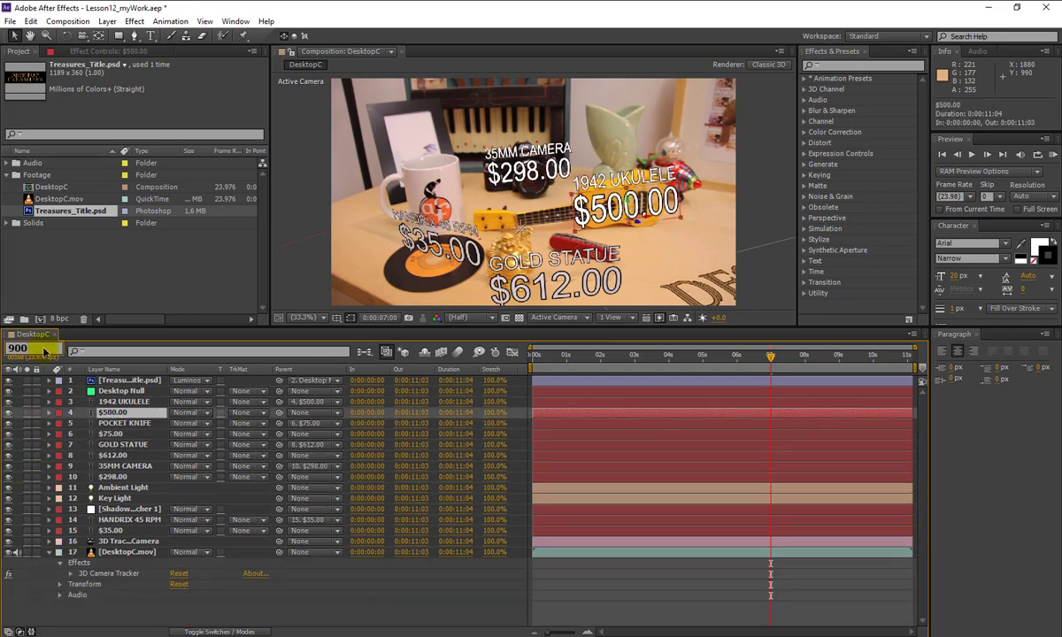
key(Return)
click(31, 20)
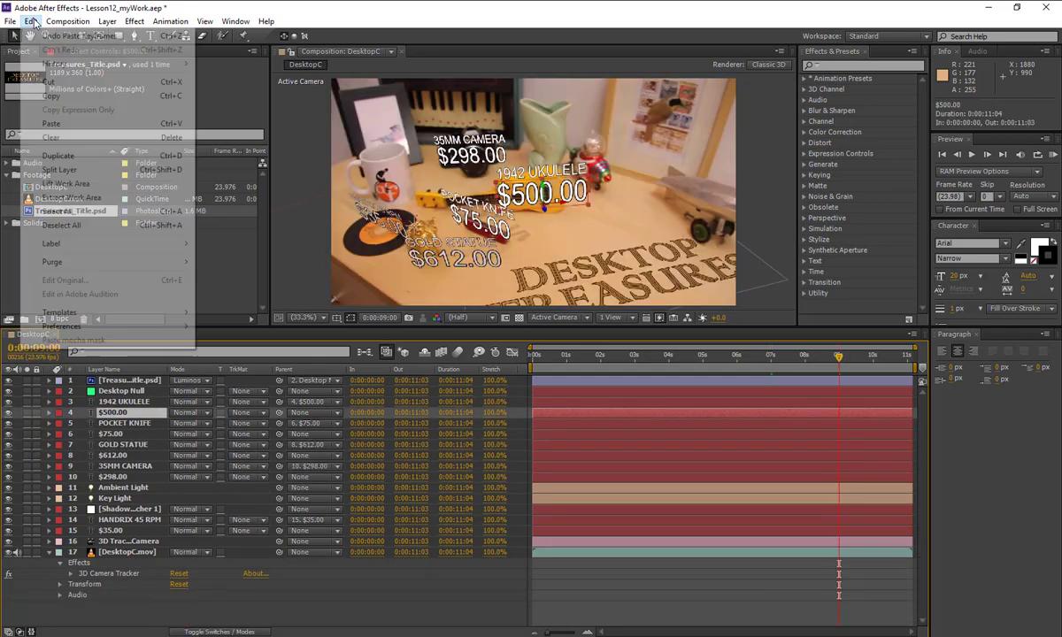
click(55, 125)
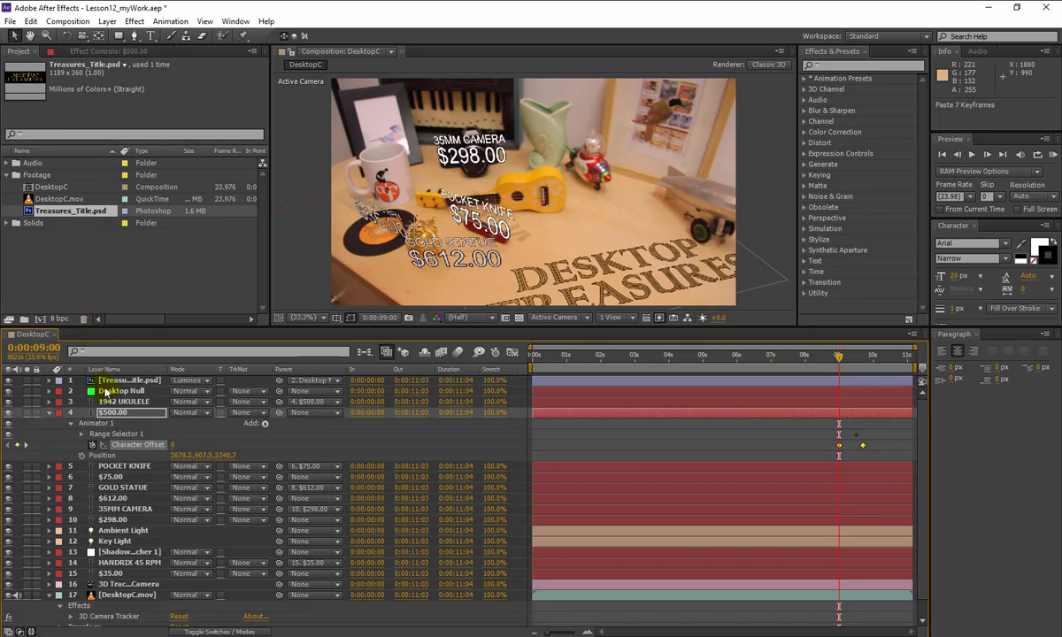
click(116, 413)
key(u)
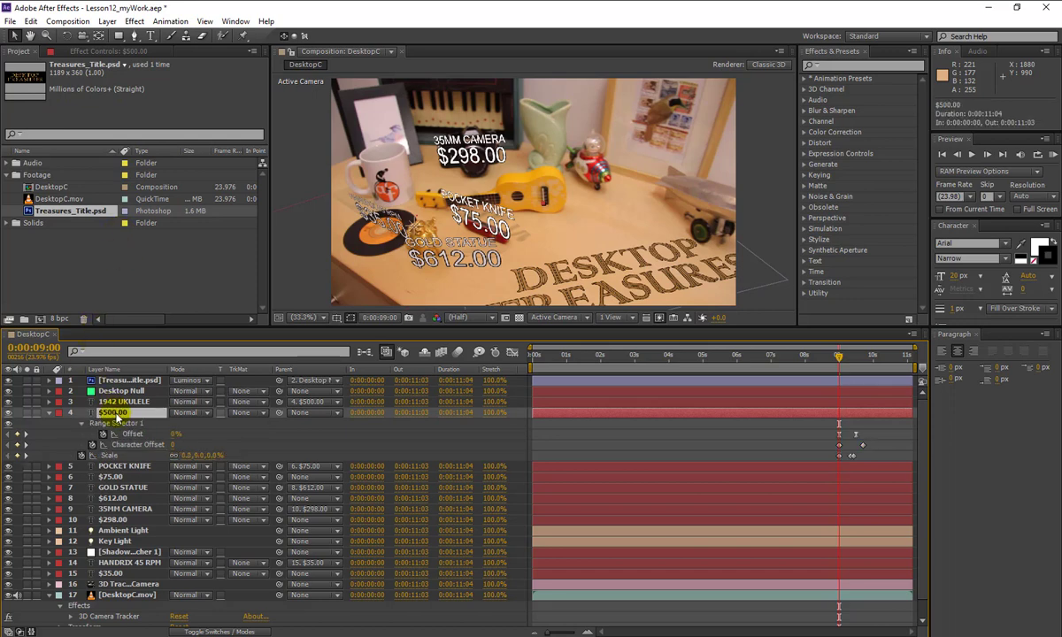
click(47, 412)
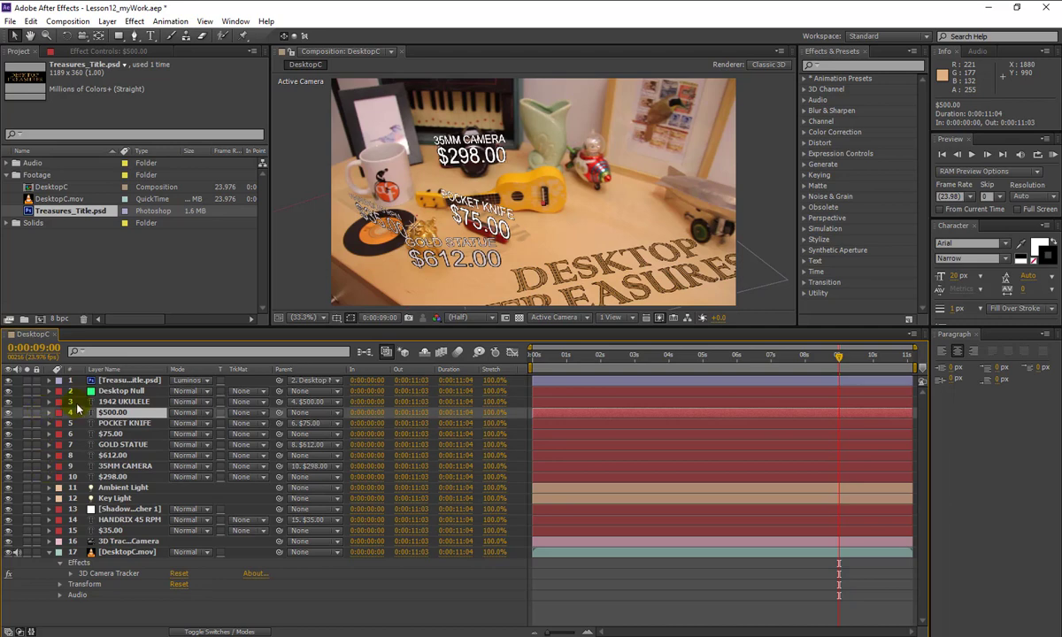
- Reveal the keyframed properties of all layers from Treasures_Title.psd through 3D Tracker Camera to review their timing, and hide them again
click(115, 381)
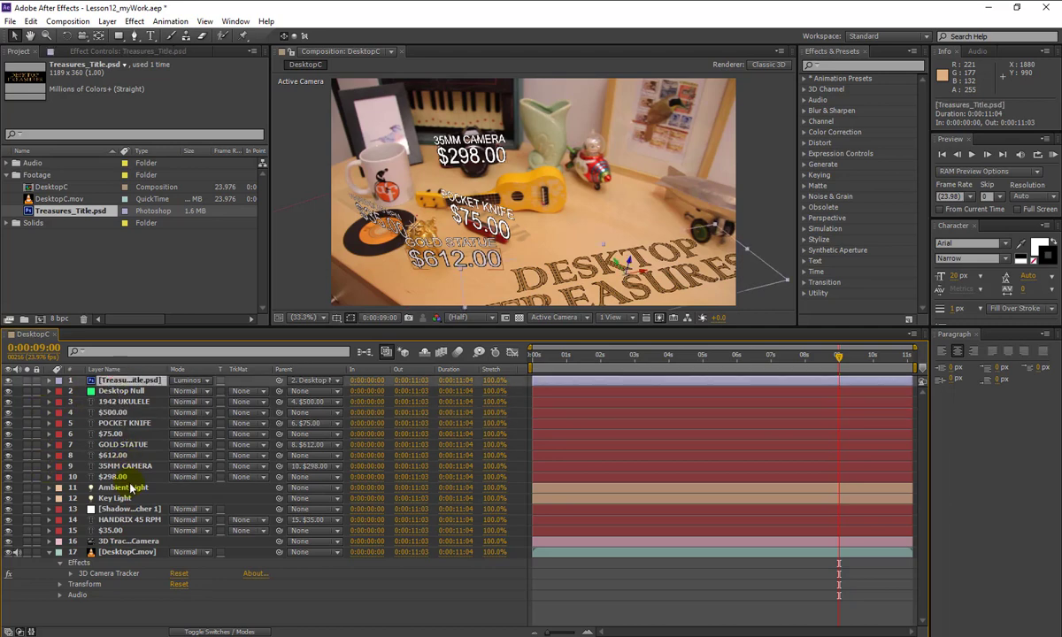
shift+click(124, 542)
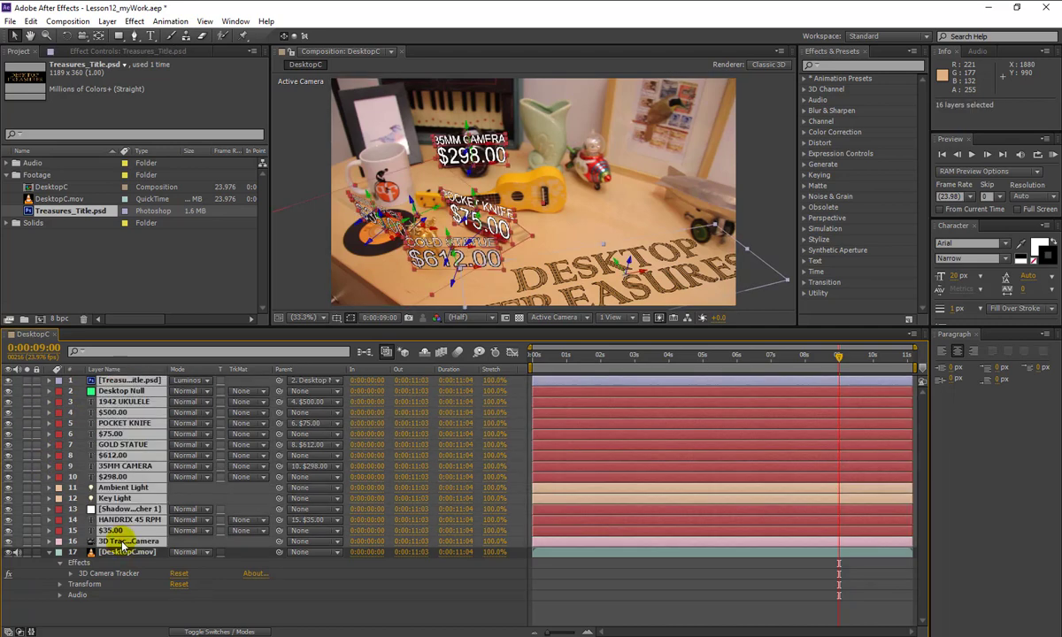
key(u)
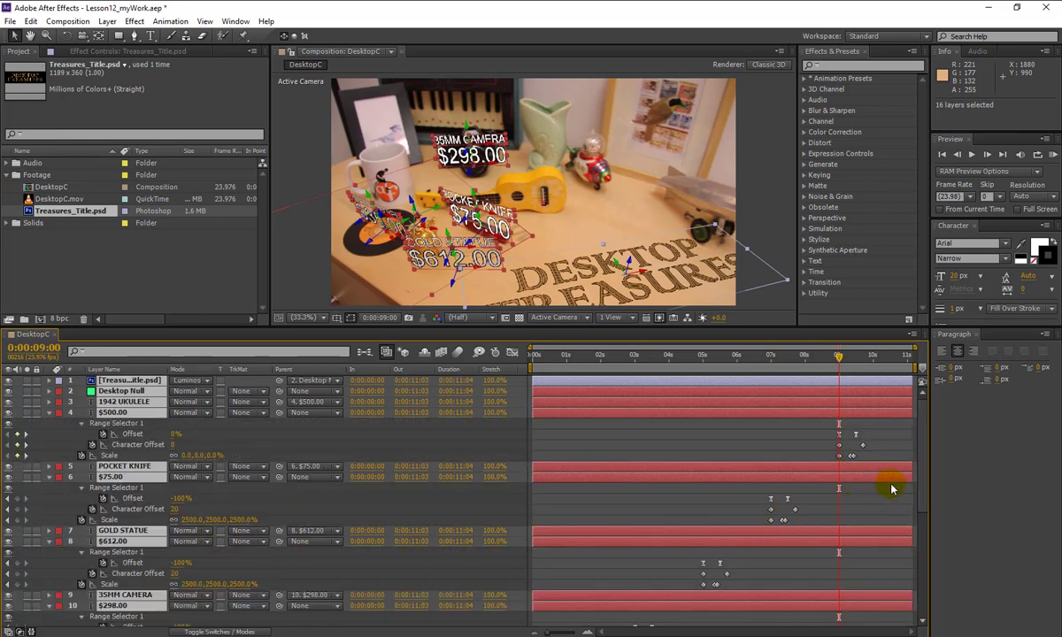
mouse_move(922, 462)
mouse_down()
mouse_move(922, 530)
mouse_move(921, 445)
mouse_up()
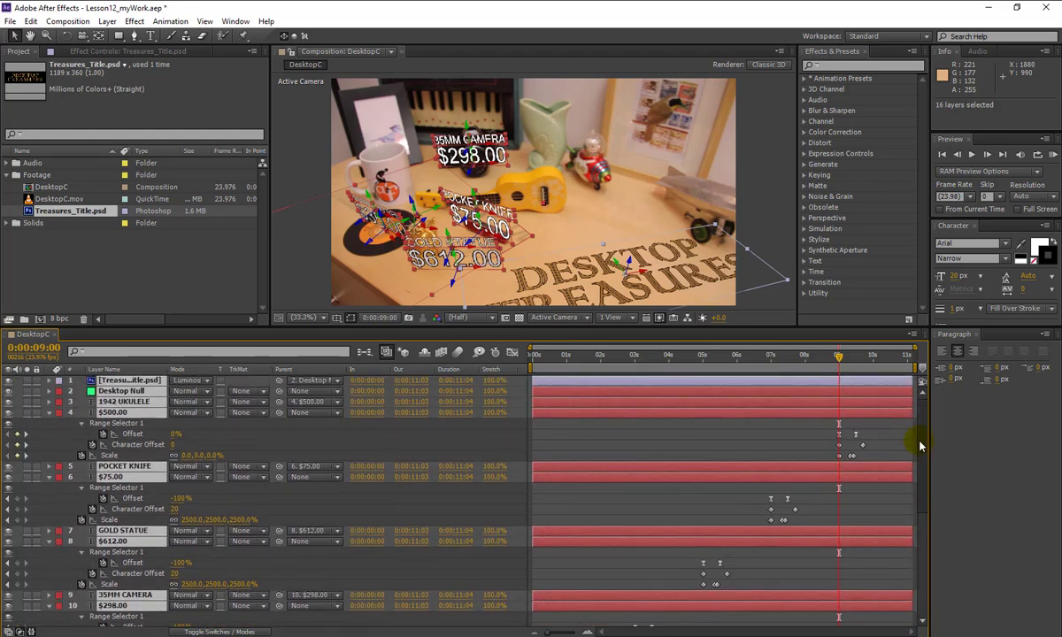
key(u)
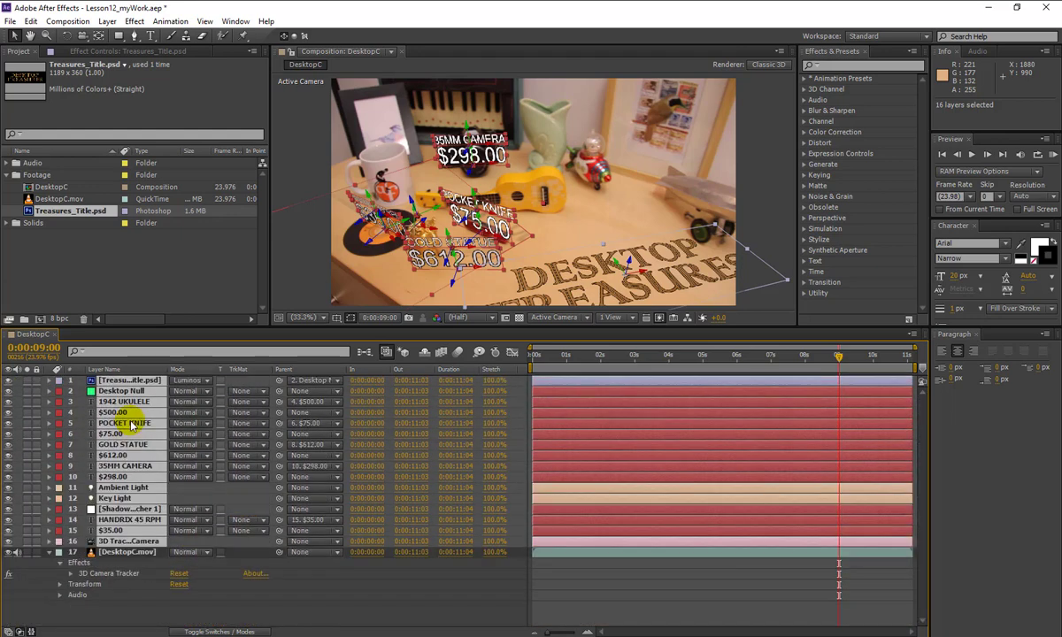
- Collapse the DesktopC.mov layer, deselect all layers and save the project
click(49, 553)
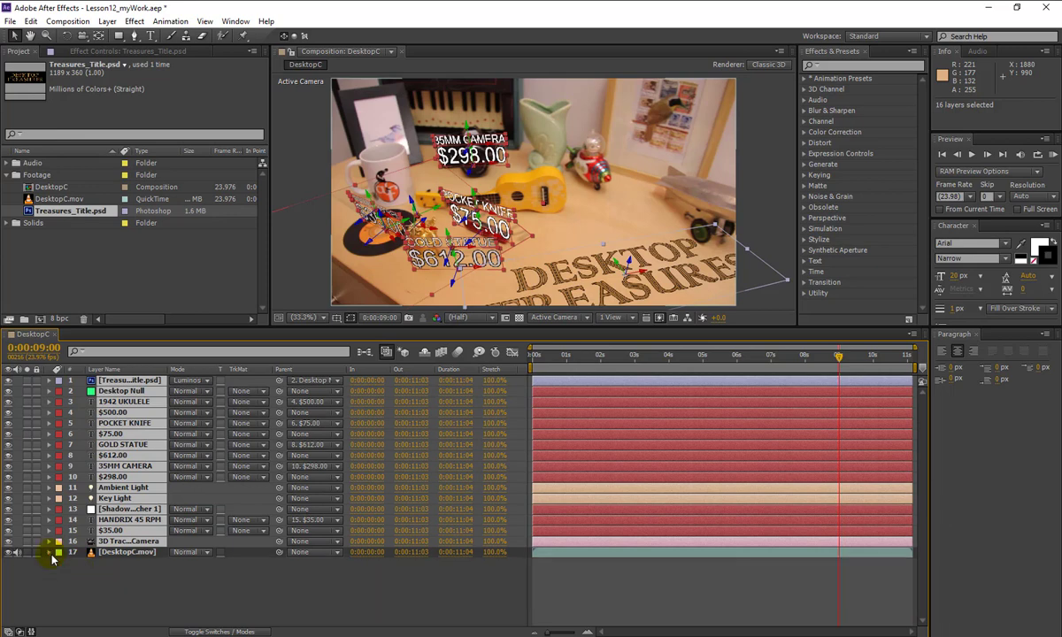
click(135, 589)
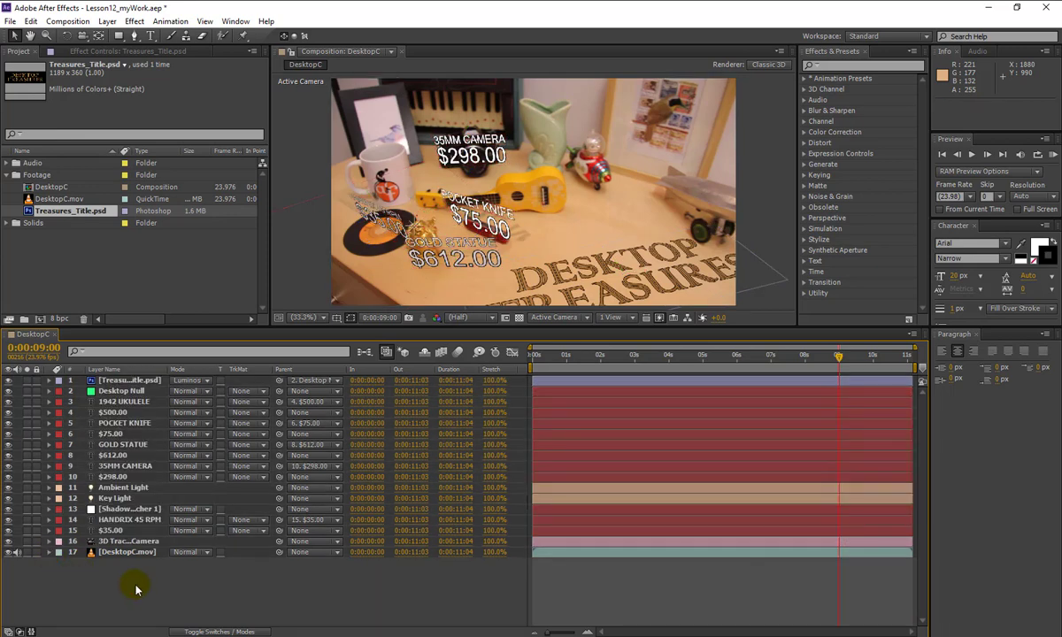
click(10, 20)
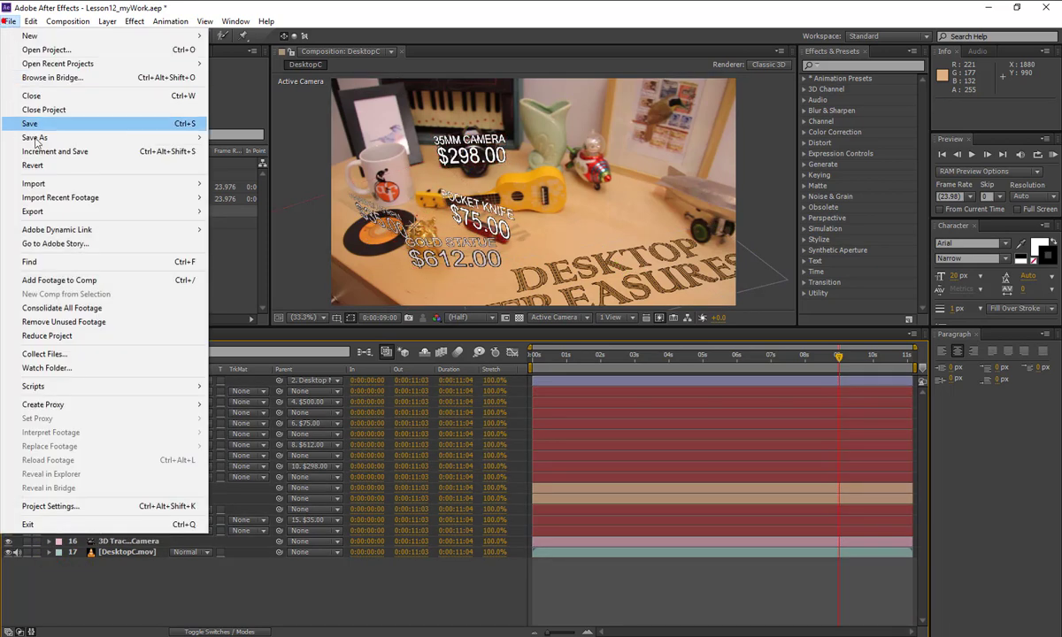
click(36, 125)
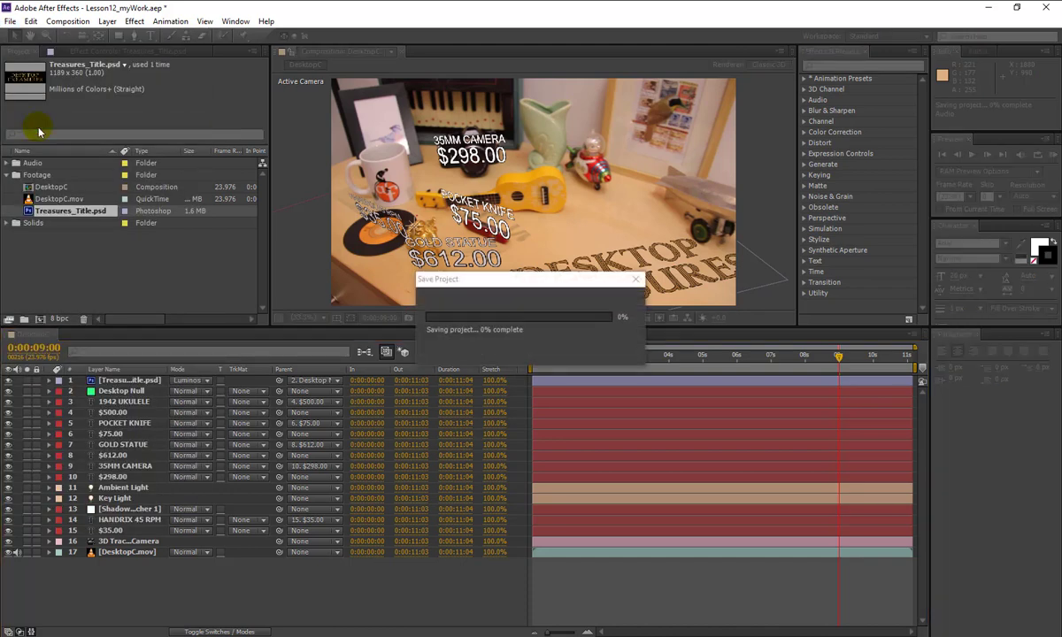
- Switch to the lesson PDF in Acrobat Reader and read the steps for adjusting the camera's depth of field on page 315
click(370, 636)
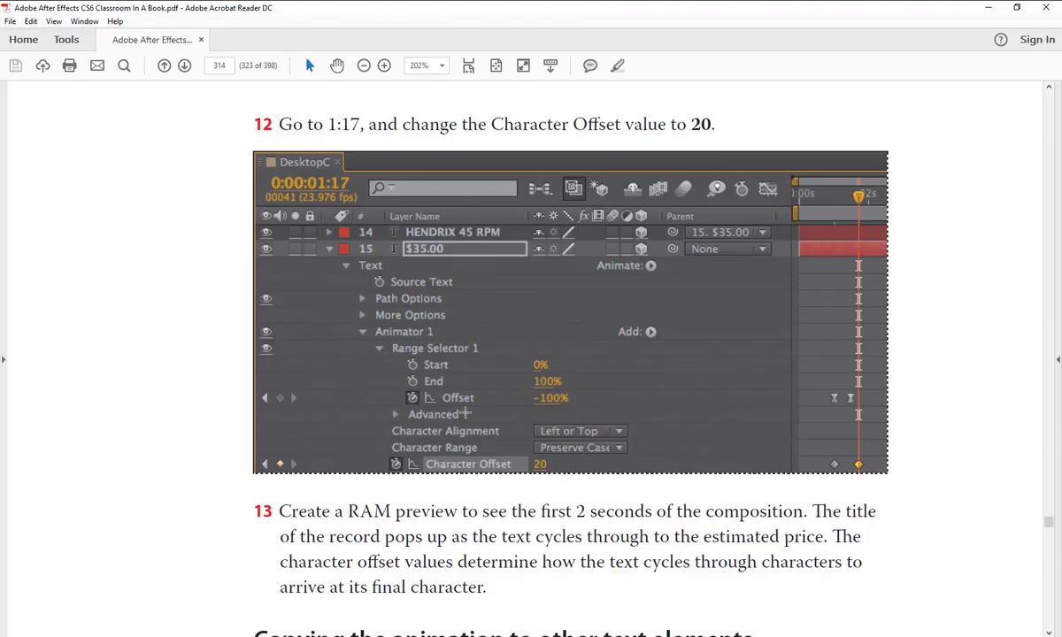
ctrl+scroll(465, 413, down, 3)
scroll(467, 402, down, 5)
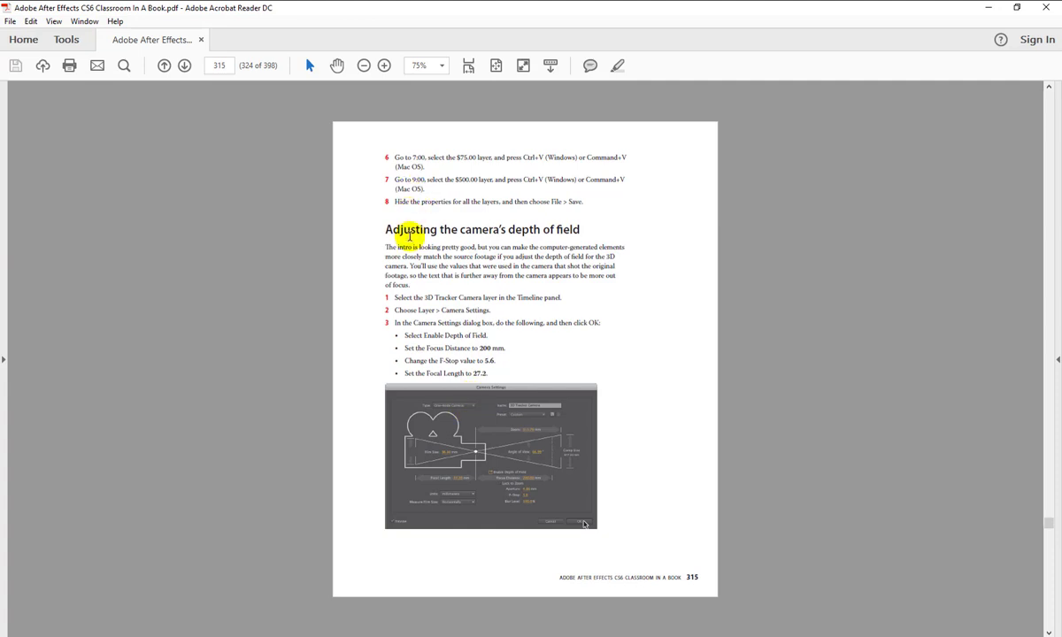
ctrl+scroll(410, 236, up, 1)
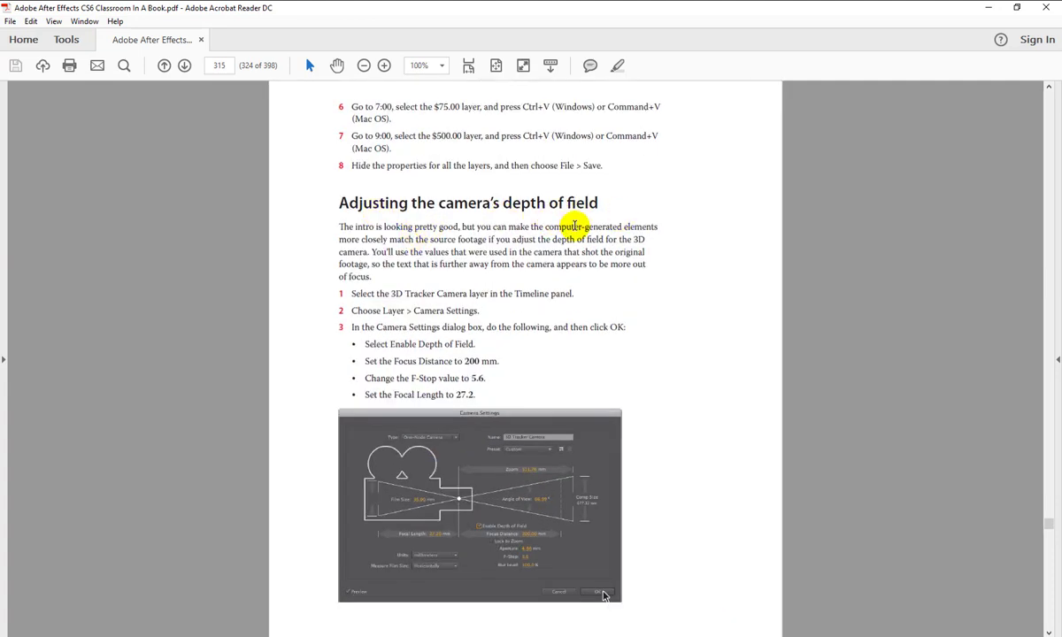
ctrl+scroll(467, 393, up, 4)
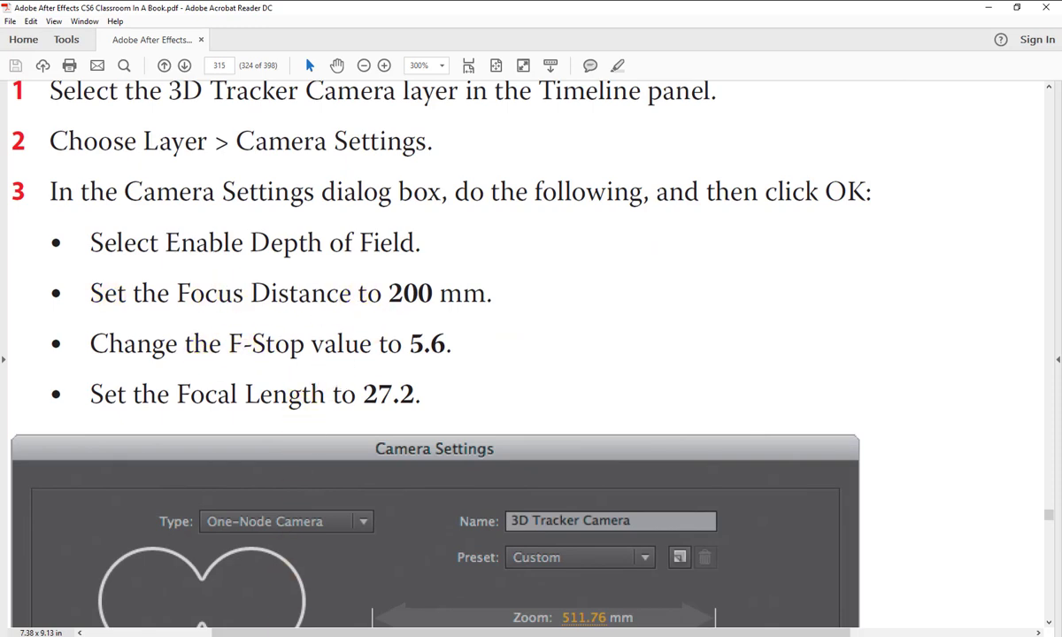
- Switch back to After Effects, widen the Layer Name column and open the camera settings of the 3D Tracker Camera layer
key(alt+Tab)
click(131, 541)
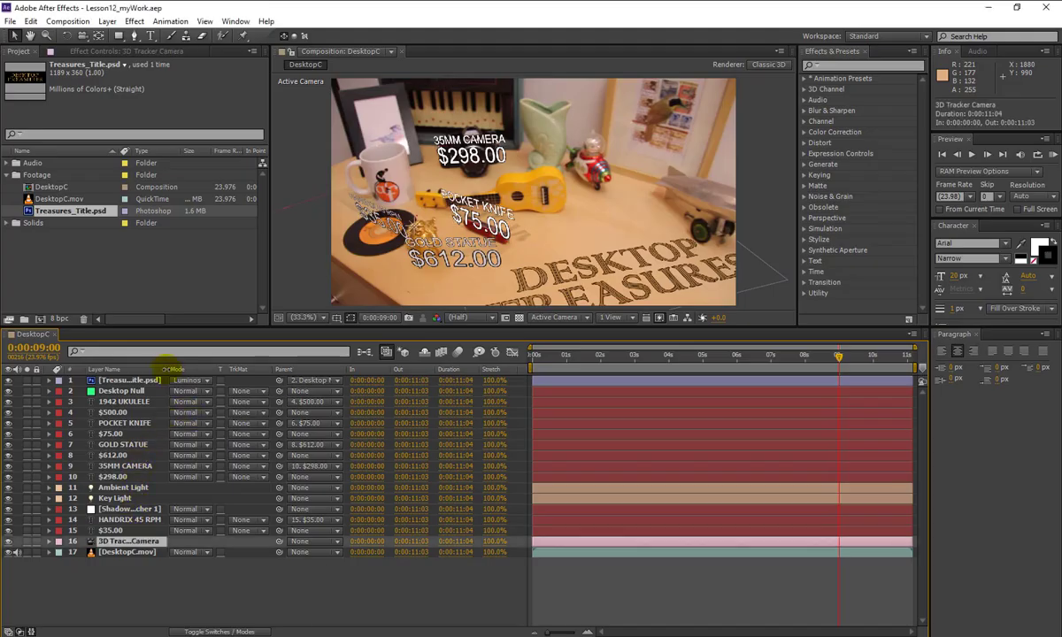
drag(165, 368, 202, 363)
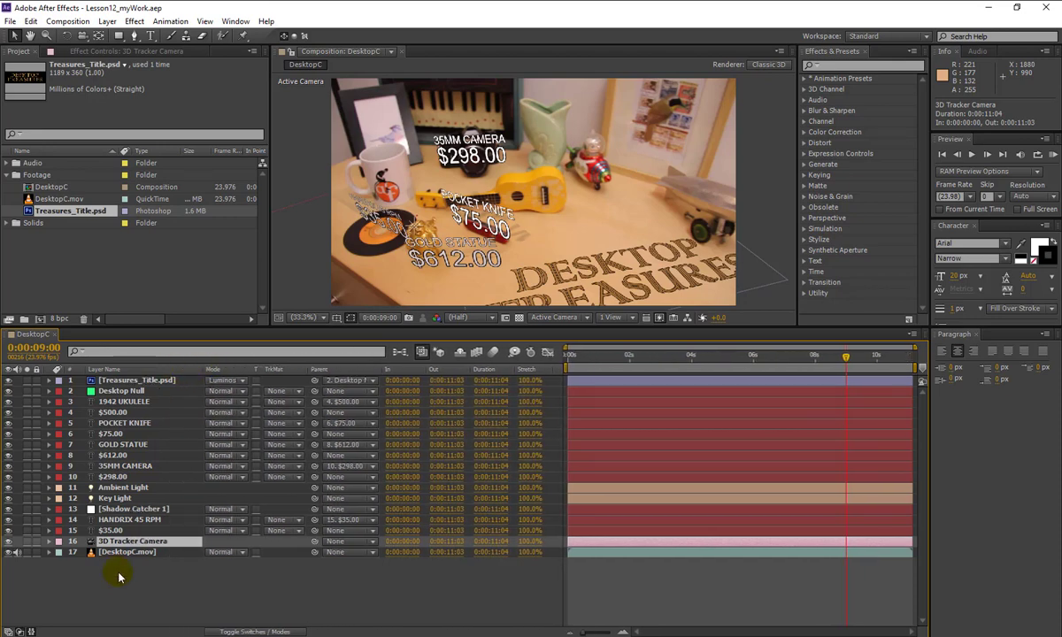
double_click(115, 541)
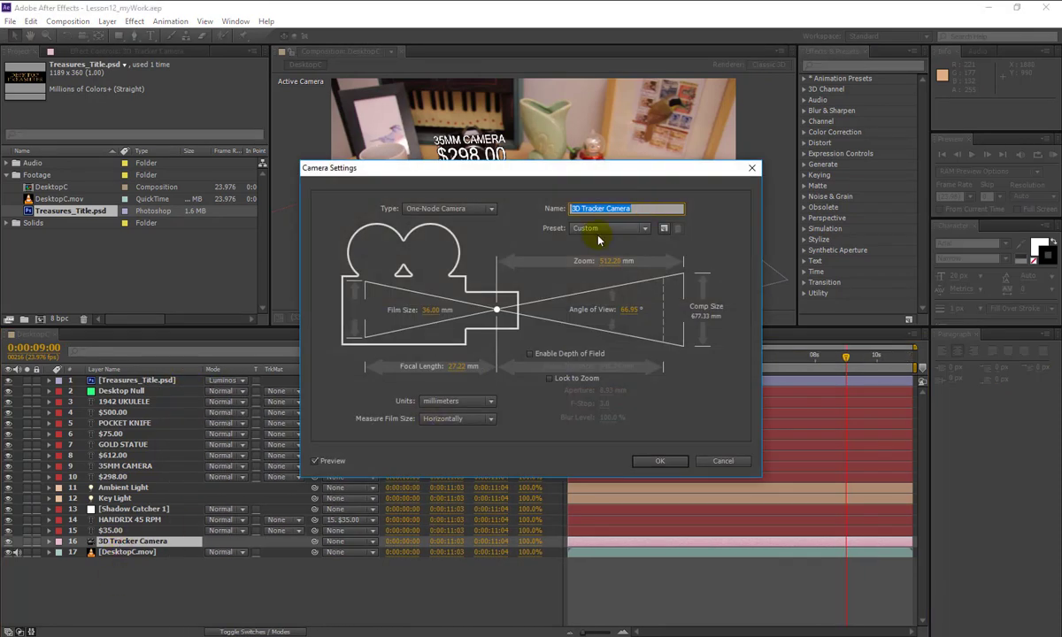
- Enable Depth of Field for the 3D Tracker Camera and set its Focus Distance to 200 mm
click(531, 354)
click(620, 391)
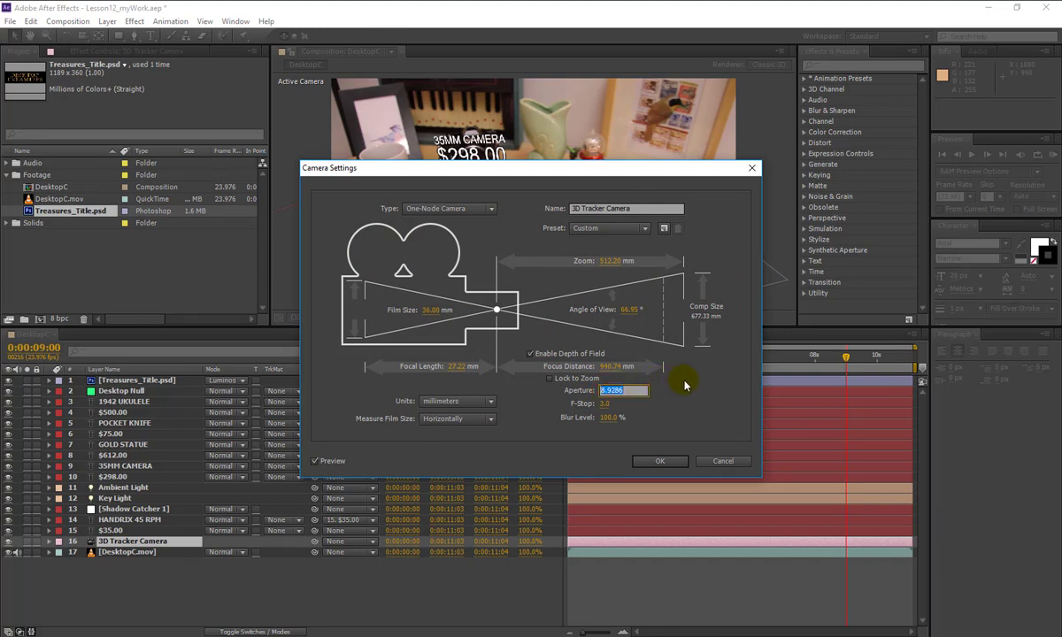
click(610, 367)
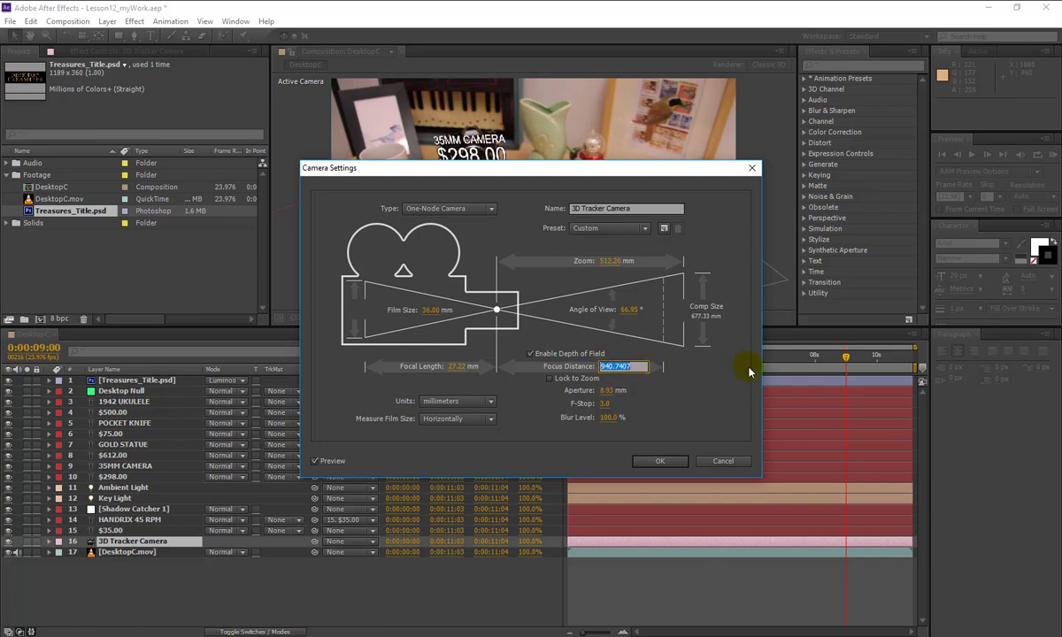
text(200)
key(Tab)
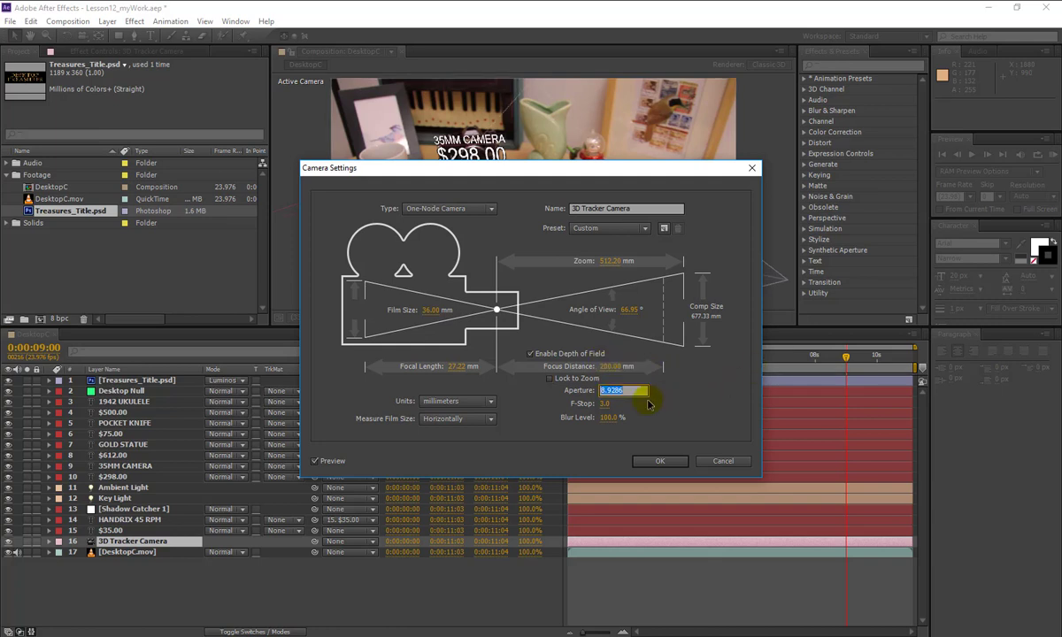
- Set the camera's F-Stop to 5.6 and its Focal Length to 27.2 mm, and apply the camera settings
click(610, 404)
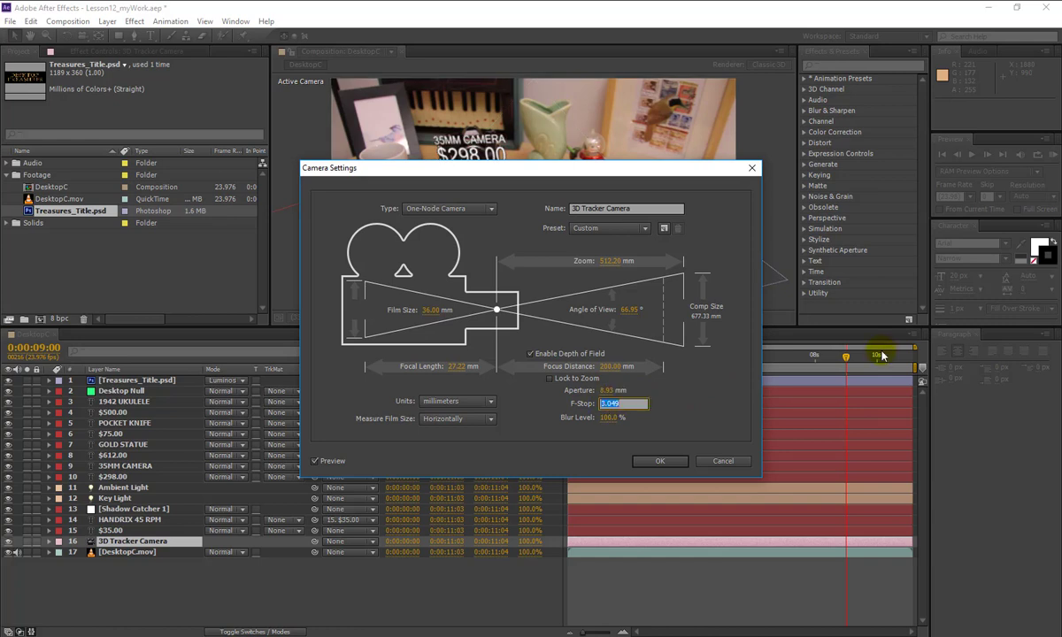
text(5.6)
key(Tab)
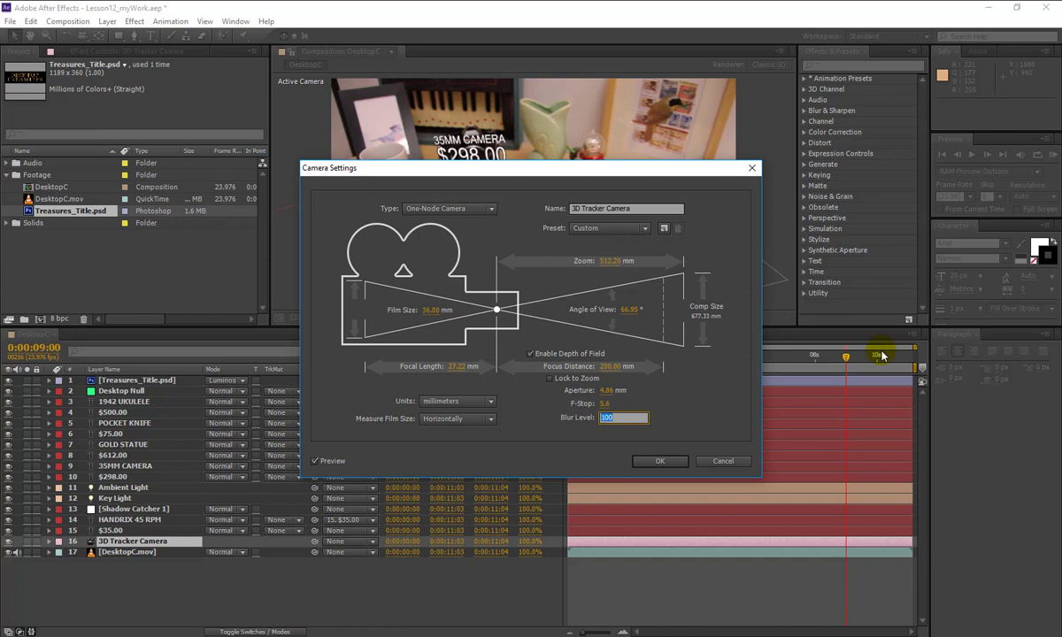
key(Tab)
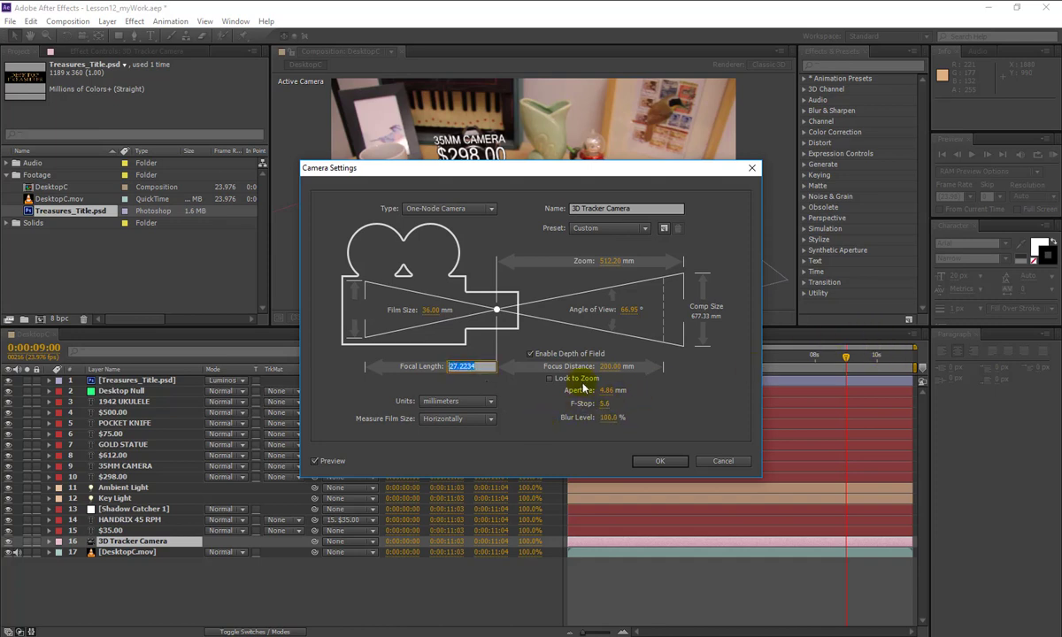
text(27.2)
key(Tab)
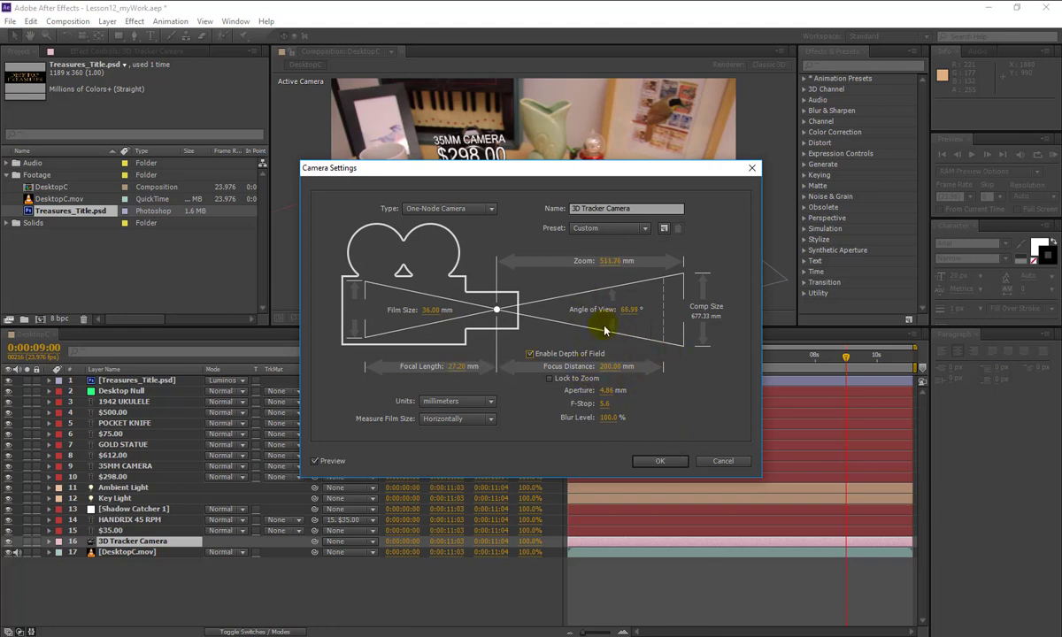
click(660, 461)
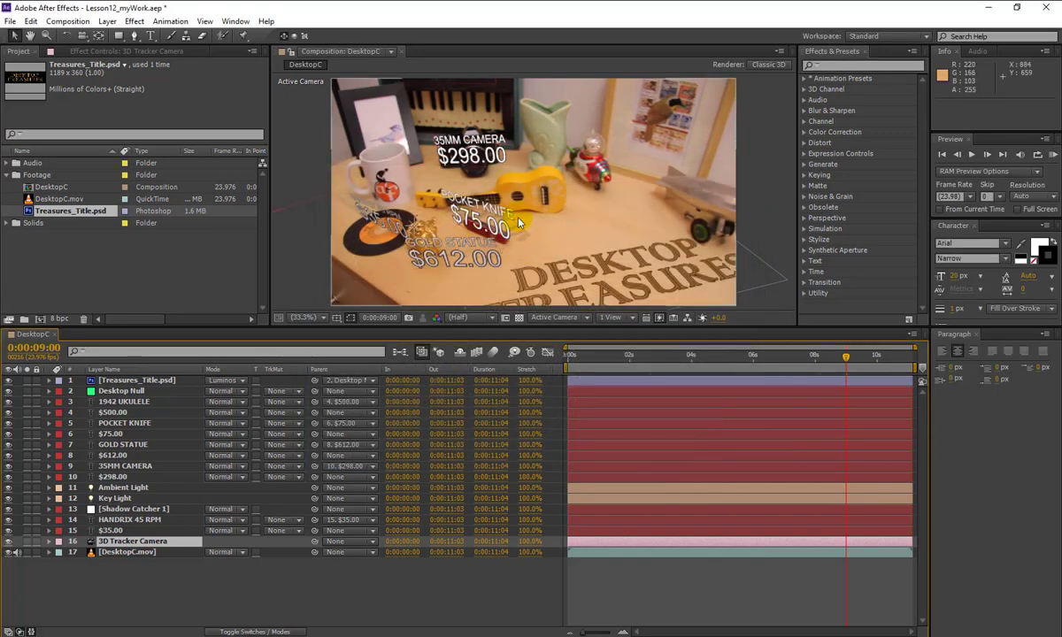
- Switch to the lesson PDF in Acrobat Reader and read the instructions for rendering the composition on page 316
click(366, 632)
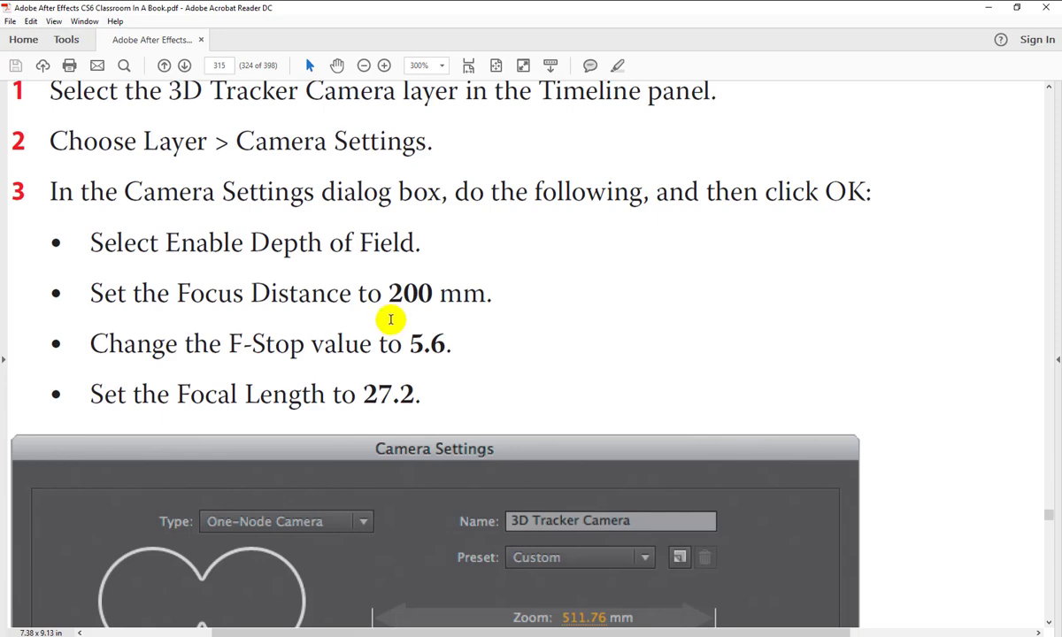
ctrl+scroll(390, 320, down, 5)
scroll(372, 315, down, 5)
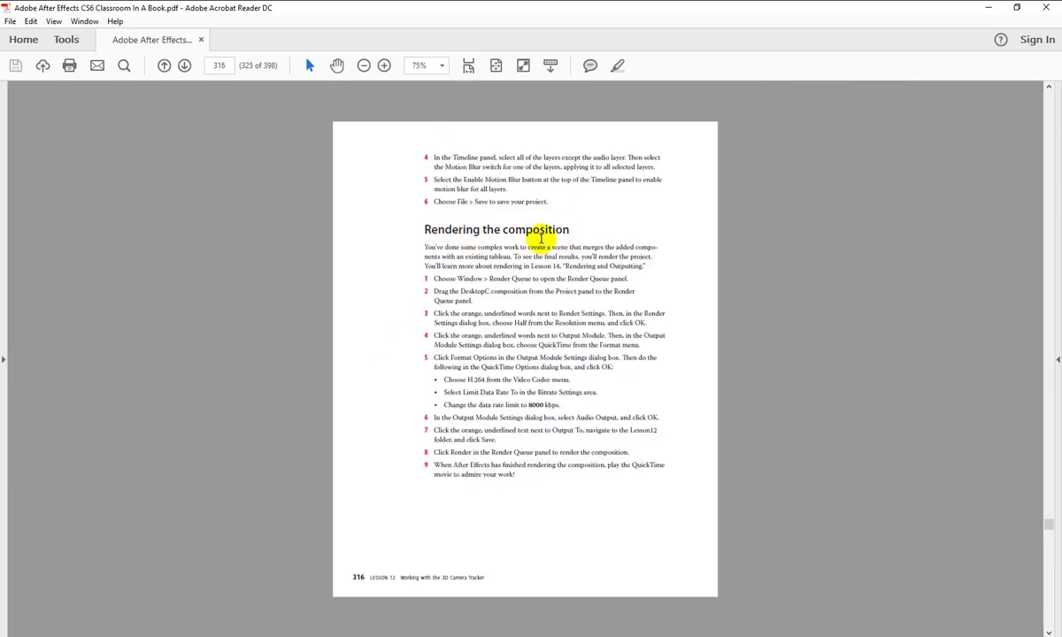
- Switch back to After Effects, save the project and hide the In, Out, Duration and Stretch columns in the timeline
click(413, 633)
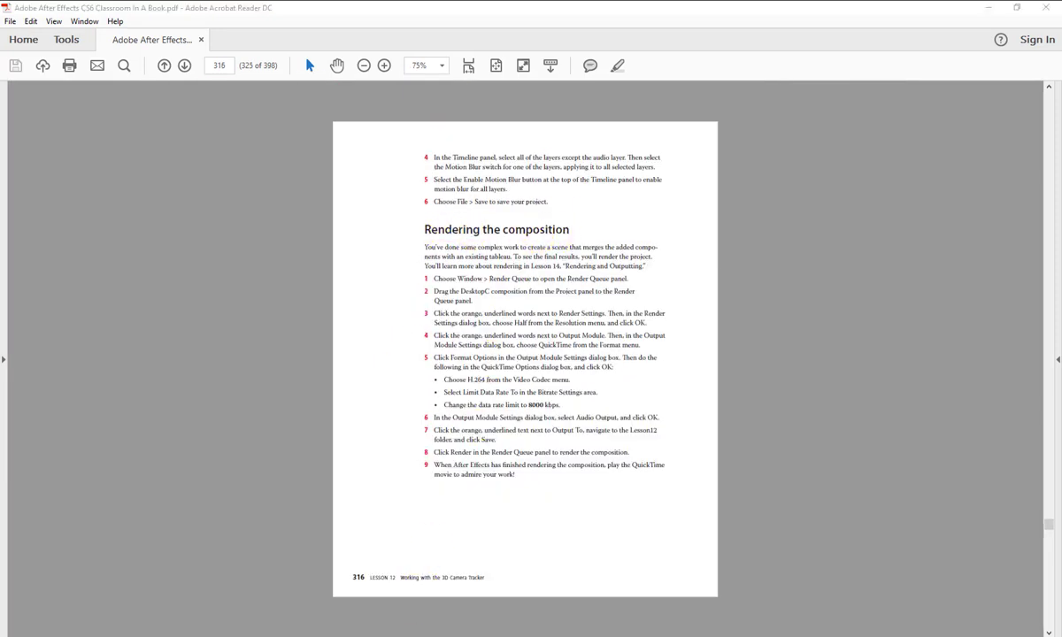
key(ctrl+s)
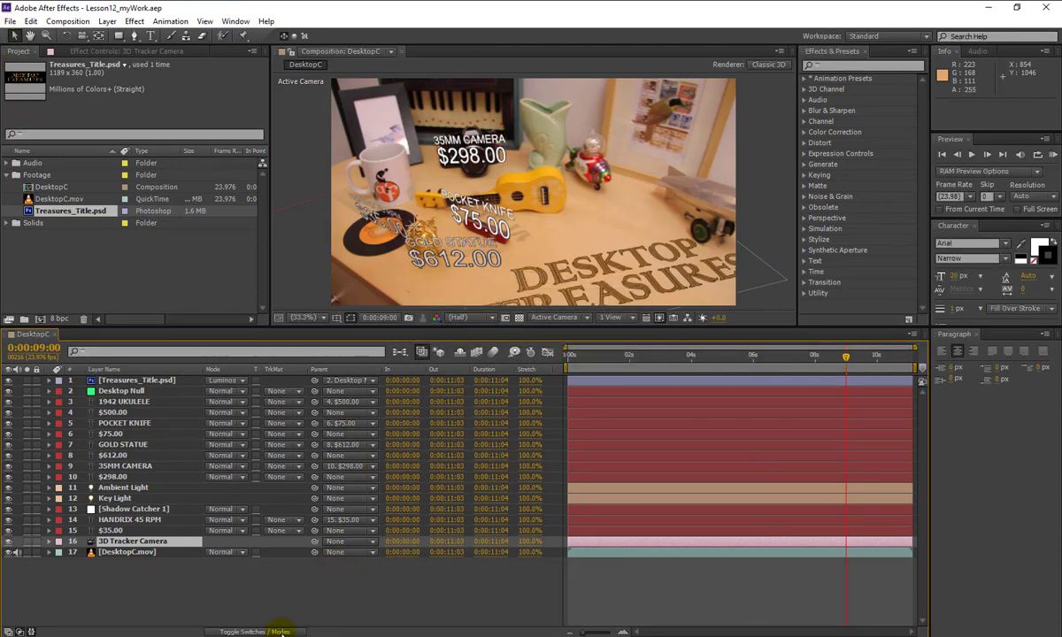
click(30, 632)
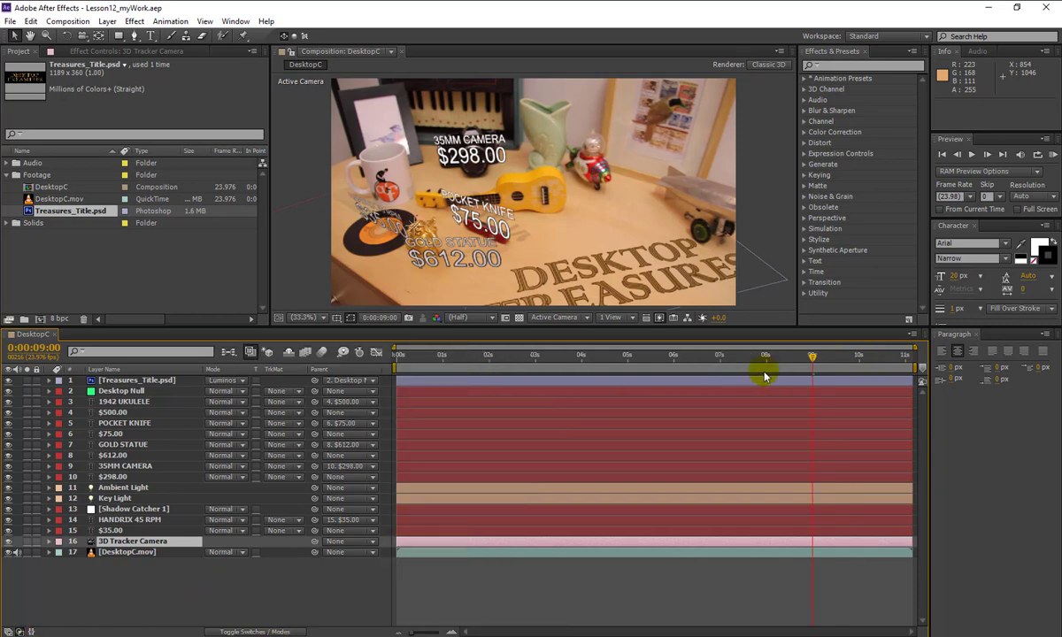
- Return to the start of the composition and add Treasures_Music.aif from the Audio folder as the bottommost layer of DesktopC
key(Home)
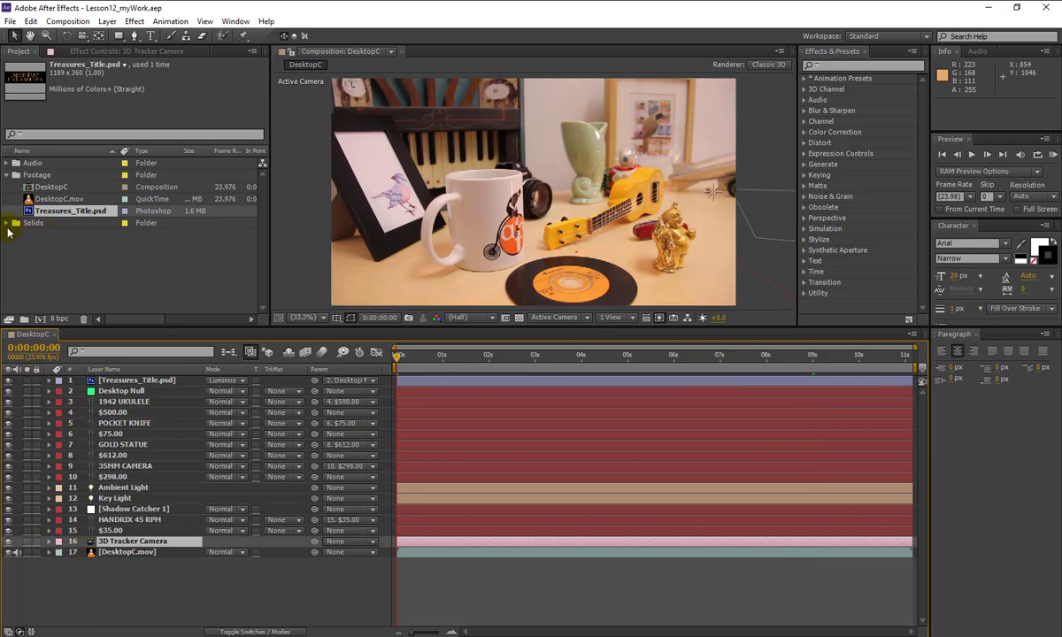
click(8, 164)
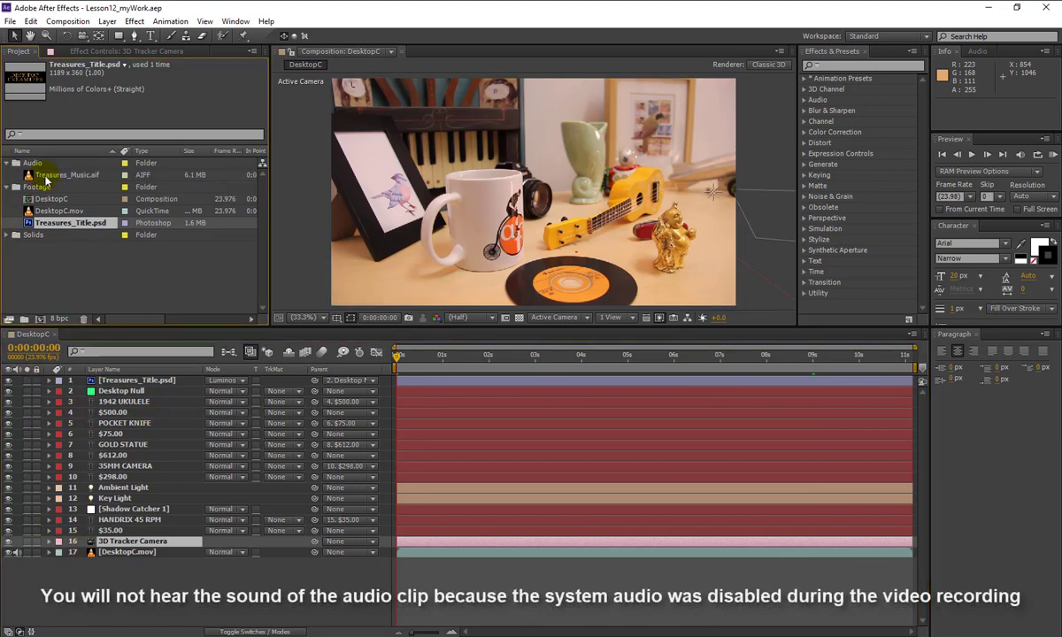
click(36, 175)
drag(52, 576, 209, 567)
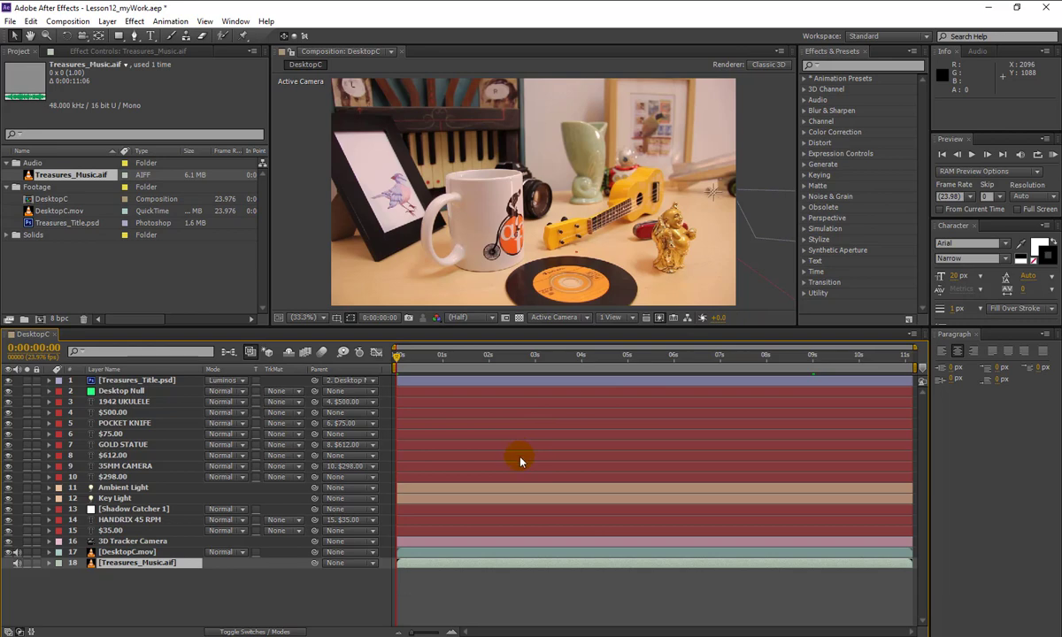
- Open the Render Queue and add the DesktopC composition to it
click(235, 20)
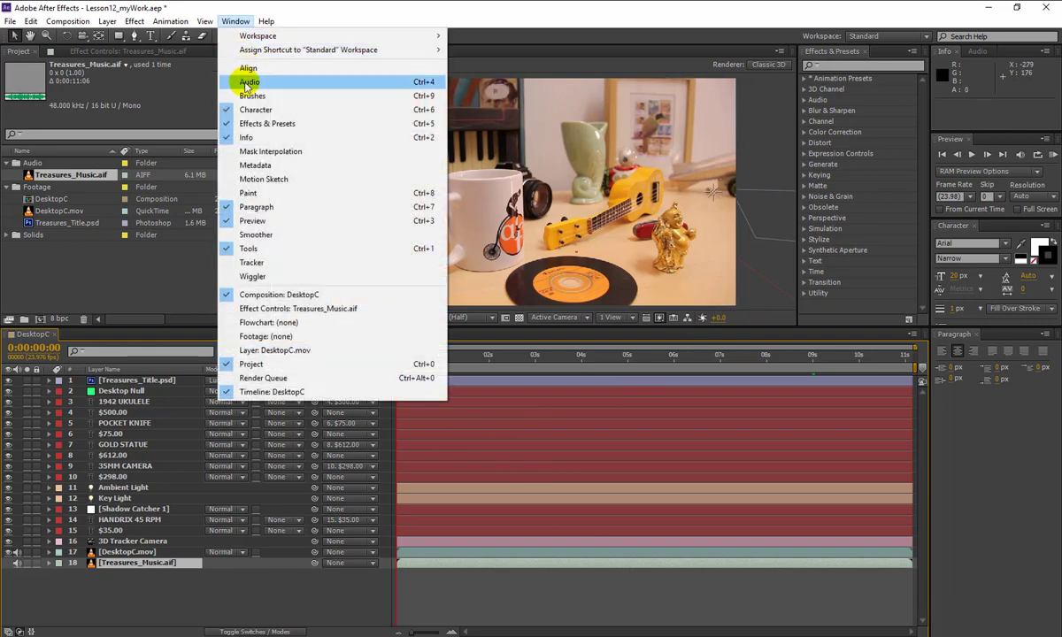
click(329, 379)
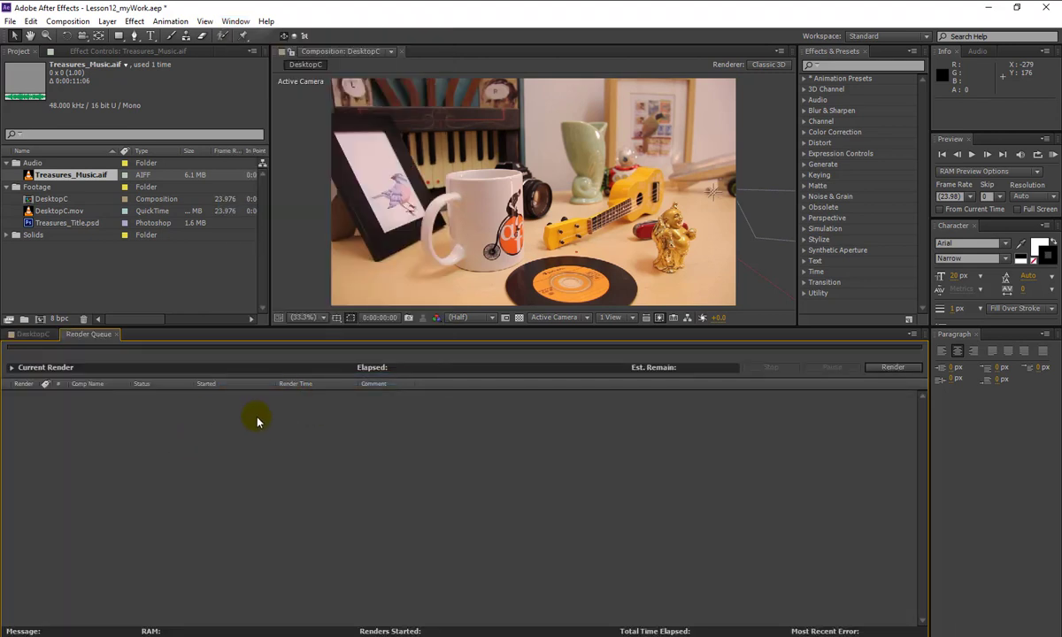
click(97, 285)
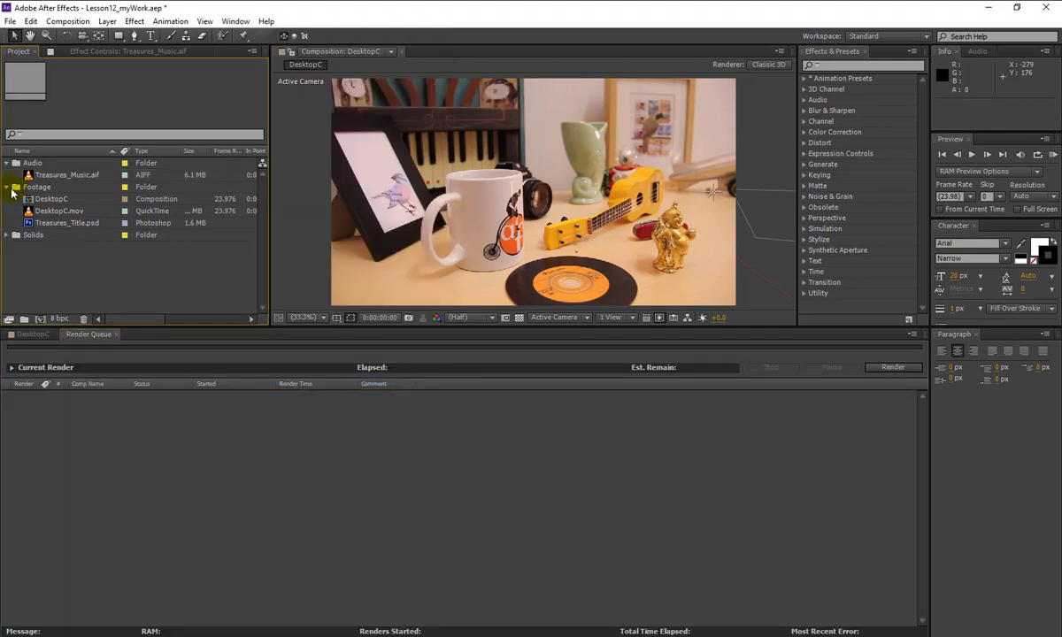
drag(27, 206, 139, 415)
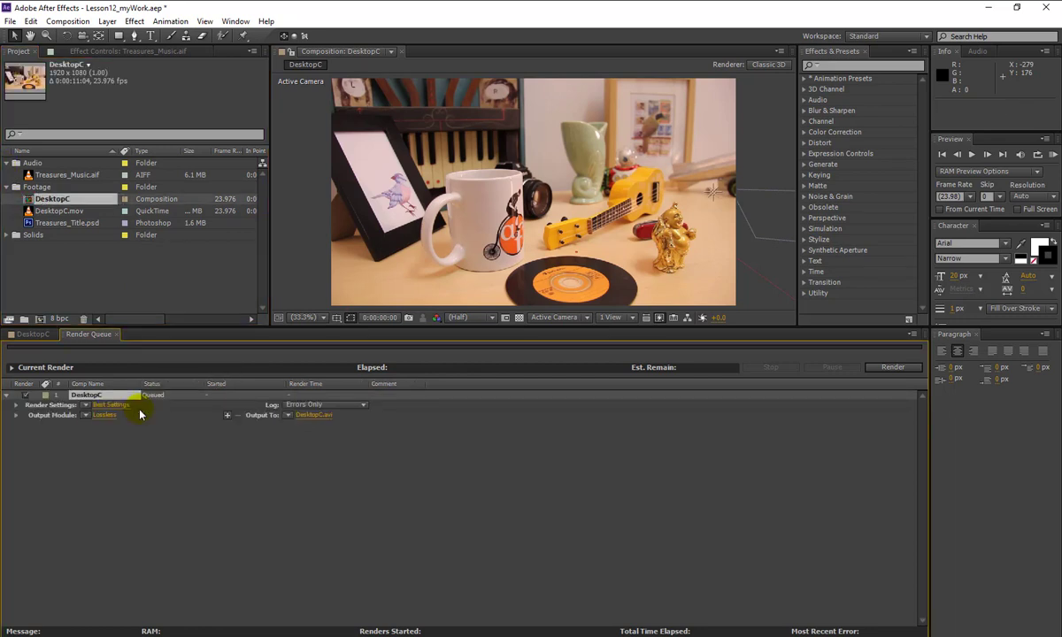
- Close the Render Queue, deselect the music layer in the DesktopC timeline and reopen the Render Queue
click(42, 337)
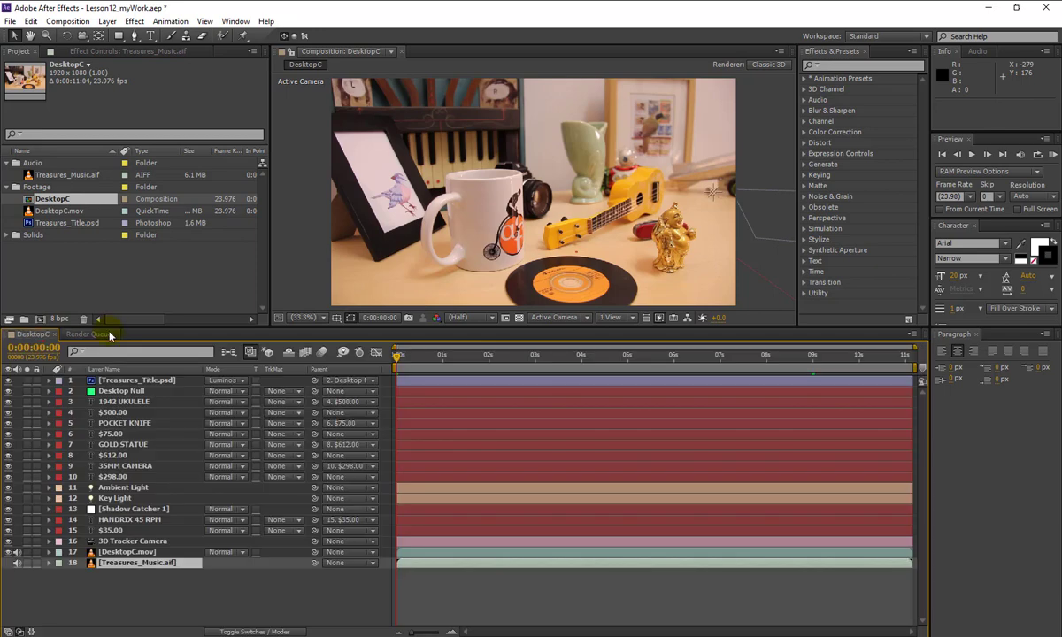
click(99, 335)
click(115, 336)
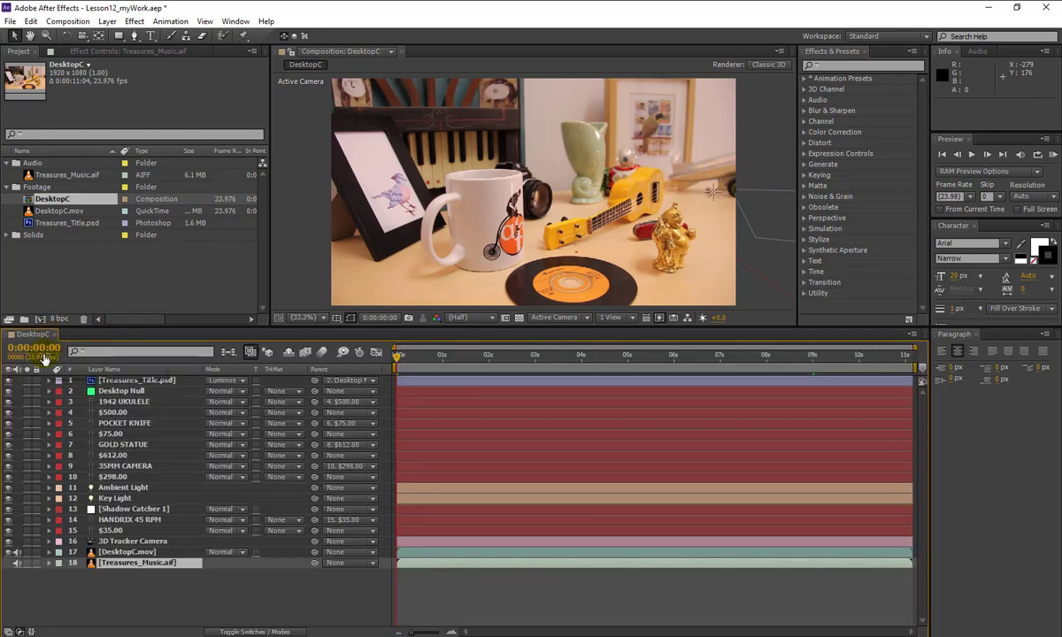
click(157, 606)
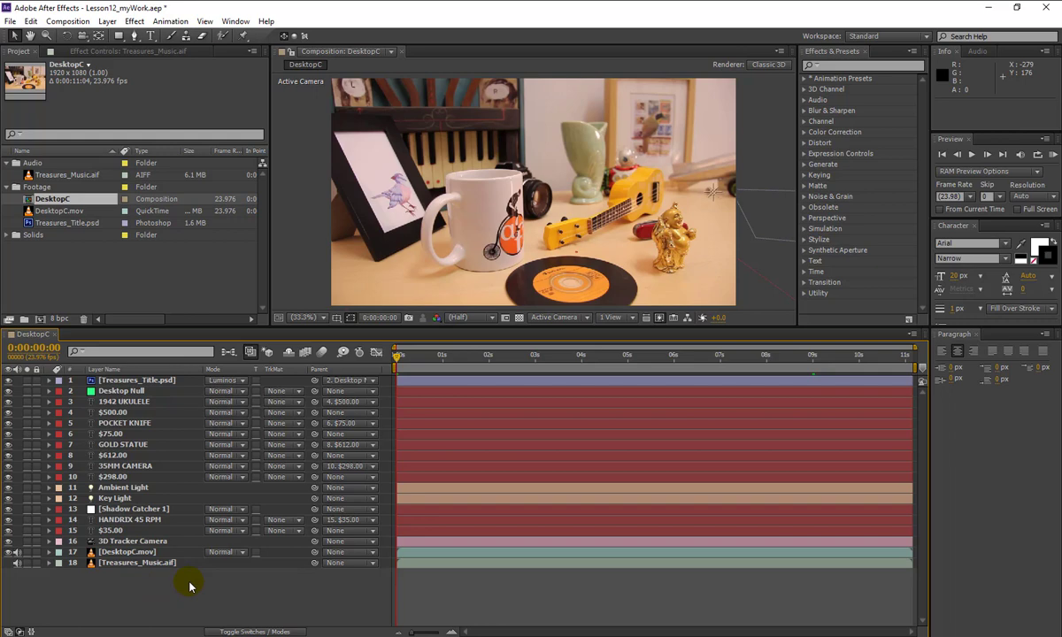
click(236, 21)
click(254, 378)
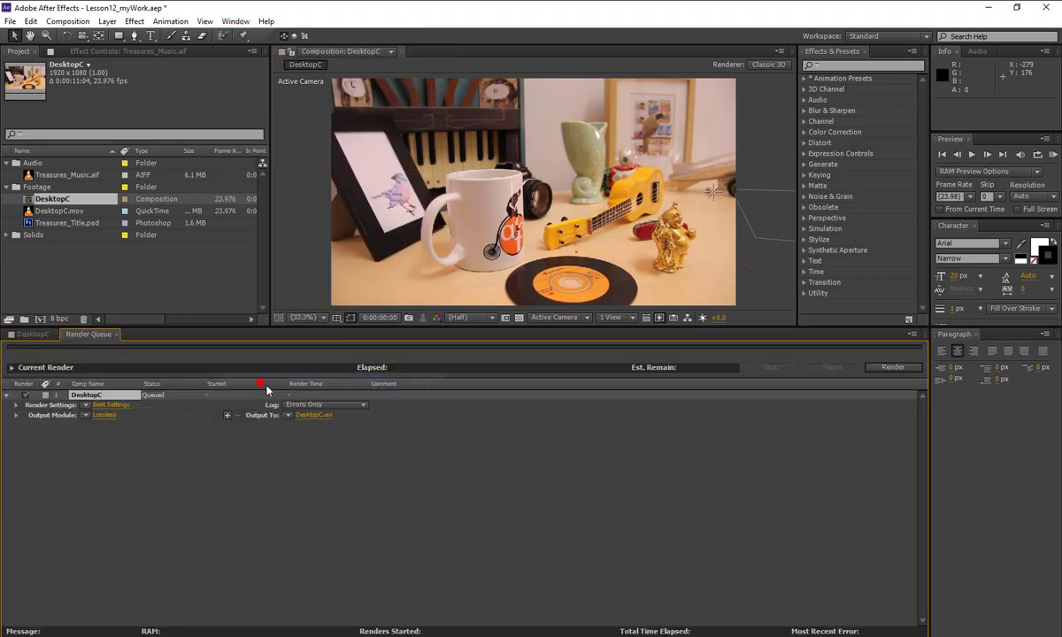
- Set the resolution to Half in the render settings of the queued DesktopC composition
click(108, 405)
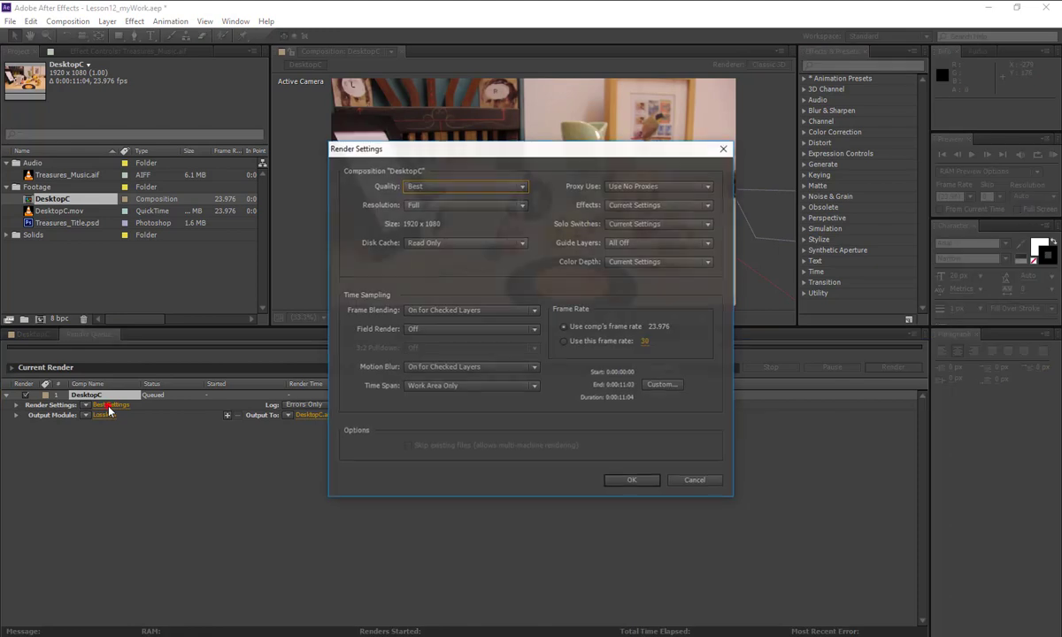
click(435, 206)
click(431, 252)
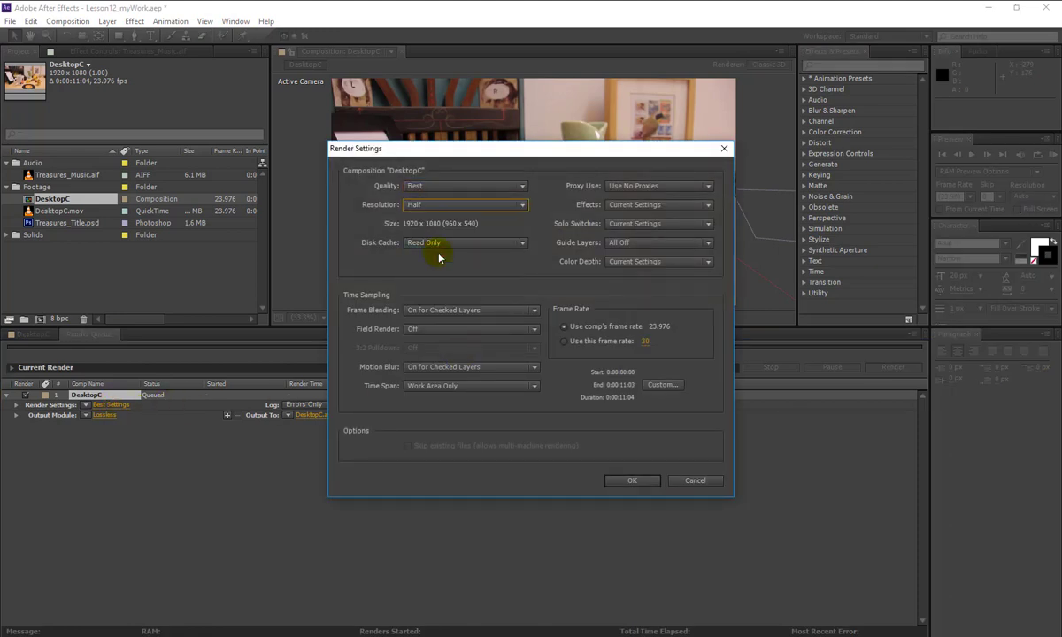
click(634, 482)
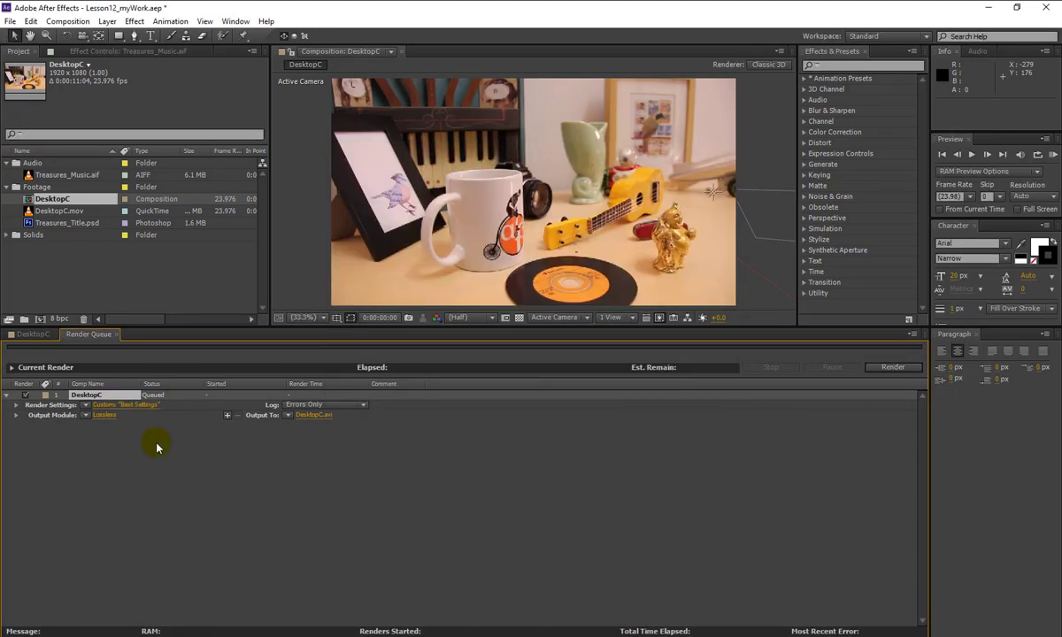
- Open the output module settings of the DesktopC render item and choose QuickTime as the format
click(104, 415)
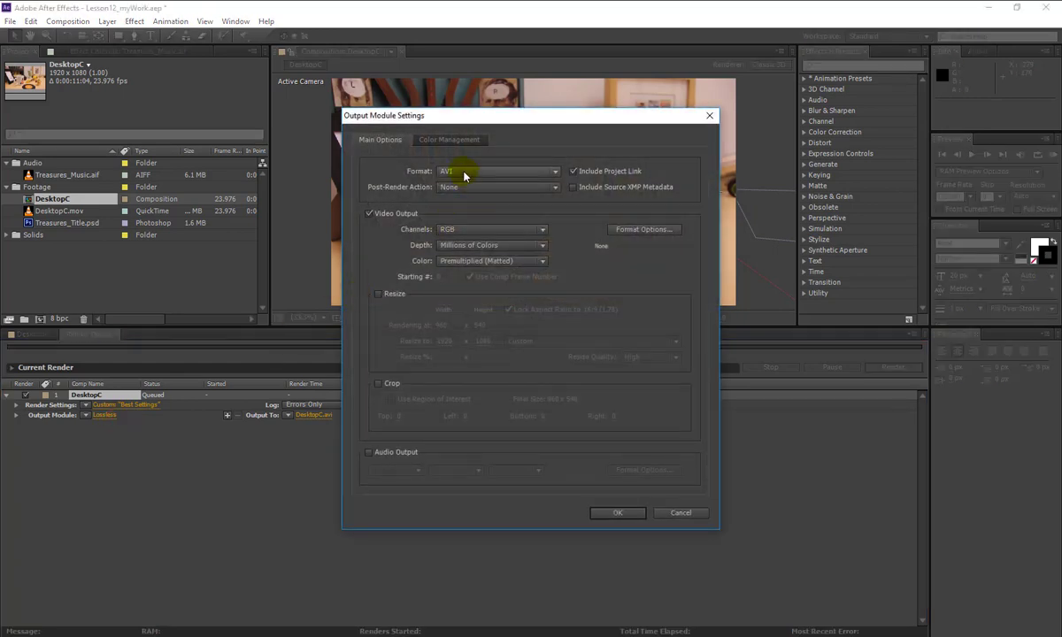
click(463, 171)
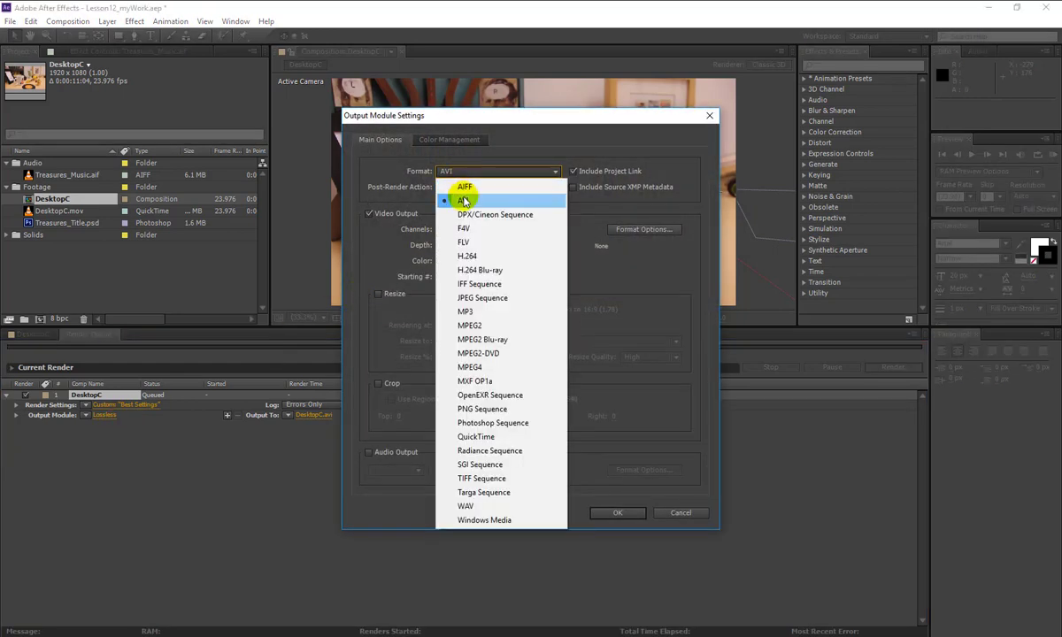
click(501, 437)
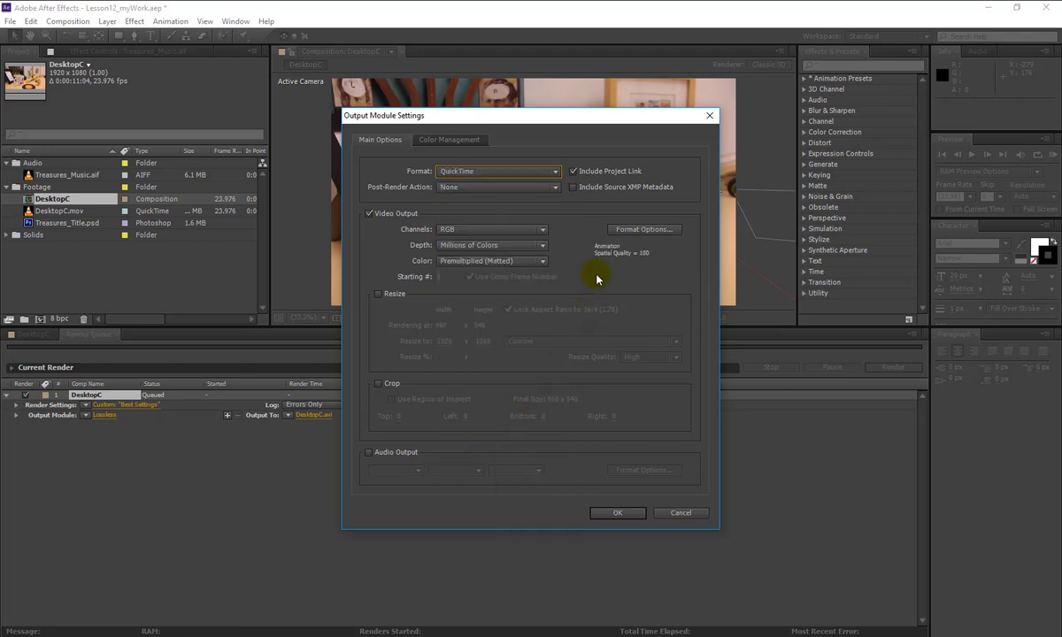
- Set the QuickTime video codec to H.264, limit the data rate to 8,000 kbps and apply the output module settings
click(636, 231)
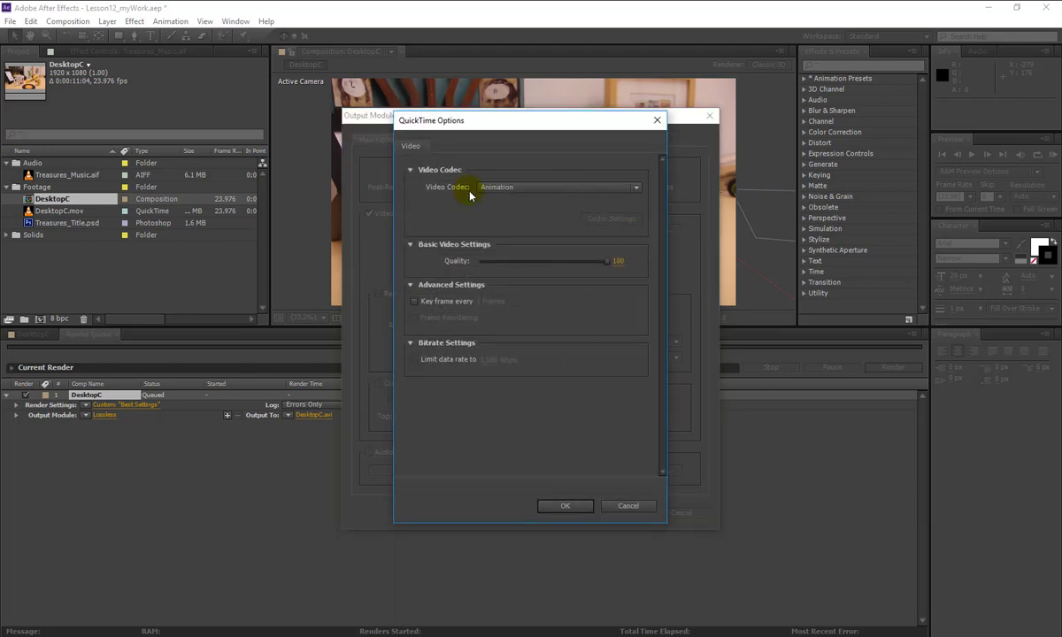
click(633, 187)
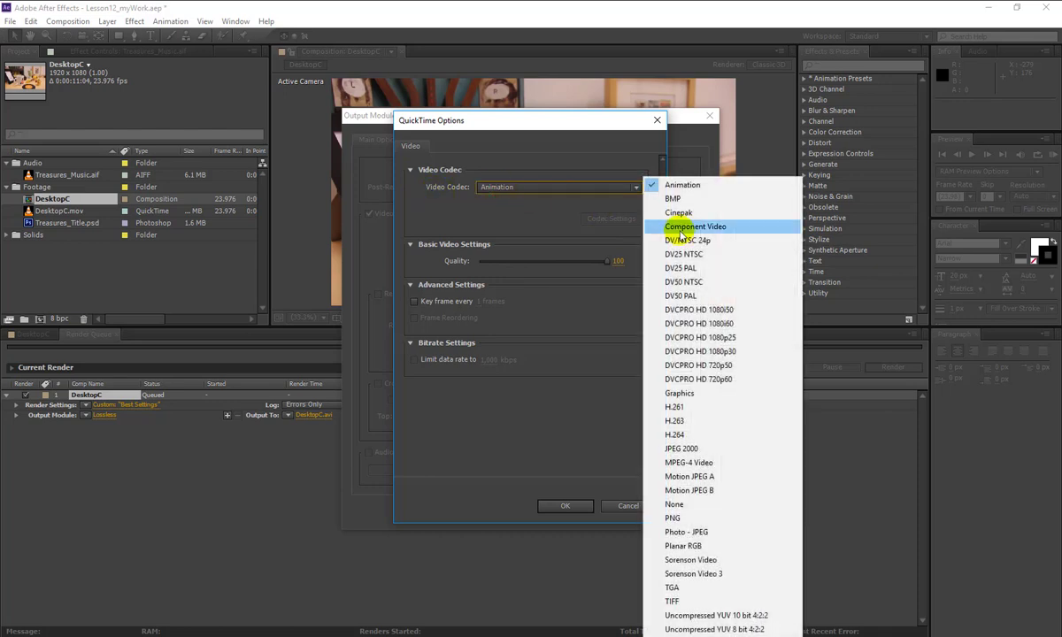
click(677, 436)
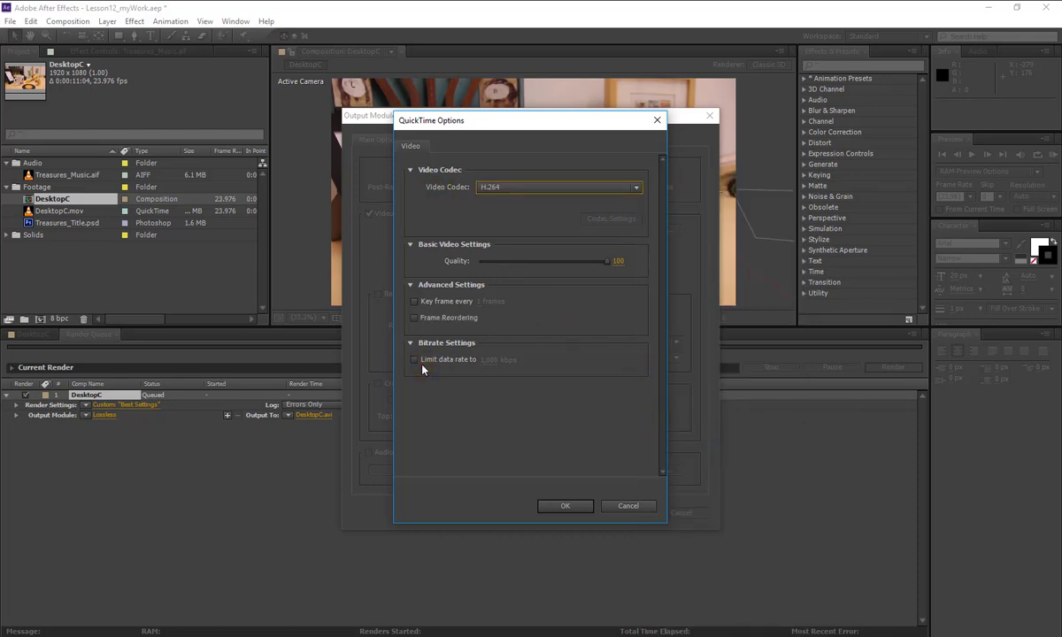
click(487, 361)
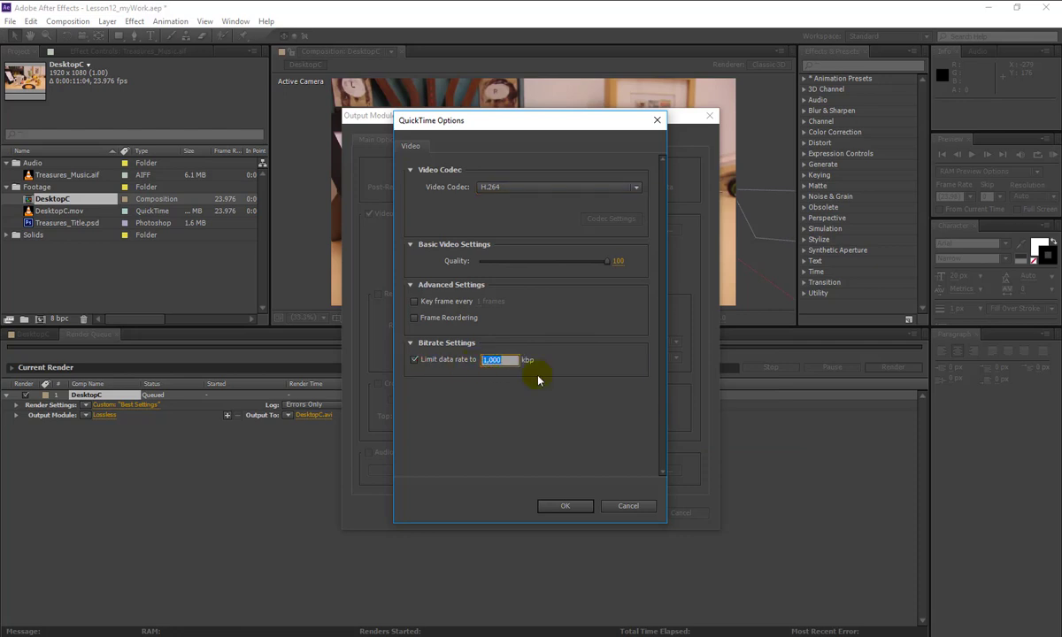
text(800)
click(539, 376)
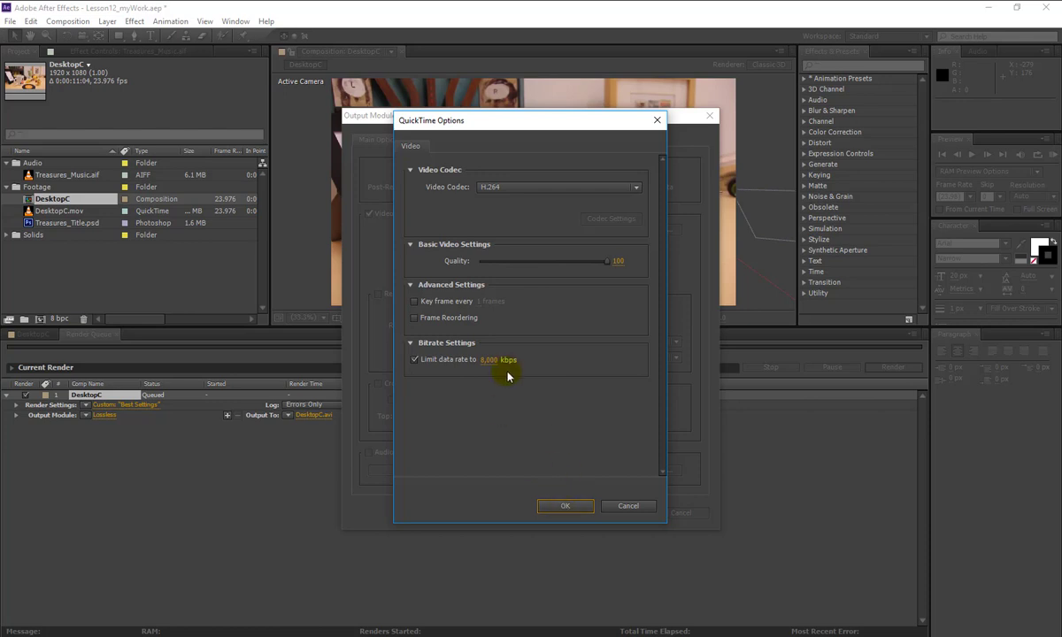
click(565, 509)
click(607, 513)
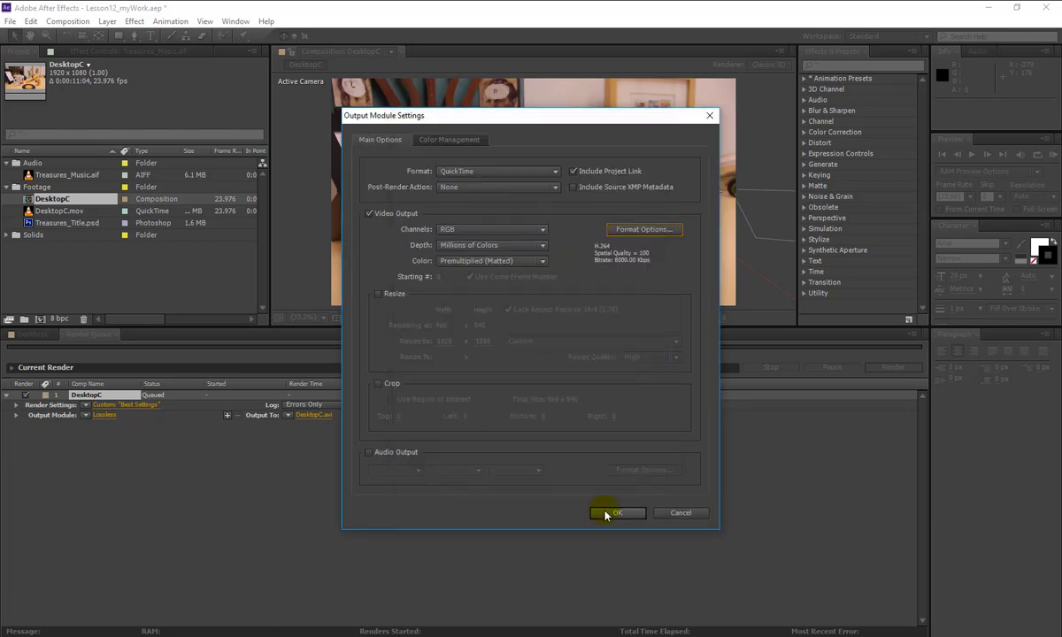
click(607, 513)
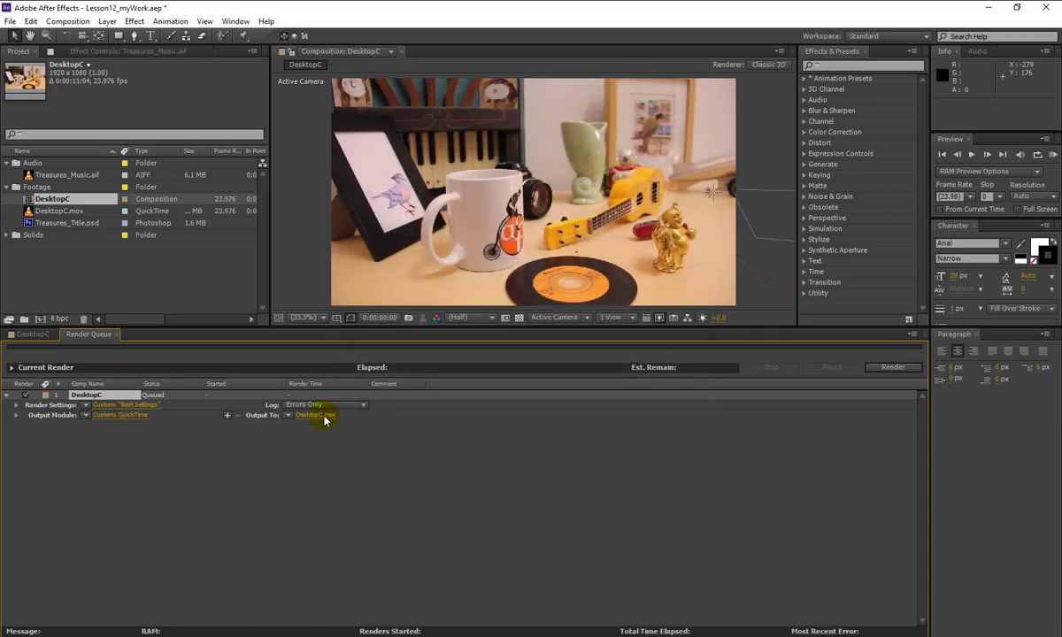
- Set the render output to DesktopC.mov in the Lesson12 folder on the Desktop
click(324, 417)
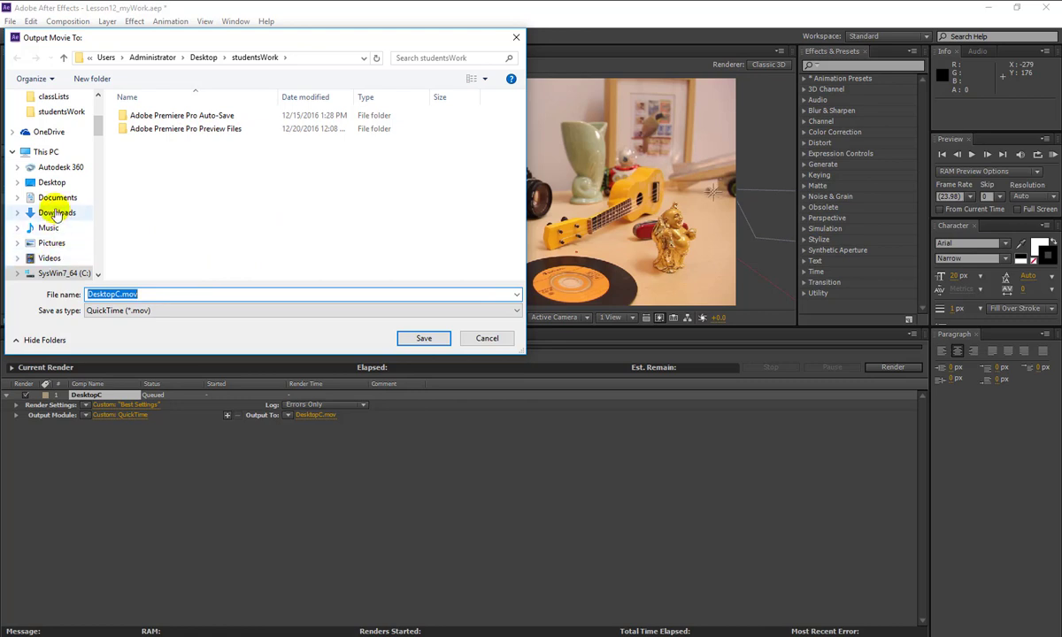
click(51, 181)
click(166, 212)
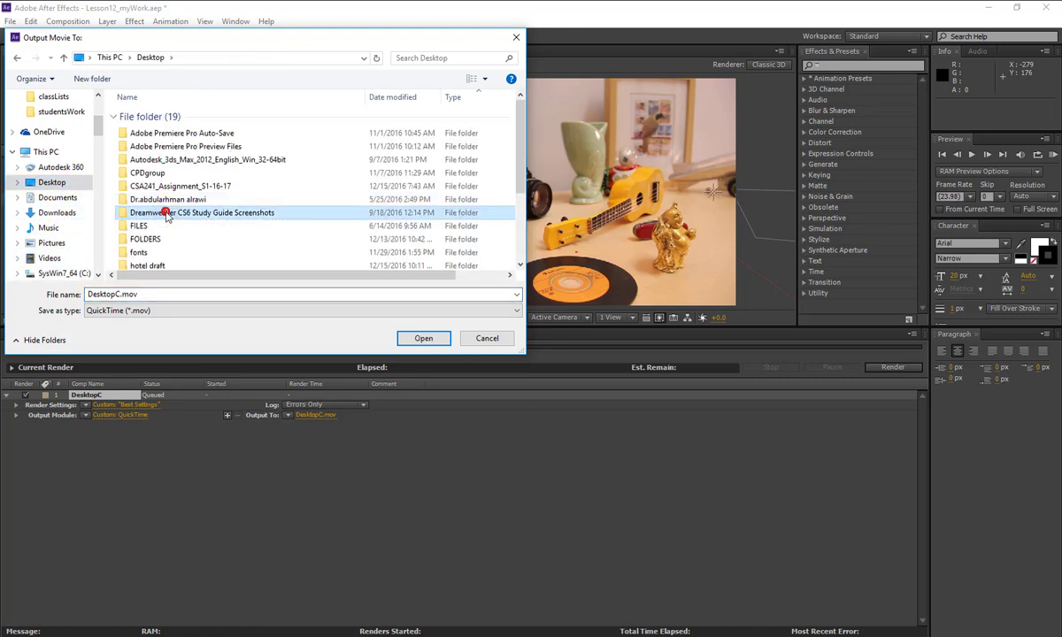
text(le)
double_click(152, 184)
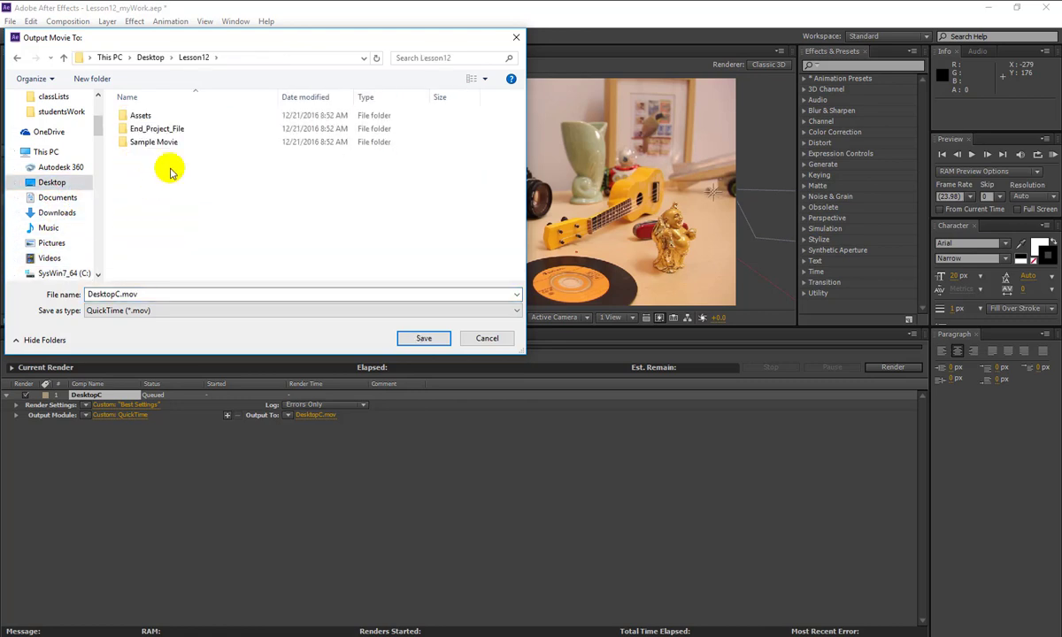
click(416, 337)
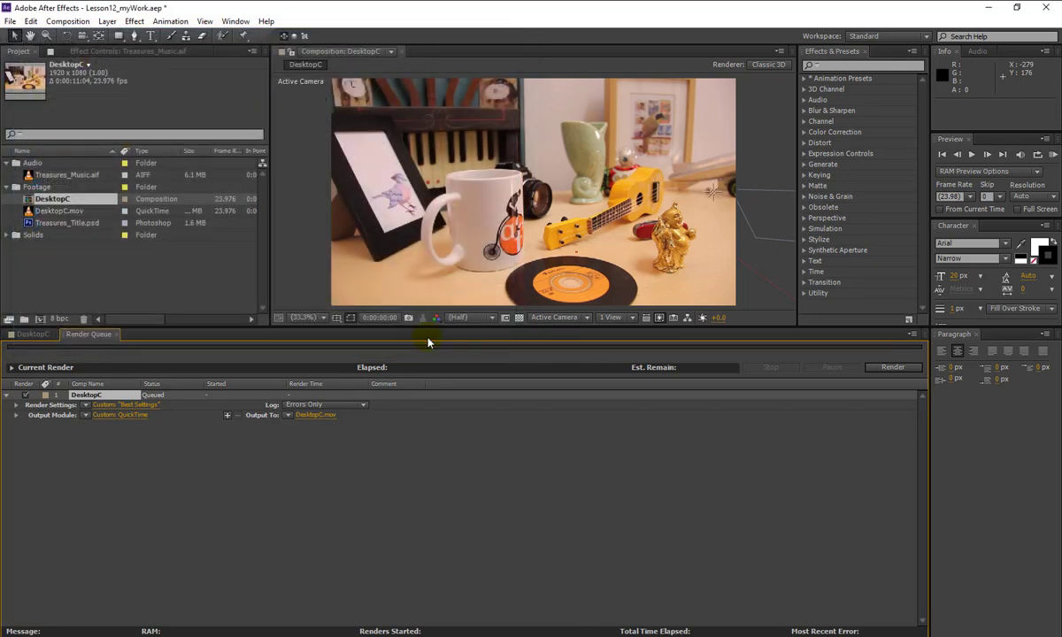
- Render the queued DesktopC composition and open the rendered DesktopC.mov from the Lesson12 folder in File Explorer
click(894, 368)
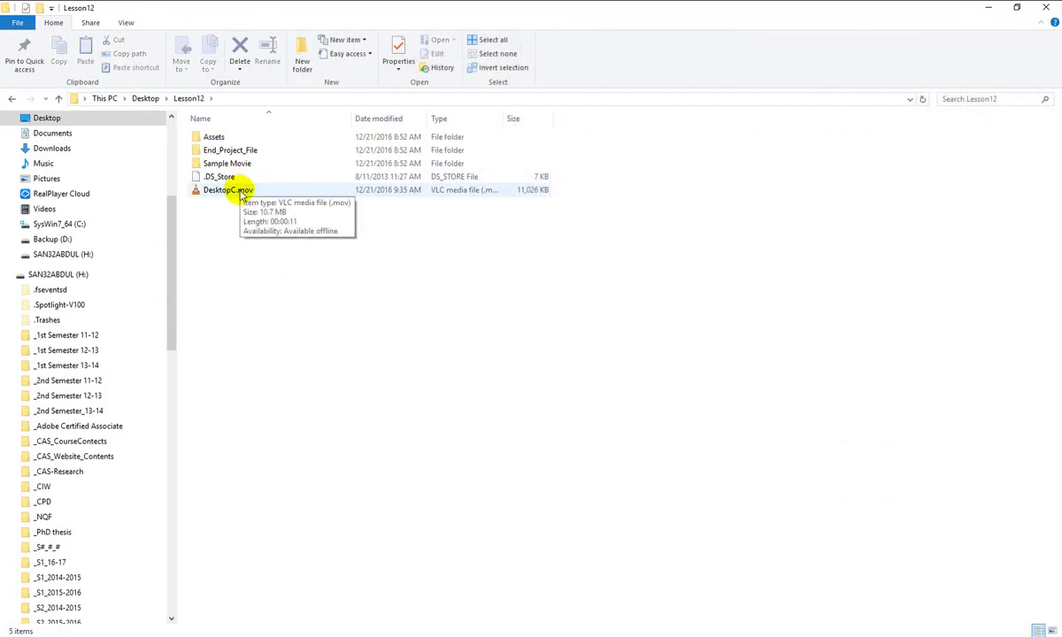
click(241, 194)
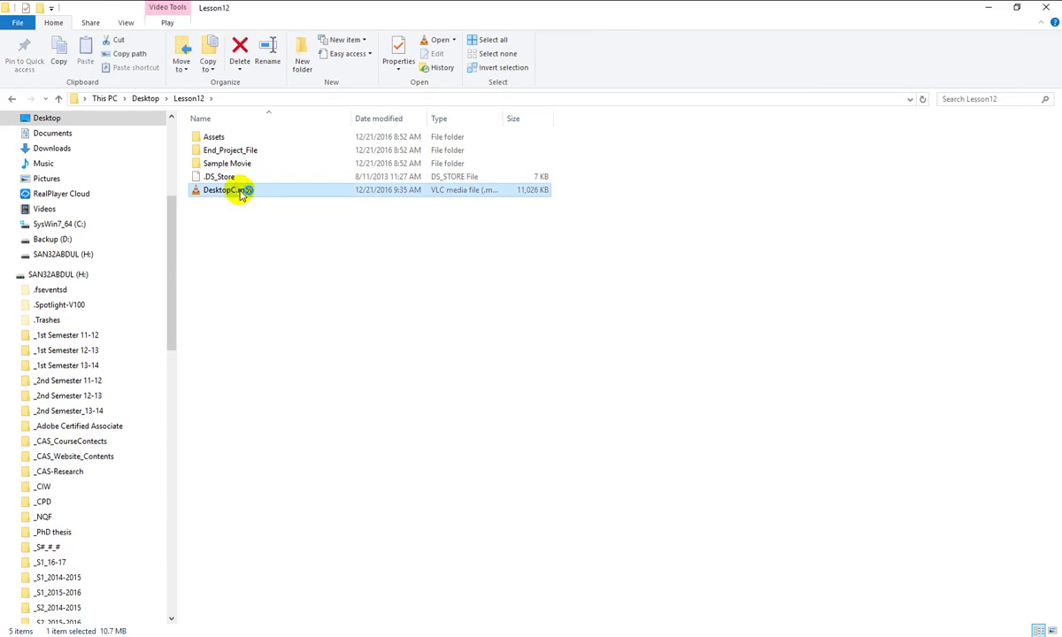